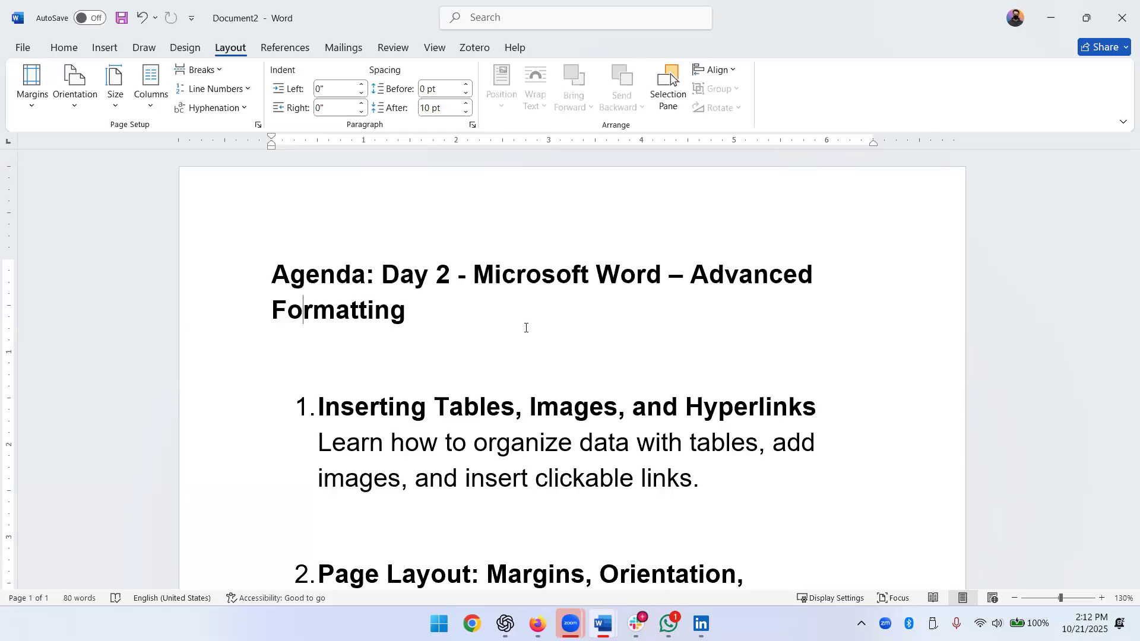
# Start a blank numbered item 5 below item 4's description, then return to the top
pyautogui.keyDown('ctrl'); pyautogui.scroll(-2, 525, 327); pyautogui.keyUp('ctrl')
pyautogui.scroll(-5, 525, 327)
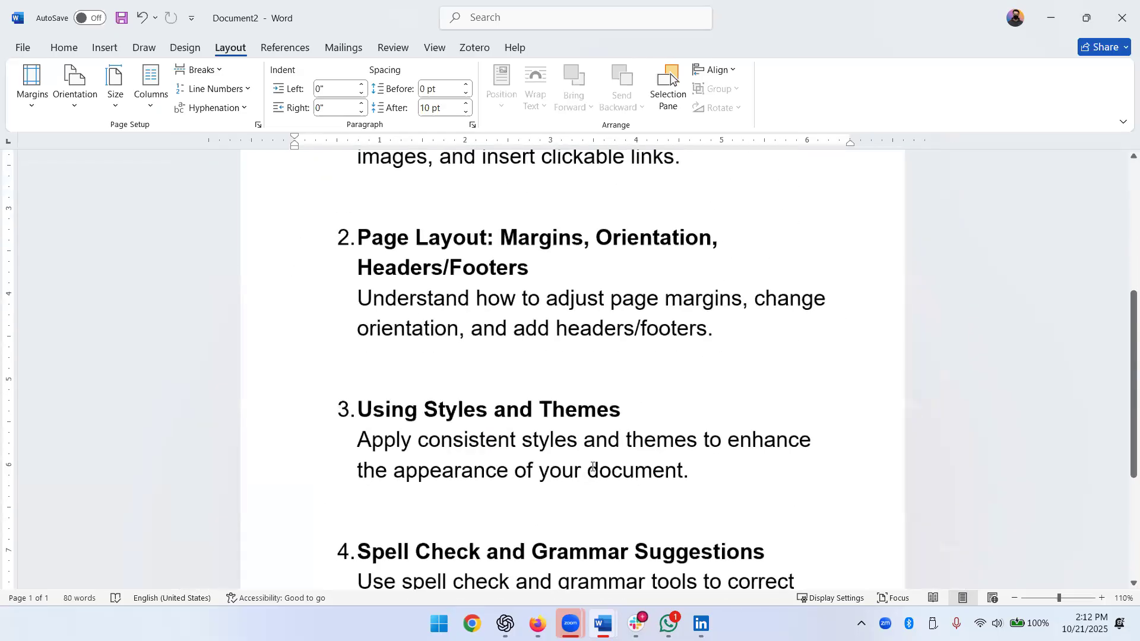
pyautogui.keyDown('ctrl'); pyautogui.scroll(-1, 593, 467); pyautogui.keyUp('ctrl')
pyautogui.scroll(-3, 593, 467)
pyautogui.click(713, 517)
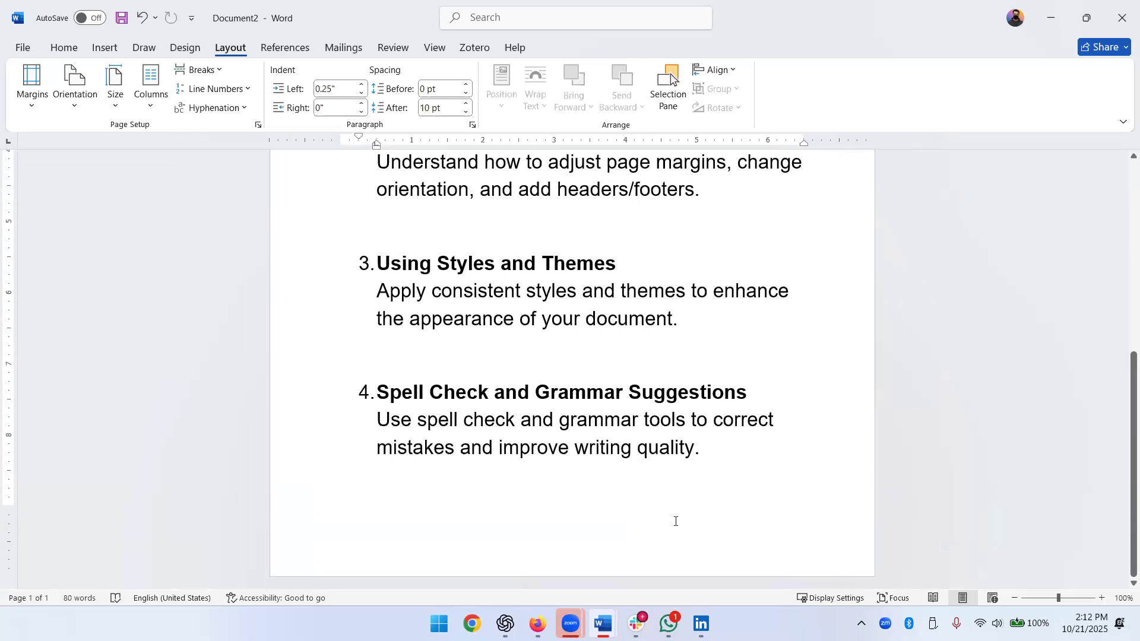
pyautogui.press('Return')
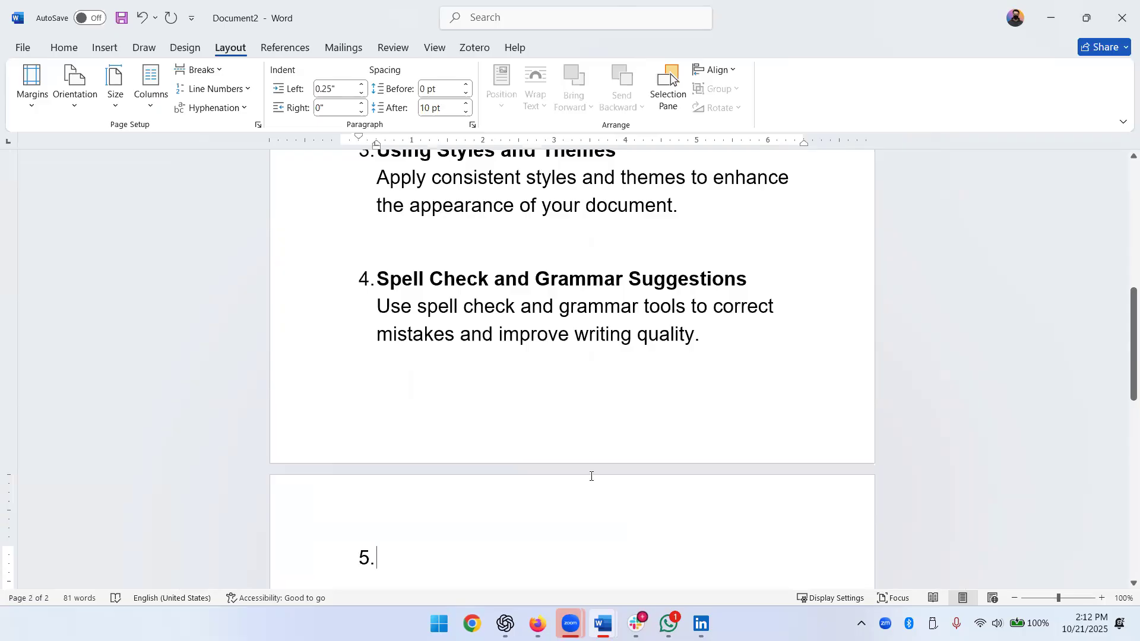
pyautogui.scroll(-3, 596, 439)
pyautogui.scroll(2, 601, 407)
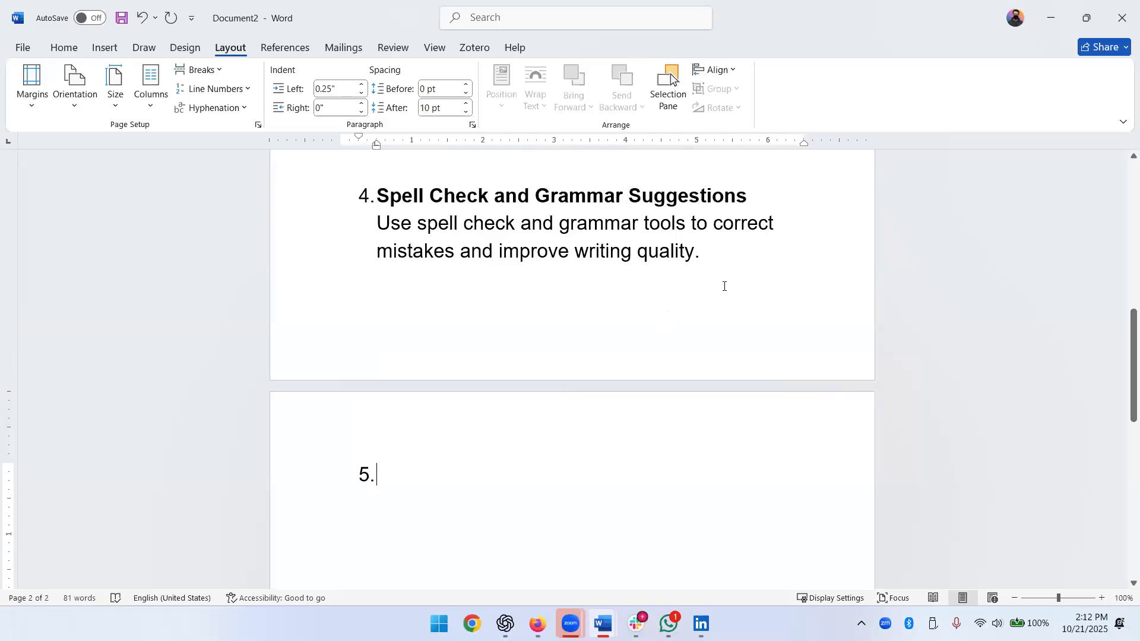
pyautogui.scroll(2, 724, 286)
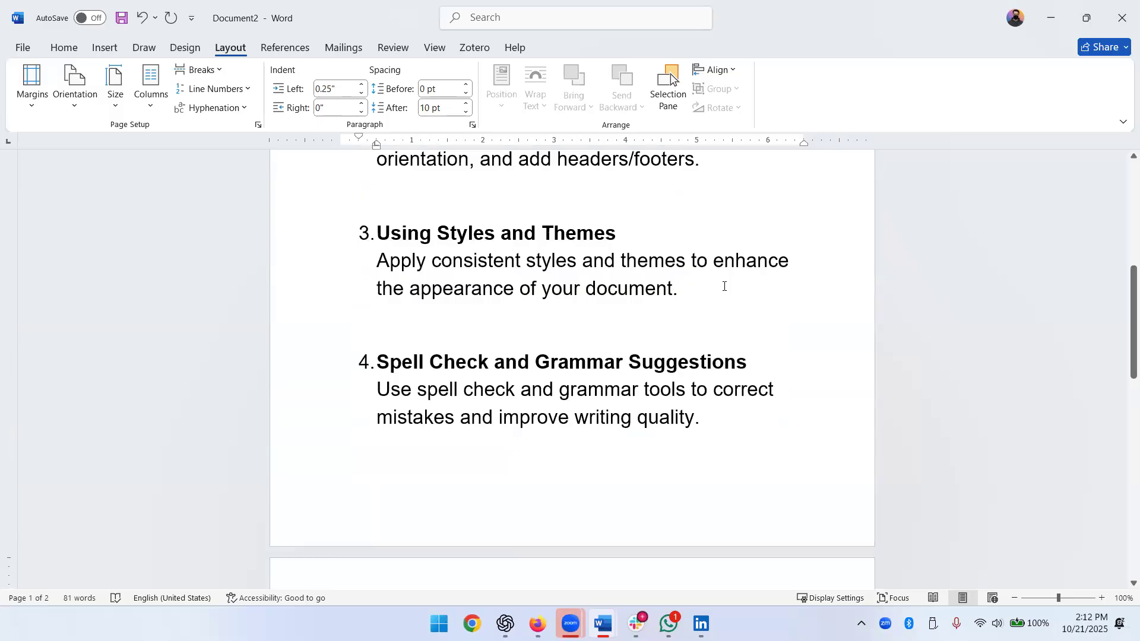
pyautogui.scroll(5, 724, 286)
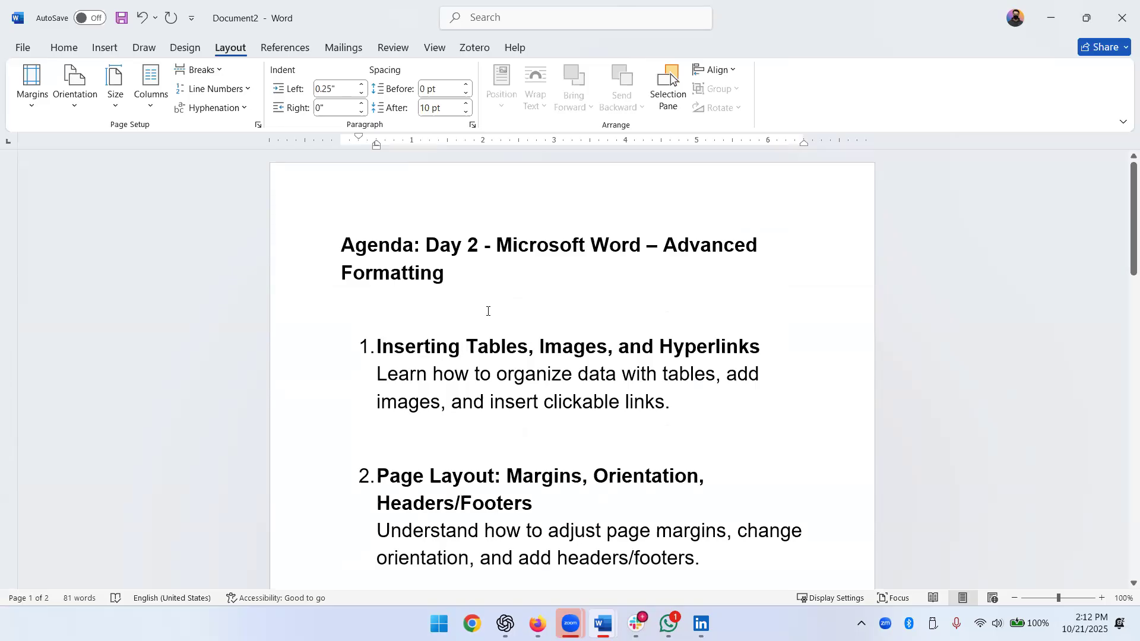
# Apply the Baskerville Old Face font to the whole agenda title
pyautogui.moveTo(341, 244); pyautogui.dragTo(483, 265)
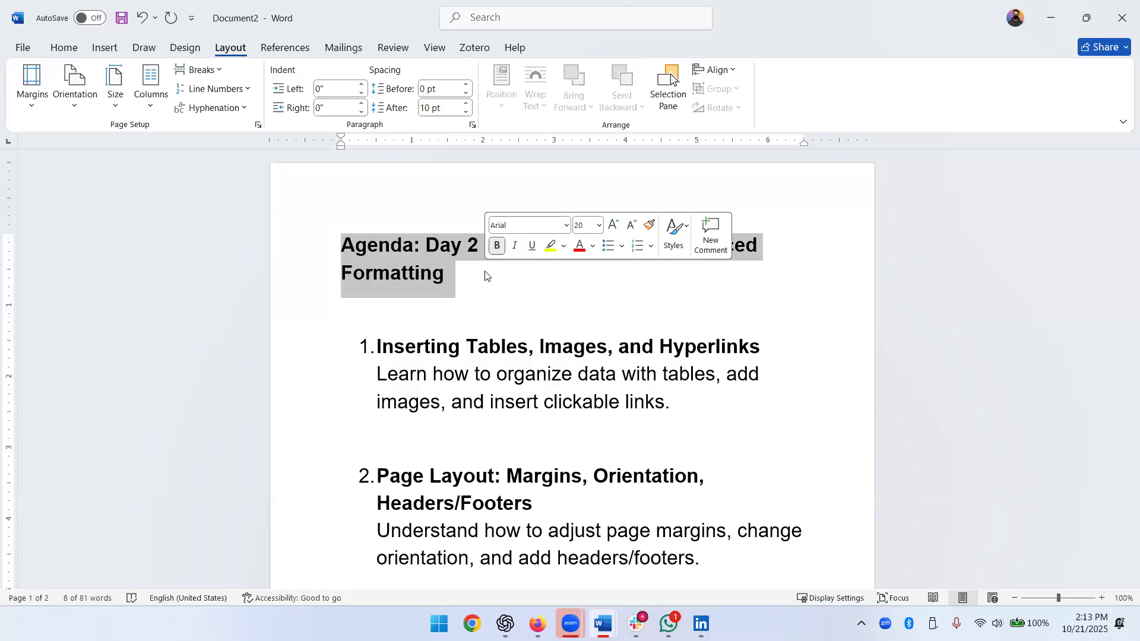
pyautogui.click(484, 275)
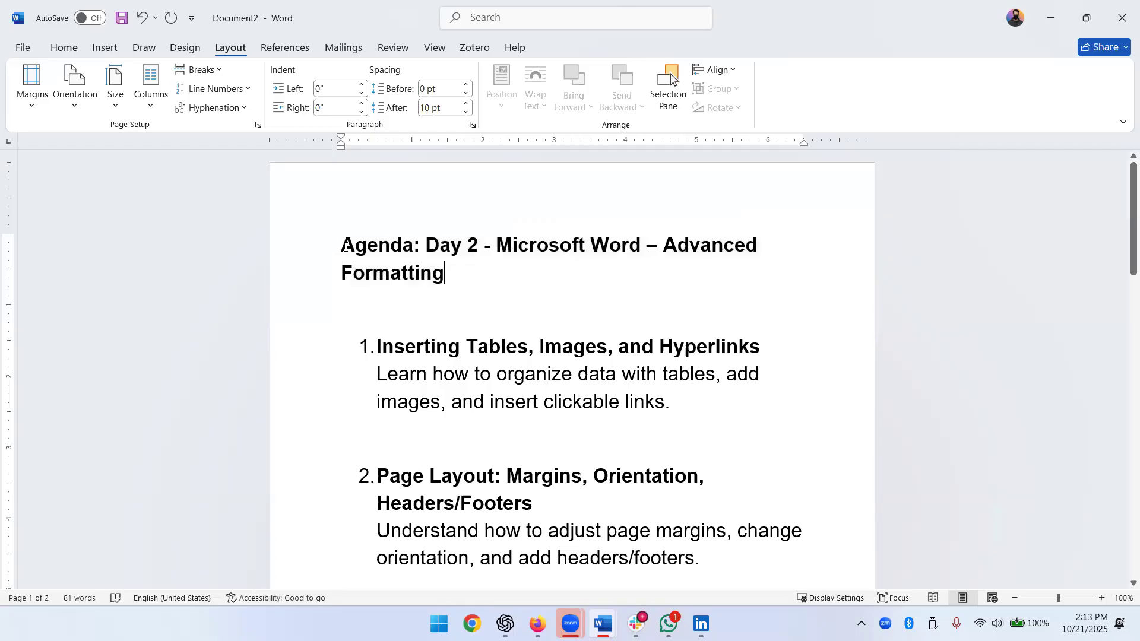
pyautogui.moveTo(344, 247); pyautogui.dragTo(463, 275)
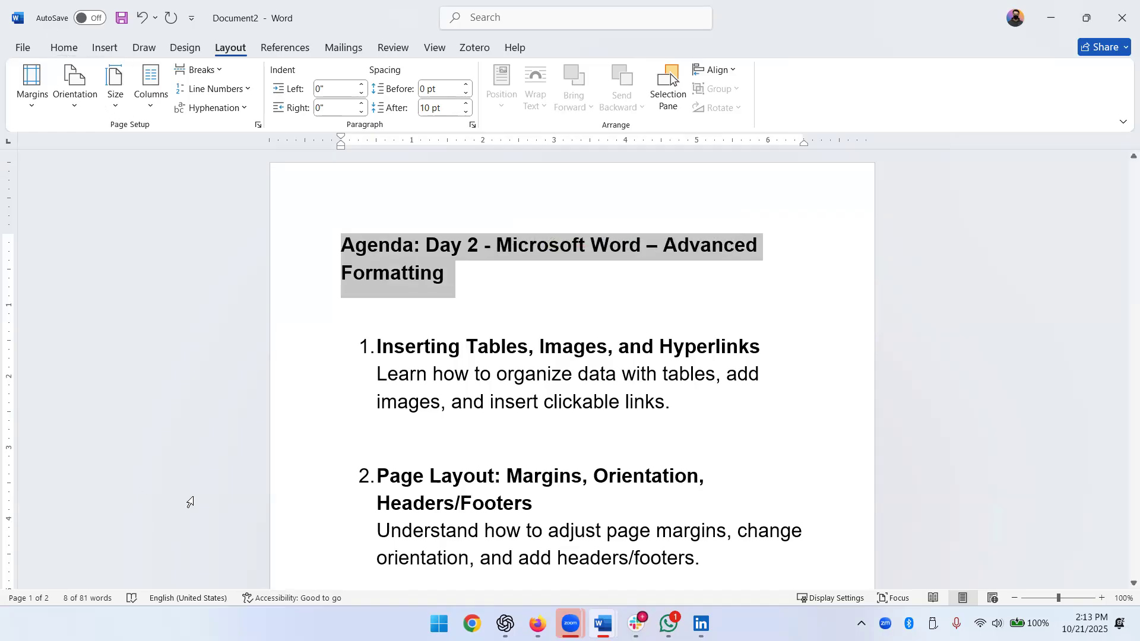
pyautogui.click(74, 50)
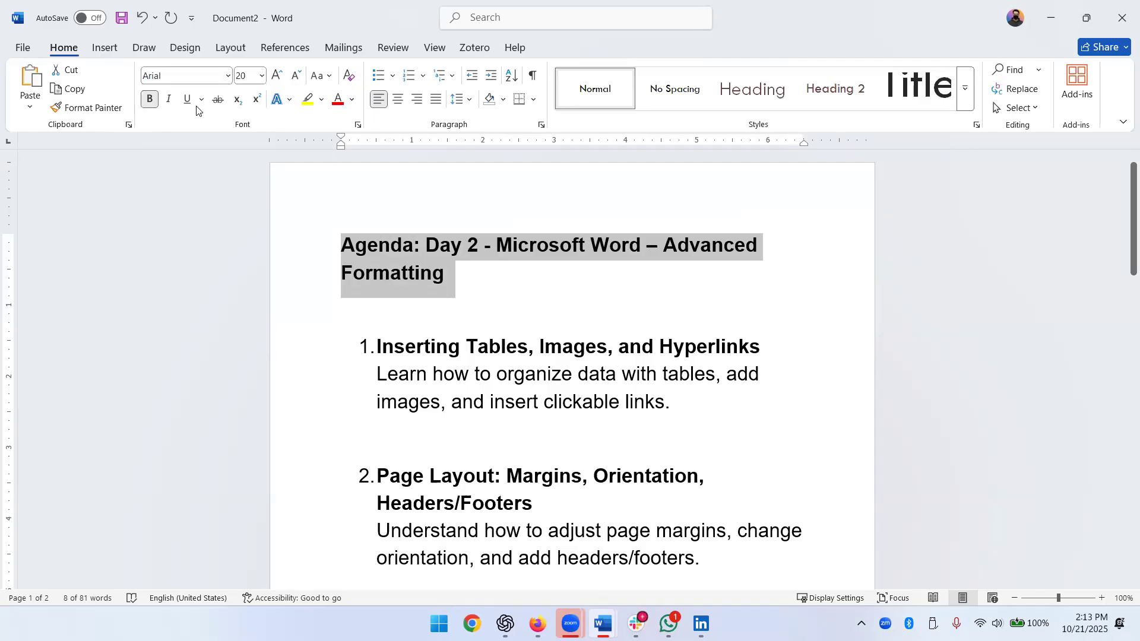
pyautogui.click(227, 77)
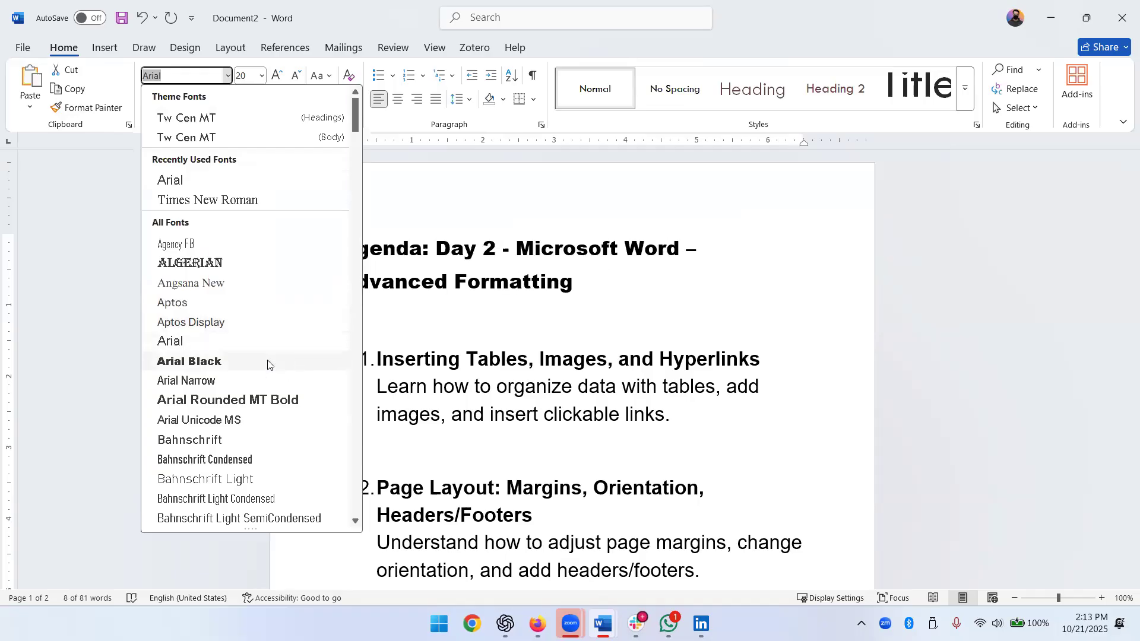
pyautogui.scroll(-2, 266, 368)
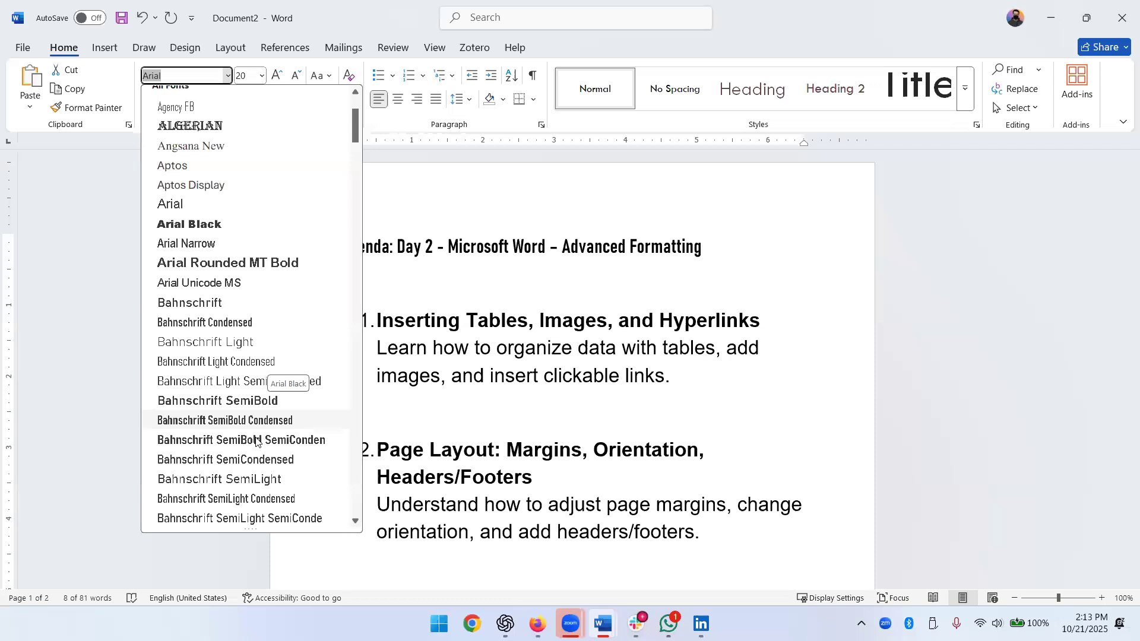
pyautogui.scroll(-2, 263, 418)
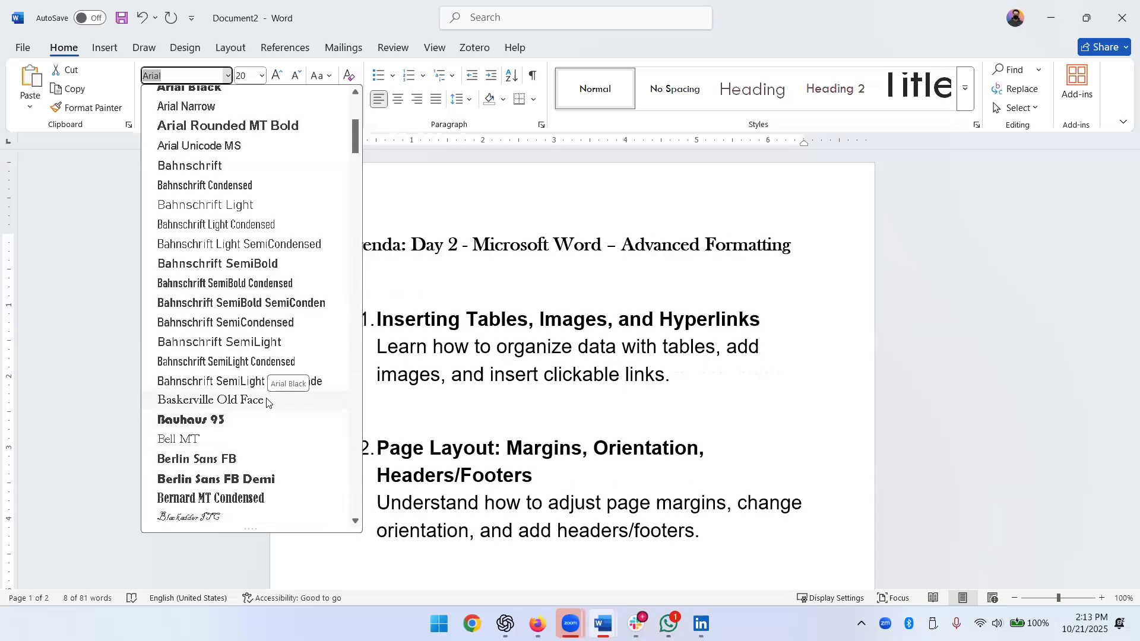
pyautogui.click(271, 401)
# Select and deselect parts of the title, including 'Agenda: Day 2', to check the new font
pyautogui.moveTo(342, 245); pyautogui.dragTo(549, 246)
pyautogui.moveTo(378, 320); pyautogui.dragTo(473, 344)
pyautogui.click(630, 380)
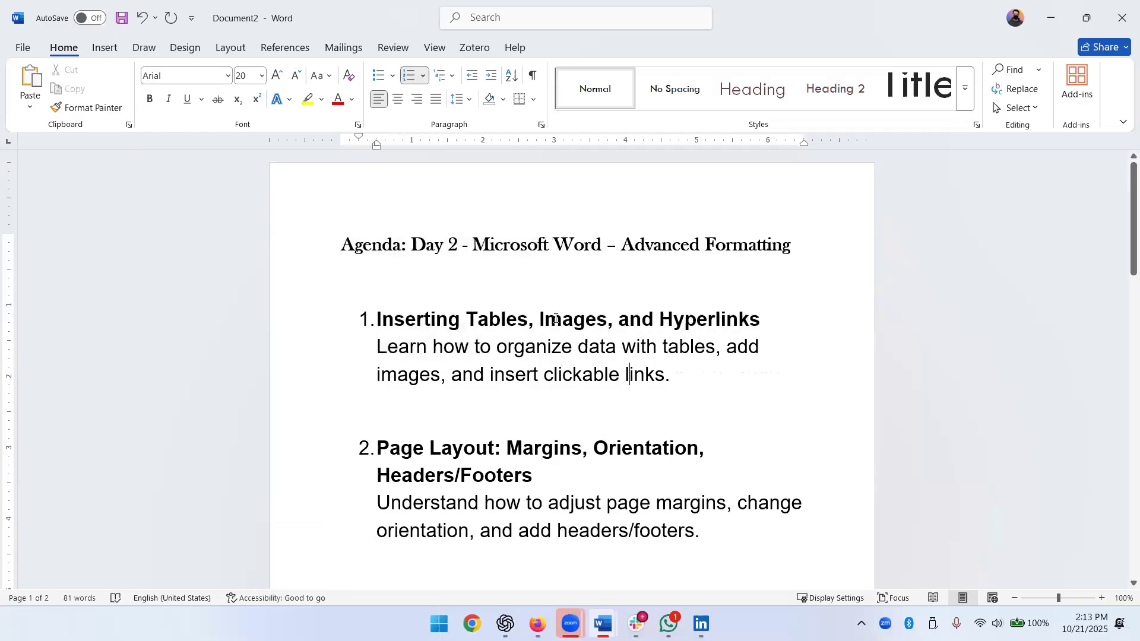
pyautogui.moveTo(342, 245); pyautogui.dragTo(461, 247)
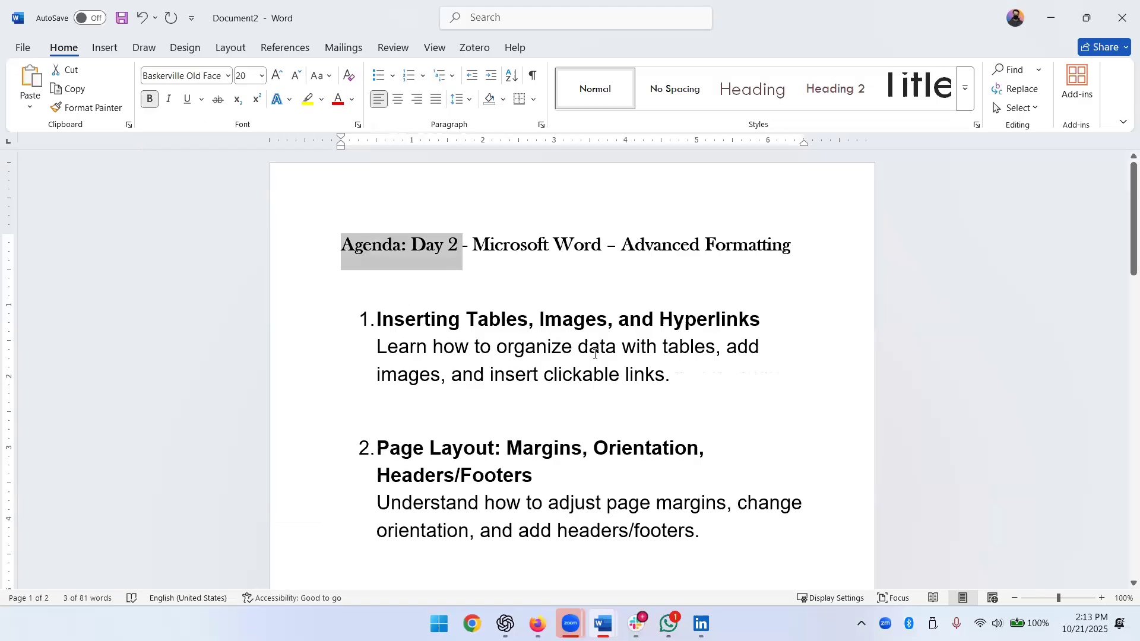
pyautogui.click(517, 320)
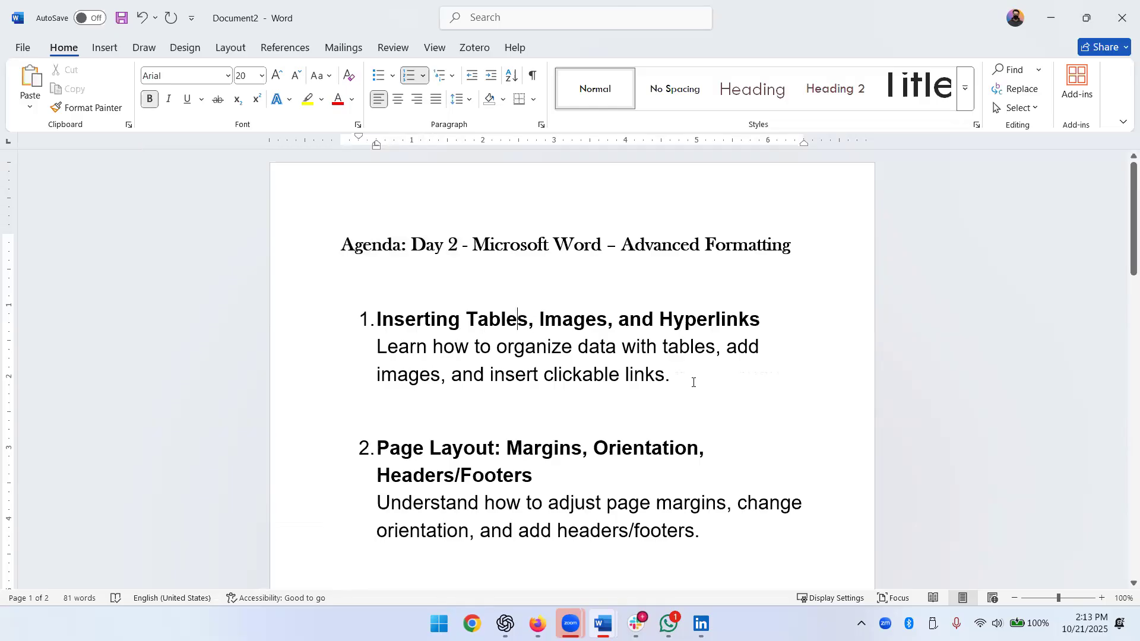
# Set all of agenda item 1's text to 12 pt
pyautogui.moveTo(689, 382); pyautogui.dragTo(380, 320)
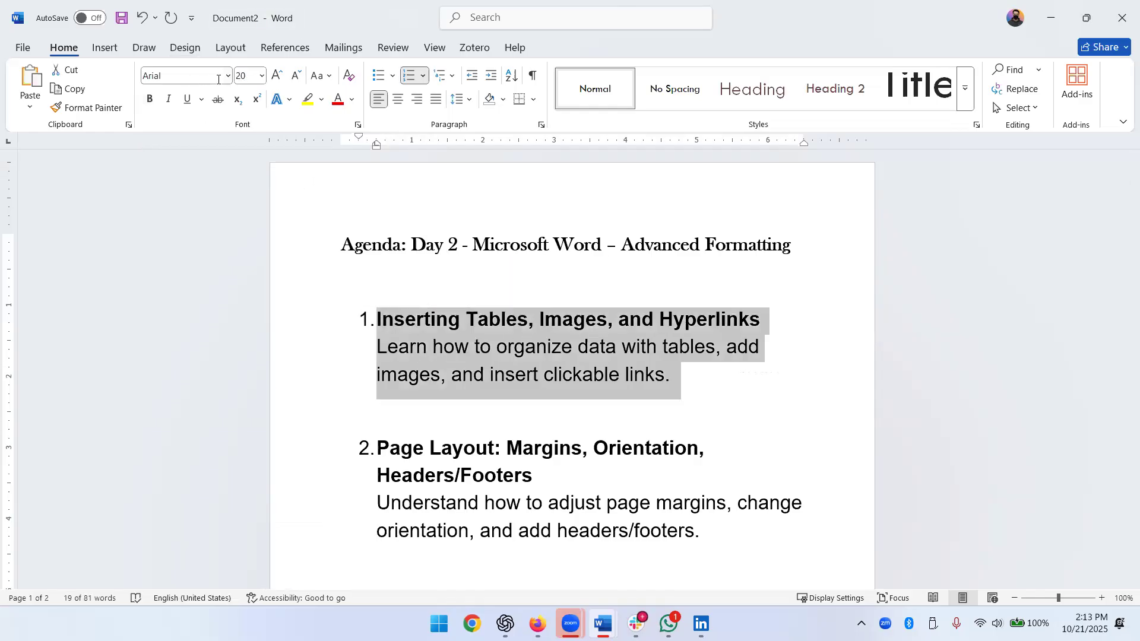
pyautogui.click(262, 76)
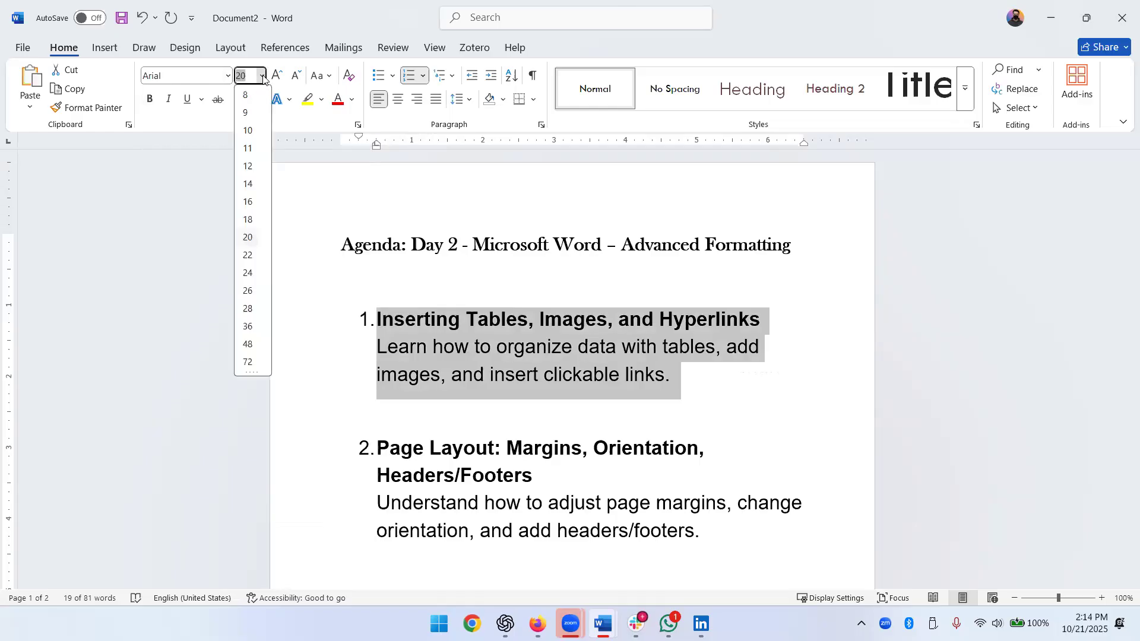
pyautogui.click(248, 166)
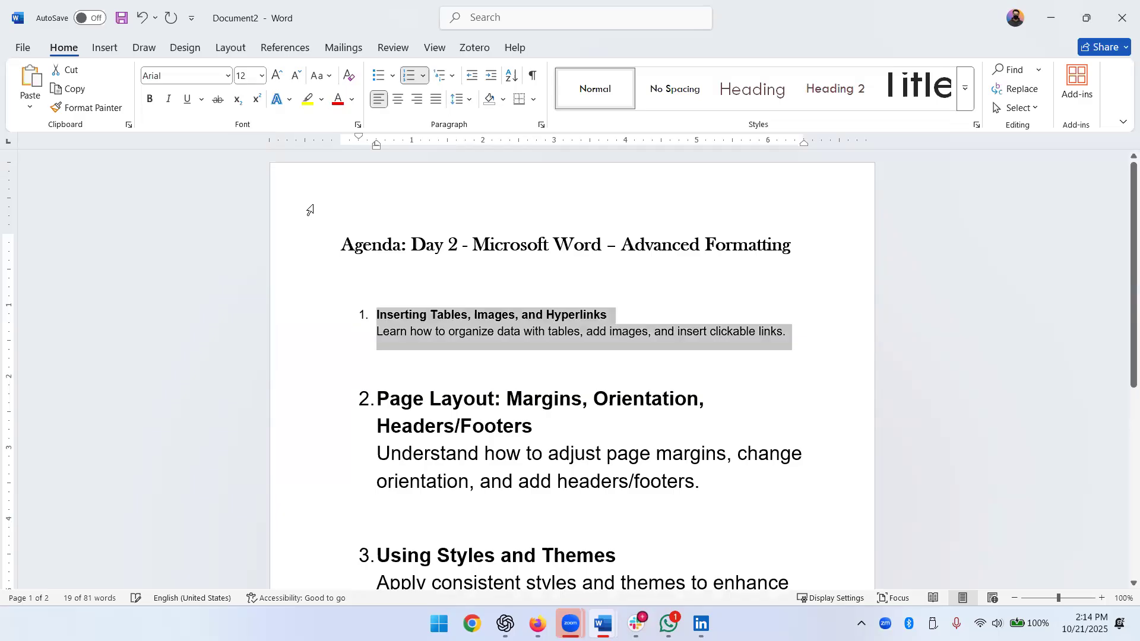
pyautogui.click(446, 289)
# Shift the numbered list's indent left to the page margin on the ruler
pyautogui.click(558, 333)
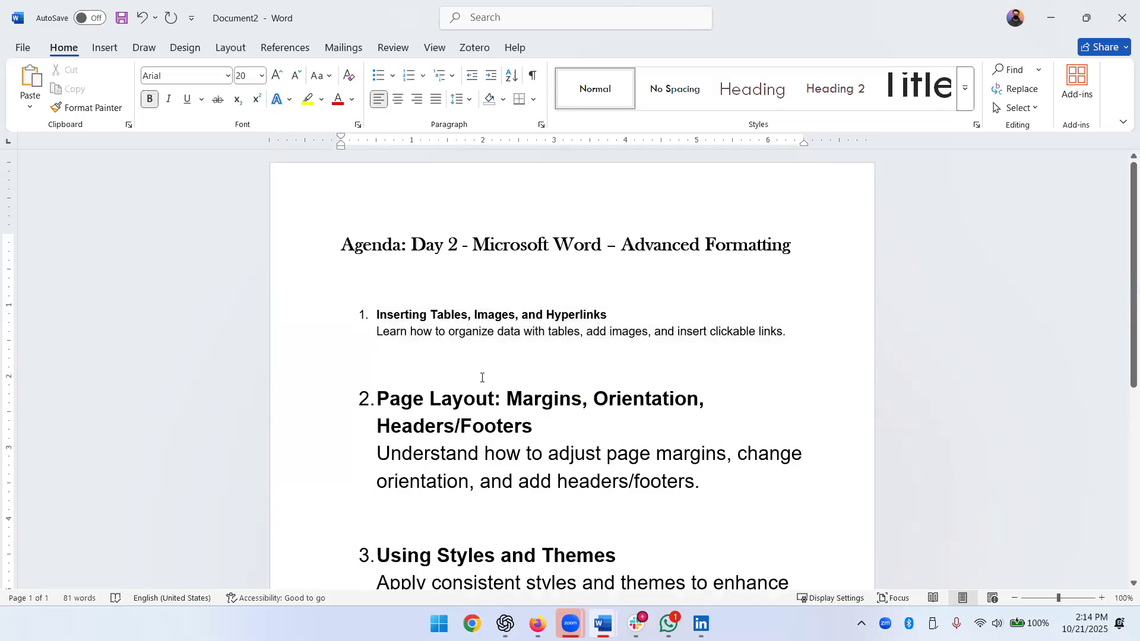
pyautogui.moveTo(367, 404); pyautogui.dragTo(498, 436)
pyautogui.click(407, 422)
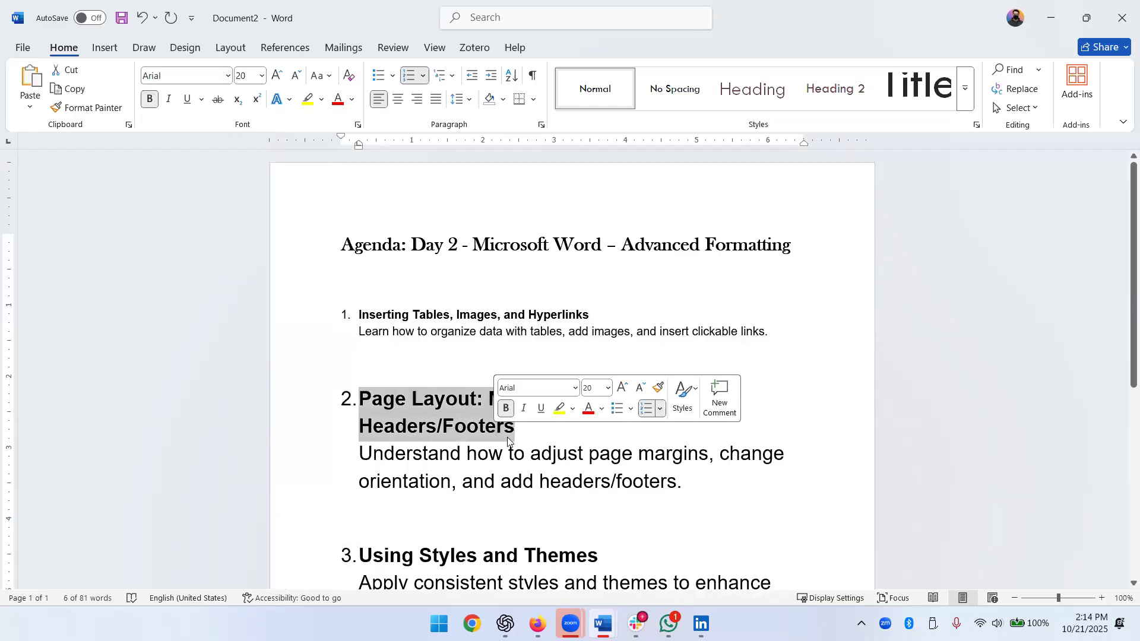
# Colour agenda item 2's heading and description Green, then reselect part of it to check
pyautogui.click(504, 428)
pyautogui.moveTo(427, 318); pyautogui.dragTo(469, 332)
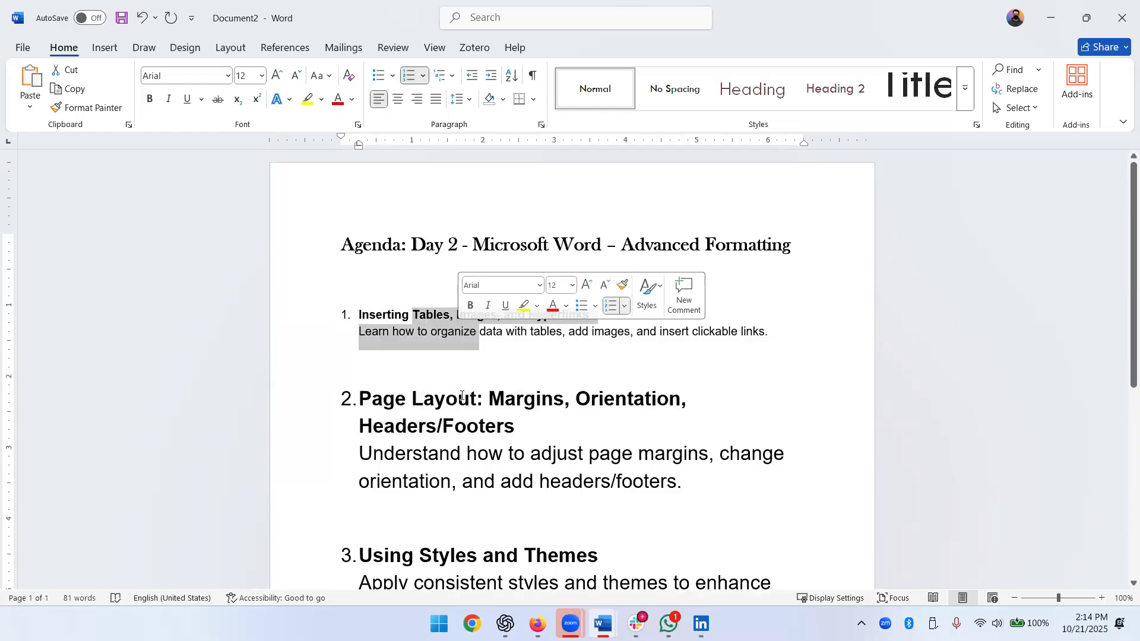
pyautogui.moveTo(425, 401); pyautogui.dragTo(480, 418)
pyautogui.click(426, 423)
pyautogui.moveTo(363, 398); pyautogui.dragTo(664, 496)
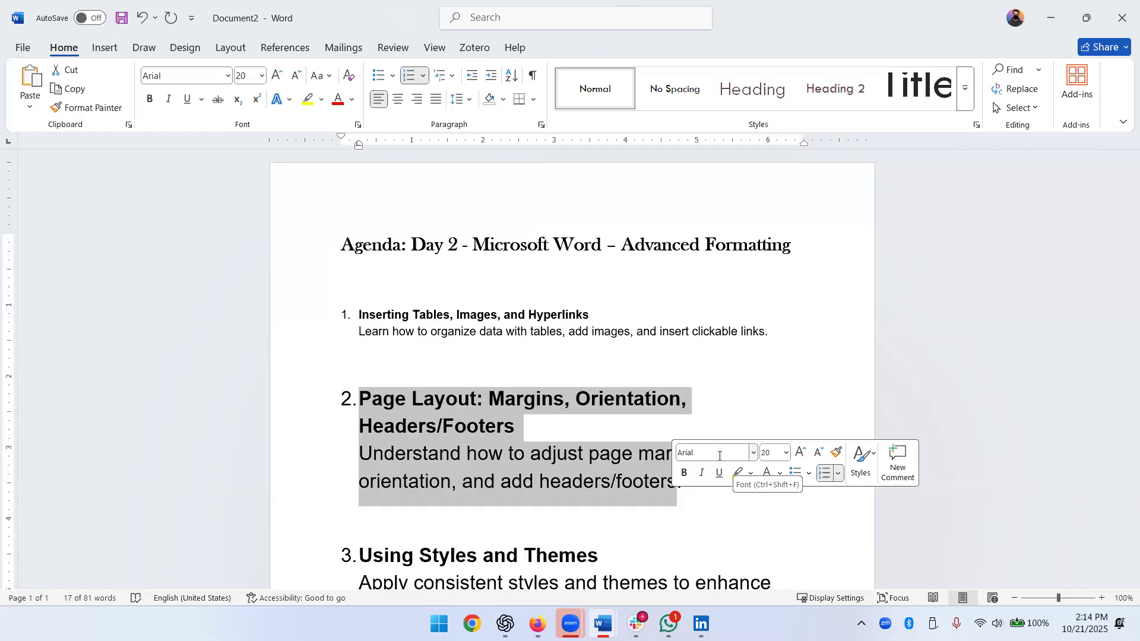
pyautogui.click(784, 479)
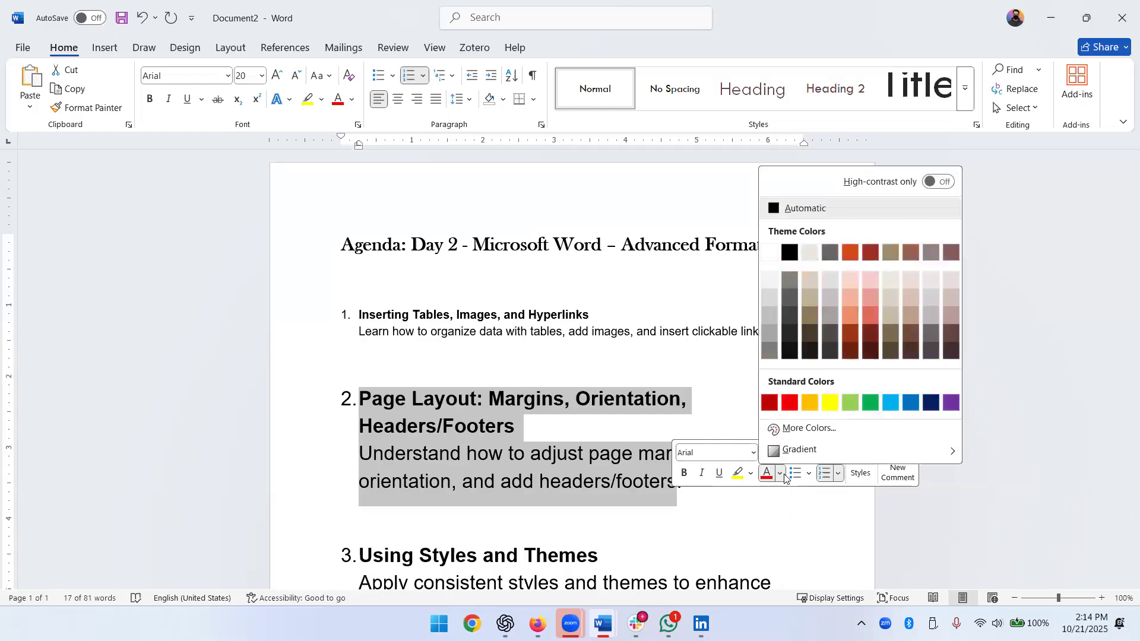
pyautogui.click(871, 403)
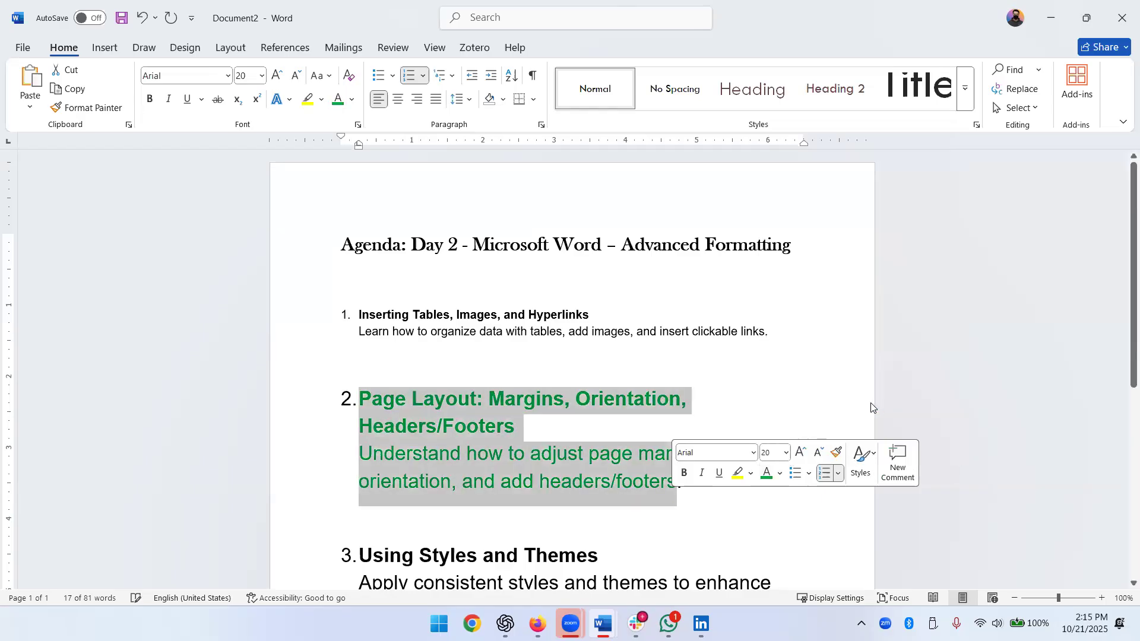
pyautogui.click(789, 395)
pyautogui.scroll(-2, 789, 396)
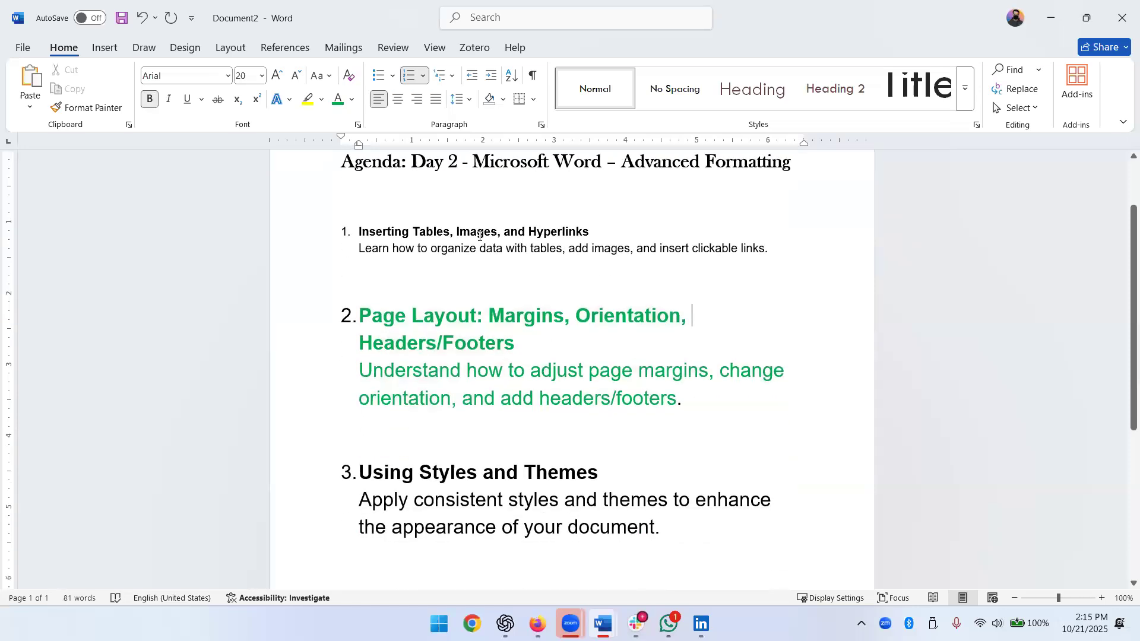
pyautogui.moveTo(479, 235); pyautogui.dragTo(530, 236)
pyautogui.moveTo(477, 345); pyautogui.dragTo(530, 377)
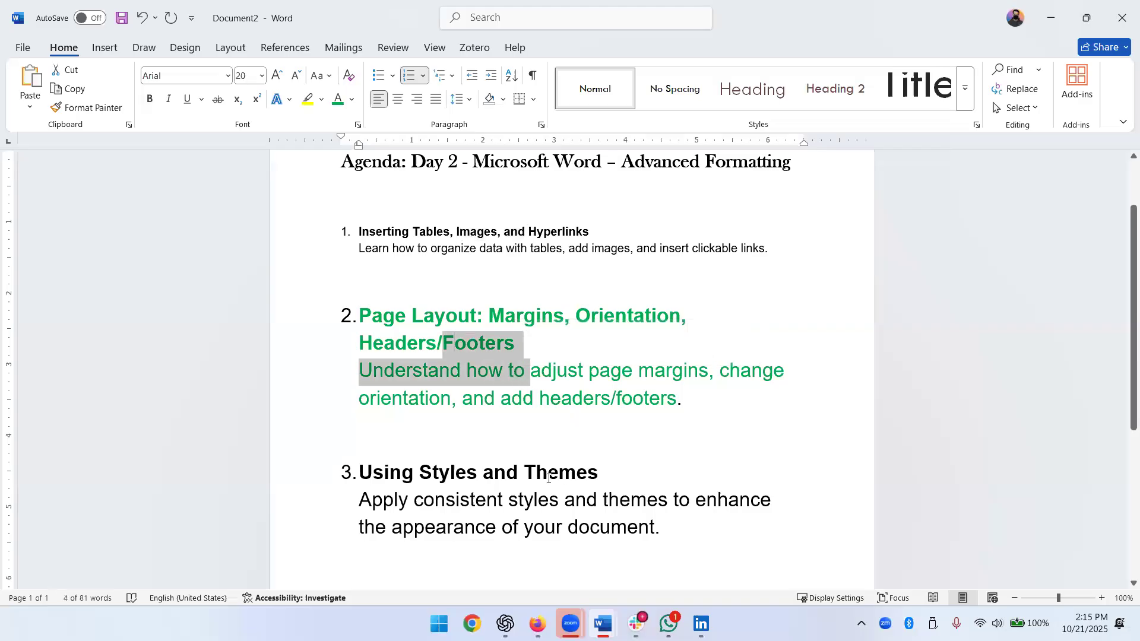
# Remove the numbering from the empty item 5 and add a blank line to reach page 2
pyautogui.click(548, 475)
pyautogui.scroll(-5, 495, 430)
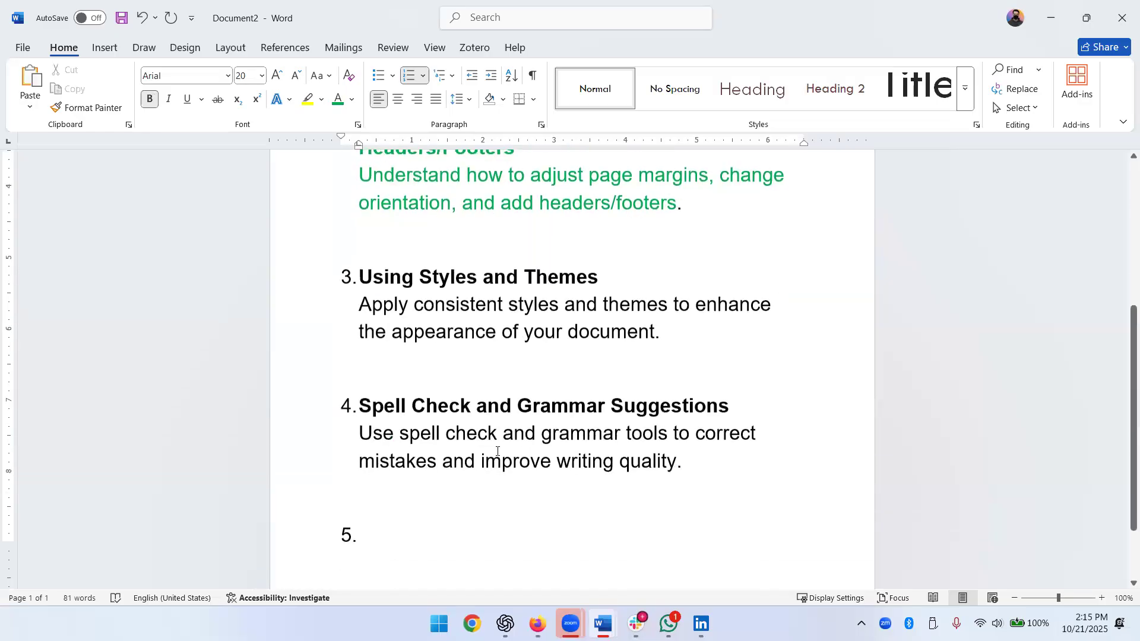
pyautogui.click(469, 476)
pyautogui.press('BackSpace')
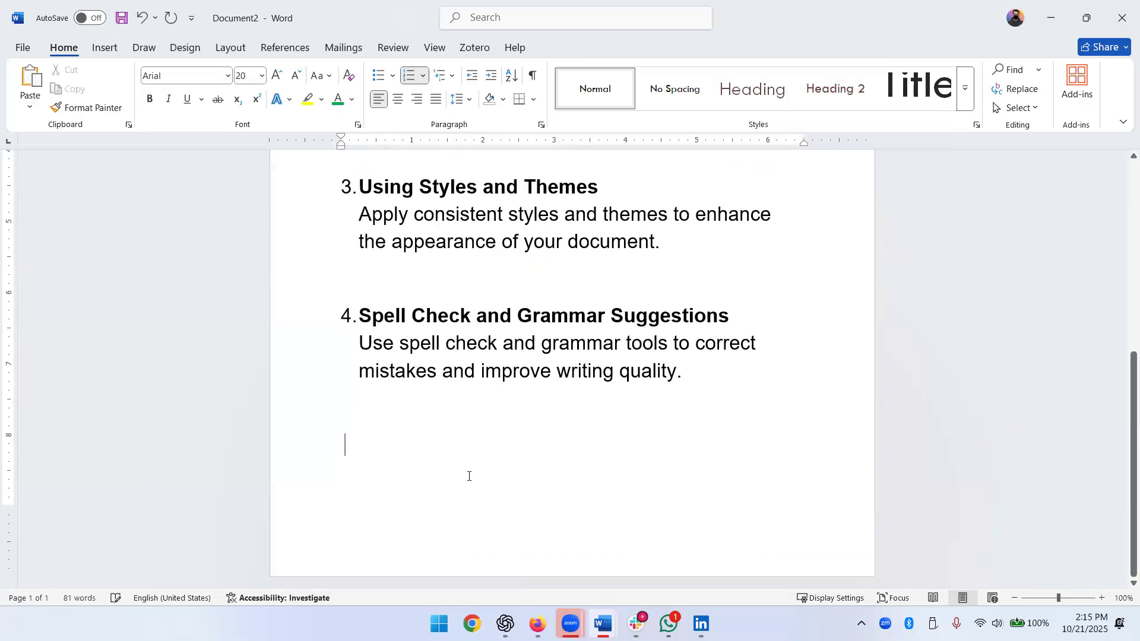
pyautogui.press('Return')
pyautogui.press('Return')
pyautogui.press('Return')
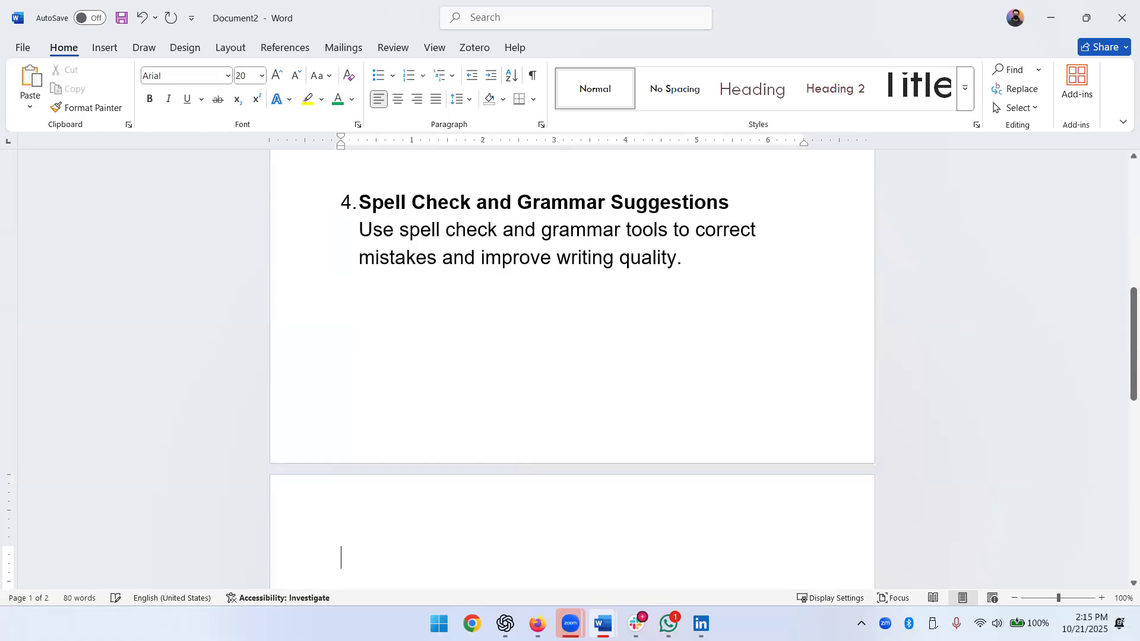
# Type 'My name is this' and 'I read in this class' on two lines, fixing typos
pyautogui.write('my name is')
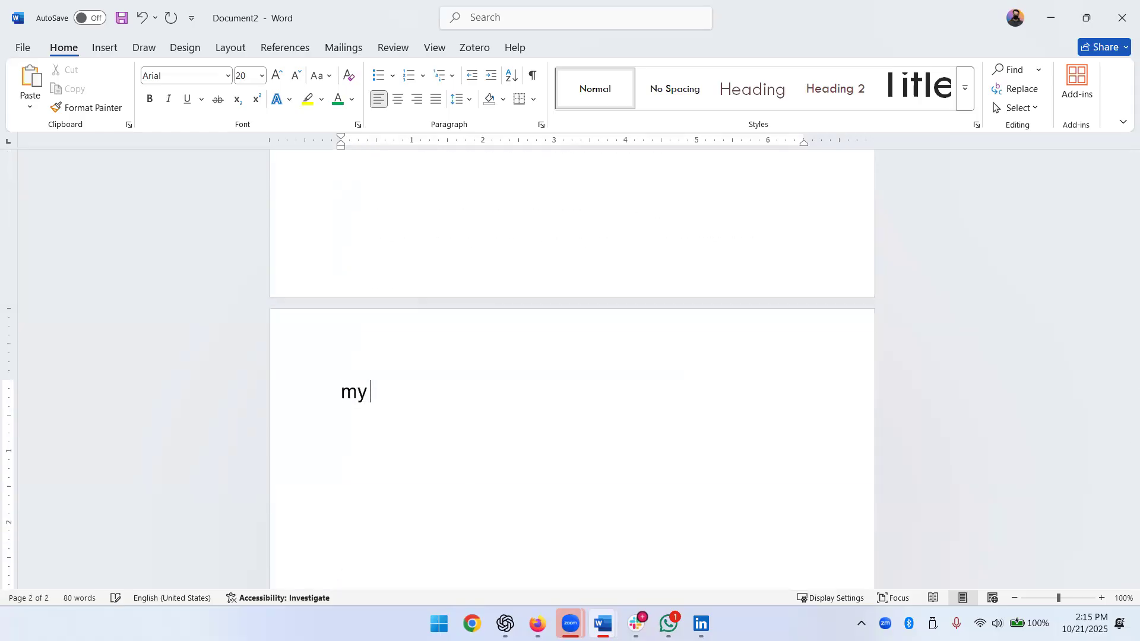
pyautogui.write('s this')
pyautogui.press('Return')
pyautogui.write('I read ion')
pyautogui.press('Home')
pyautogui.press('BackSpace')
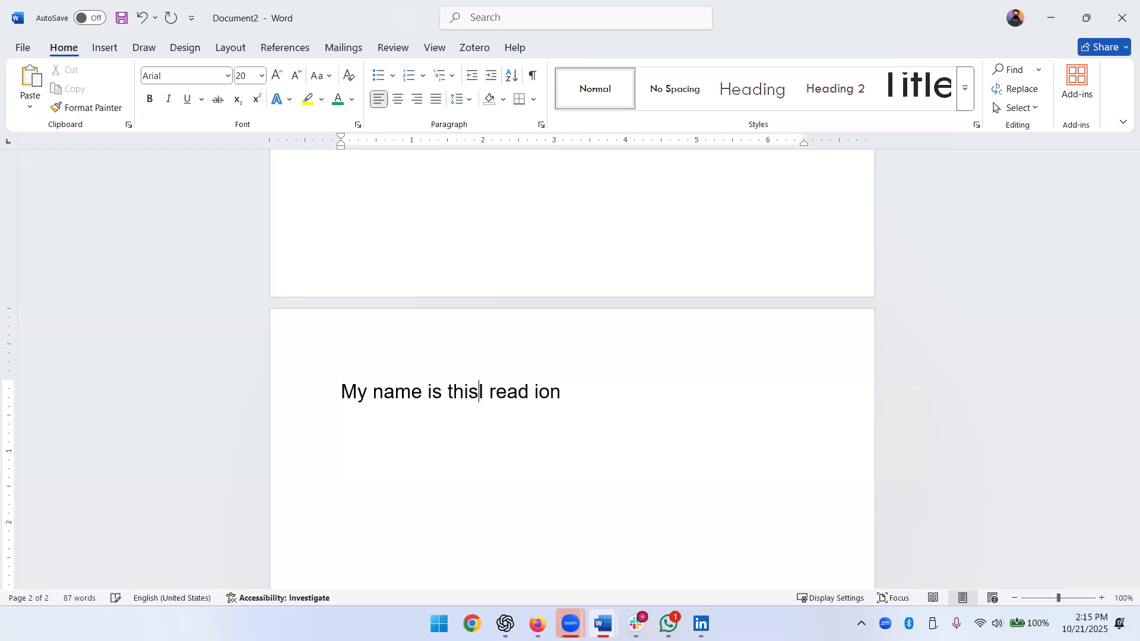
pyautogui.press('Return')
pyautogui.press('Right')
pyautogui.press('Right')
pyautogui.press('Right')
pyautogui.press('Right')
pyautogui.press('Right')
pyautogui.press('Right')
pyautogui.press('Right')
pyautogui.press('Right')
pyautogui.press('Right')
pyautogui.press('BackSpace')
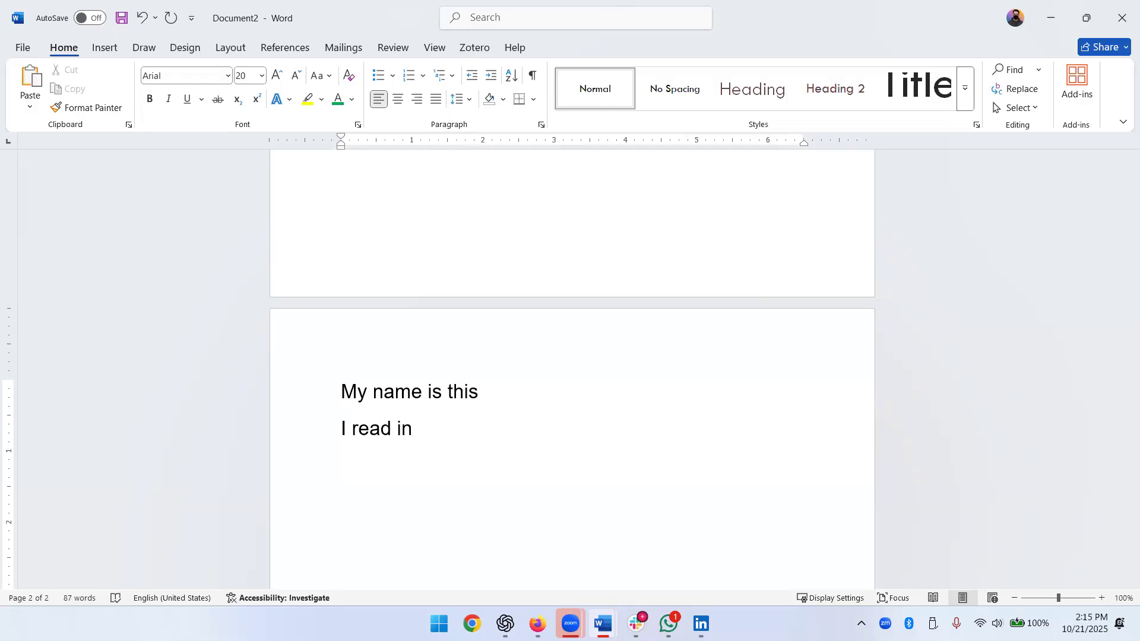
pyautogui.press('Right')
pyautogui.write('this class')
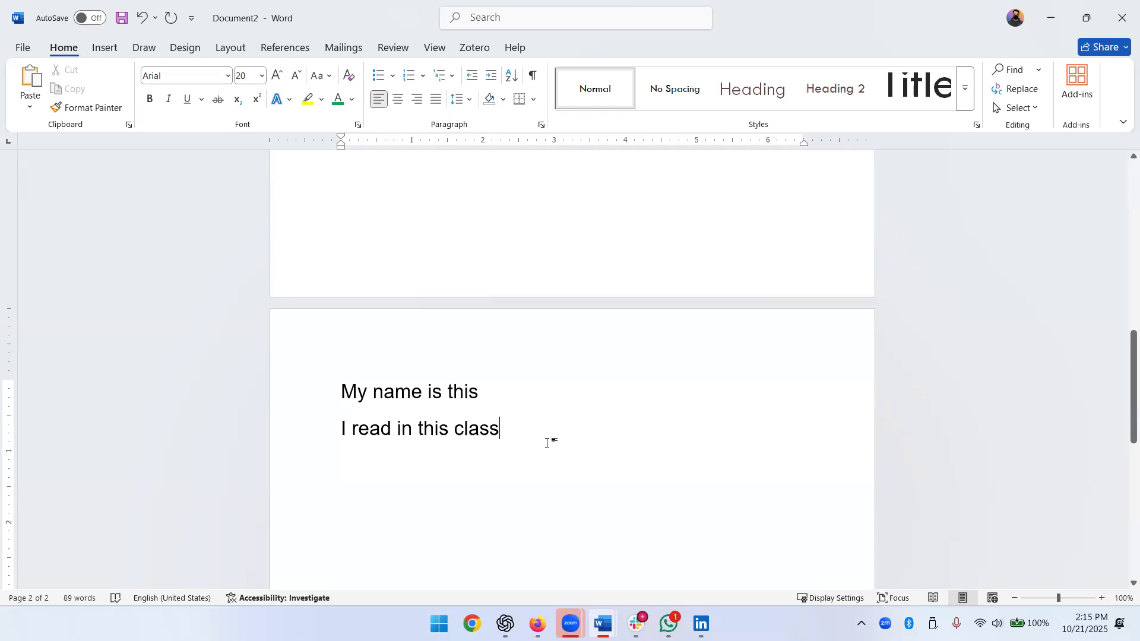
# Bullet the 'My name is this' line and show the Bullet Library styles
pyautogui.click(343, 391)
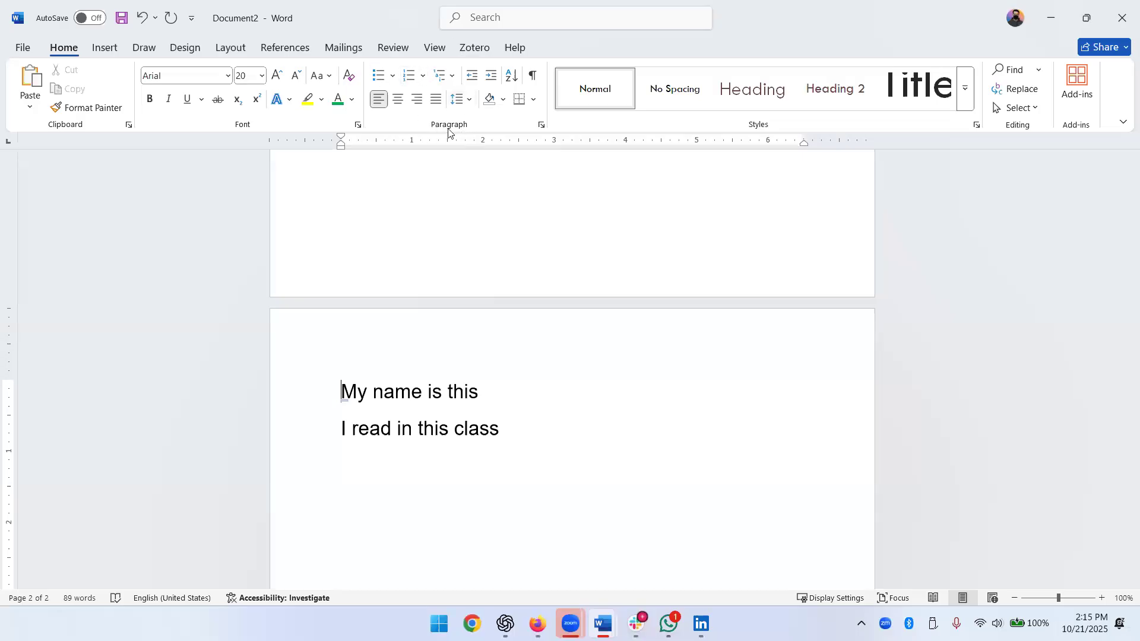
pyautogui.click(380, 81)
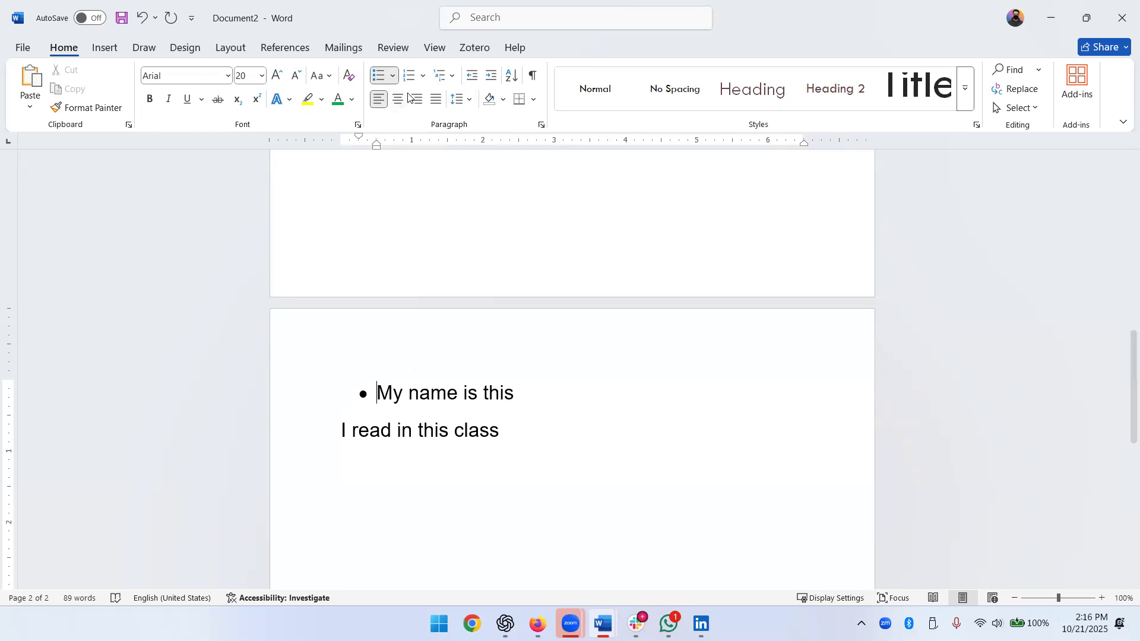
pyautogui.click(394, 80)
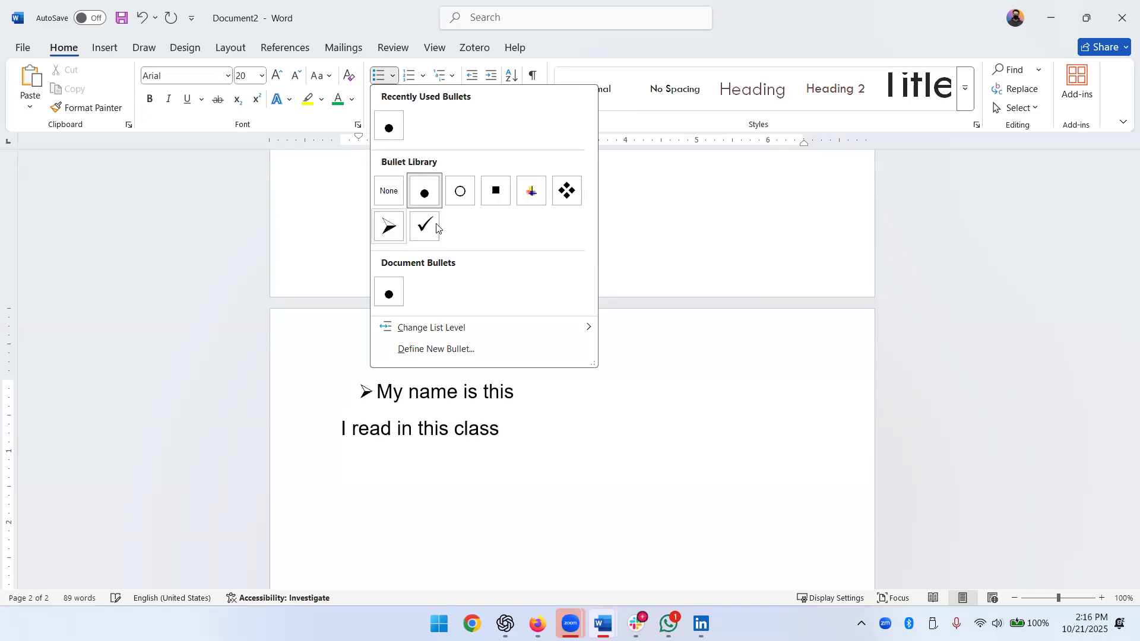
# Switch the line's bullet to the four-diamond symbol
pyautogui.click(565, 191)
pyautogui.click(619, 393)
pyautogui.click(582, 417)
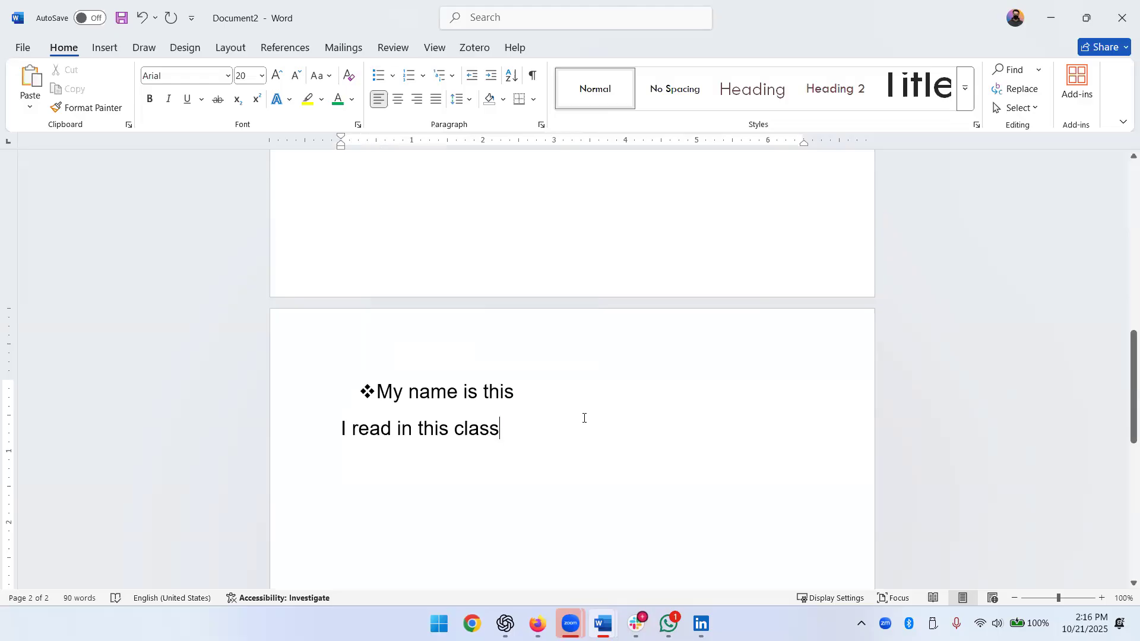
# Select the two practice lines on page 2
pyautogui.scroll(-3, 606, 420)
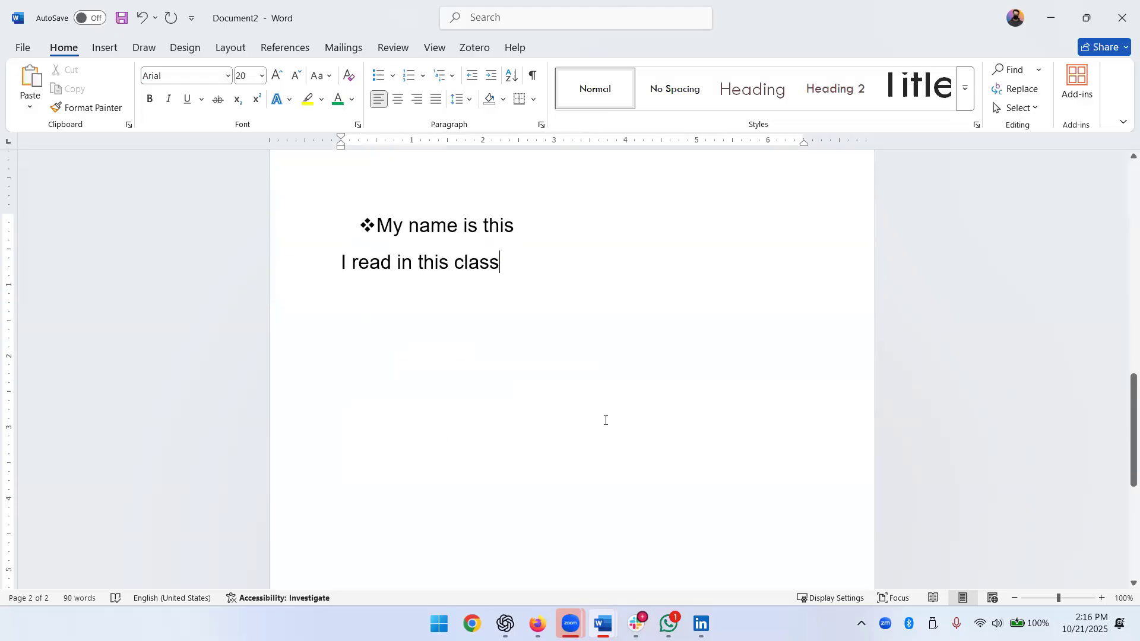
pyautogui.scroll(3, 605, 420)
pyautogui.moveTo(528, 425); pyautogui.dragTo(367, 379)
pyautogui.scroll(3, 457, 323)
# Delete the practice lines from page 2 and select agenda item 2
pyautogui.press('BackSpace')
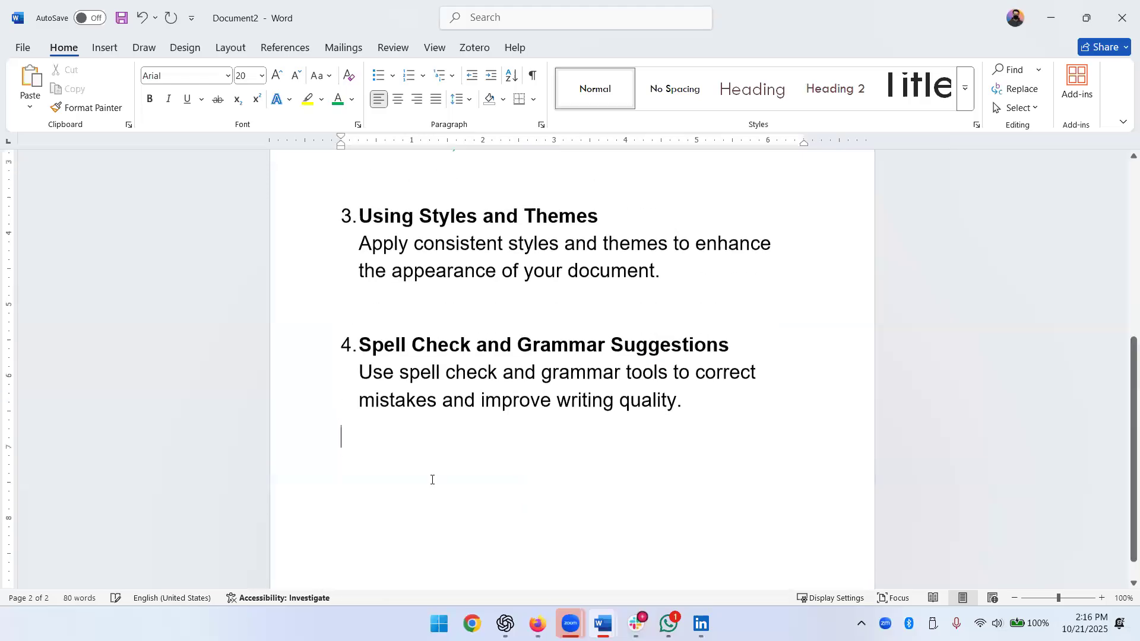
pyautogui.scroll(5, 431, 480)
pyautogui.moveTo(703, 446); pyautogui.dragTo(456, 368)
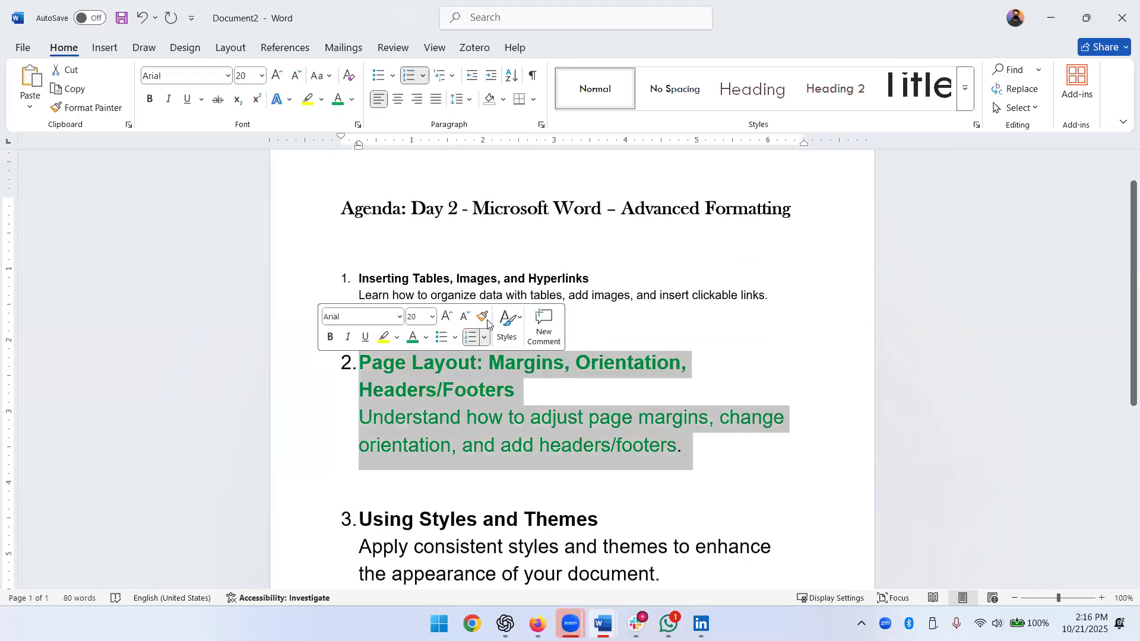
# Open item 2's font colour choices without applying one, then select agenda item 1
pyautogui.click(426, 338)
pyautogui.press('Escape')
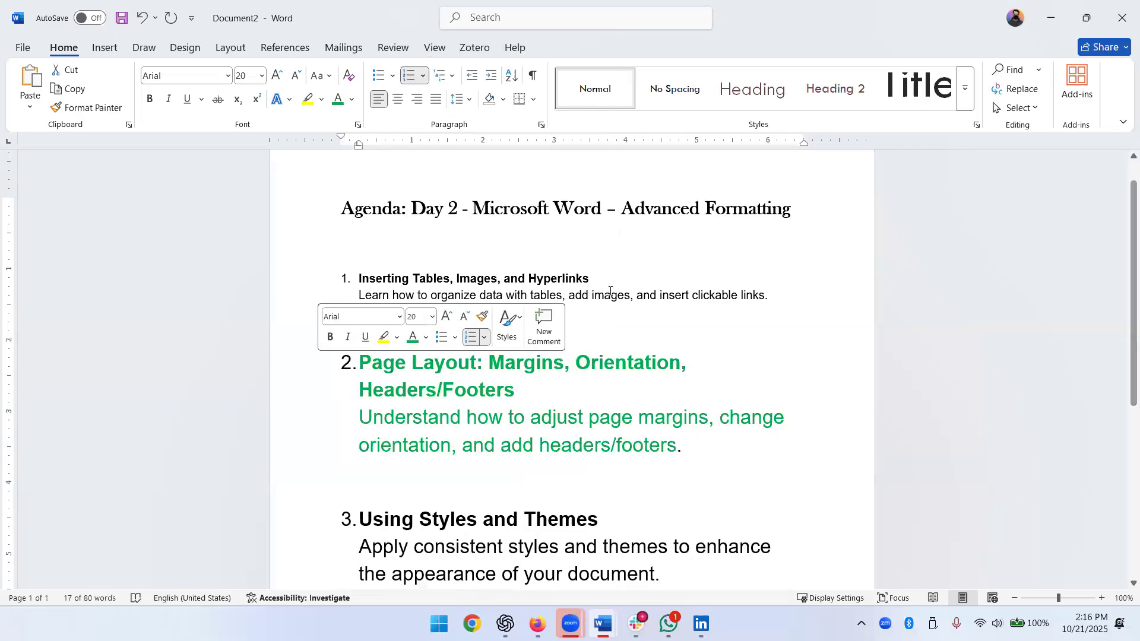
pyautogui.click(611, 291)
pyautogui.moveTo(791, 303); pyautogui.dragTo(357, 249)
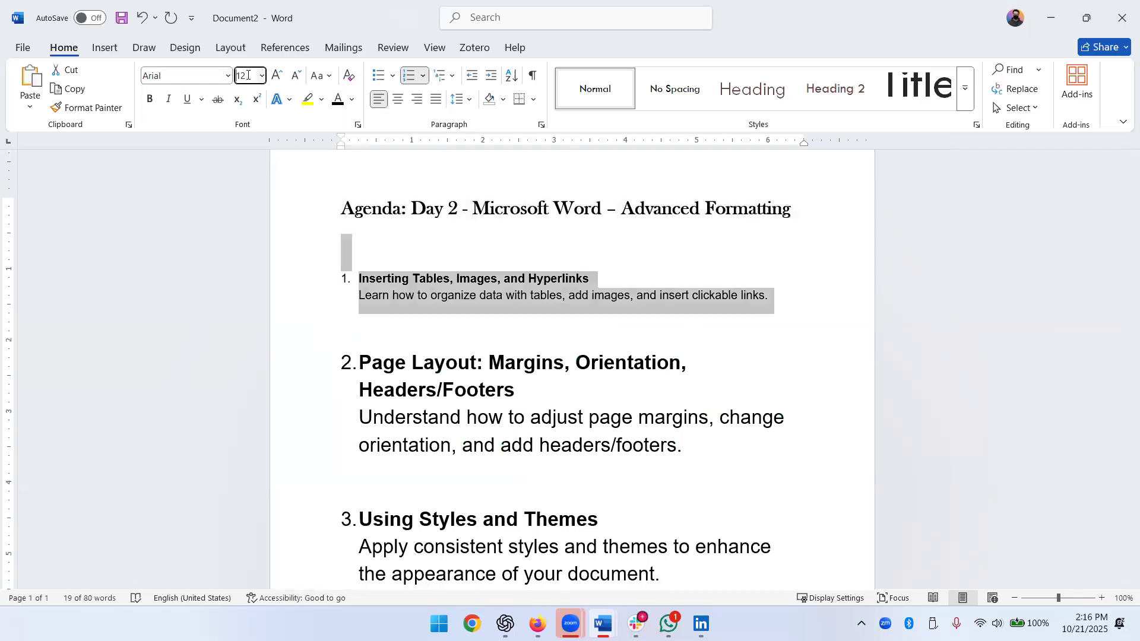
# Set agenda item 1's font size to 20
pyautogui.click(248, 76)
pyautogui.write('2')
pyautogui.press('Return')
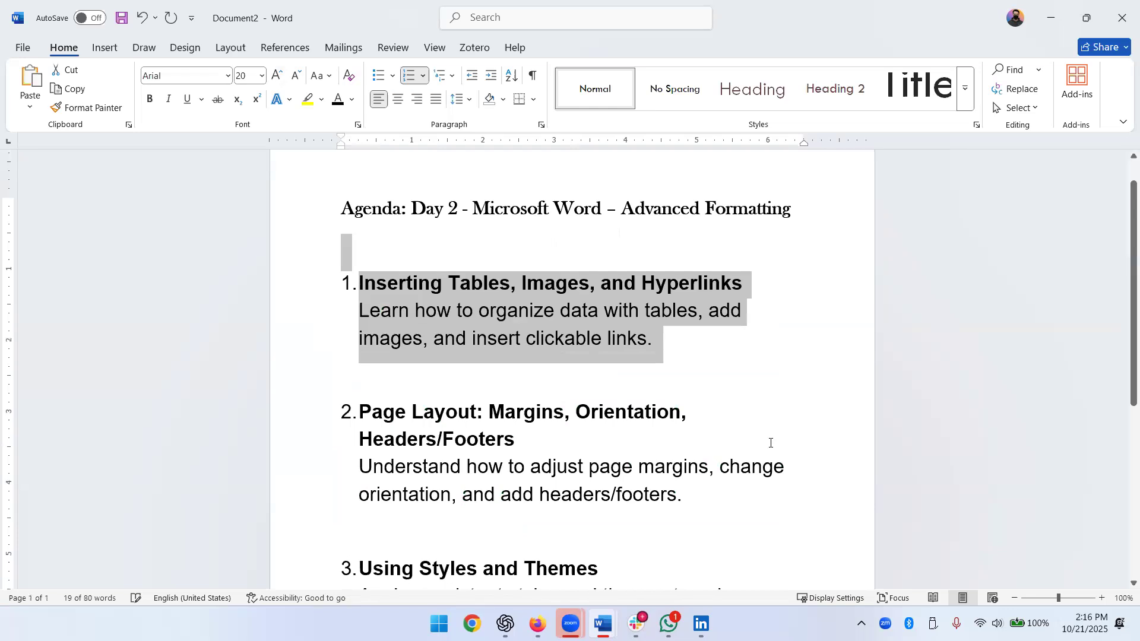
pyautogui.click(771, 443)
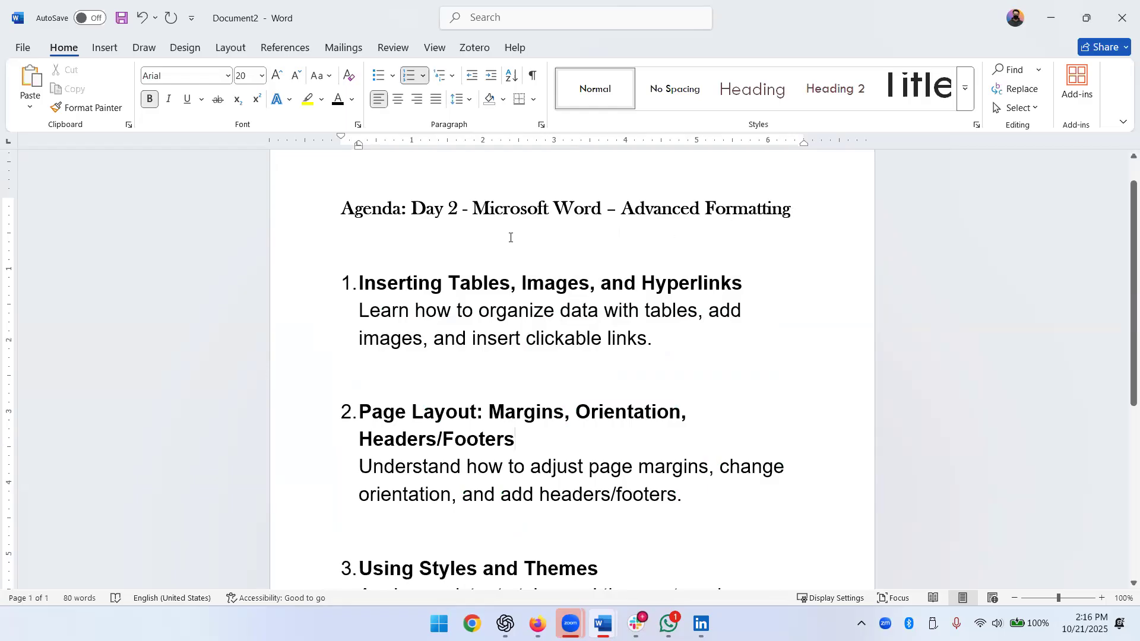
# Reselect agenda item 1, including the empty line above it, to review the change
pyautogui.moveTo(475, 207); pyautogui.dragTo(573, 209)
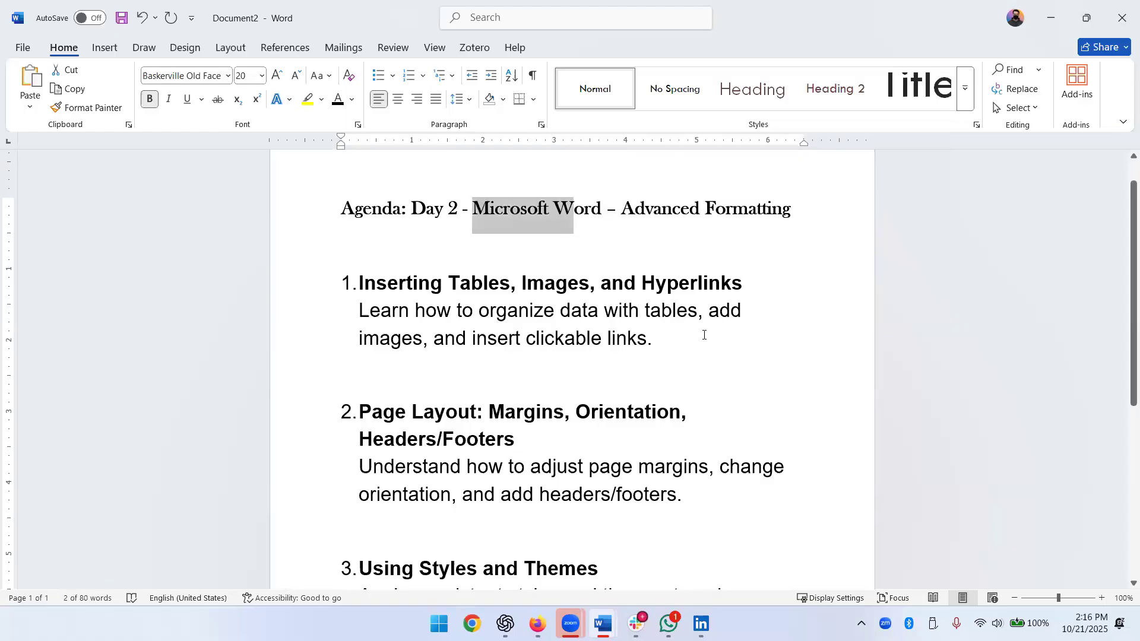
pyautogui.moveTo(659, 339); pyautogui.dragTo(341, 280)
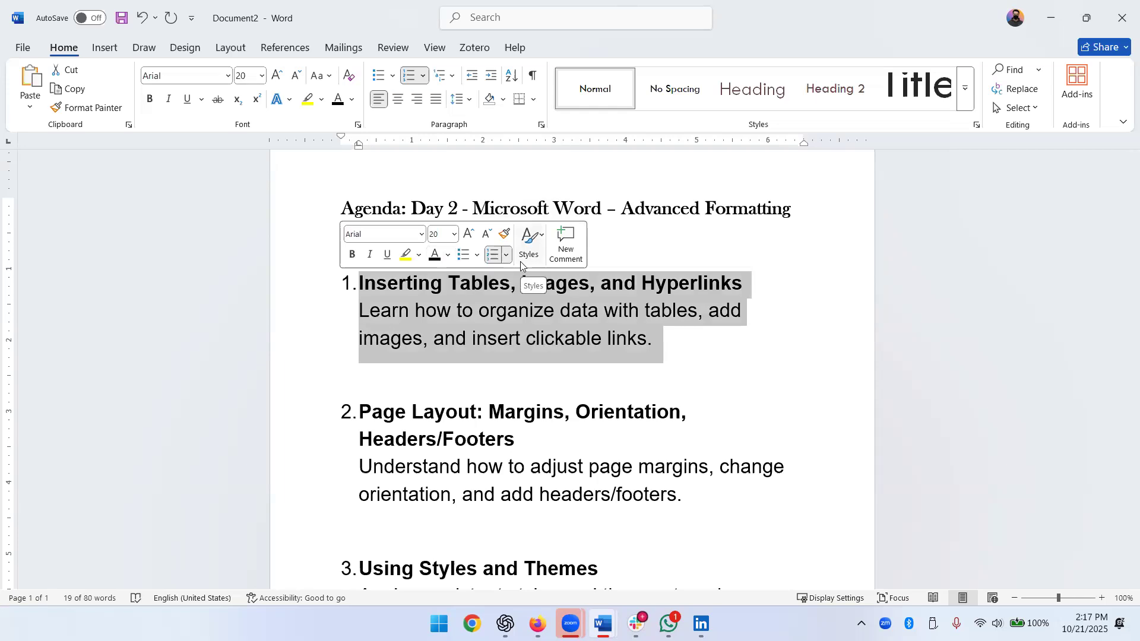
pyautogui.click(746, 353)
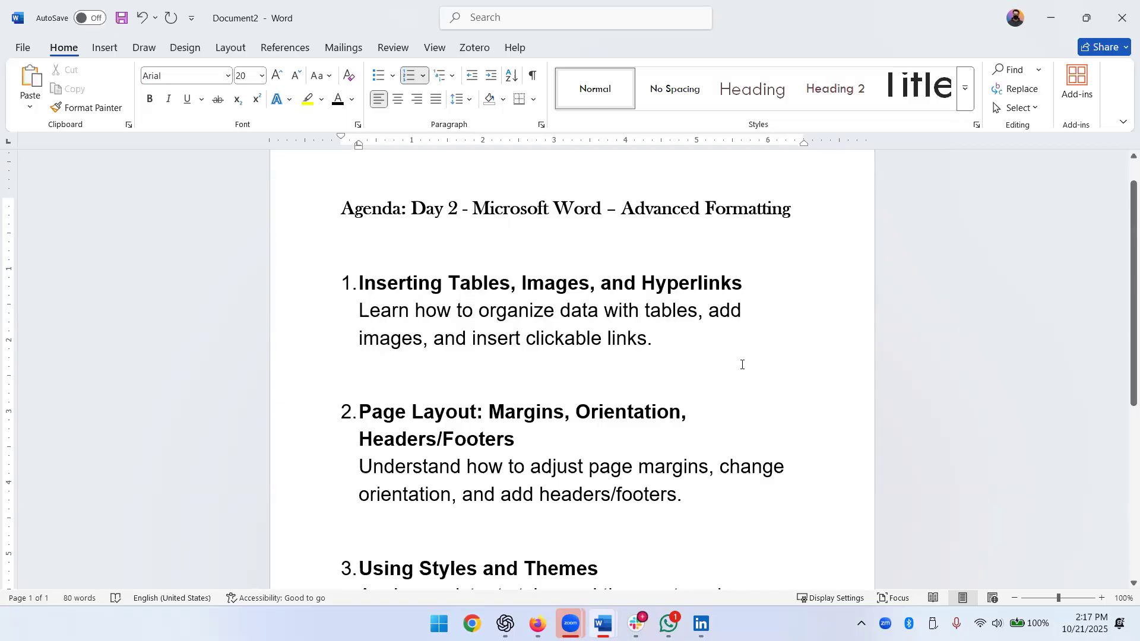
pyautogui.moveTo(323, 256); pyautogui.dragTo(343, 338)
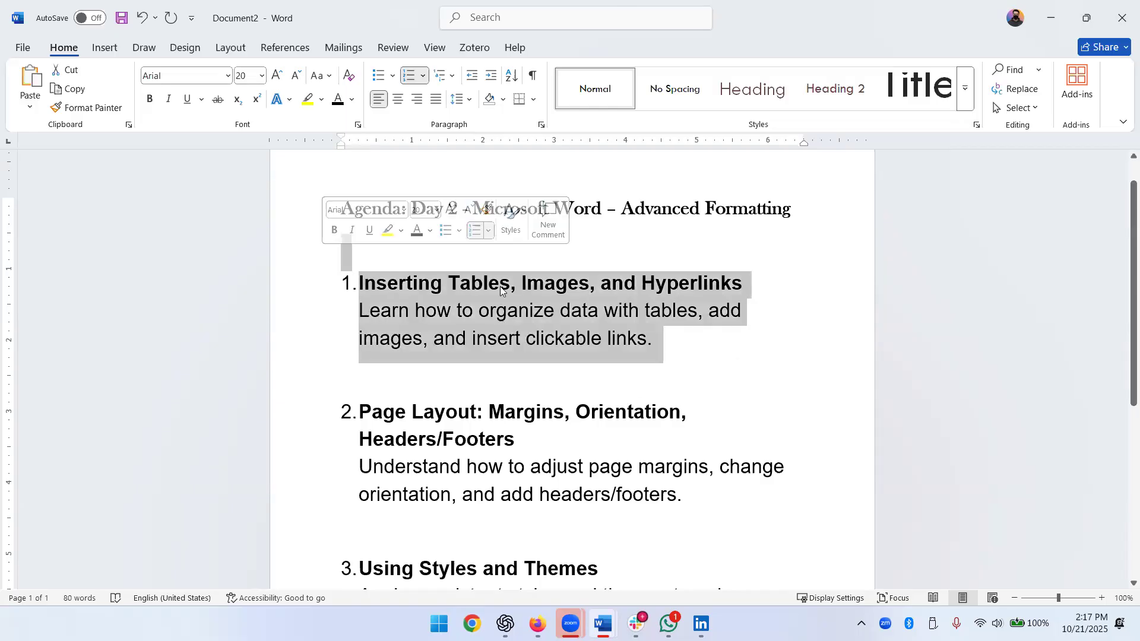
pyautogui.click(343, 318)
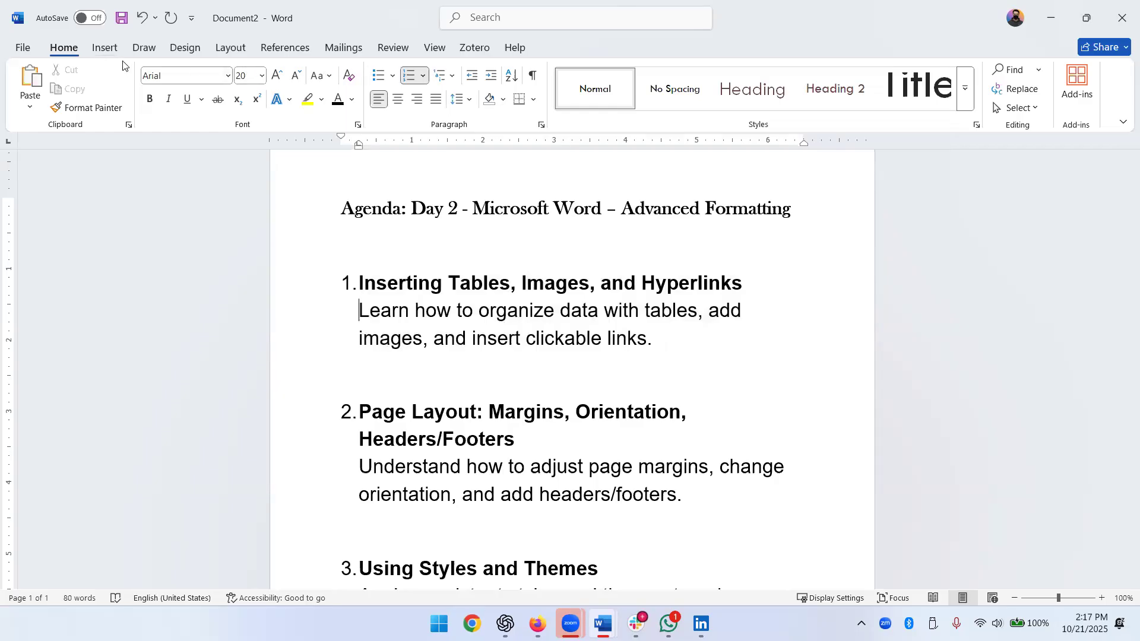
pyautogui.click(109, 51)
pyautogui.click(32, 48)
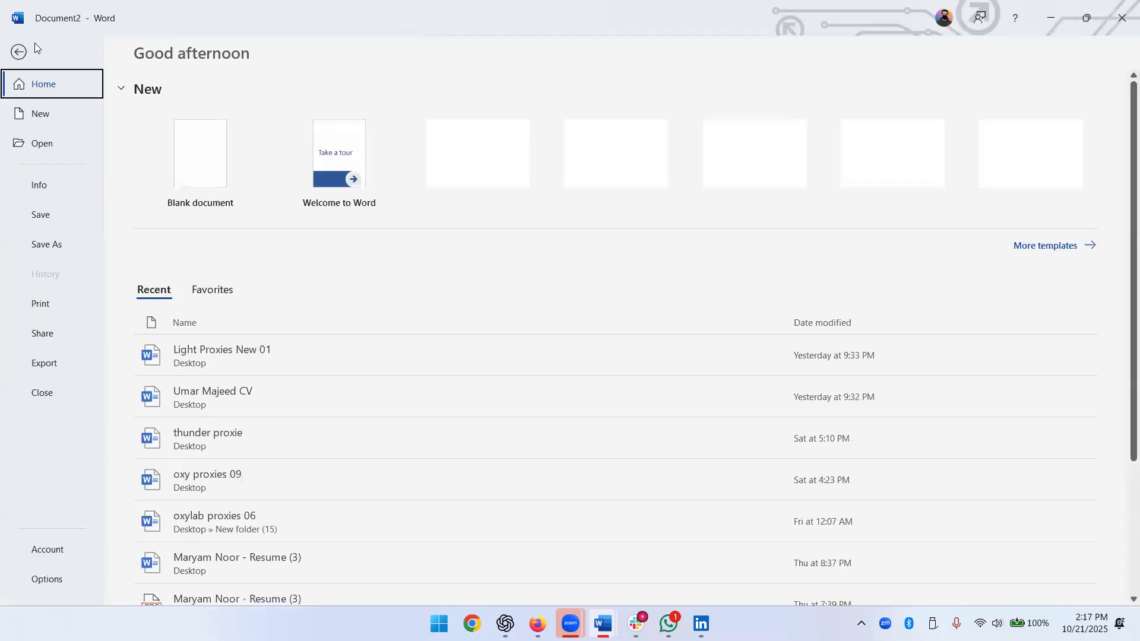
pyautogui.click(24, 49)
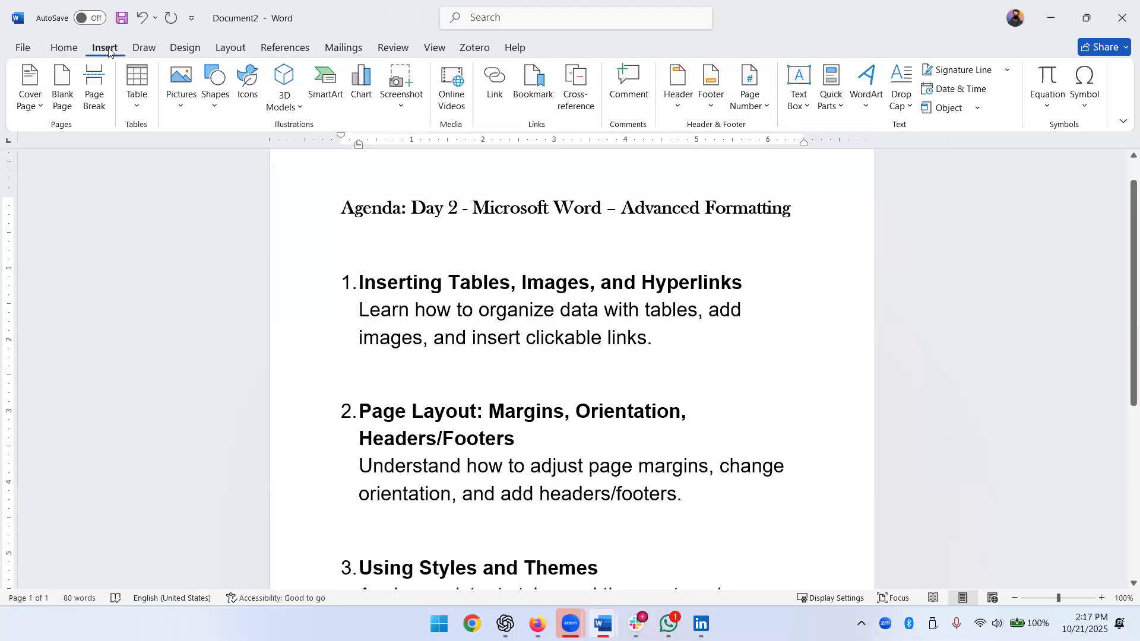
pyautogui.click(77, 50)
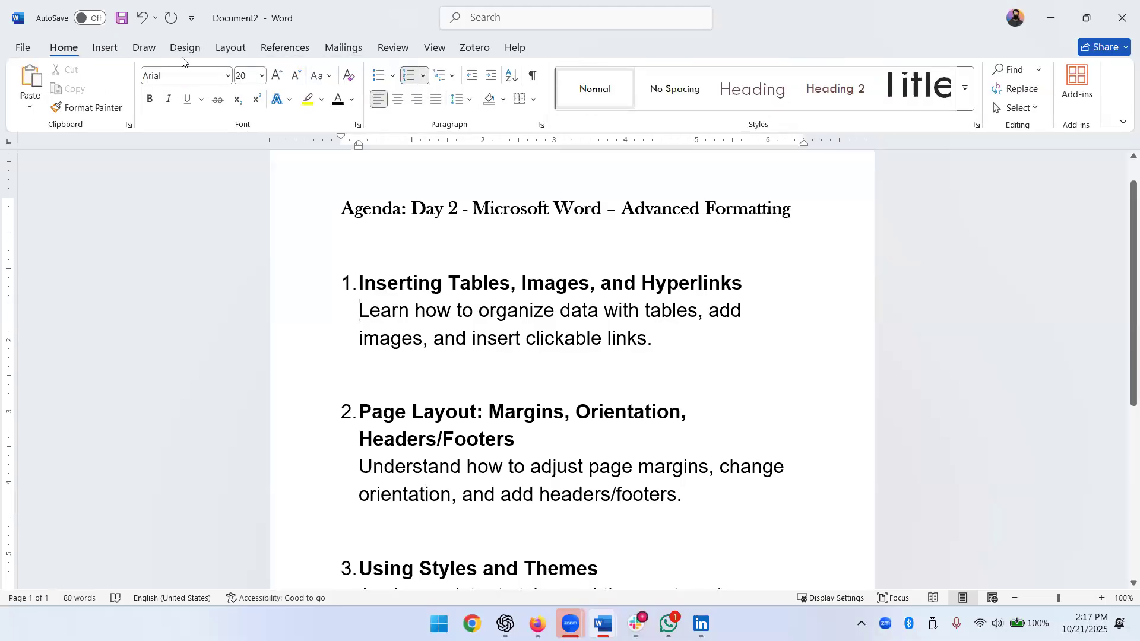
pyautogui.click(106, 47)
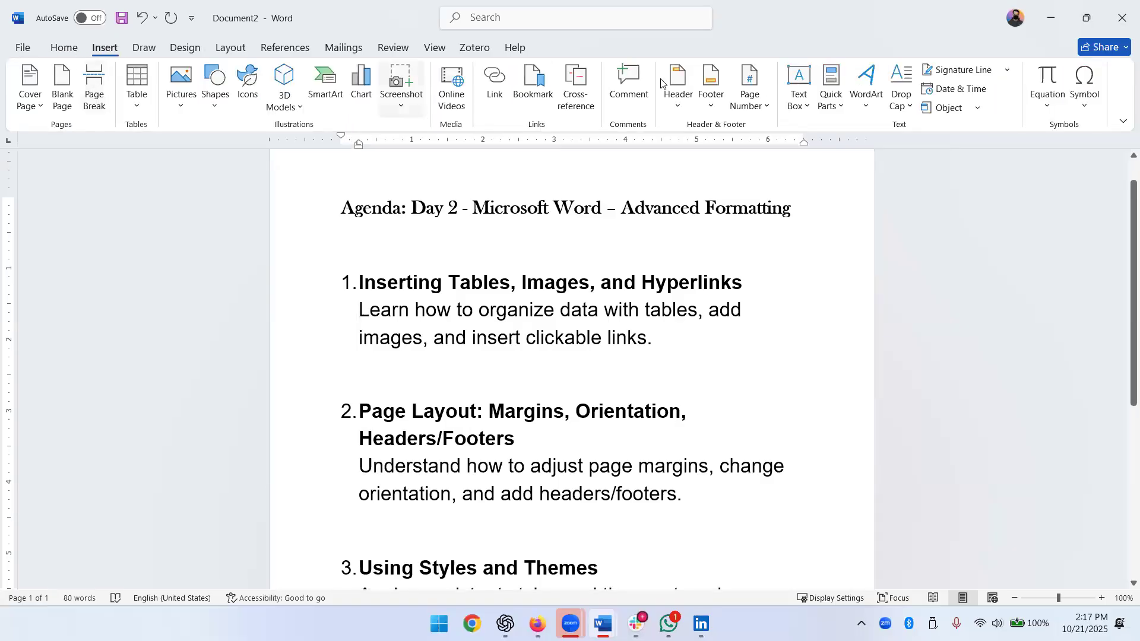
pyautogui.click(145, 48)
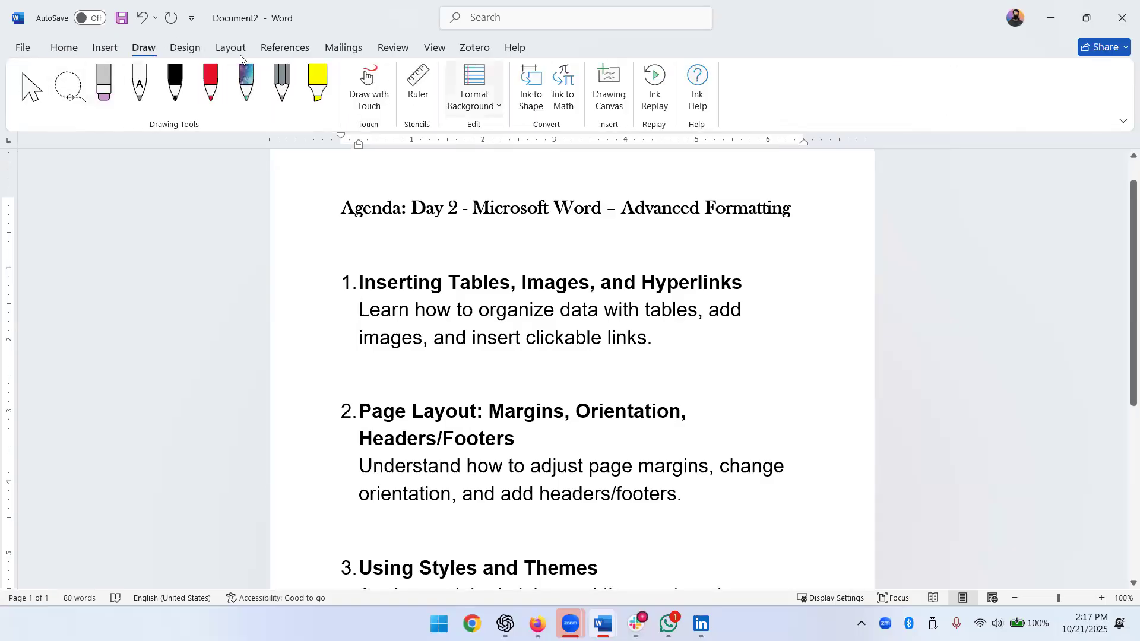
pyautogui.click(189, 49)
pyautogui.click(239, 48)
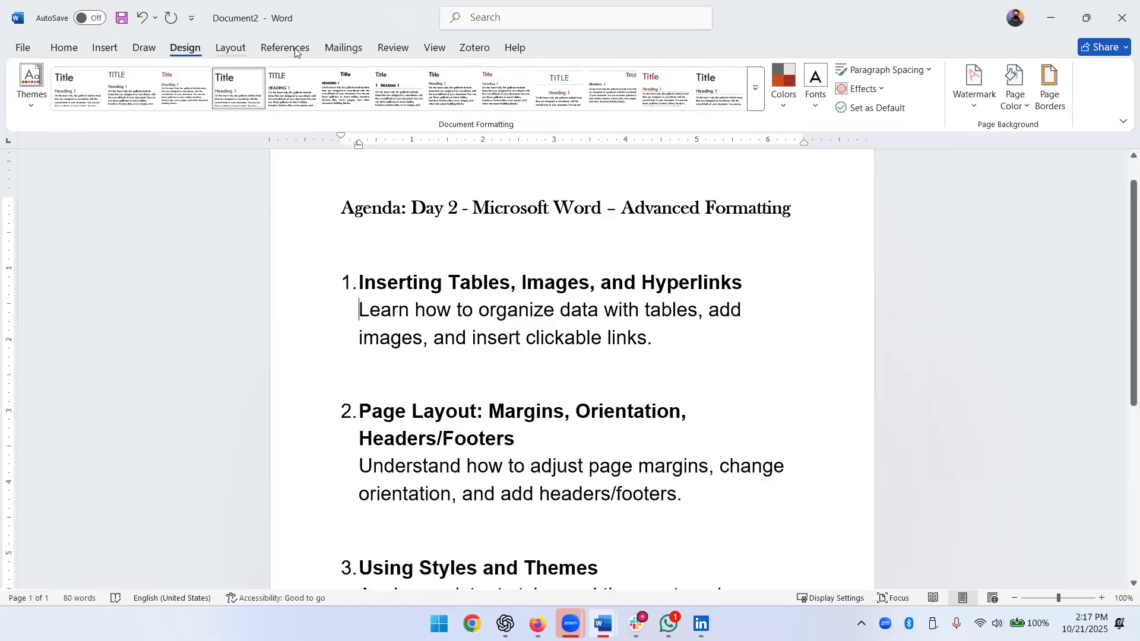
pyautogui.click(301, 49)
pyautogui.click(343, 48)
pyautogui.click(393, 48)
pyautogui.click(434, 49)
pyautogui.click(473, 48)
pyautogui.click(514, 48)
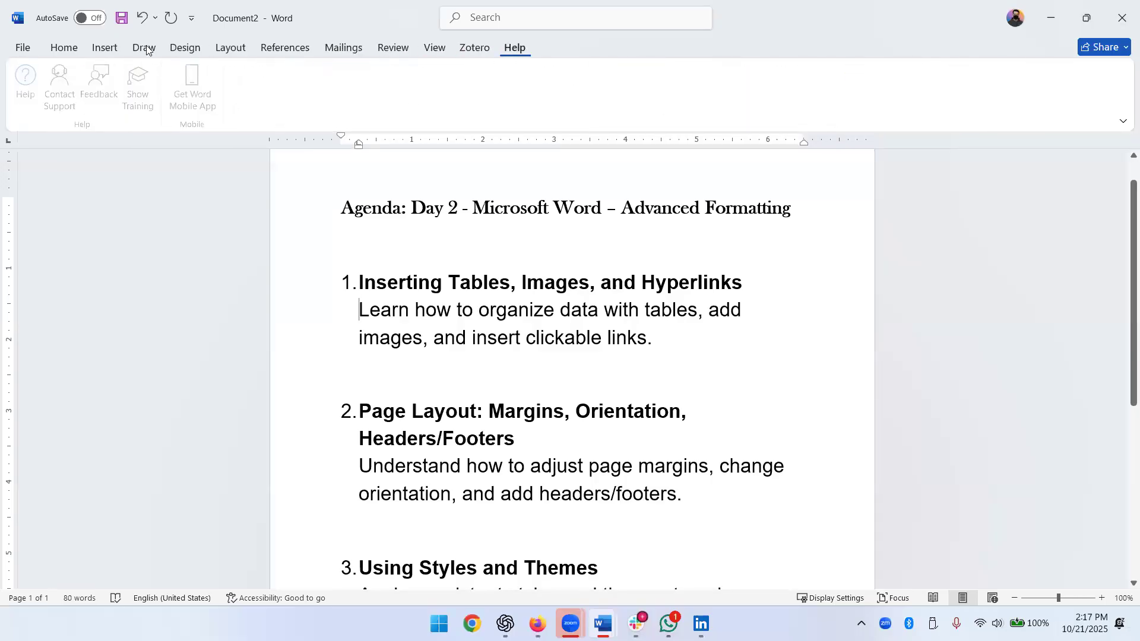
pyautogui.click(63, 48)
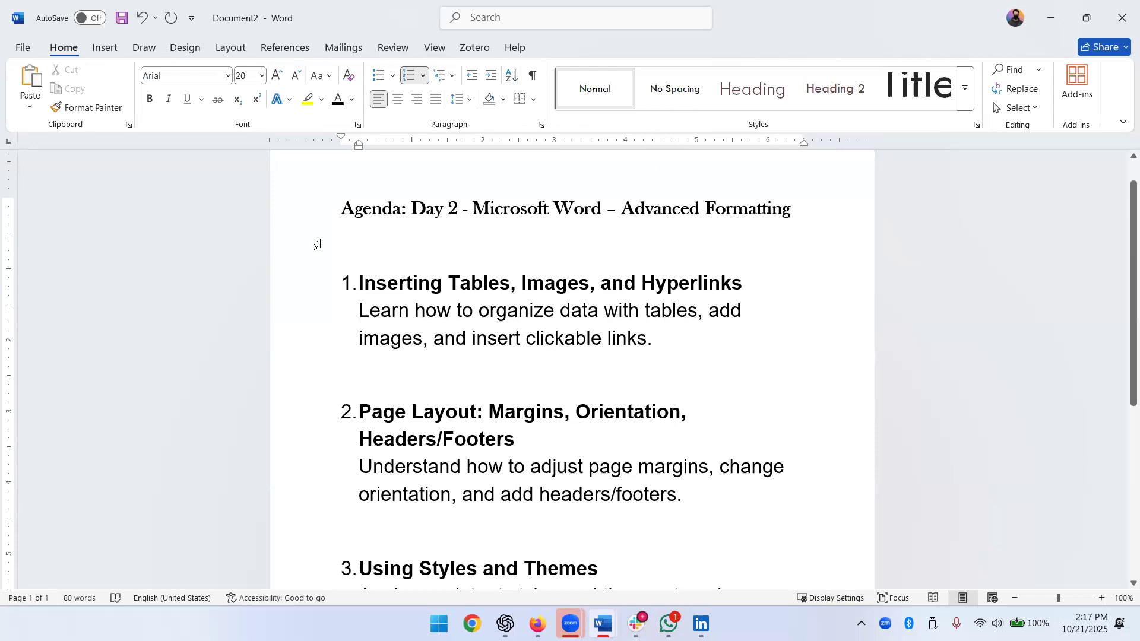
pyautogui.click(106, 52)
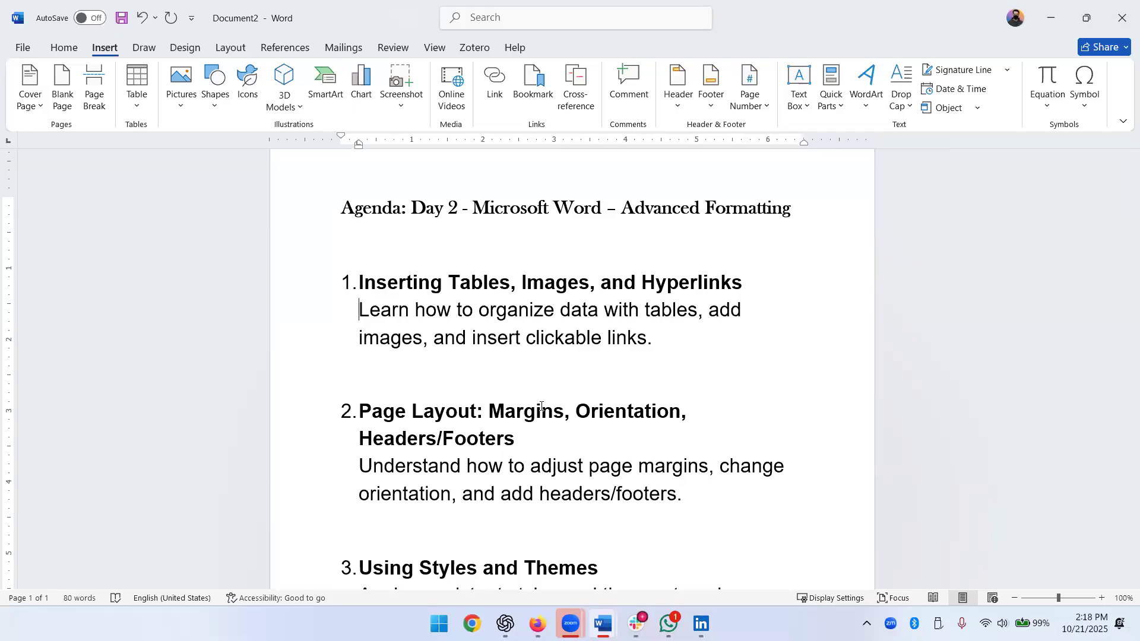
pyautogui.scroll(-5, 570, 433)
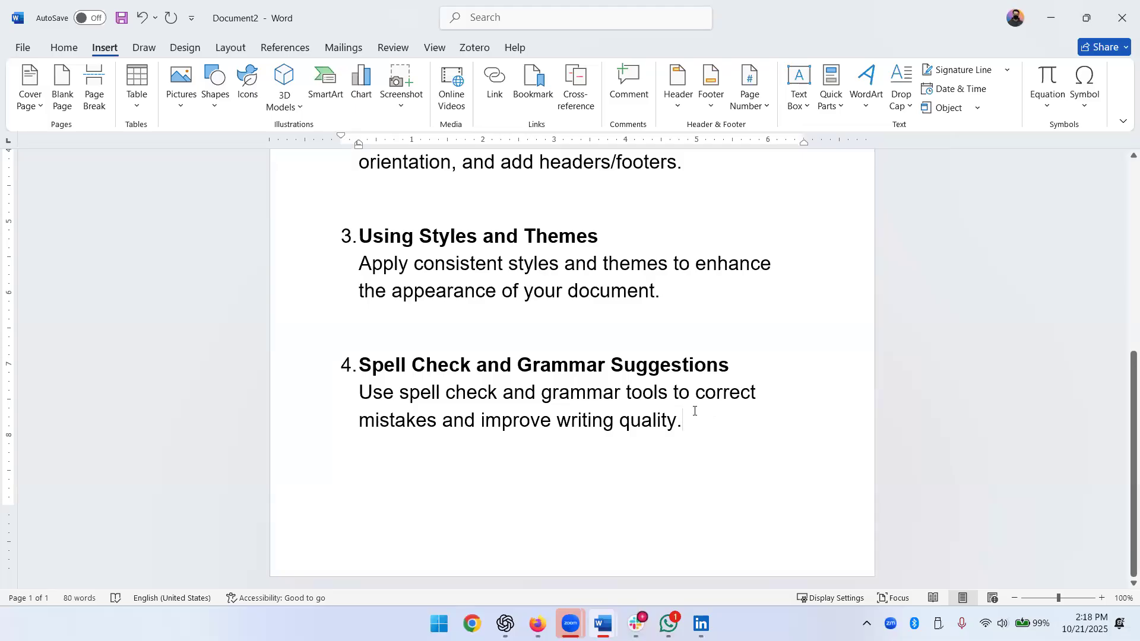
pyautogui.click(63, 92)
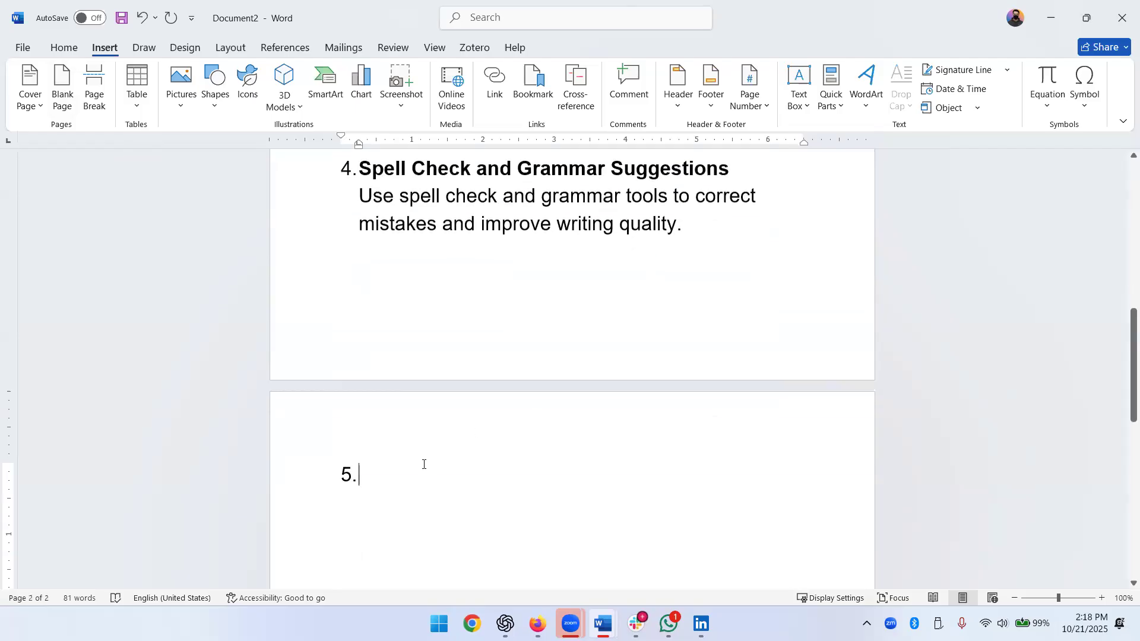
pyautogui.scroll(5, 410, 454)
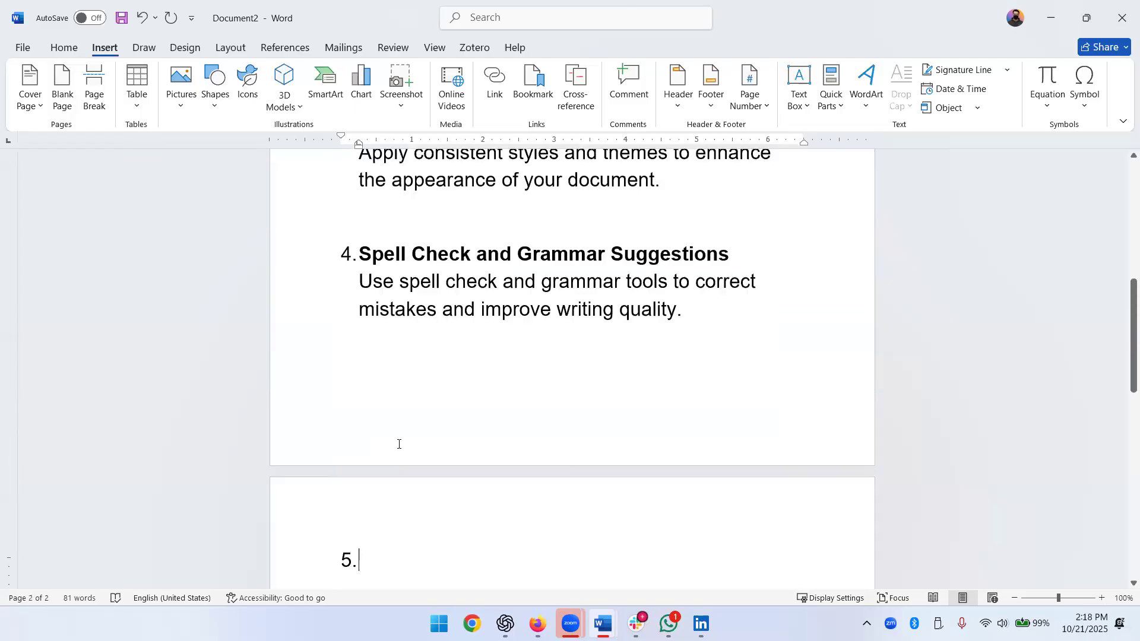
pyautogui.click(145, 49)
pyautogui.click(183, 49)
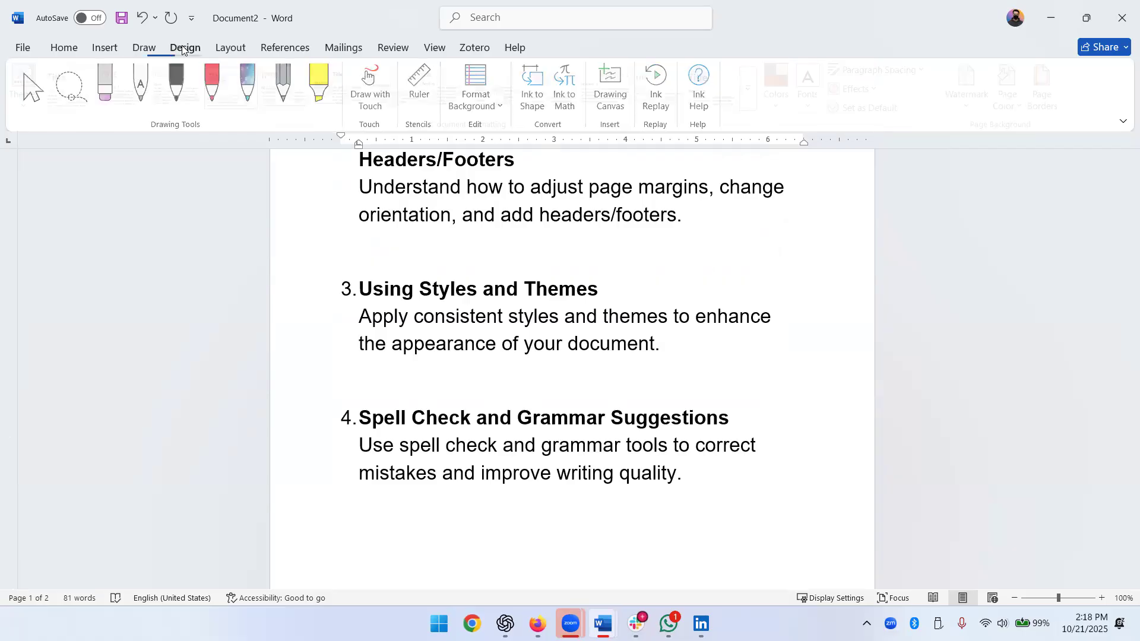
pyautogui.click(228, 50)
pyautogui.click(65, 47)
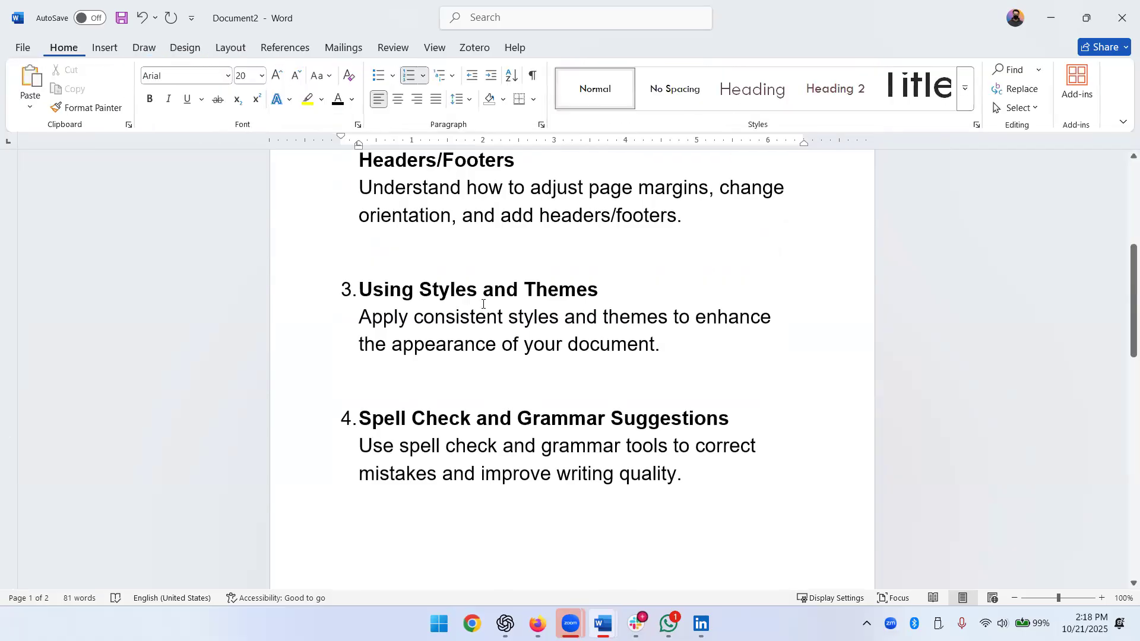
# Select and deselect the word 'Tables' in the first heading
pyautogui.scroll(6, 490, 307)
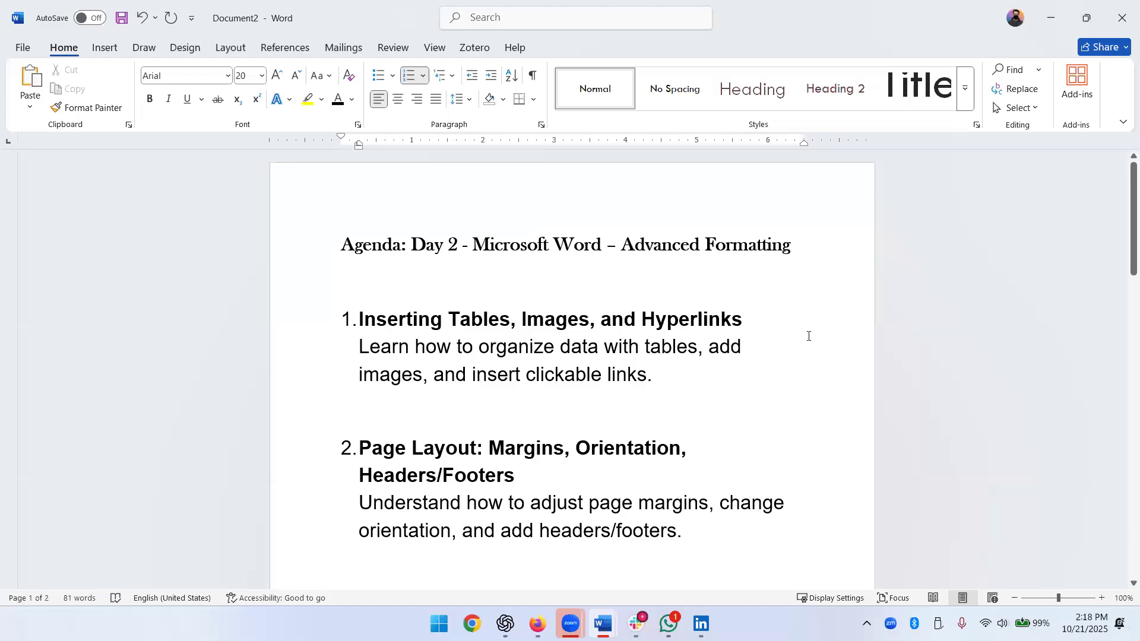
pyautogui.scroll(-2, 590, 322)
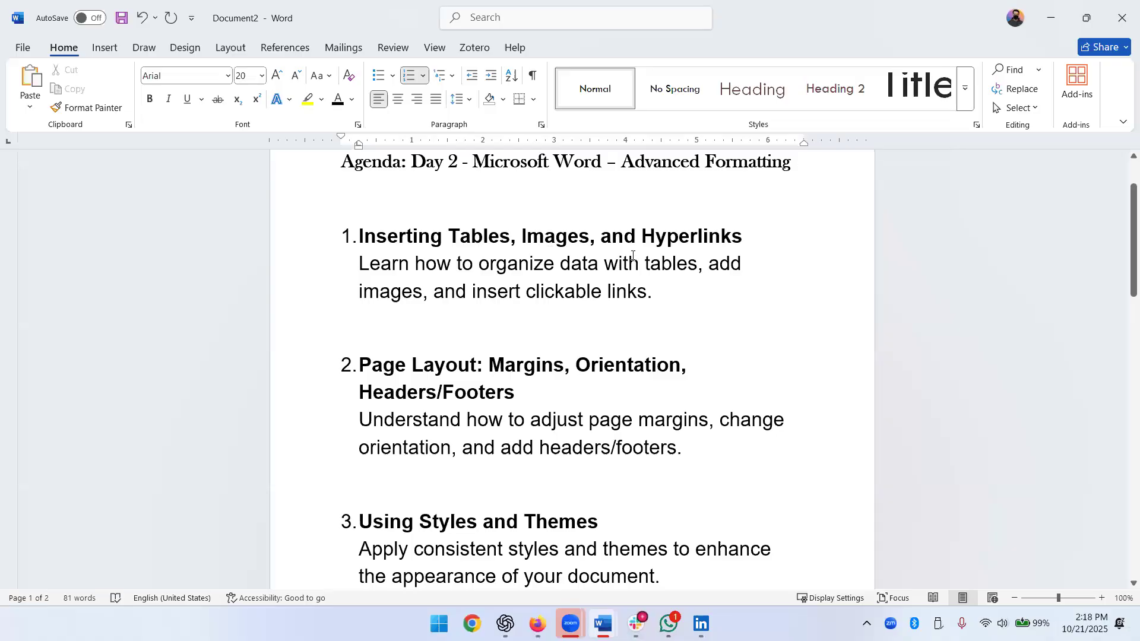
pyautogui.doubleClick(494, 236)
pyautogui.click(521, 248)
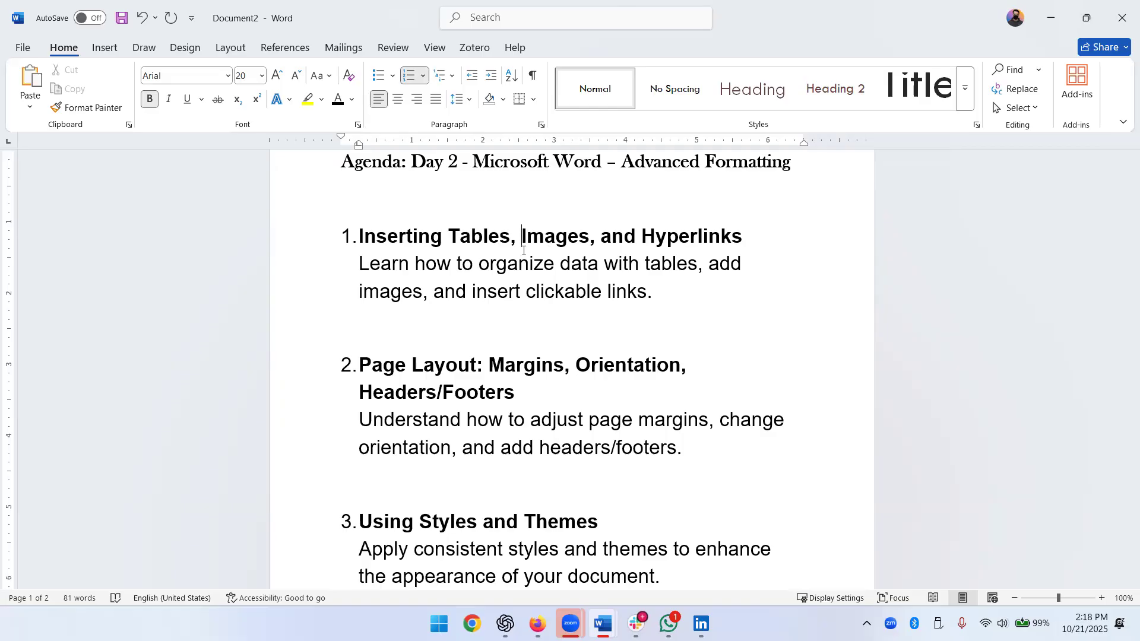
# Remove the numbering from the empty item 5 on page 2
pyautogui.scroll(-2, 523, 250)
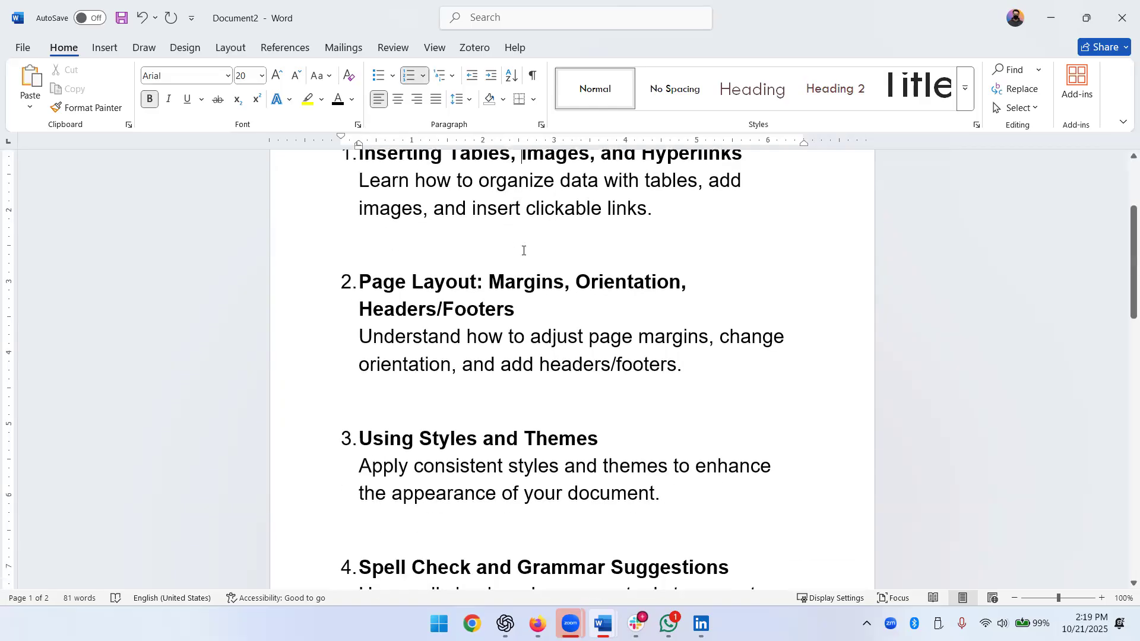
pyautogui.scroll(-12, 523, 249)
pyautogui.click(506, 375)
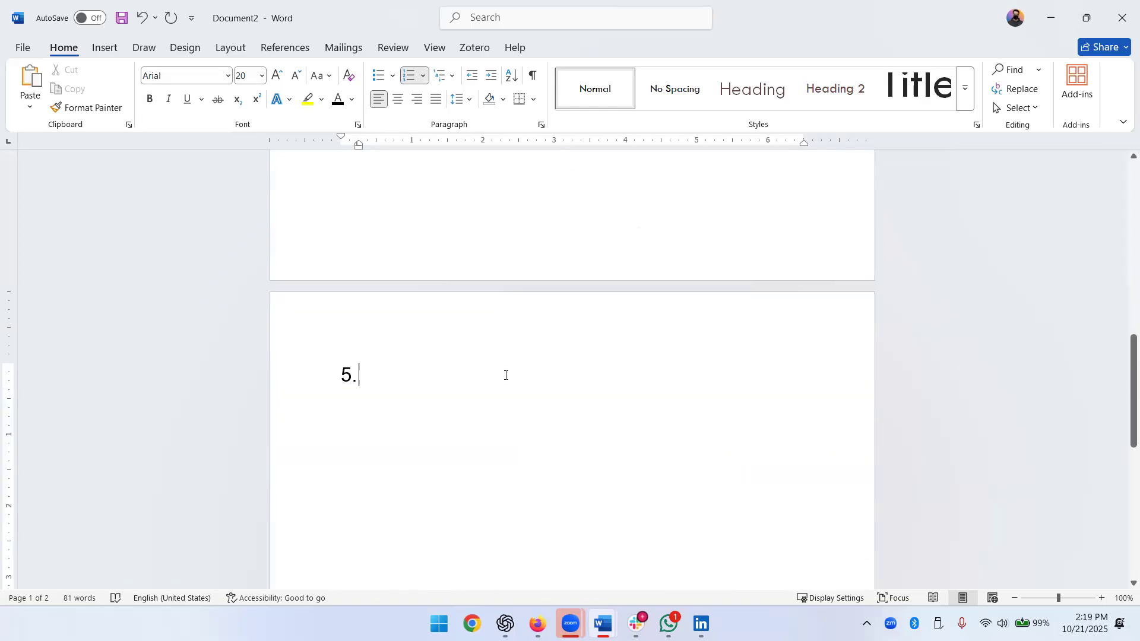
pyautogui.press('BackSpace')
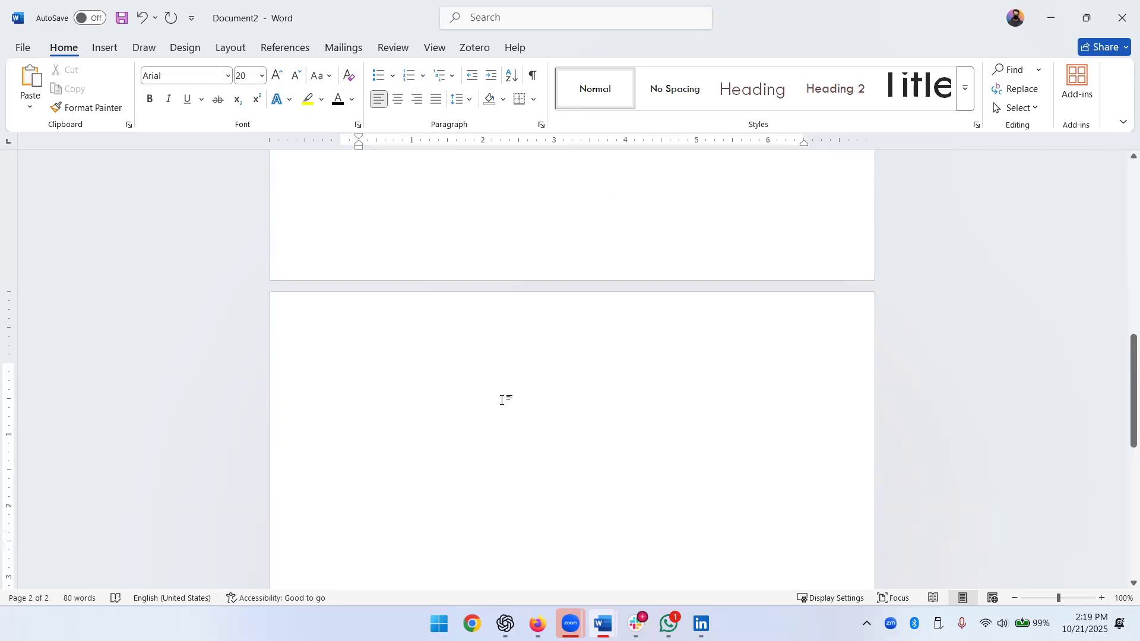
# Select the word 'Images' in the first heading, then move to page 2's blank first line
pyautogui.scroll(8, 502, 400)
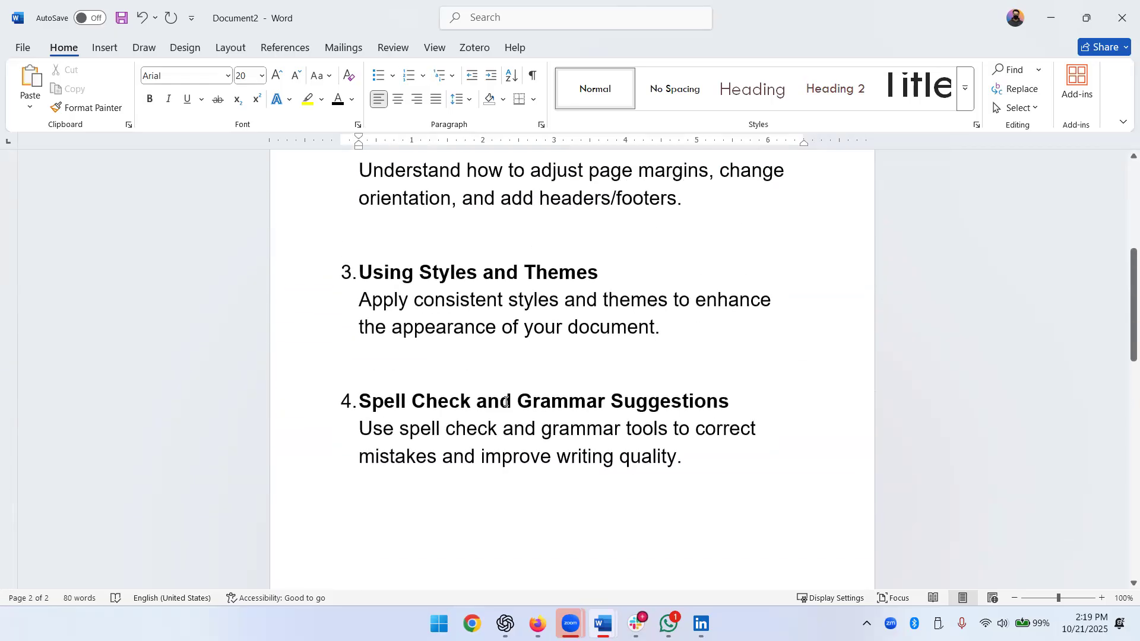
pyautogui.scroll(6, 505, 401)
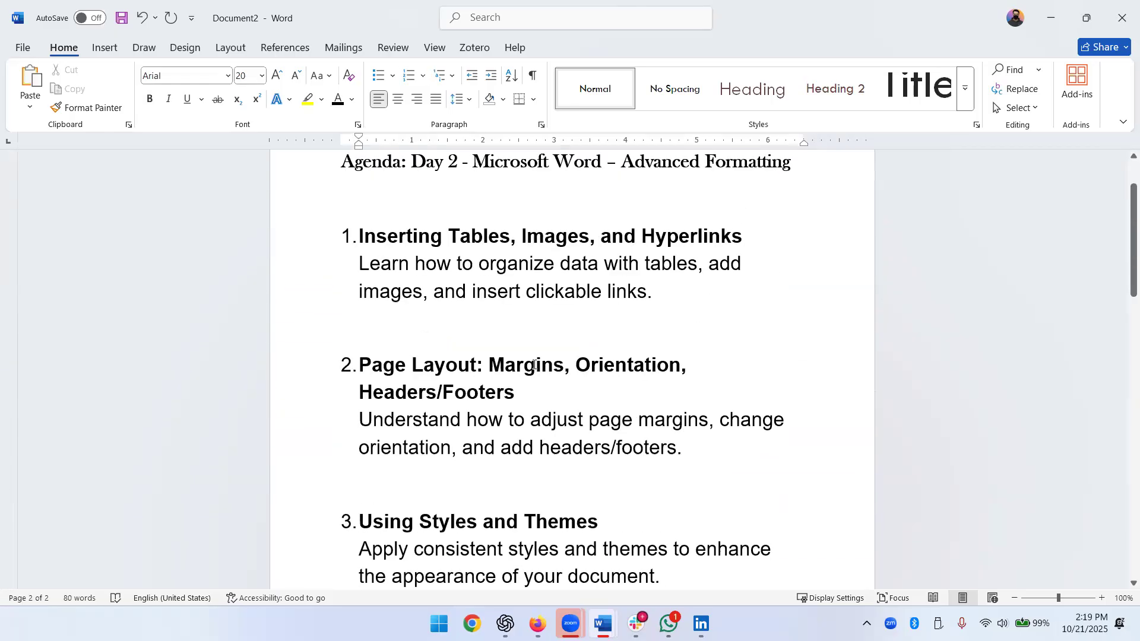
pyautogui.doubleClick(567, 237)
pyautogui.scroll(-5, 631, 422)
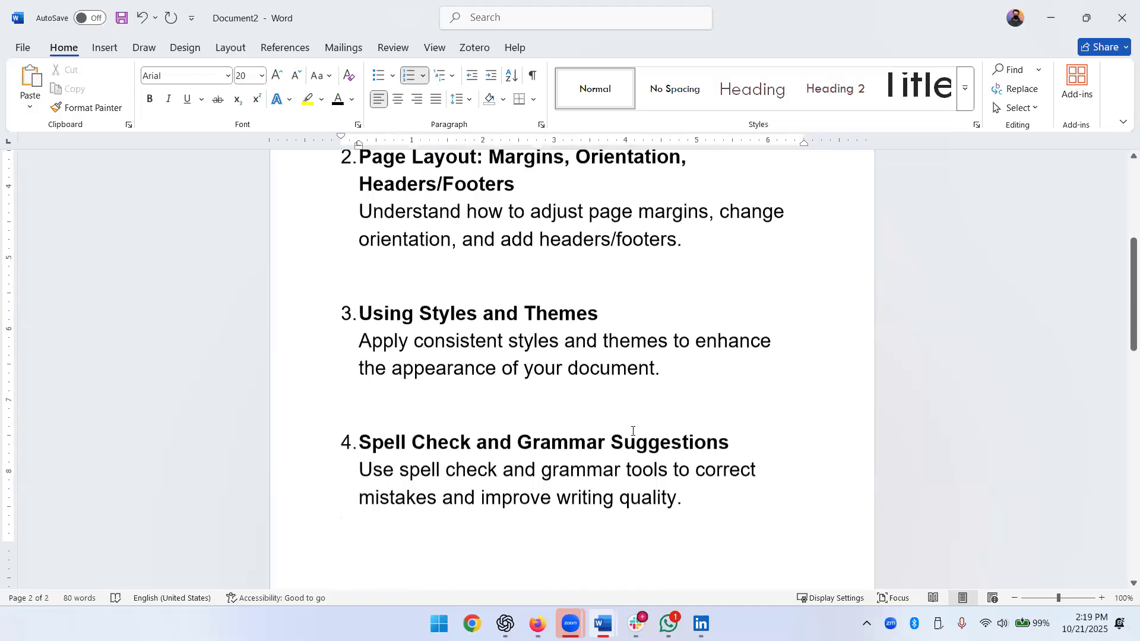
pyautogui.scroll(-5, 633, 431)
pyautogui.scroll(-4, 549, 462)
pyautogui.click(534, 363)
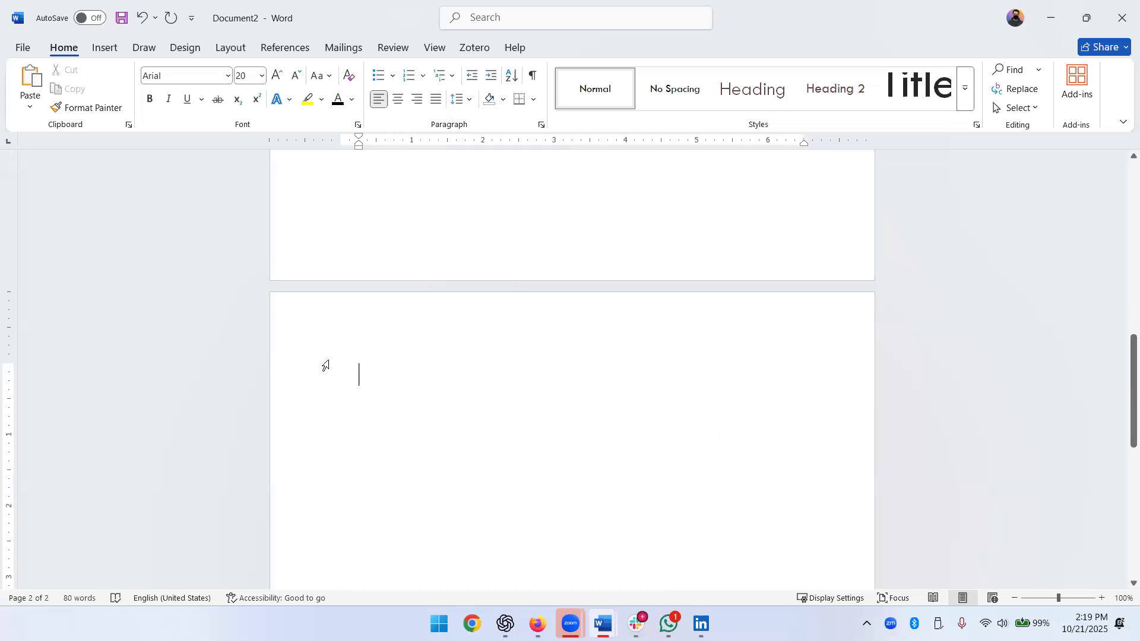
# Open the Insert Picture dialog through Insert > Pictures > This Device
pyautogui.click(111, 47)
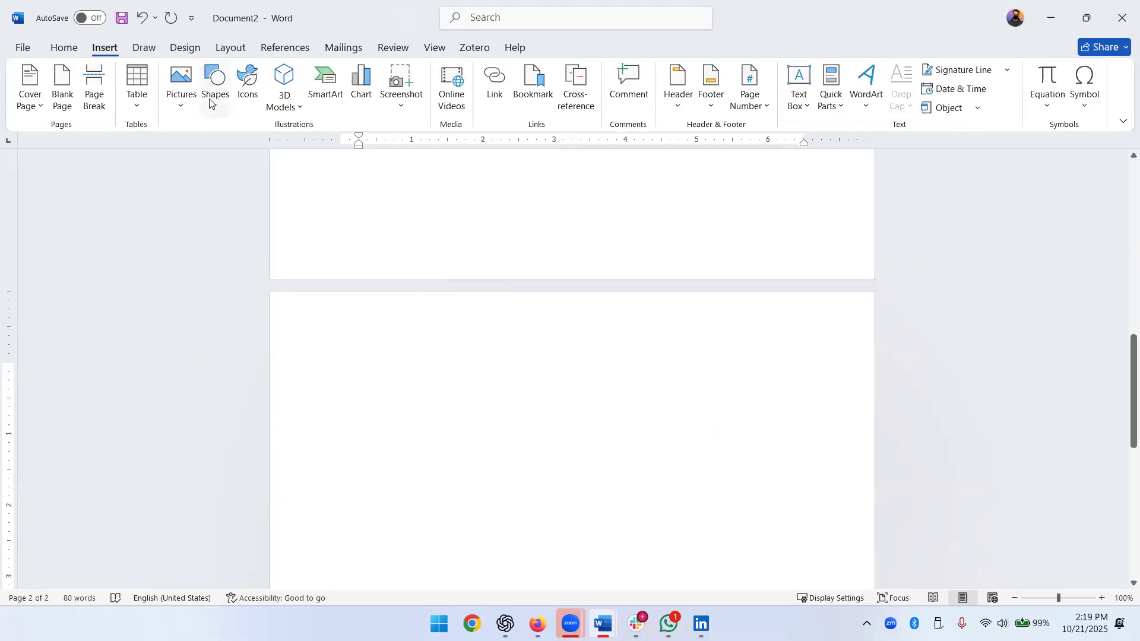
pyautogui.click(177, 84)
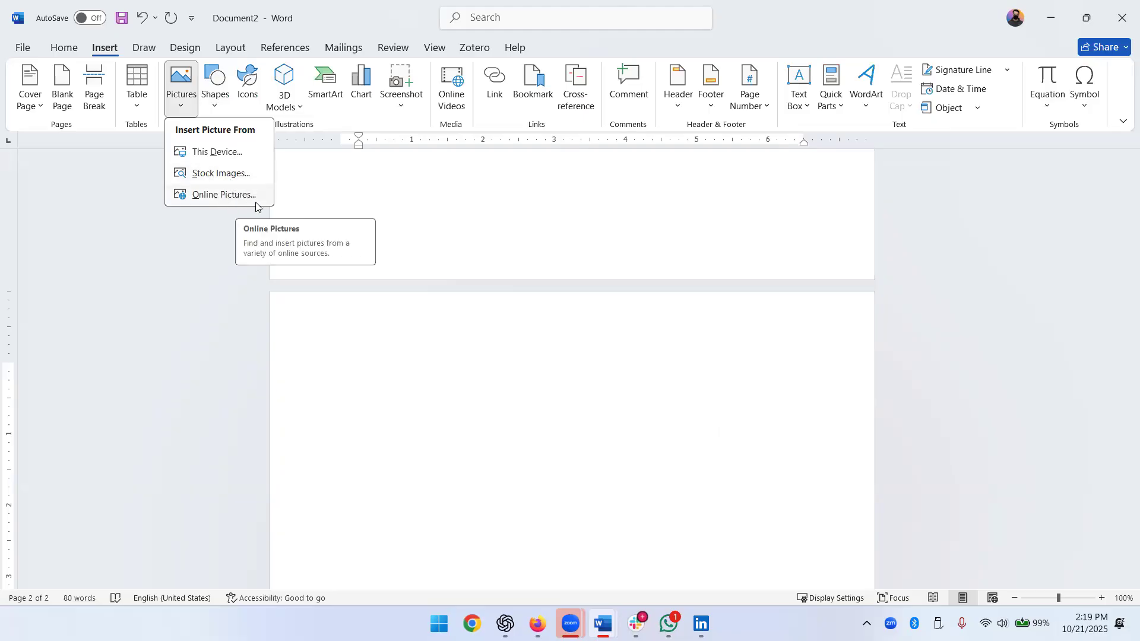
pyautogui.click(215, 153)
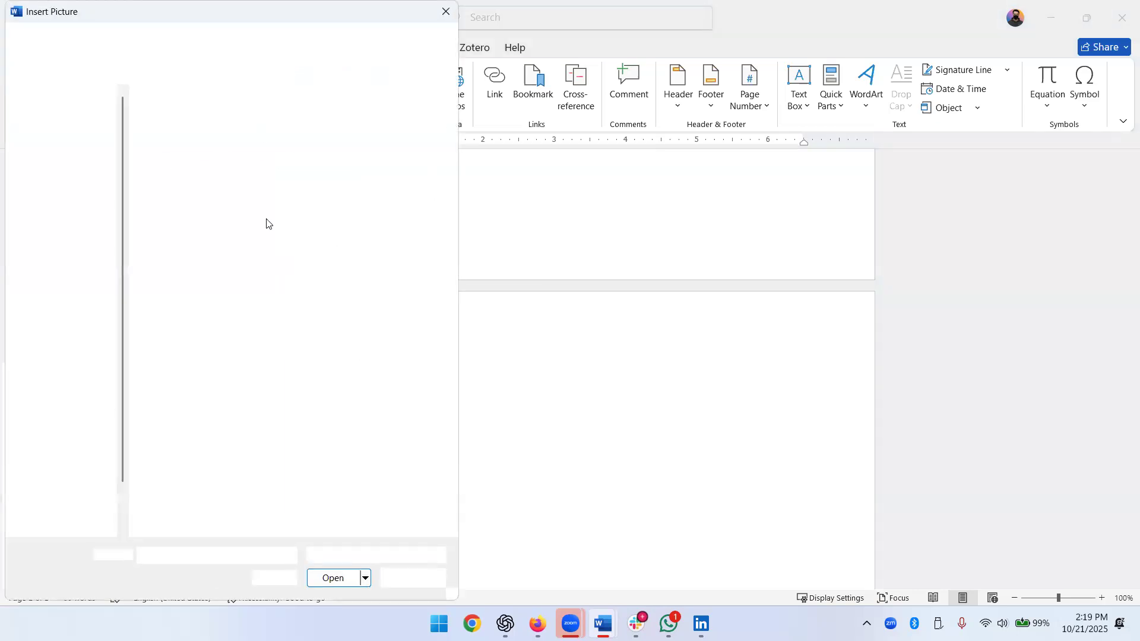
# Insert the report card image '1' from the Desktop onto page 2
pyautogui.click(67, 202)
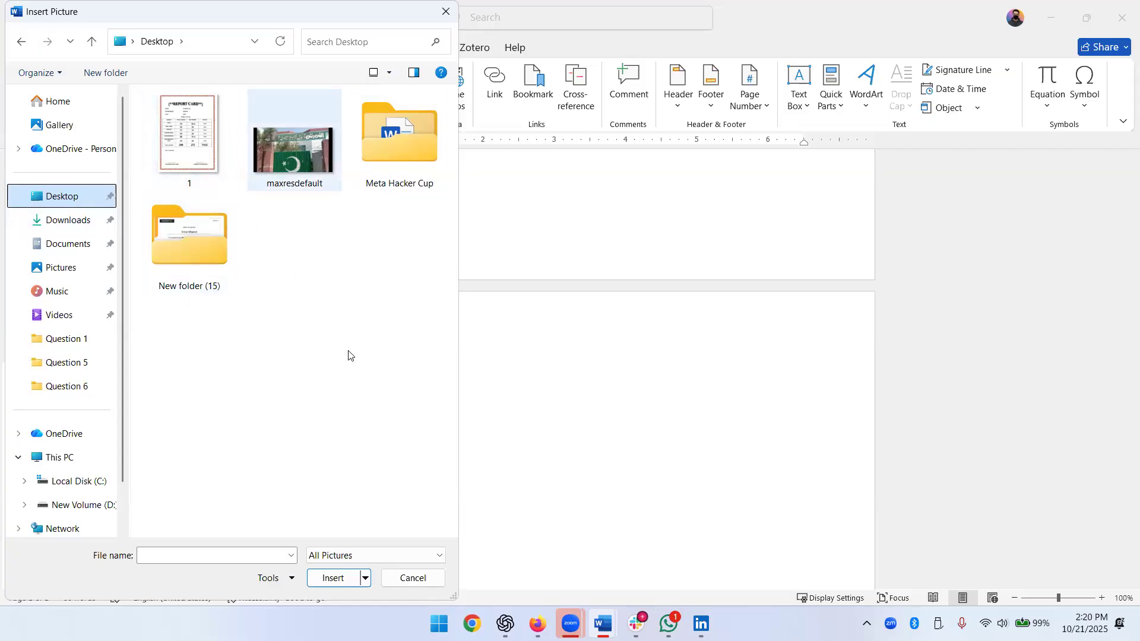
pyautogui.click(191, 143)
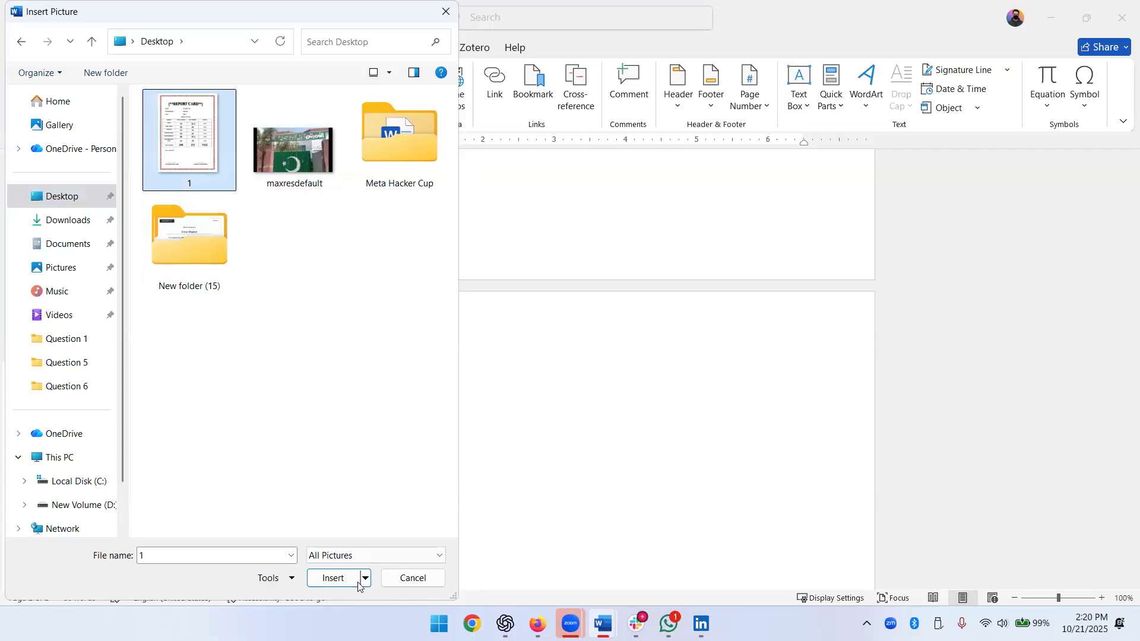
pyautogui.click(334, 578)
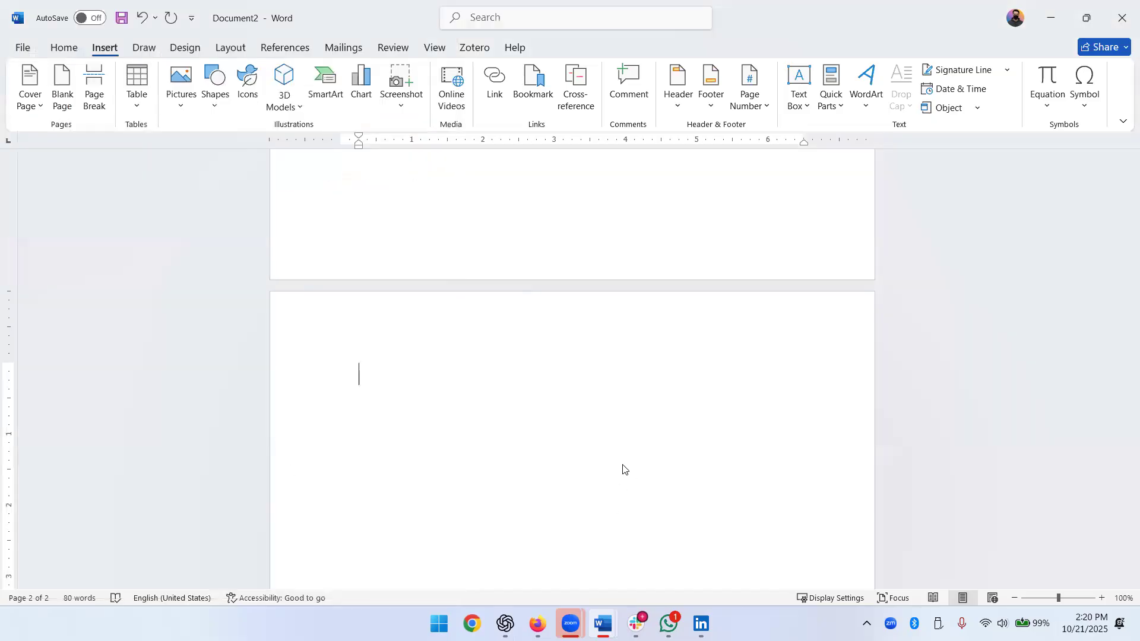
pyautogui.scroll(-3, 615, 438)
pyautogui.keyDown('ctrl'); pyautogui.scroll(-1, 615, 433); pyautogui.keyUp('ctrl')
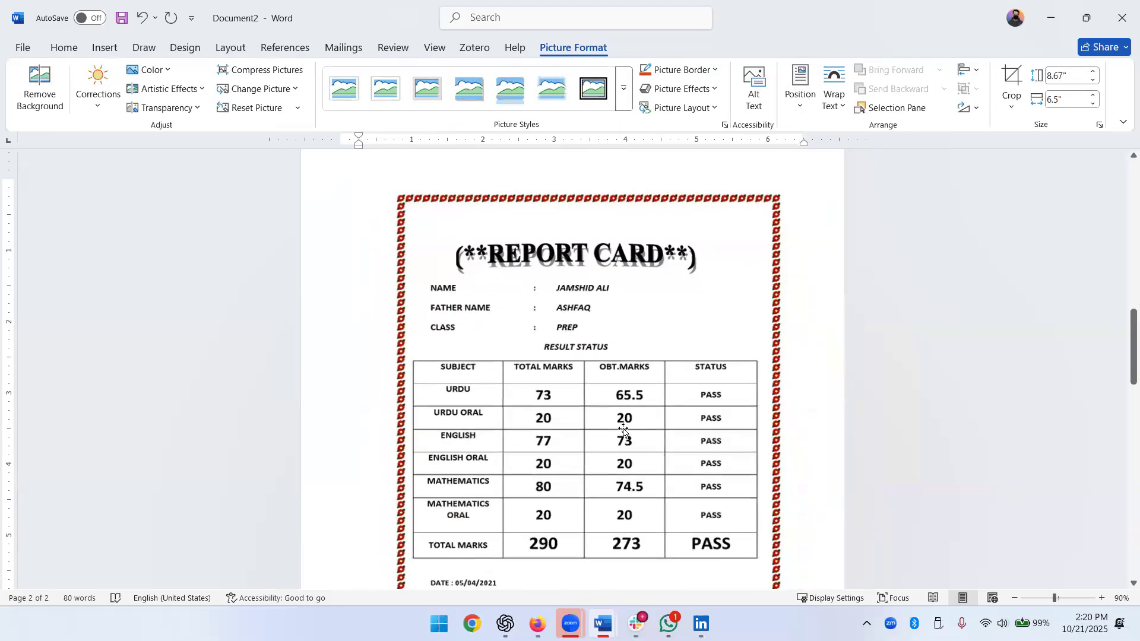
pyautogui.scroll(-2, 620, 432)
pyautogui.scroll(2, 624, 431)
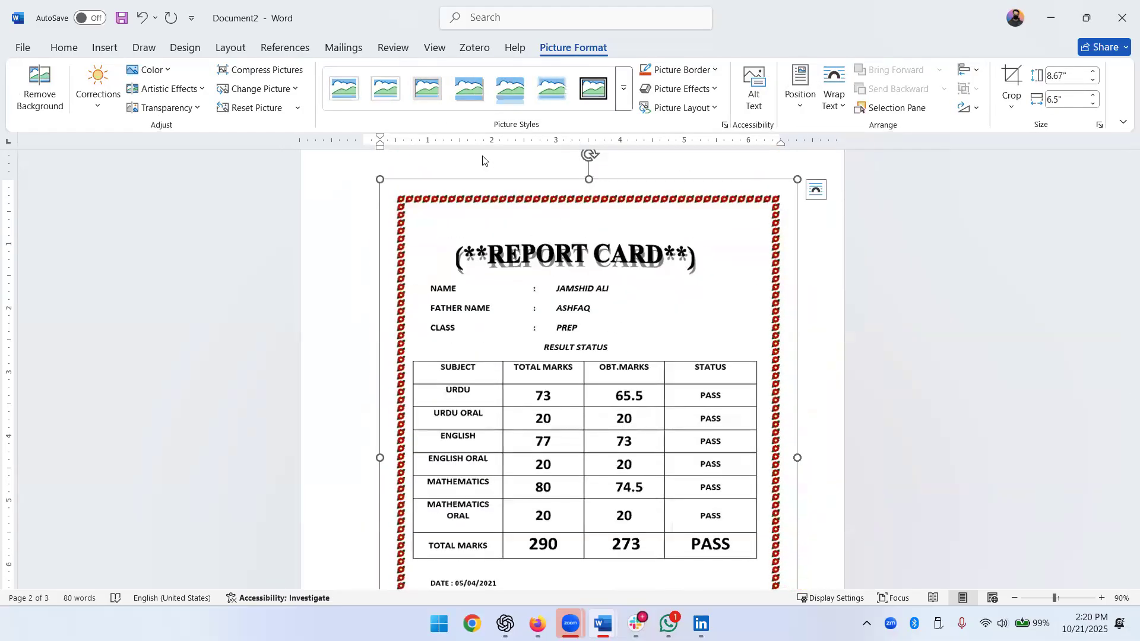
pyautogui.scroll(-4, 611, 326)
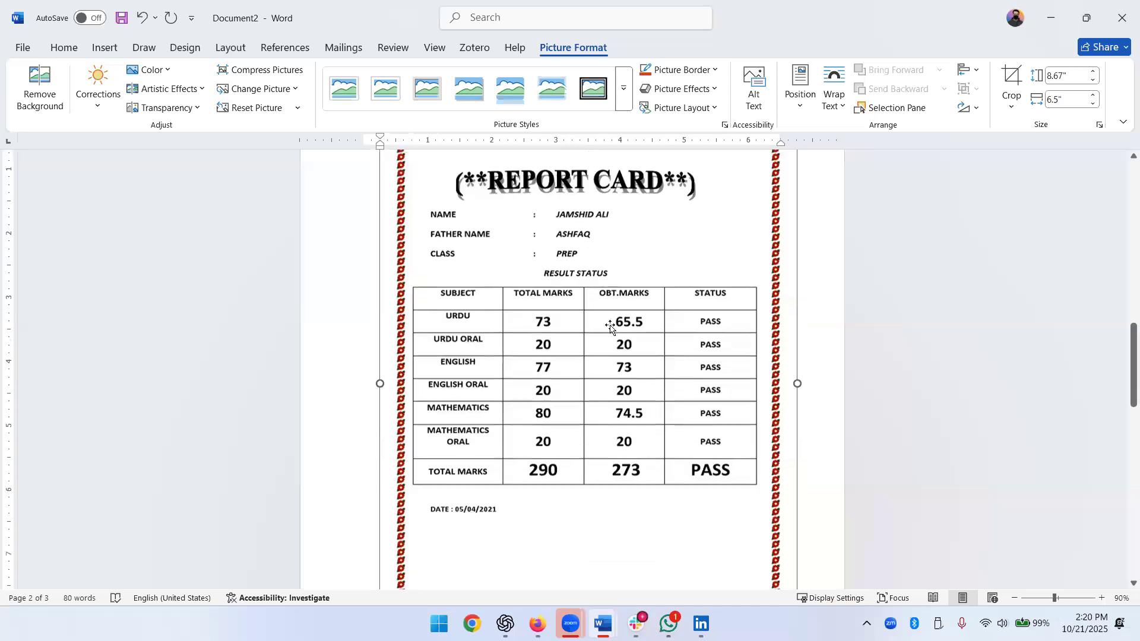
pyautogui.keyDown('ctrl'); pyautogui.scroll(-1, 693, 375); pyautogui.keyUp('ctrl')
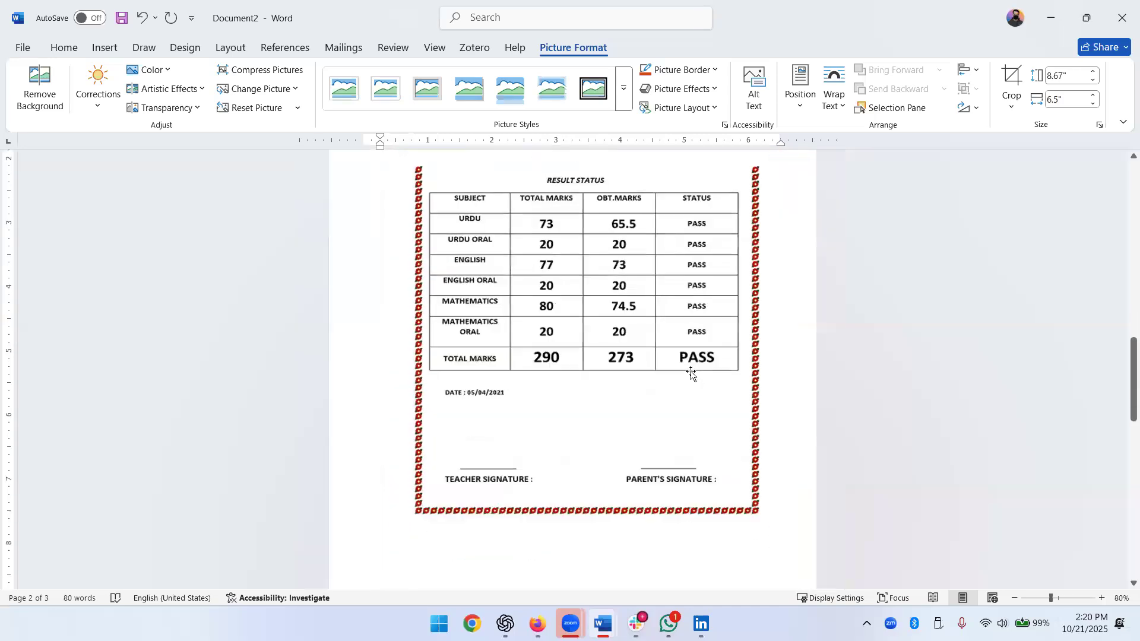
pyautogui.scroll(2, 778, 383)
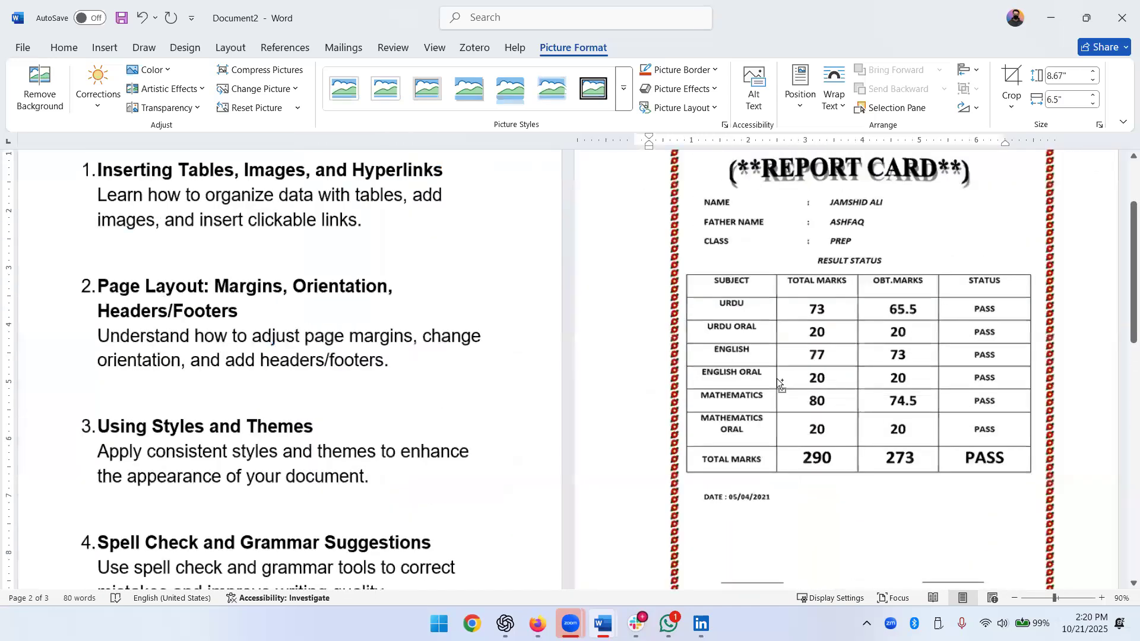
pyautogui.keyDown('ctrl'); pyautogui.scroll(2, 777, 380); pyautogui.keyUp('ctrl')
pyautogui.scroll(1, 689, 388)
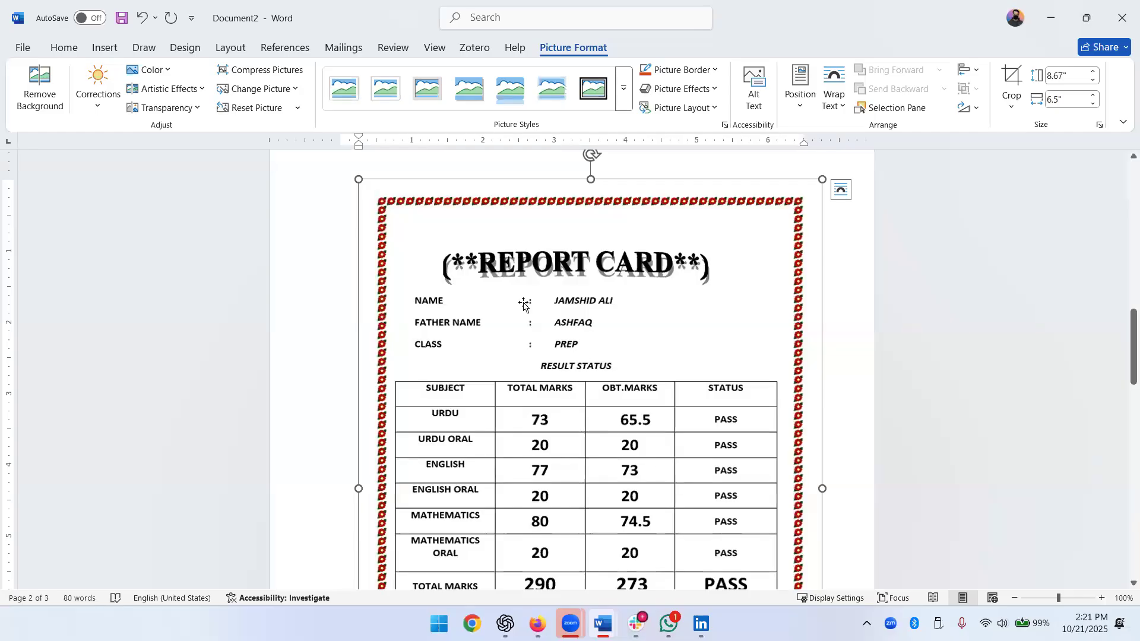
pyautogui.scroll(3, 628, 381)
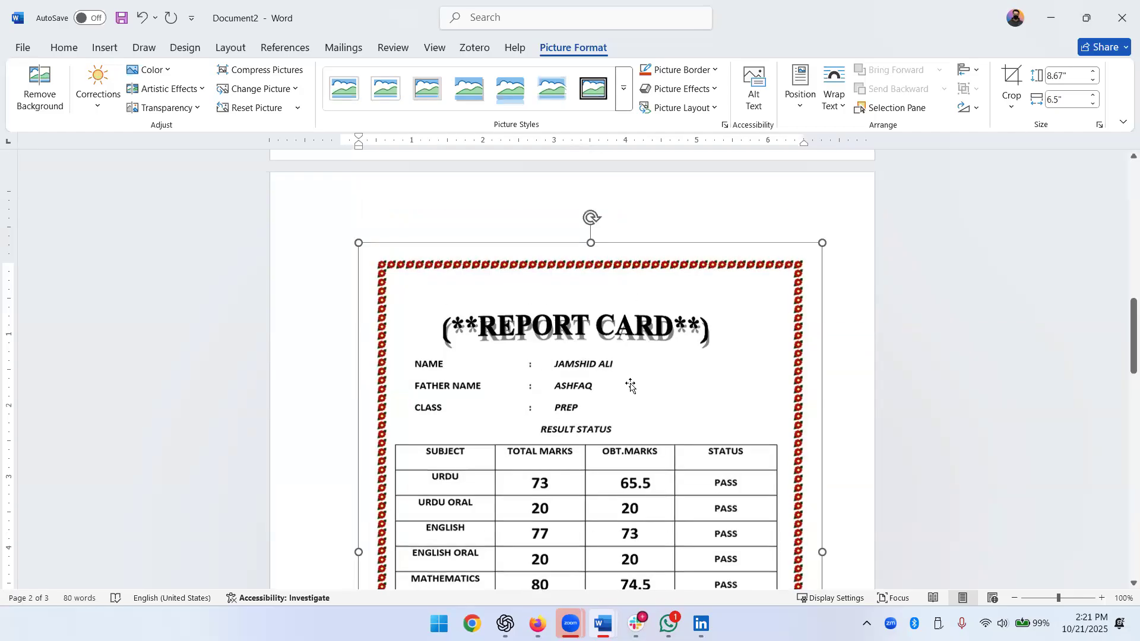
# Put the 8.67 by 6.5 inch report card picture into crop mode
pyautogui.rightClick(542, 268)
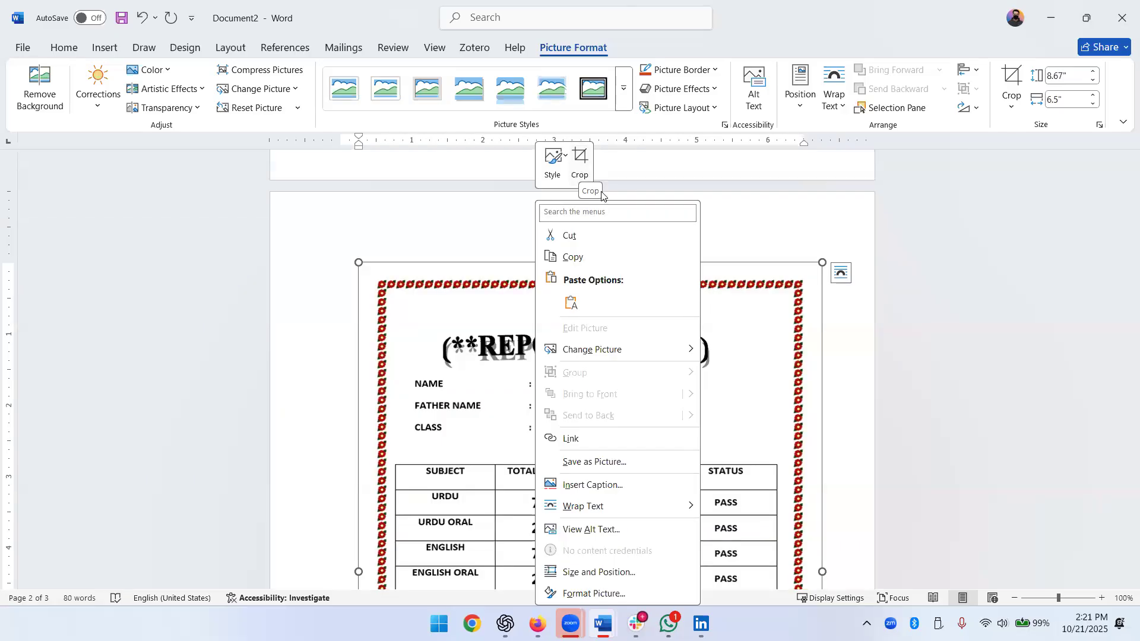
pyautogui.click(584, 175)
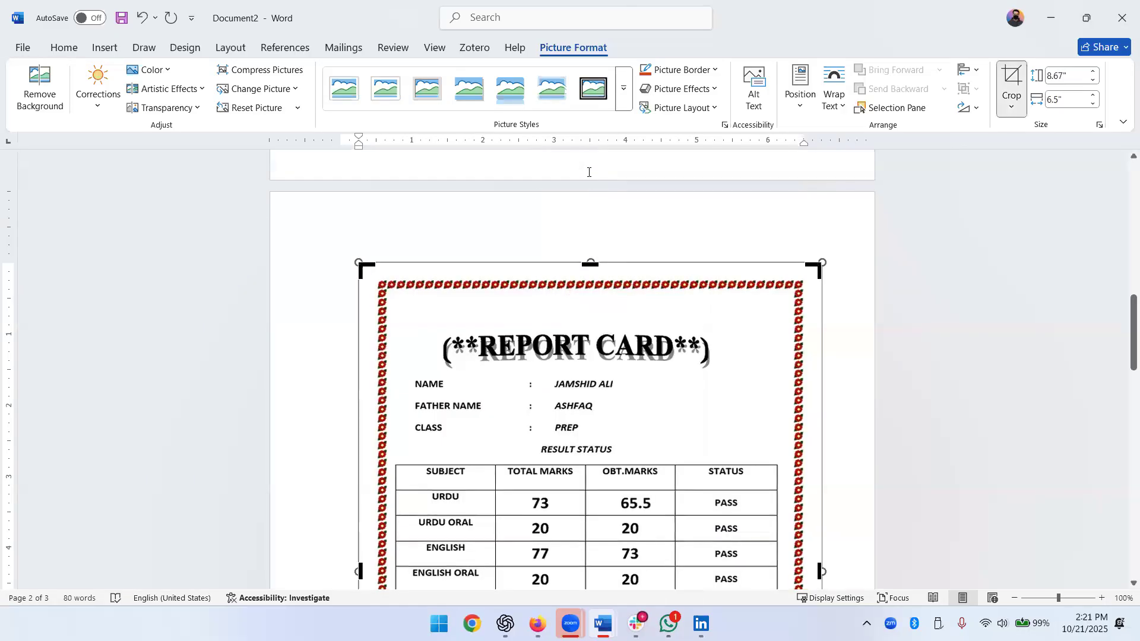
pyautogui.scroll(-2, 394, 289)
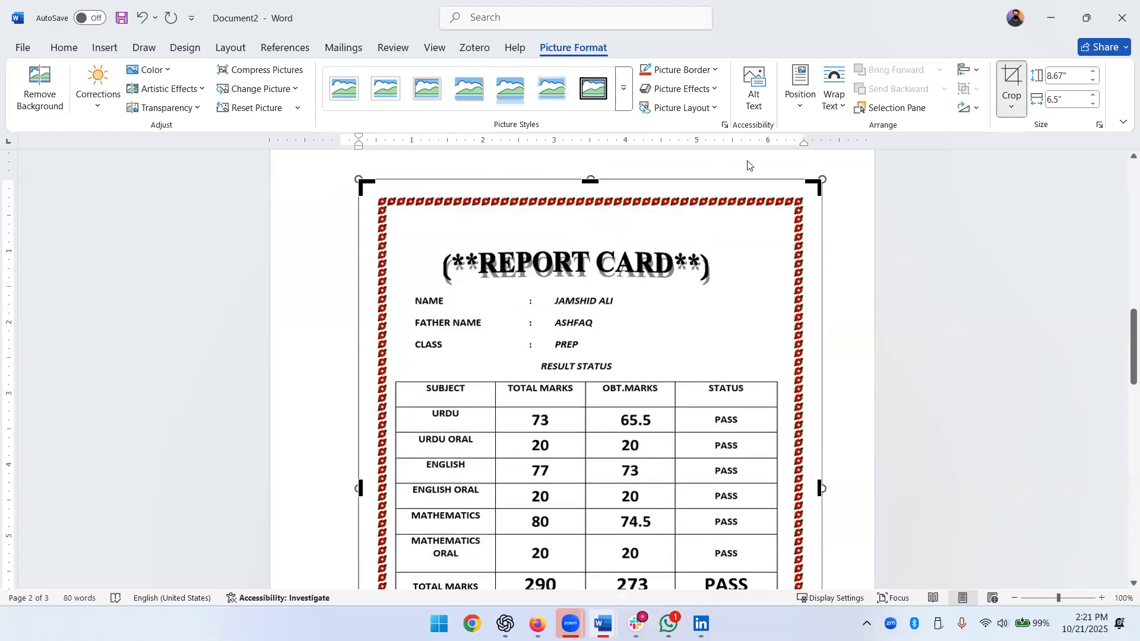
pyautogui.scroll(-5, 789, 422)
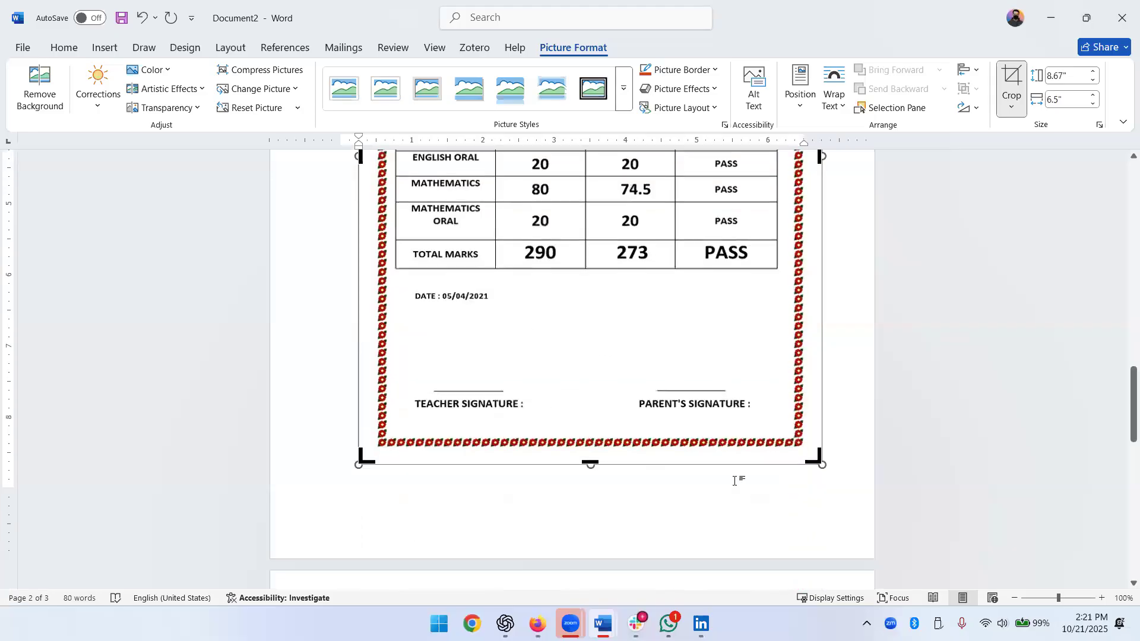
pyautogui.scroll(5, 499, 478)
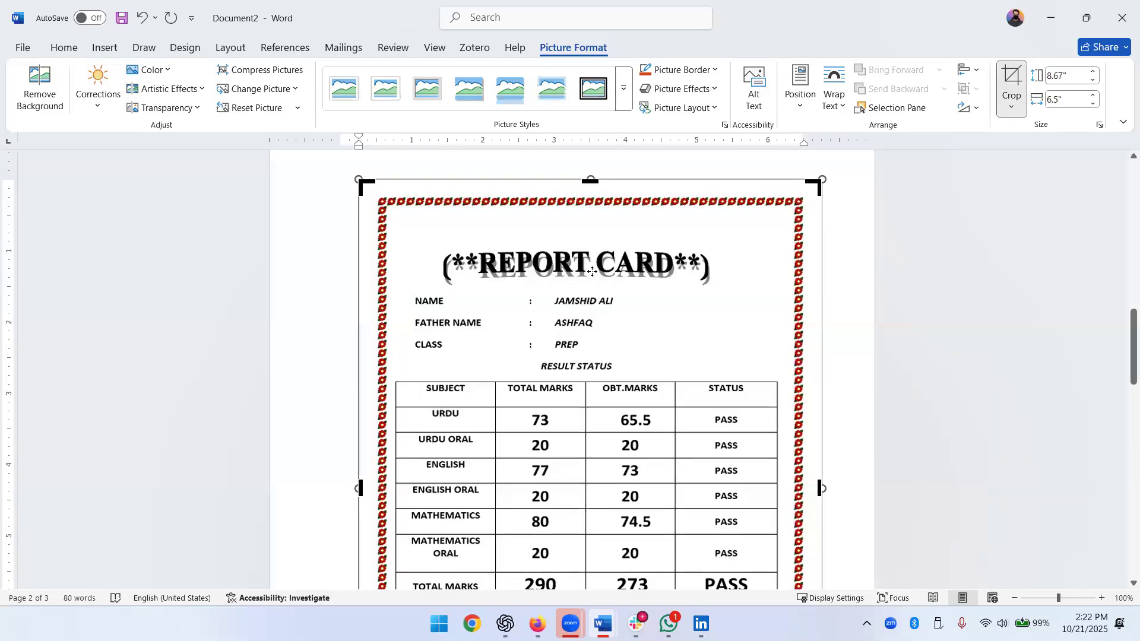
# Crop the picture's top border so it starts just above the title, 7.77 inches tall
pyautogui.keyDown('ctrl'); pyautogui.scroll(4, 588, 273); pyautogui.keyUp('ctrl')
pyautogui.keyDown('ctrl'); pyautogui.scroll(4, 592, 292); pyautogui.keyUp('ctrl')
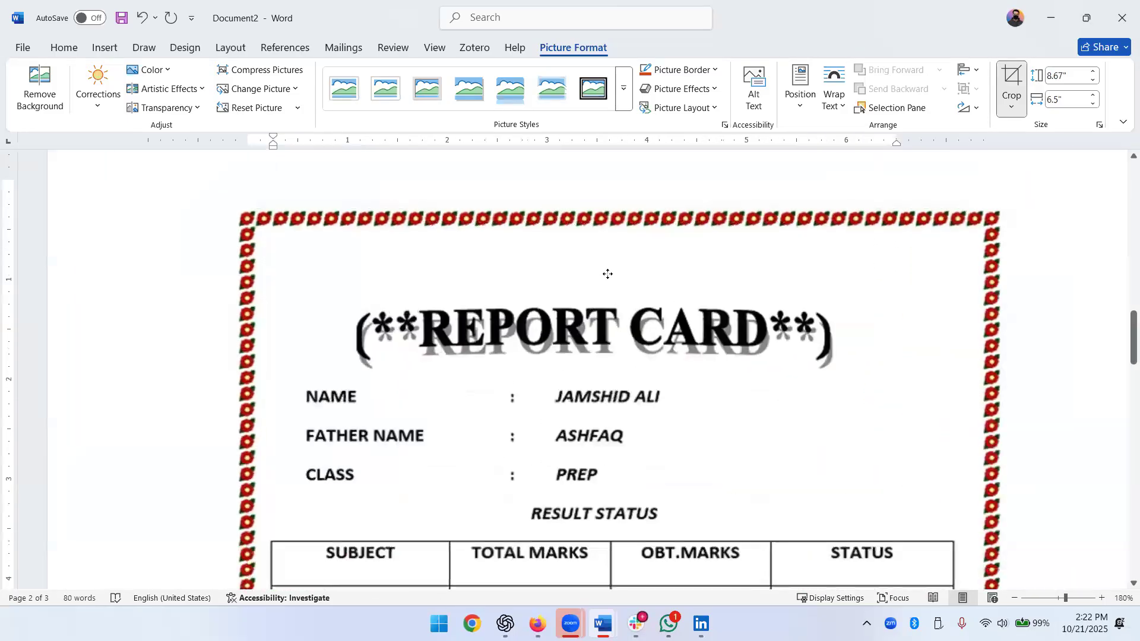
pyautogui.scroll(-3, 629, 413)
pyautogui.keyDown('ctrl'); pyautogui.scroll(4, 631, 421); pyautogui.keyUp('ctrl')
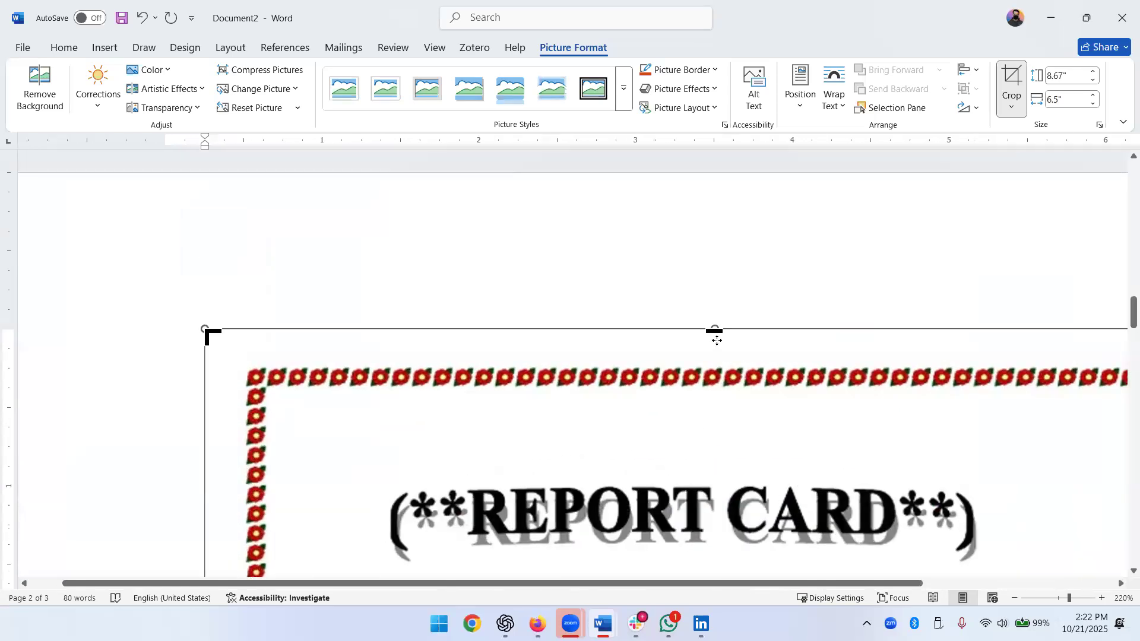
pyautogui.click(715, 331)
pyautogui.keyDown('ctrl'); pyautogui.scroll(-7, 710, 329); pyautogui.keyUp('ctrl')
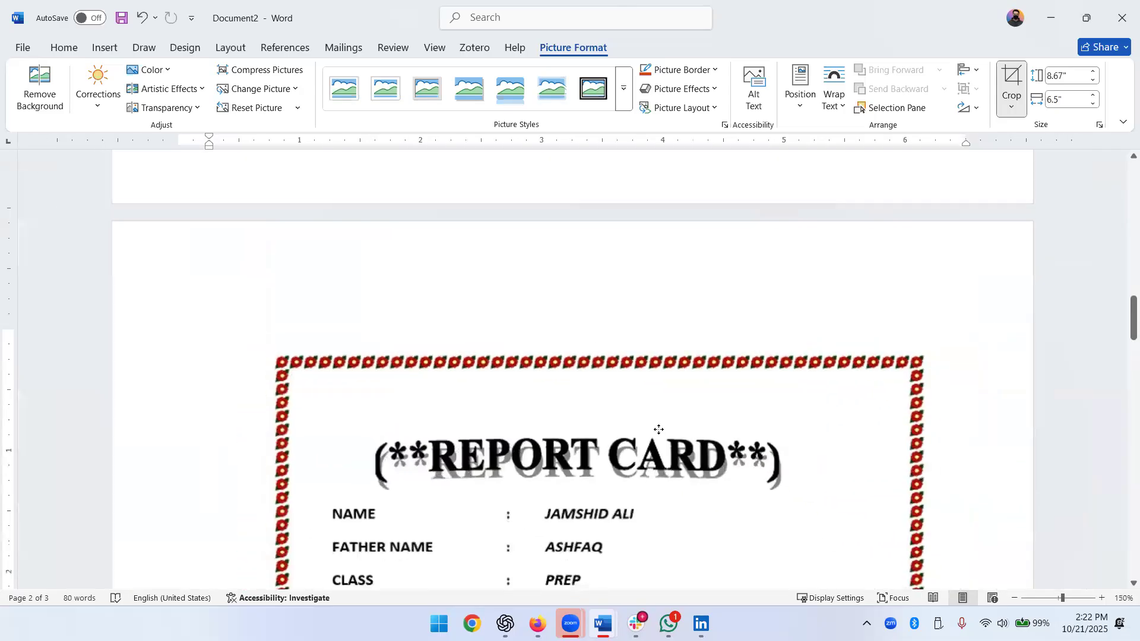
pyautogui.keyDown('ctrl'); pyautogui.scroll(-3, 658, 429); pyautogui.keyUp('ctrl')
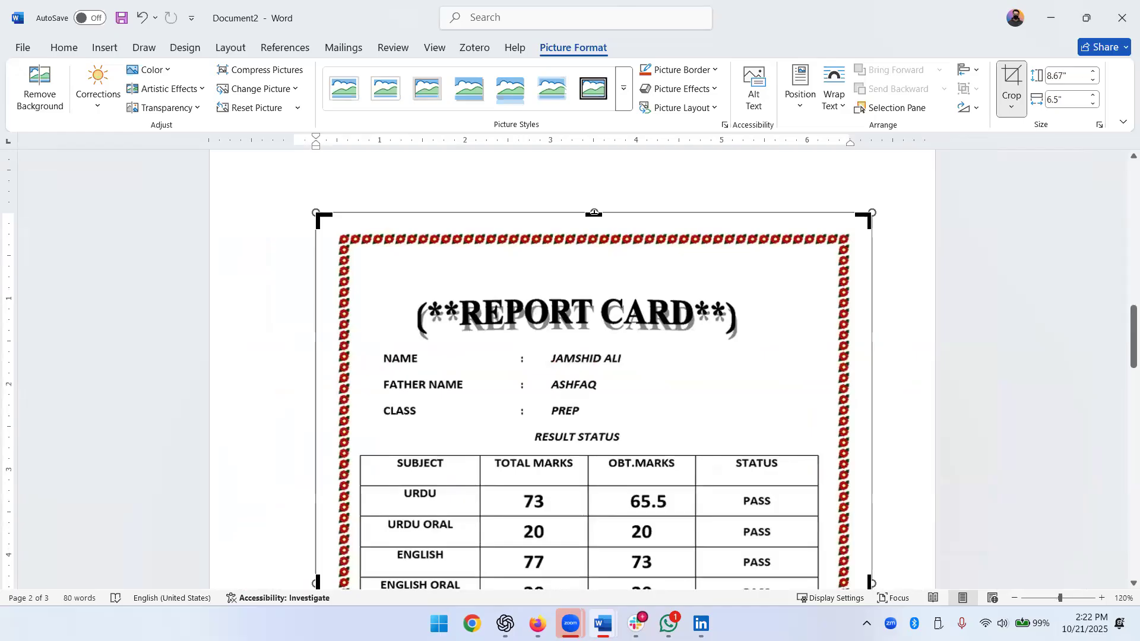
pyautogui.moveTo(600, 214); pyautogui.dragTo(606, 273)
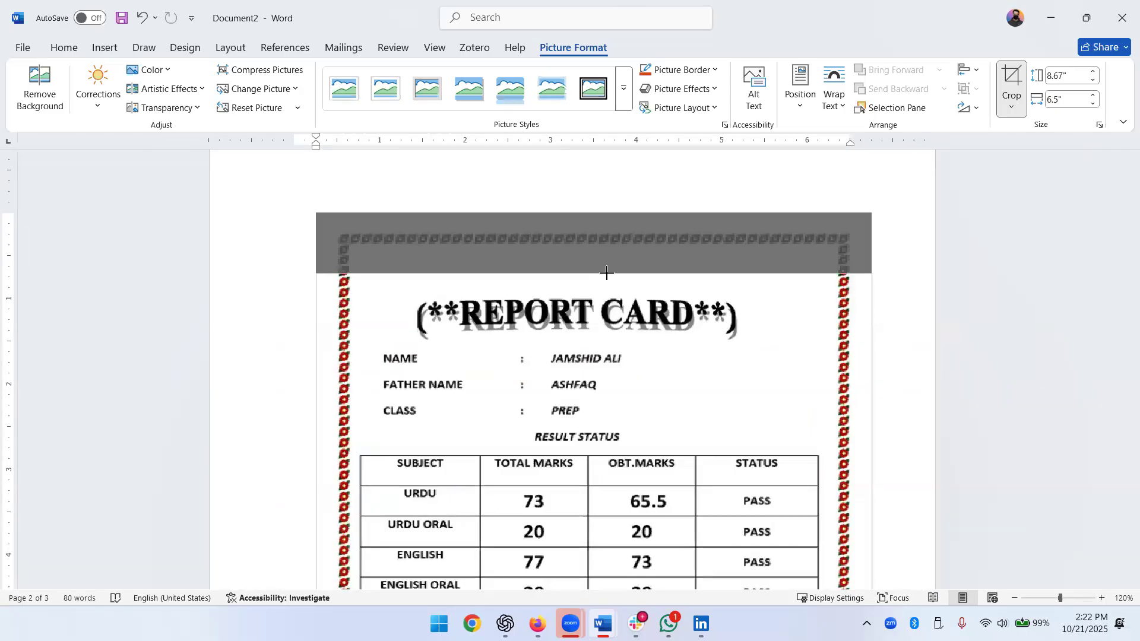
pyautogui.moveTo(606, 273); pyautogui.dragTo(633, 288)
pyautogui.scroll(2, 633, 286)
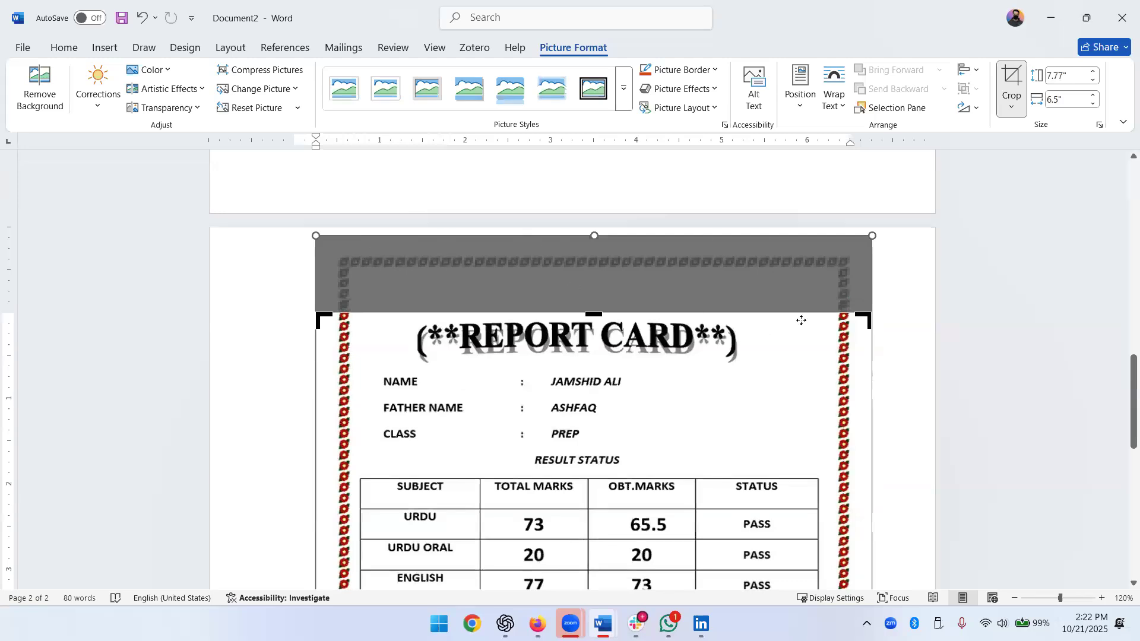
pyautogui.click(260, 353)
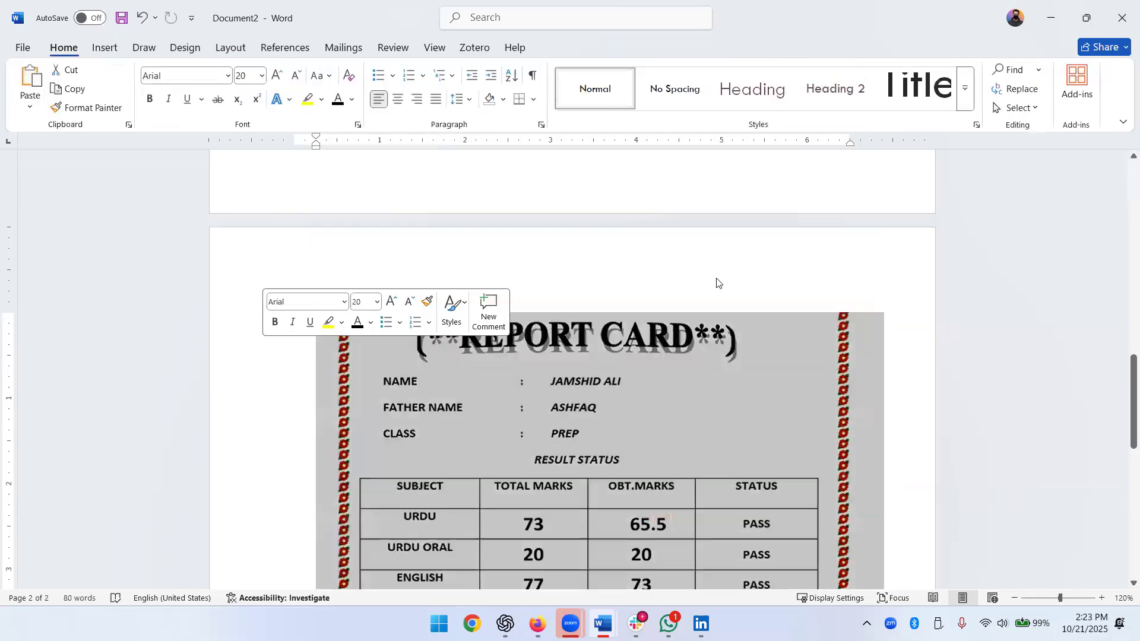
# Crop off the report card's right border strip, leaving it 7.77 by 5.92 inches
pyautogui.click(801, 230)
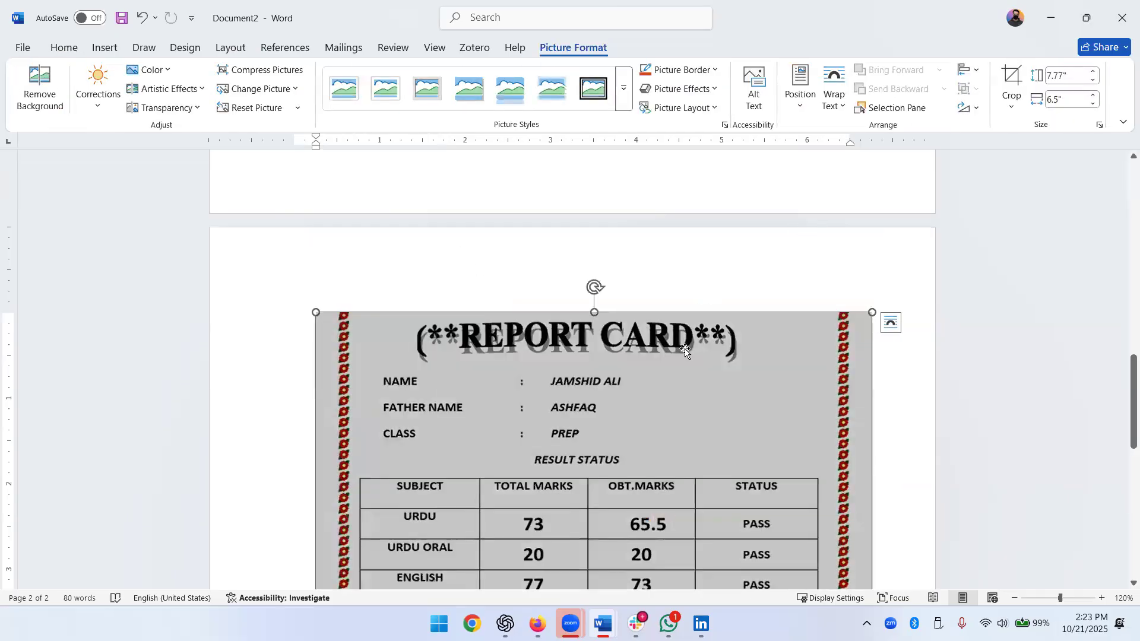
pyautogui.scroll(-3, 802, 452)
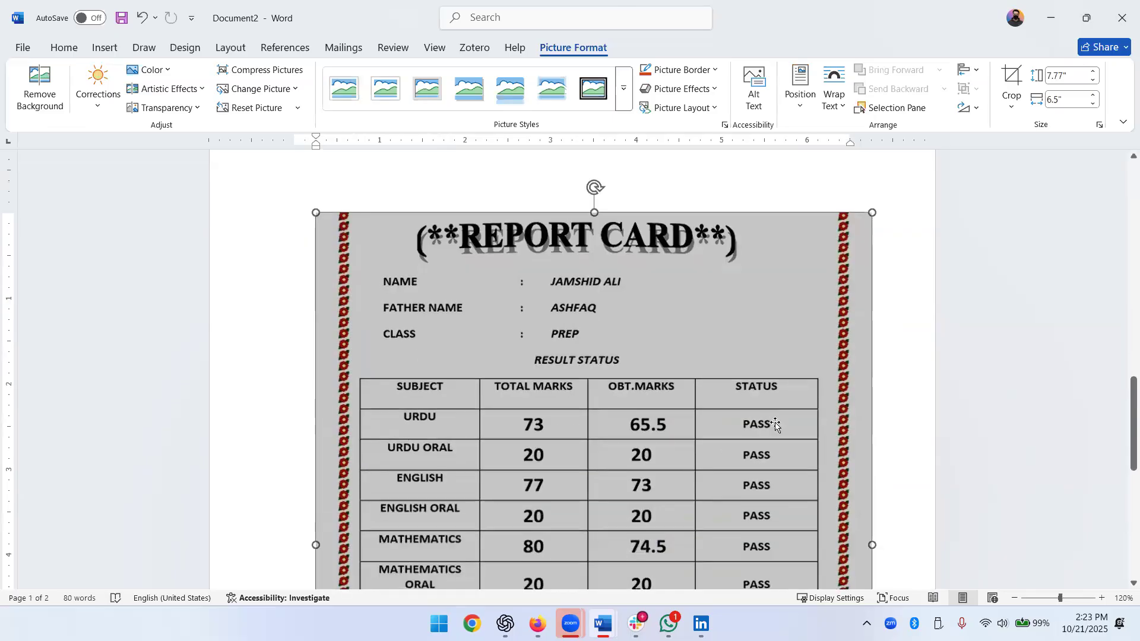
pyautogui.rightClick(598, 302)
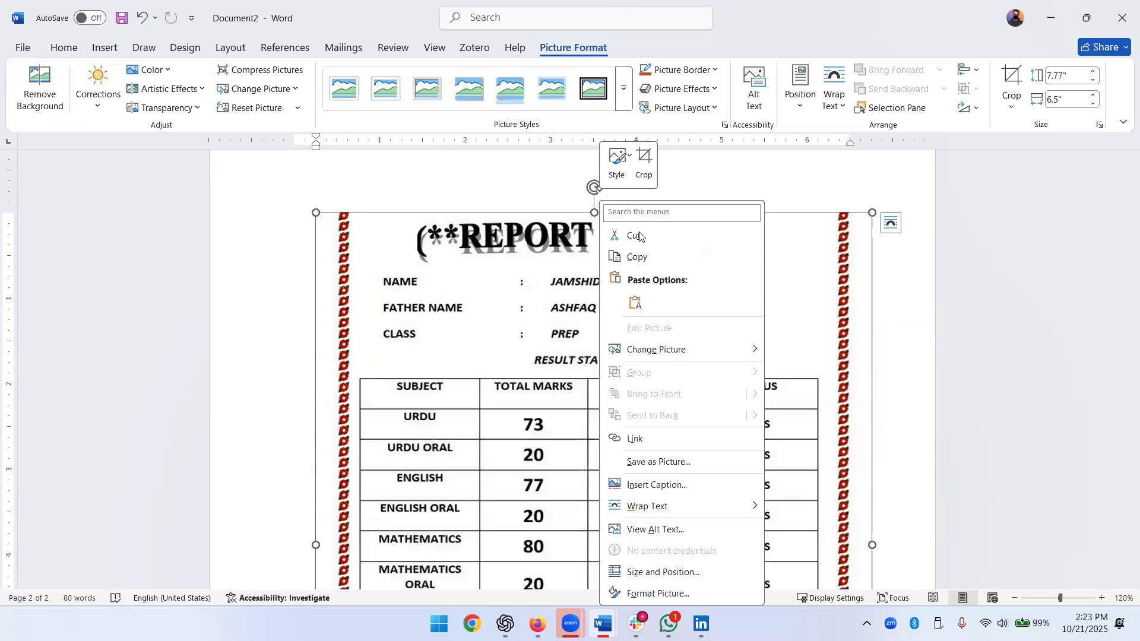
pyautogui.click(643, 159)
pyautogui.scroll(-3, 774, 326)
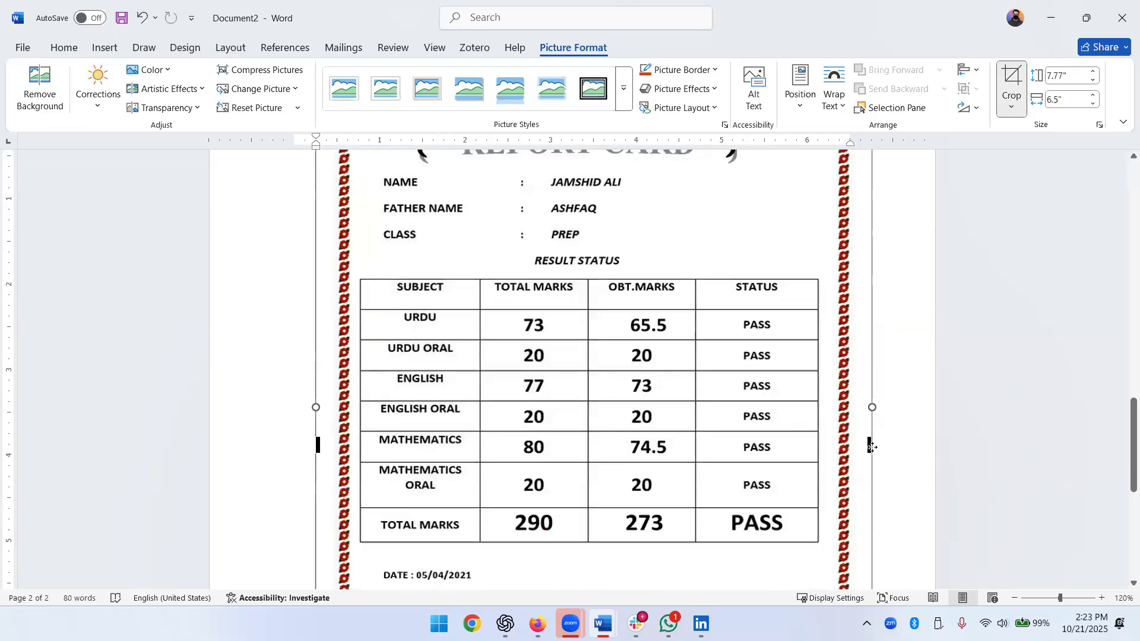
pyautogui.moveTo(873, 445); pyautogui.dragTo(821, 443)
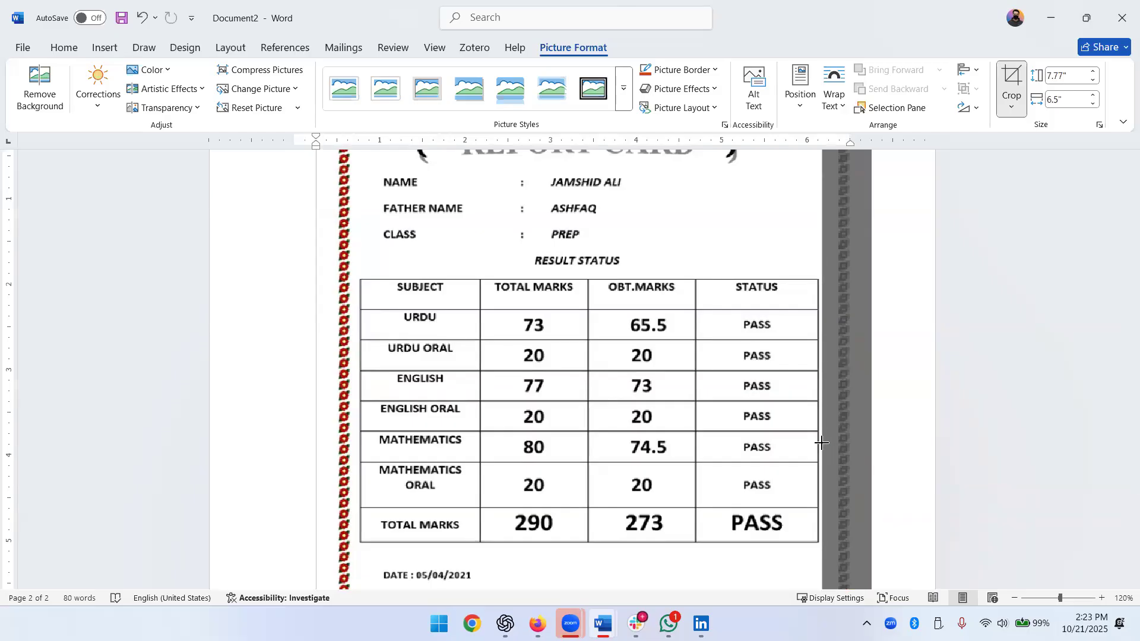
pyautogui.moveTo(822, 443); pyautogui.dragTo(821, 443)
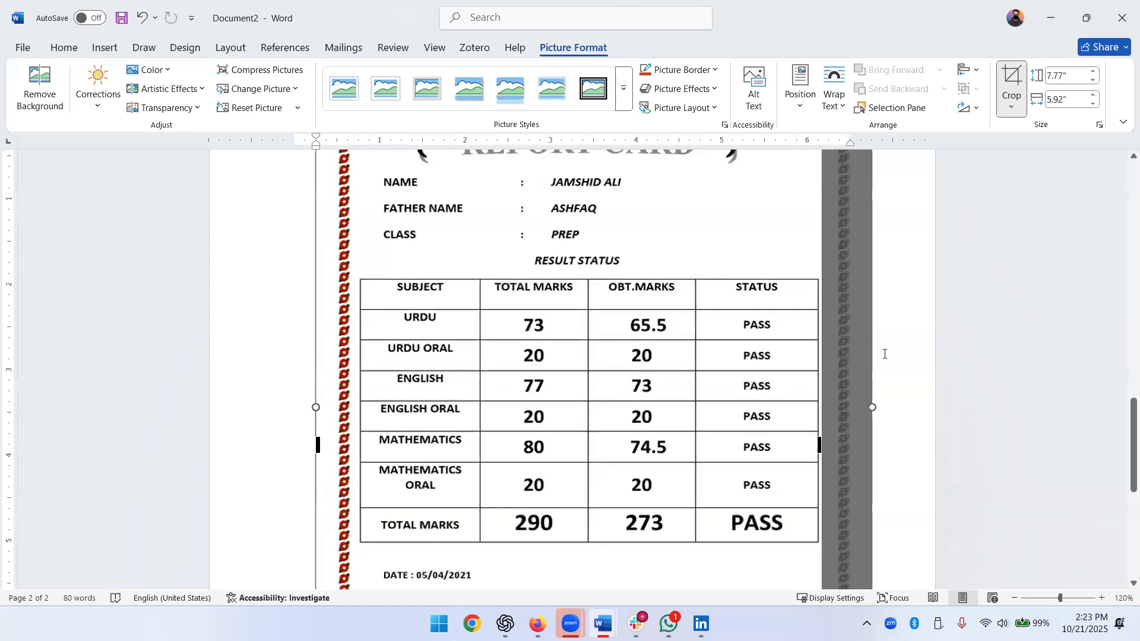
pyautogui.click(917, 463)
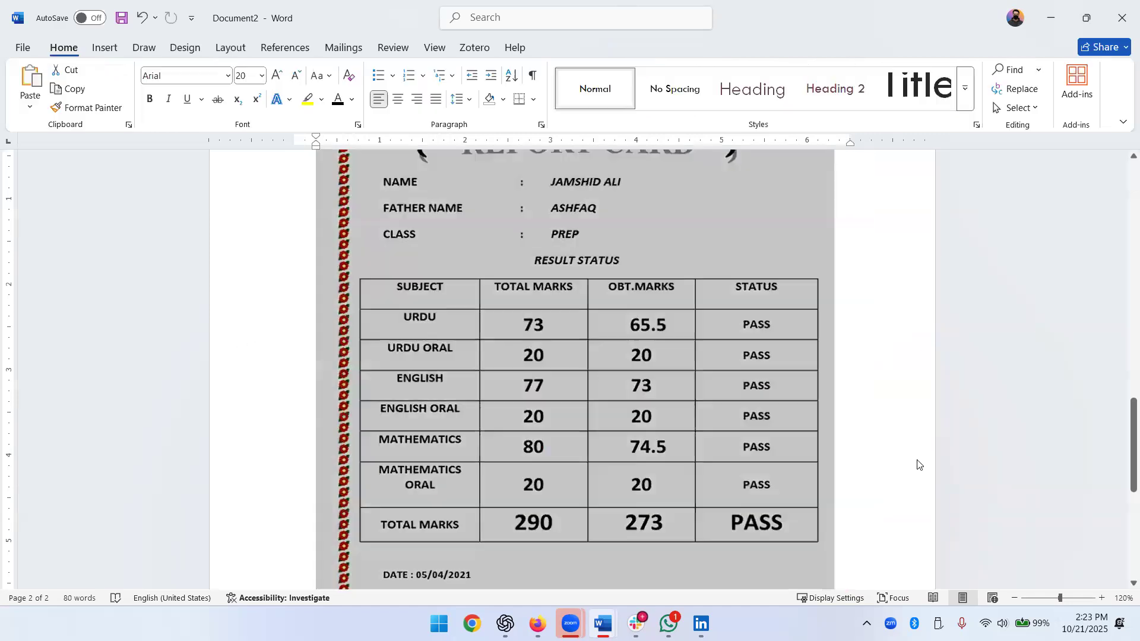
pyautogui.scroll(-5, 894, 394)
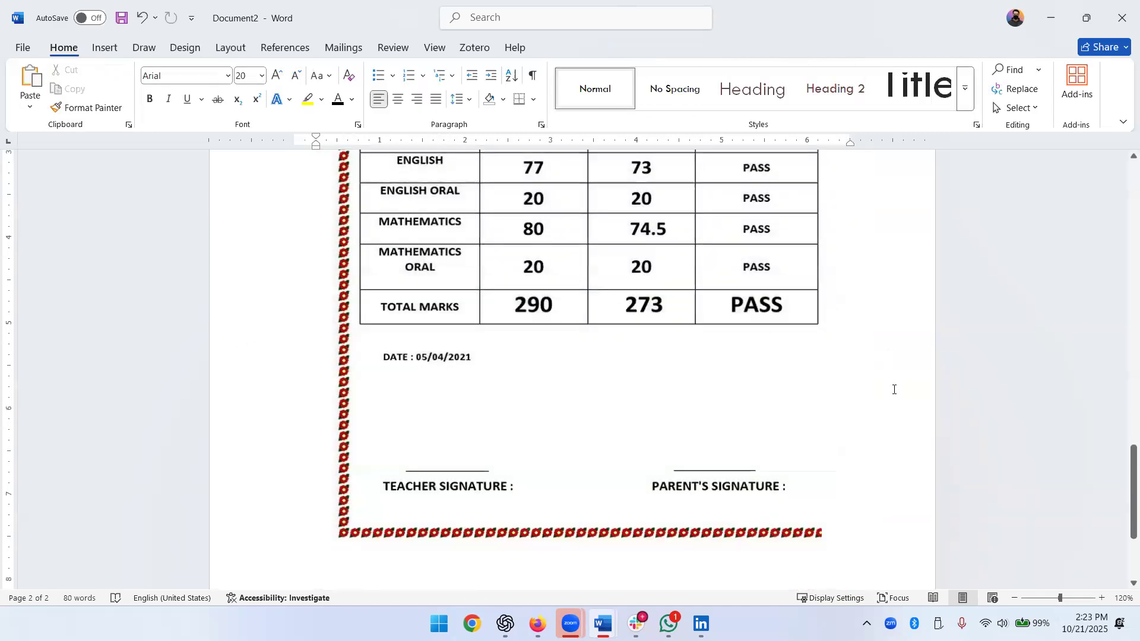
pyautogui.scroll(-2, 894, 390)
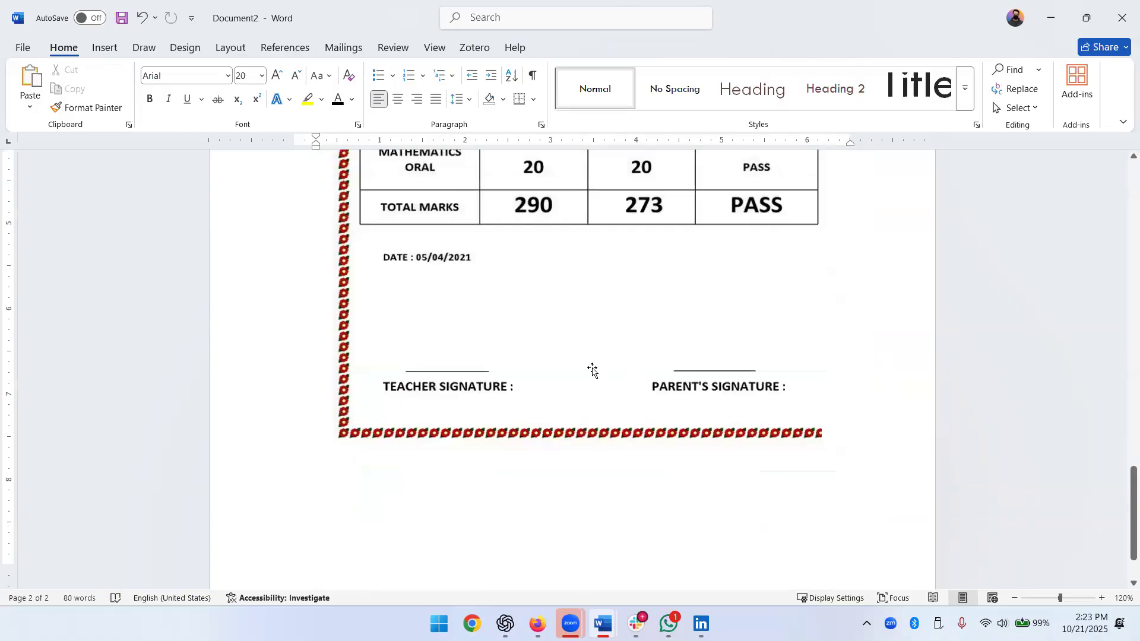
pyautogui.rightClick(595, 200)
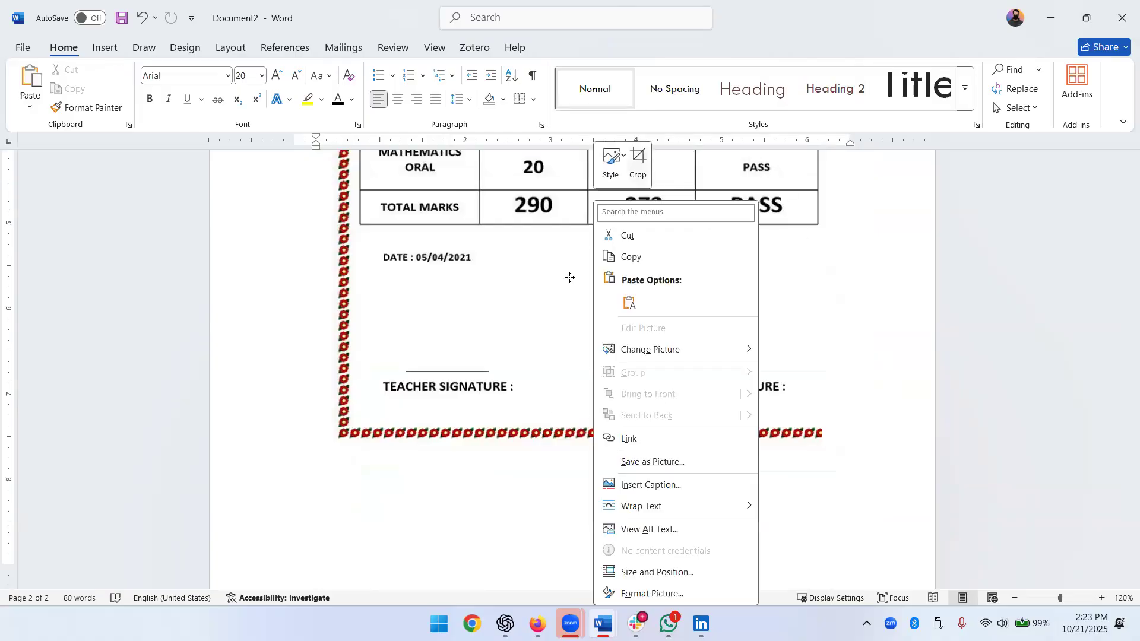
pyautogui.click(406, 361)
pyautogui.scroll(2, 341, 291)
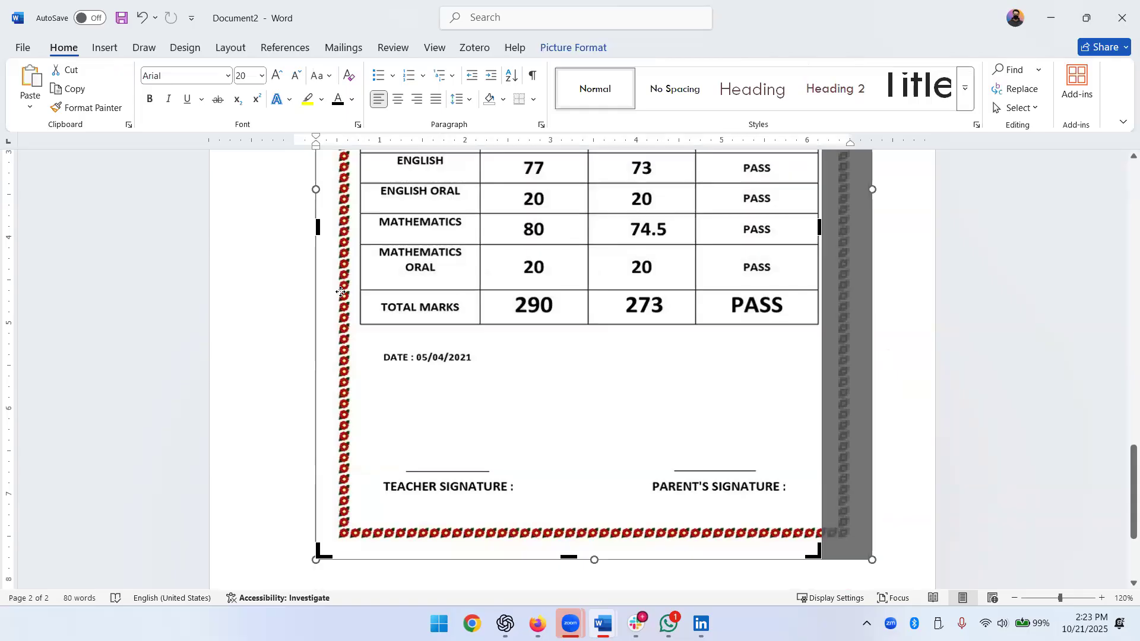
pyautogui.scroll(2, 340, 292)
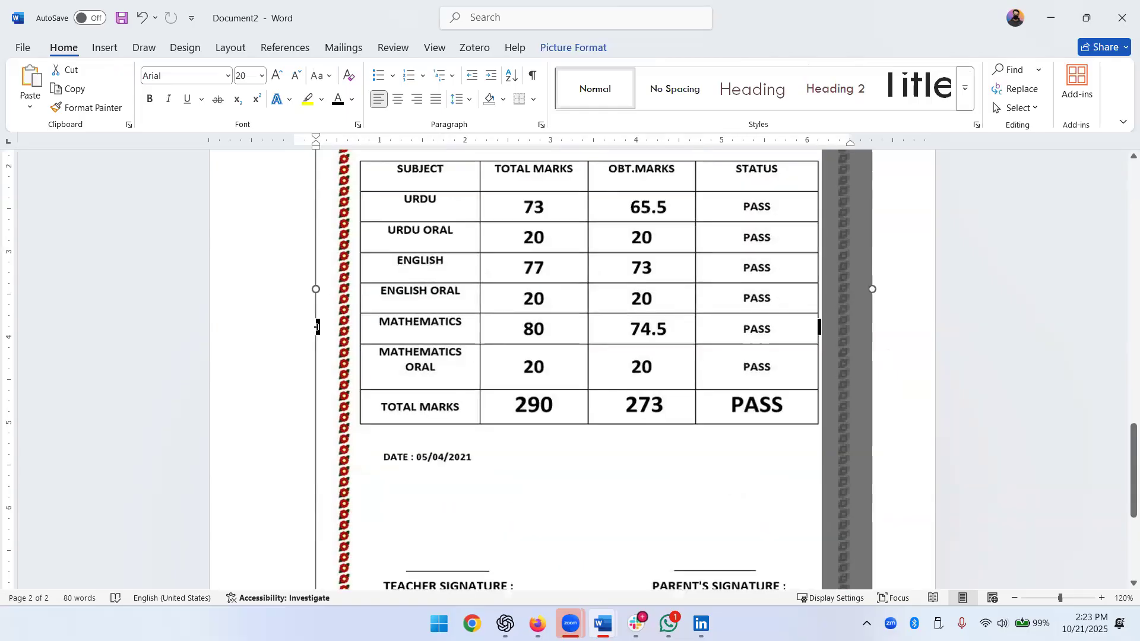
pyautogui.click(926, 348)
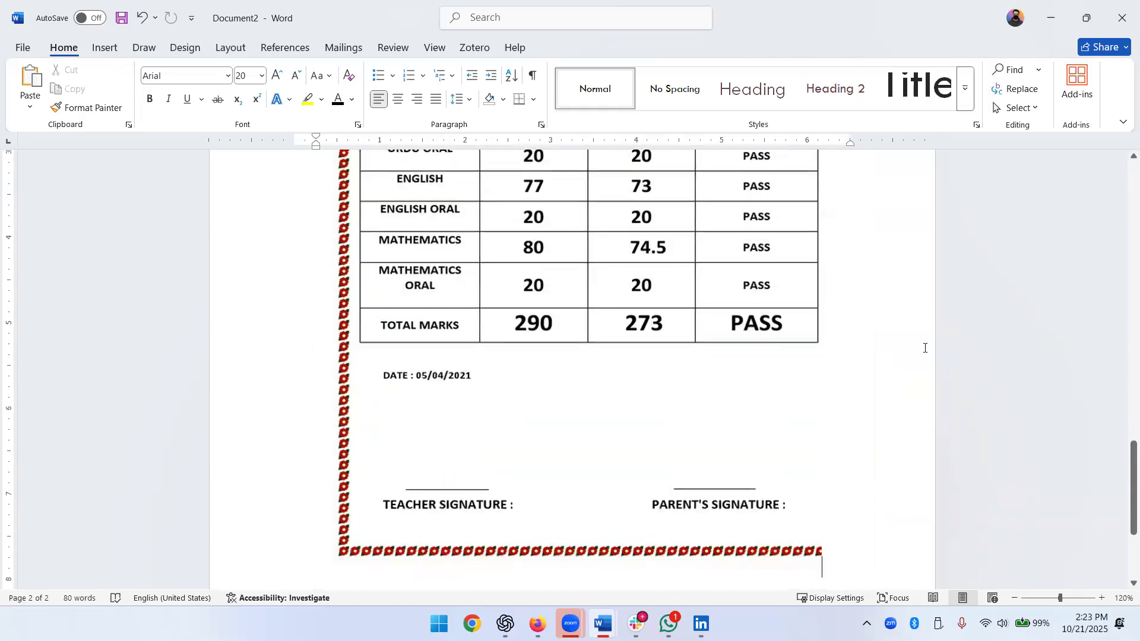
pyautogui.scroll(6, 804, 392)
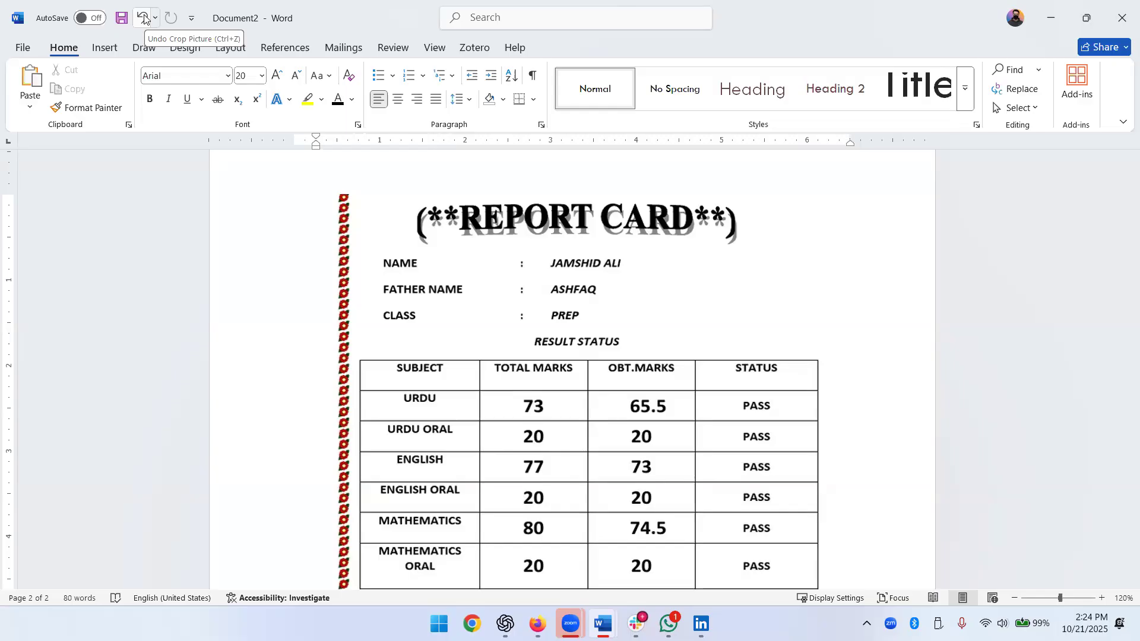
# Undo the right and top crops, then deselect the picture
pyautogui.click(144, 19)
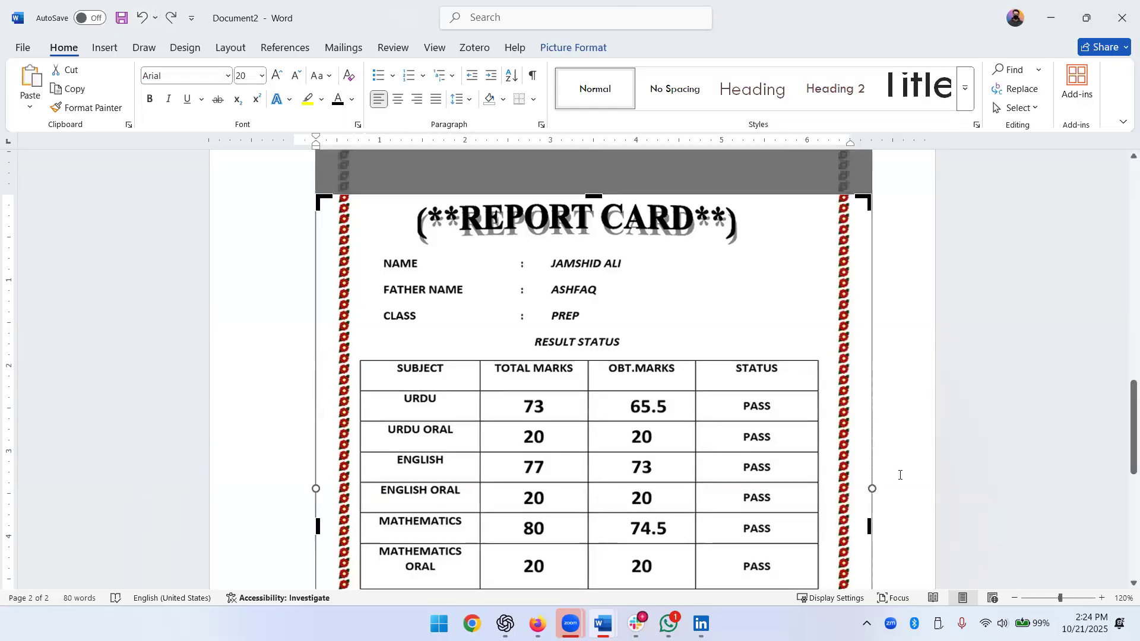
pyautogui.scroll(3, 317, 355)
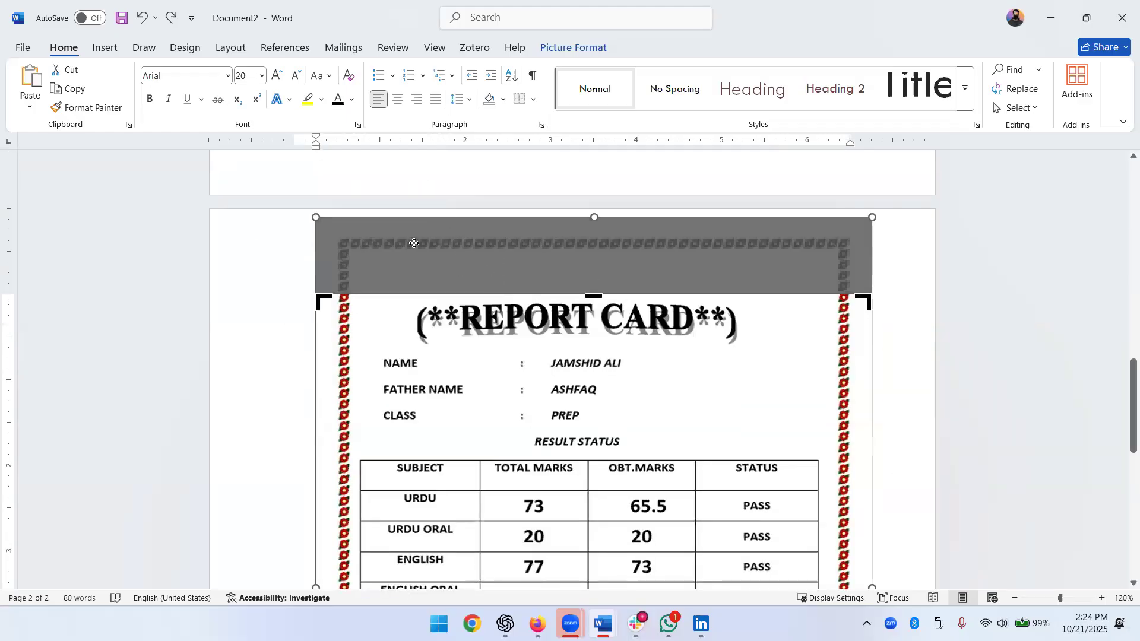
pyautogui.click(141, 20)
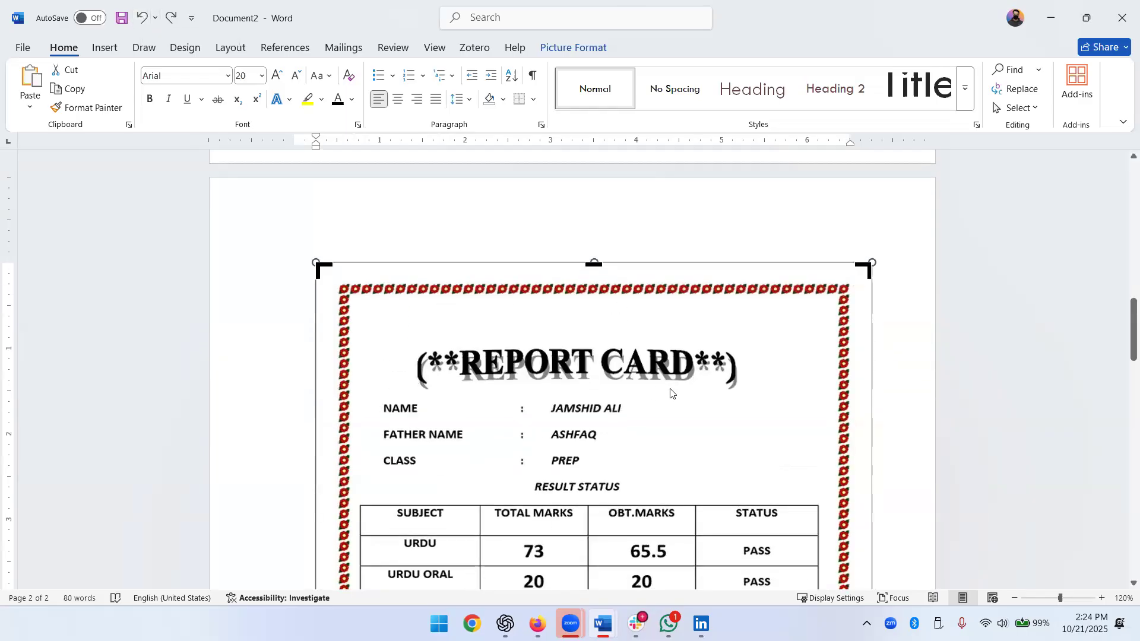
pyautogui.click(915, 354)
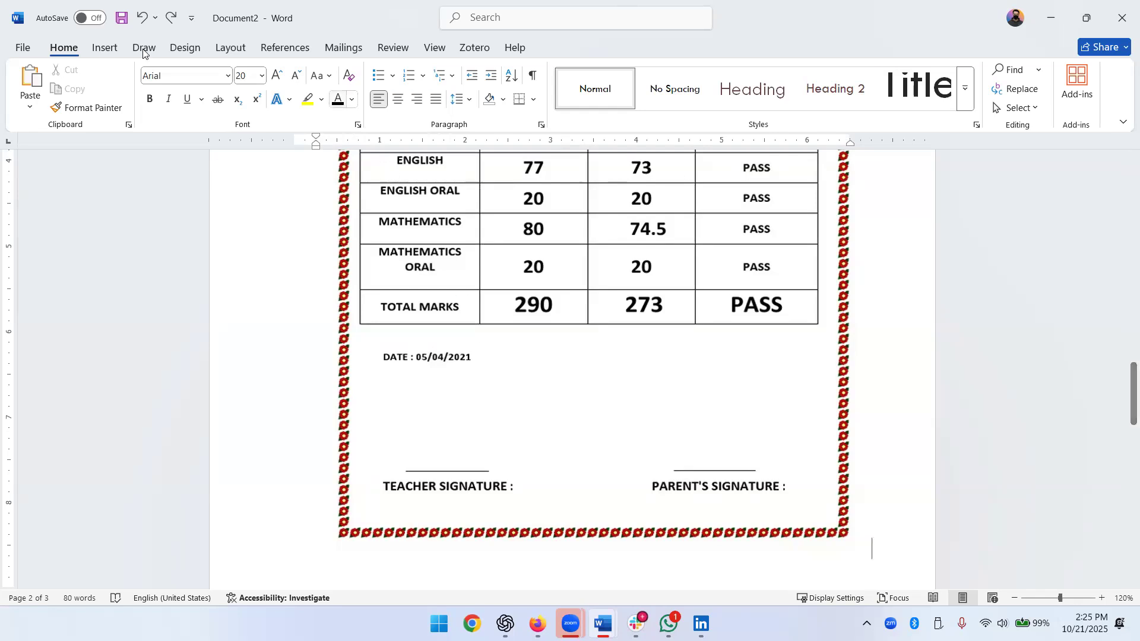
pyautogui.click(708, 376)
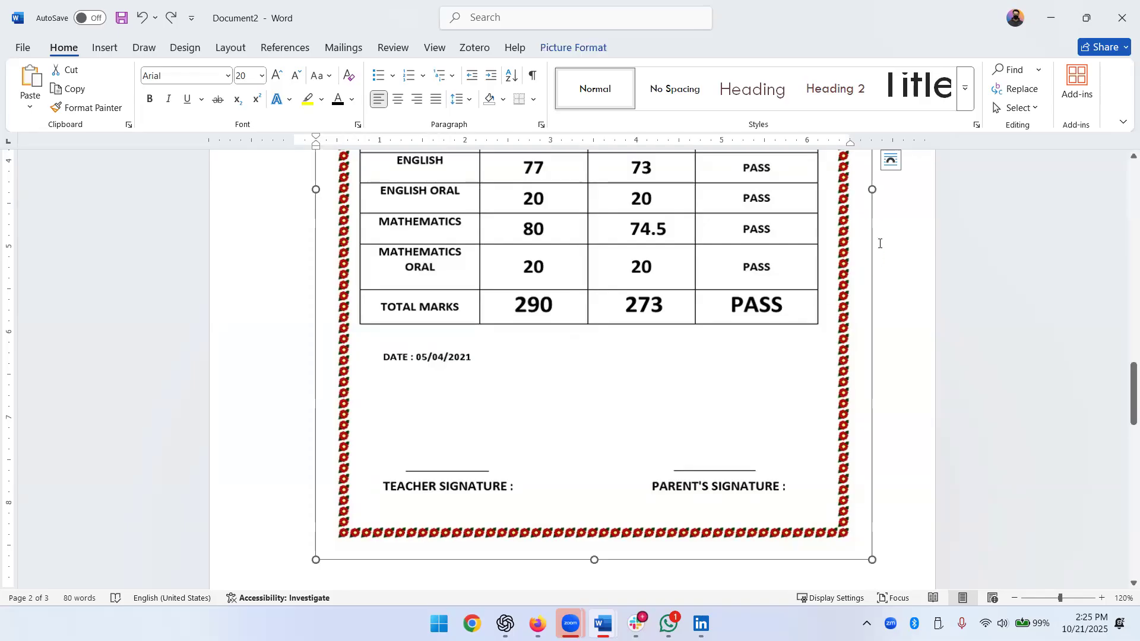
pyautogui.rightClick(767, 202)
pyautogui.click(812, 166)
pyautogui.moveTo(839, 190); pyautogui.dragTo(827, 186)
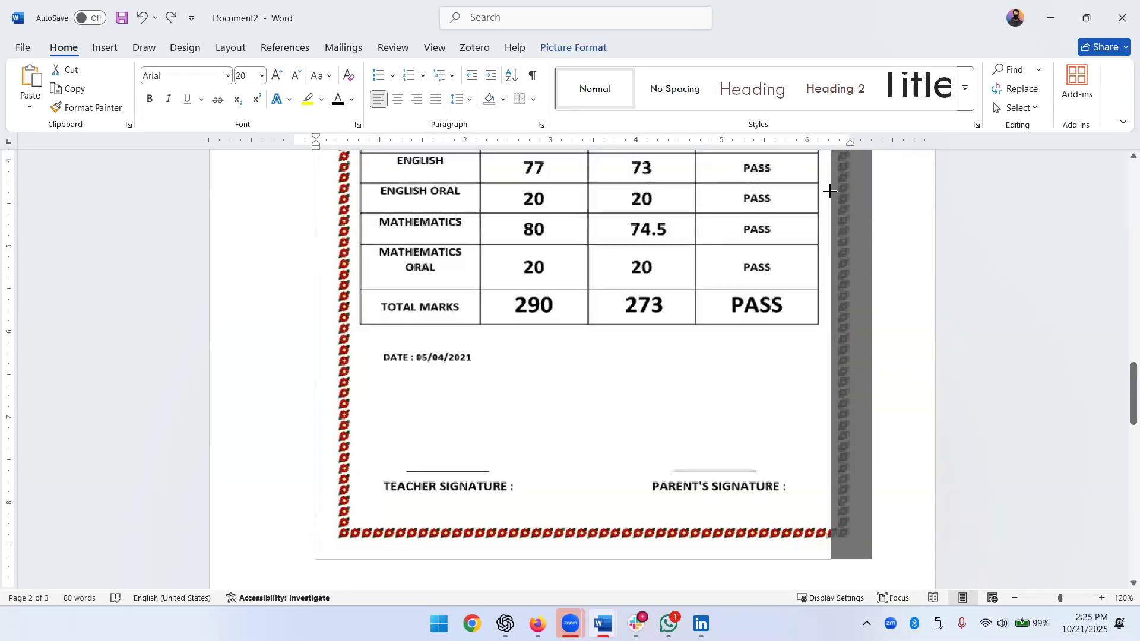
pyautogui.click(902, 272)
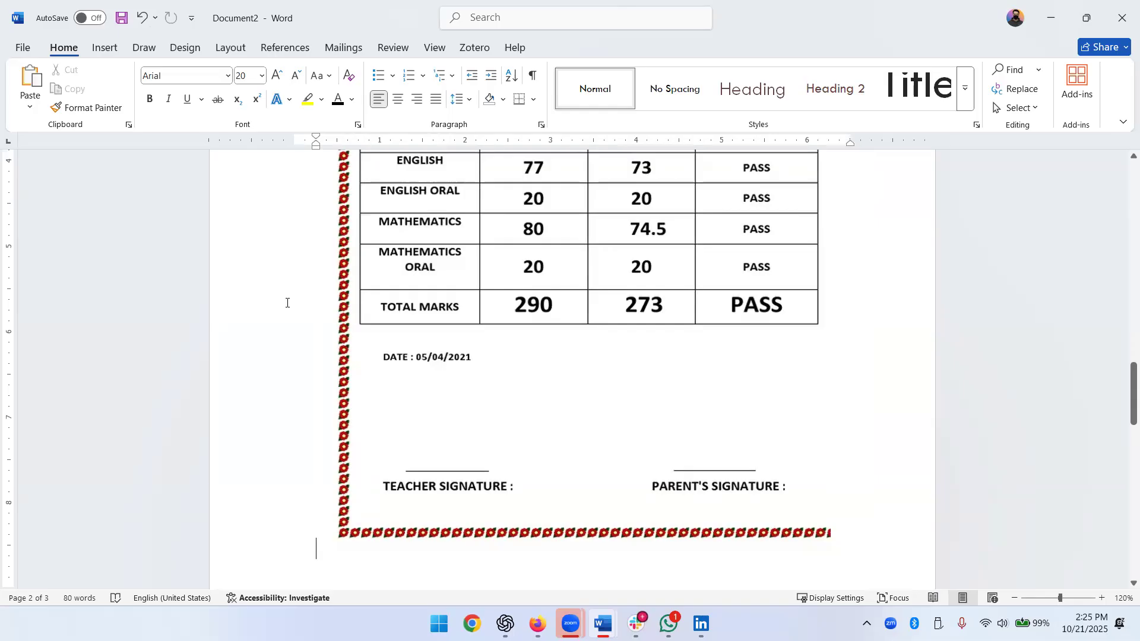
pyautogui.click(286, 307)
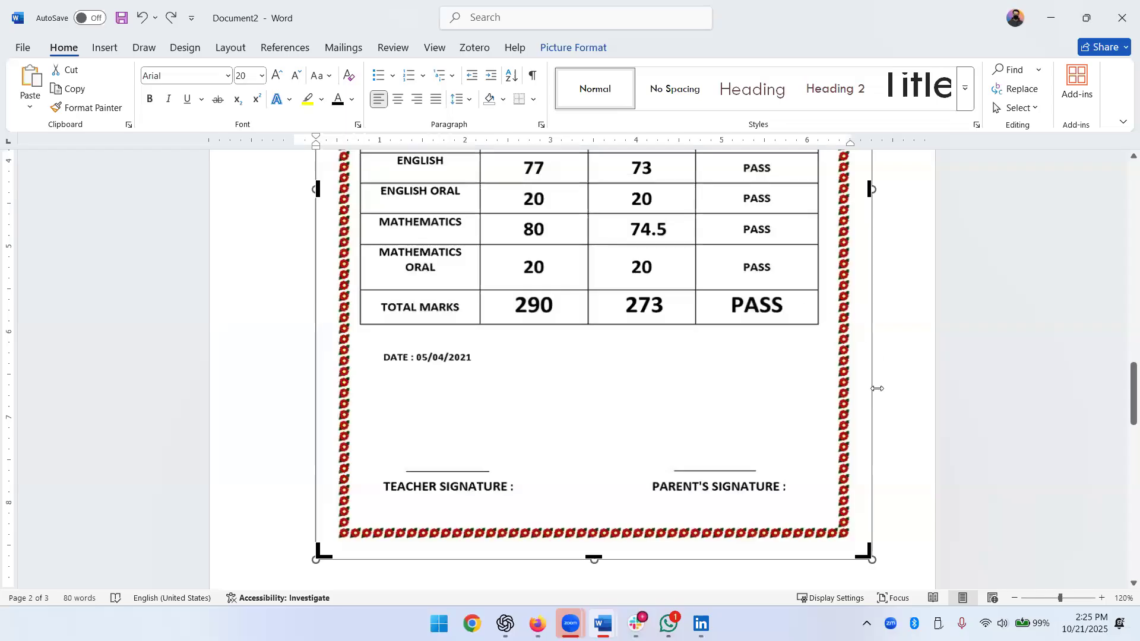
pyautogui.scroll(4, 874, 391)
pyautogui.scroll(6, 874, 392)
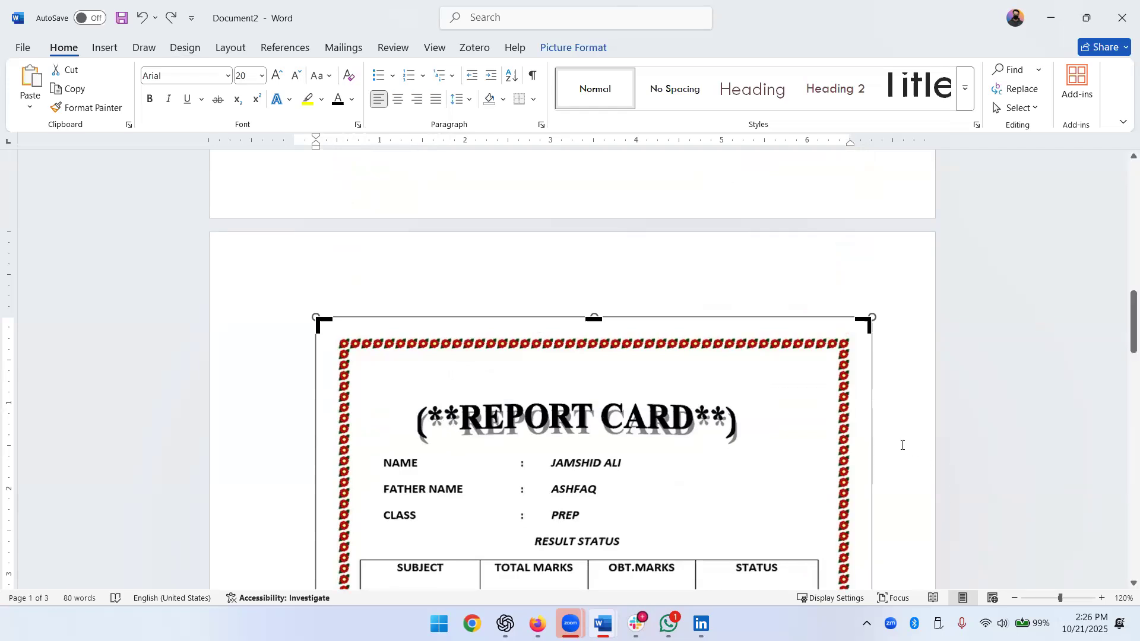
# Delete 'improve writing quality.' from item 4's description, then undo that deletion
pyautogui.scroll(3, 544, 300)
pyautogui.click(613, 261)
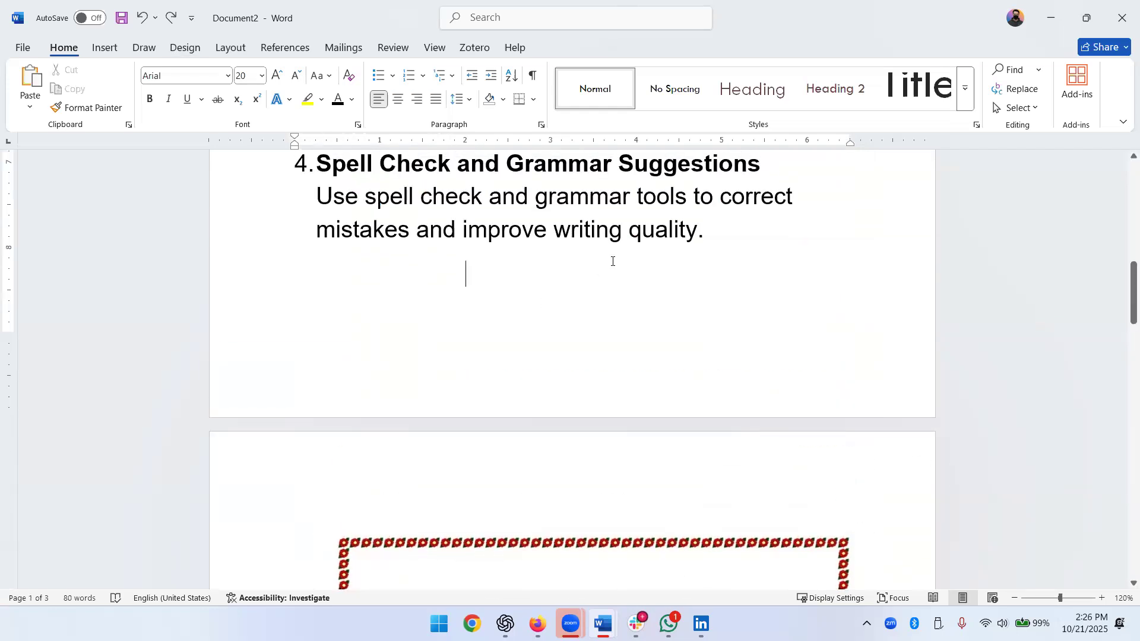
pyautogui.moveTo(540, 214); pyautogui.dragTo(466, 237)
pyautogui.press('BackSpace')
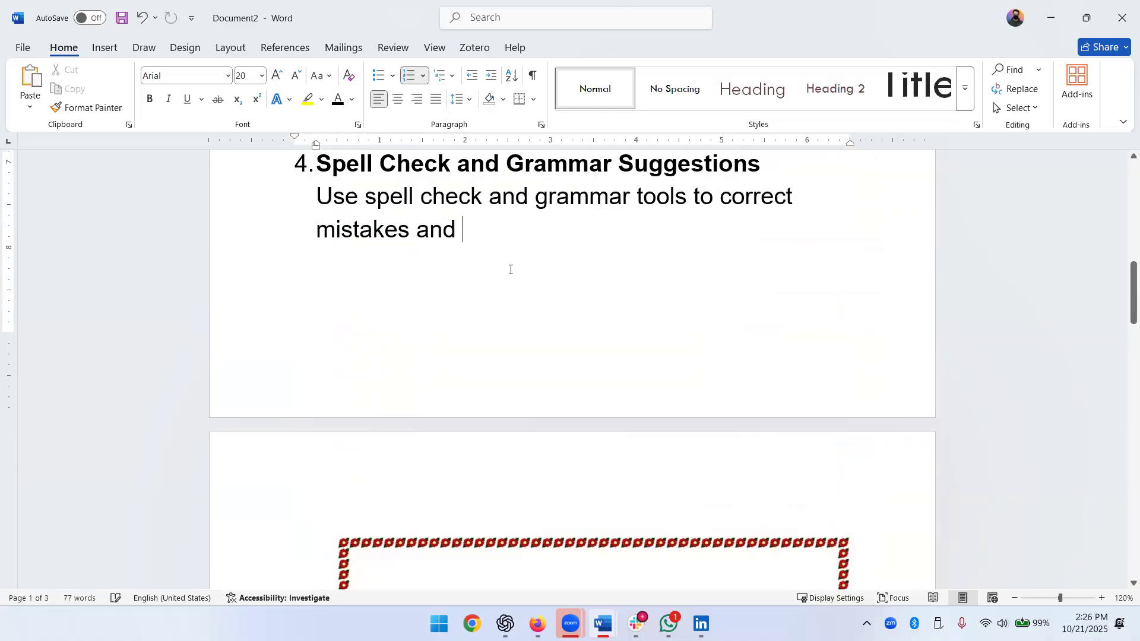
pyautogui.click(146, 24)
pyautogui.click(470, 329)
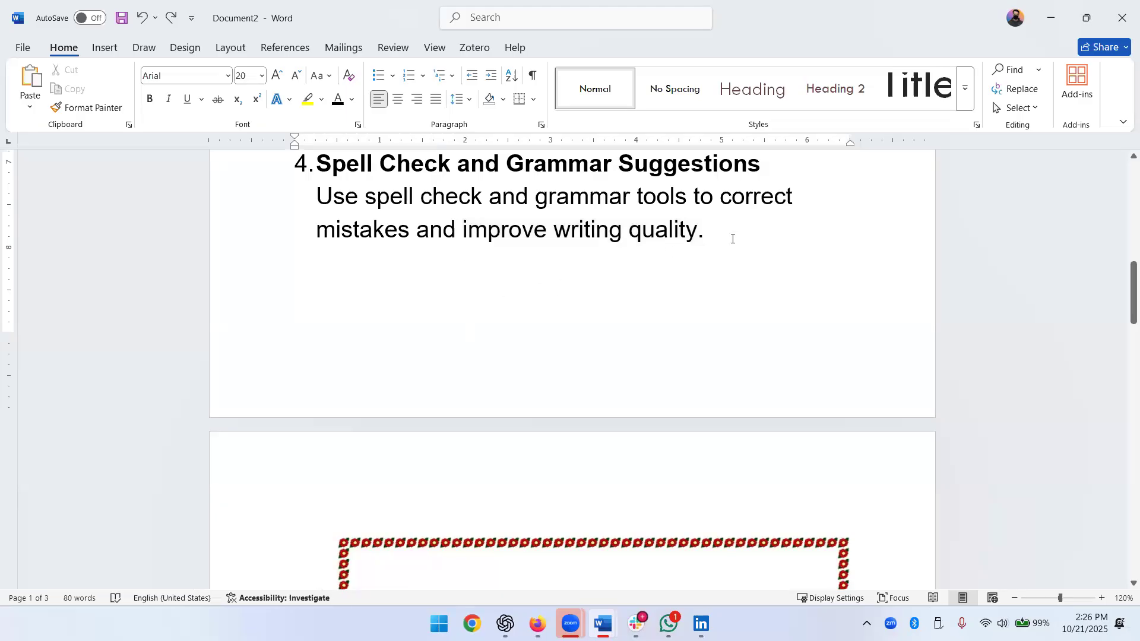
# Delete 'improve writing quality.' and 'mistakes and', then restore both with undo
pyautogui.moveTo(706, 231); pyautogui.dragTo(464, 231)
pyautogui.press('Delete')
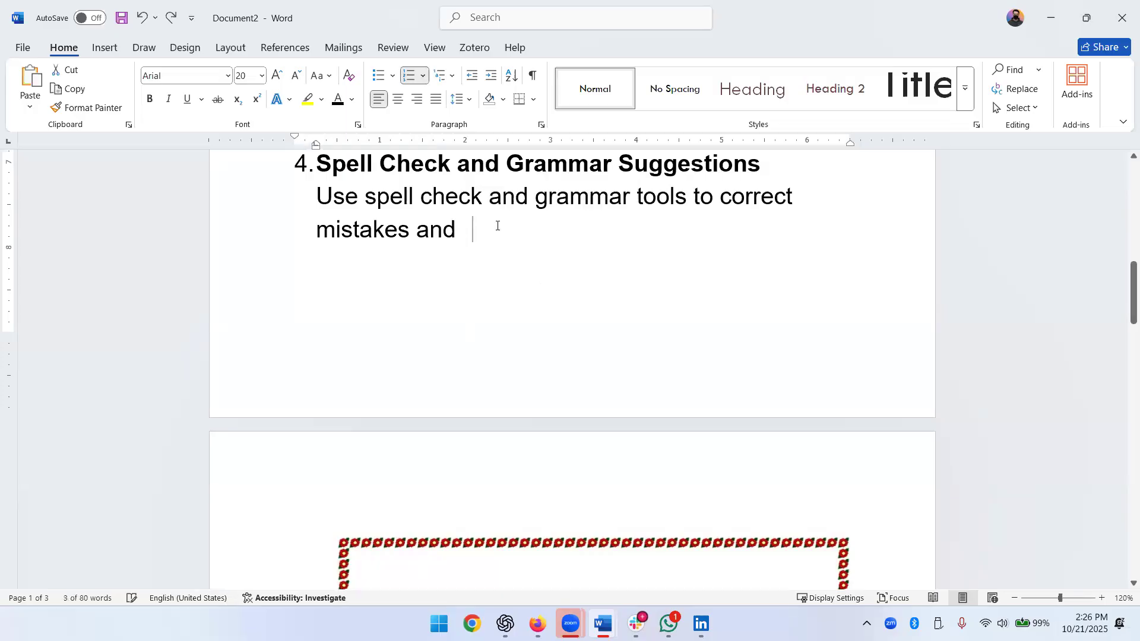
pyautogui.hotkey('shift', 'Home')
pyautogui.press('Delete')
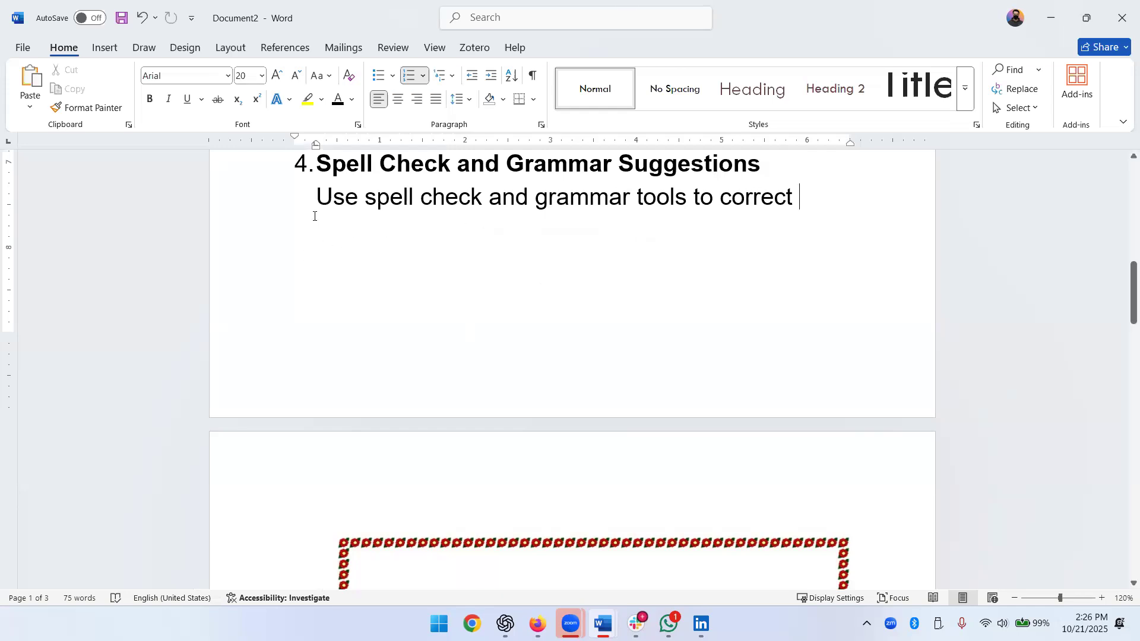
pyautogui.hotkey('ctrl', 'z')
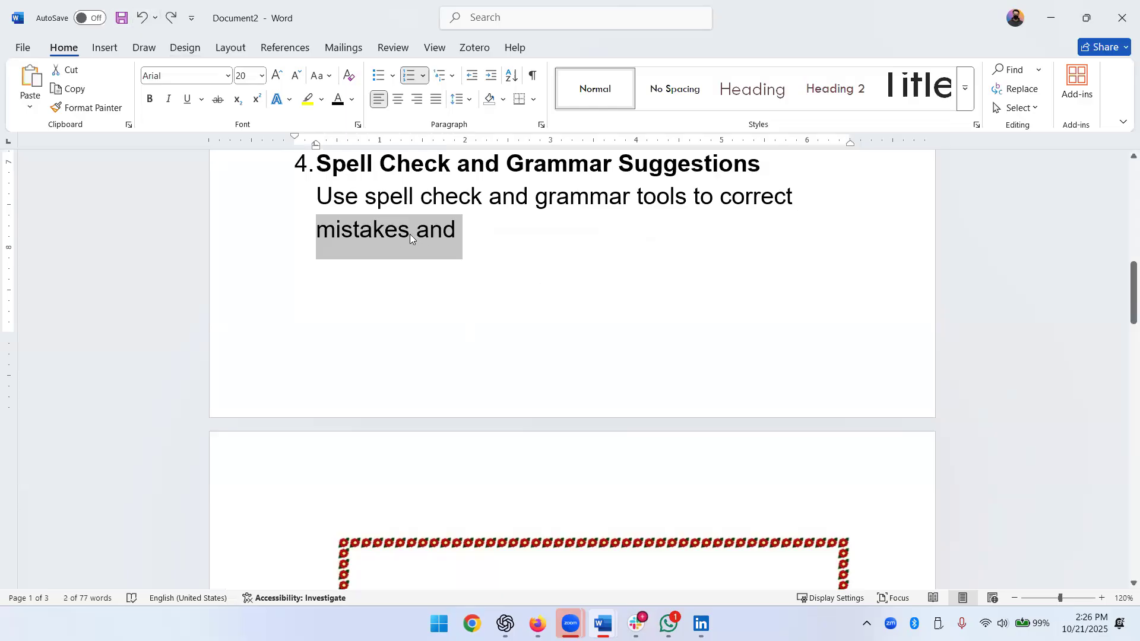
pyautogui.click(724, 252)
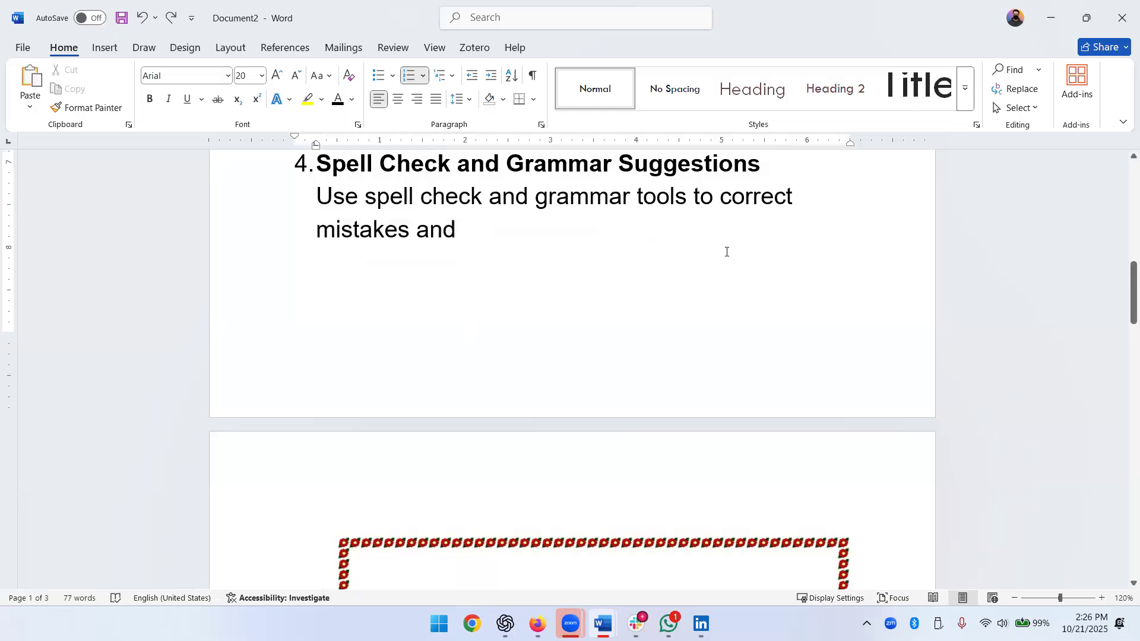
pyautogui.click(146, 21)
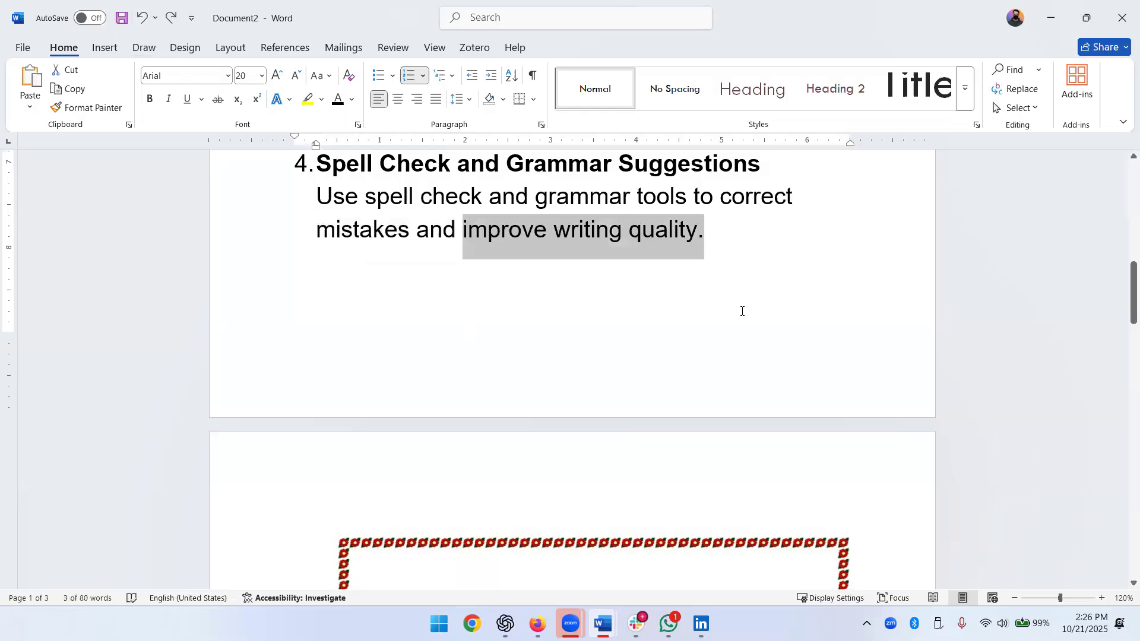
pyautogui.click(722, 323)
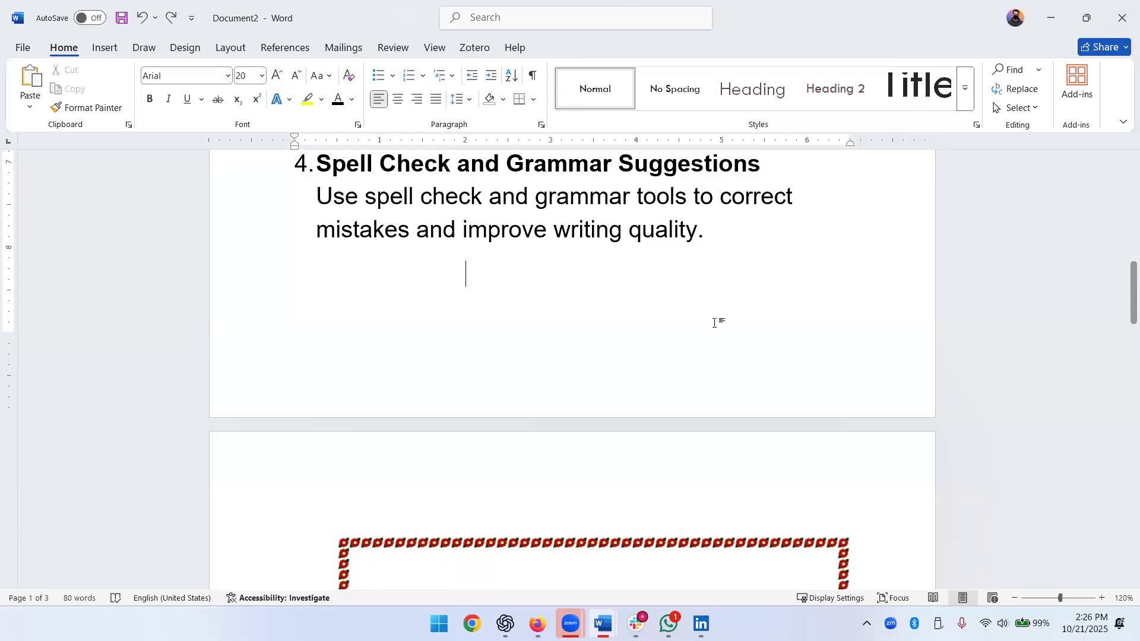
# Scroll down to page 2 and select the report card picture
pyautogui.scroll(2, 719, 350)
pyautogui.scroll(-6, 721, 374)
pyautogui.scroll(-2, 720, 374)
pyautogui.scroll(5, 723, 375)
pyautogui.scroll(10, 724, 376)
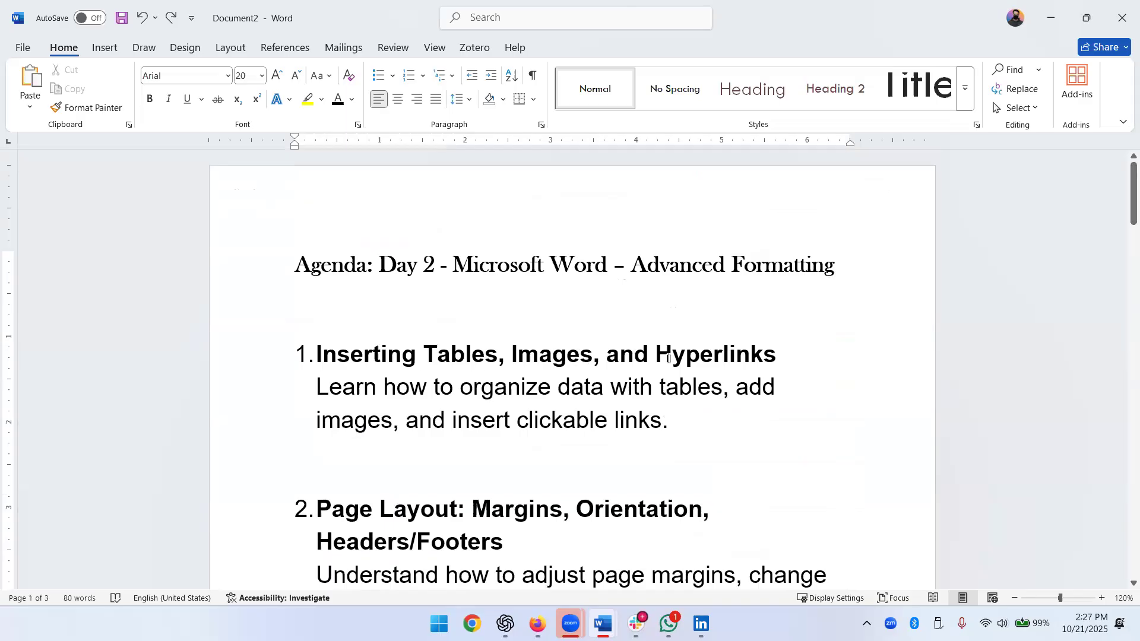
pyautogui.scroll(-2, 669, 358)
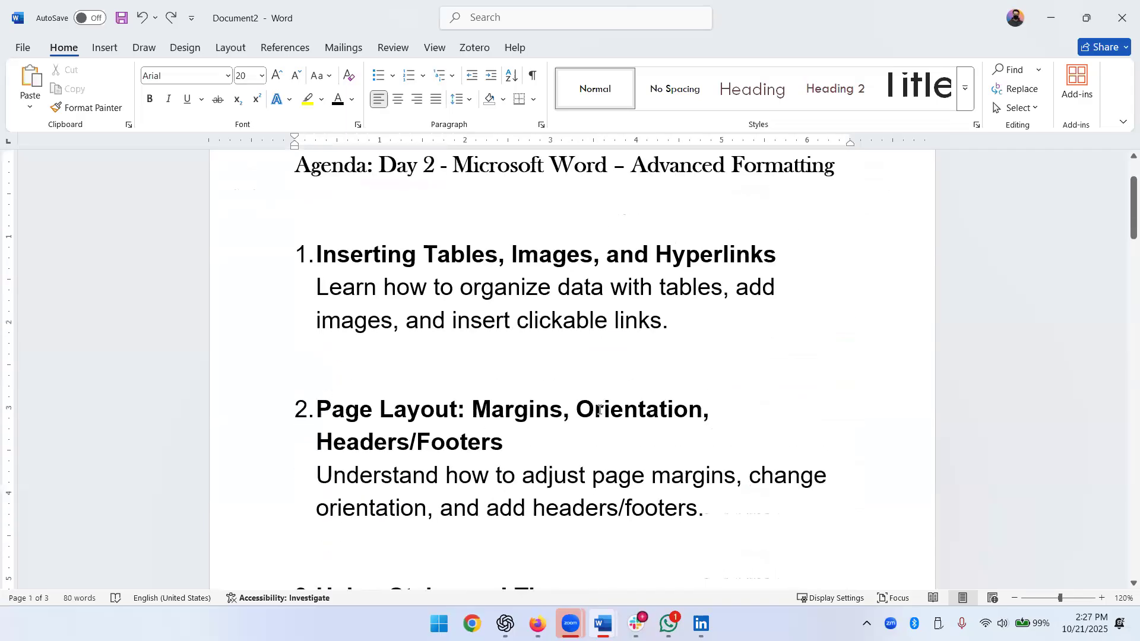
pyautogui.scroll(-6, 385, 454)
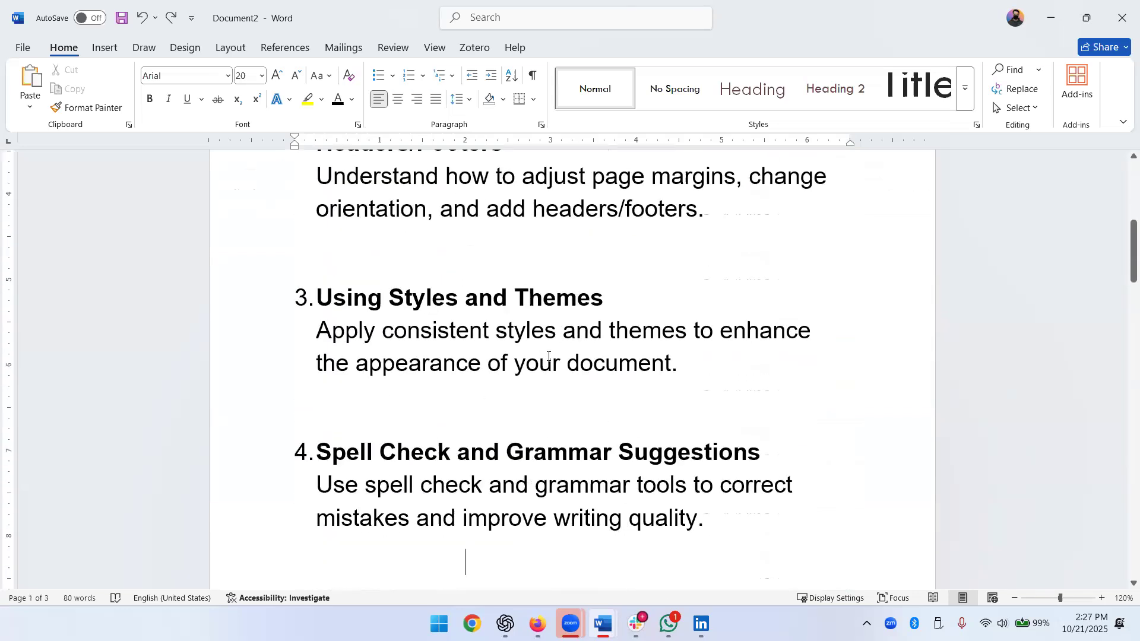
pyautogui.scroll(-10, 548, 356)
pyautogui.click(600, 432)
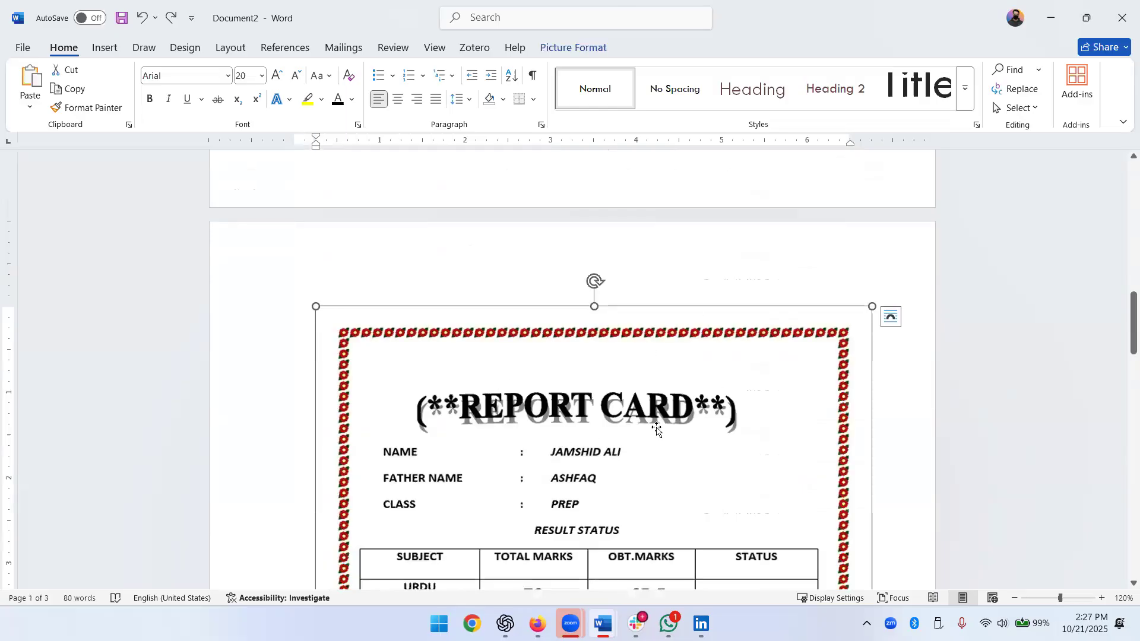
pyautogui.scroll(-4, 653, 431)
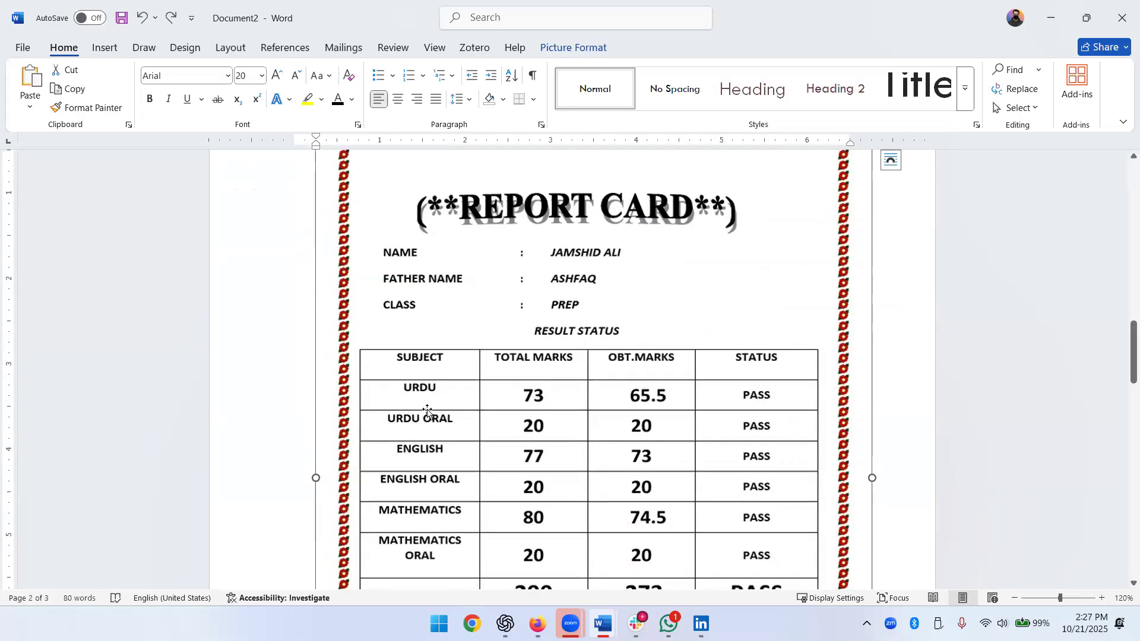
pyautogui.scroll(-4, 522, 386)
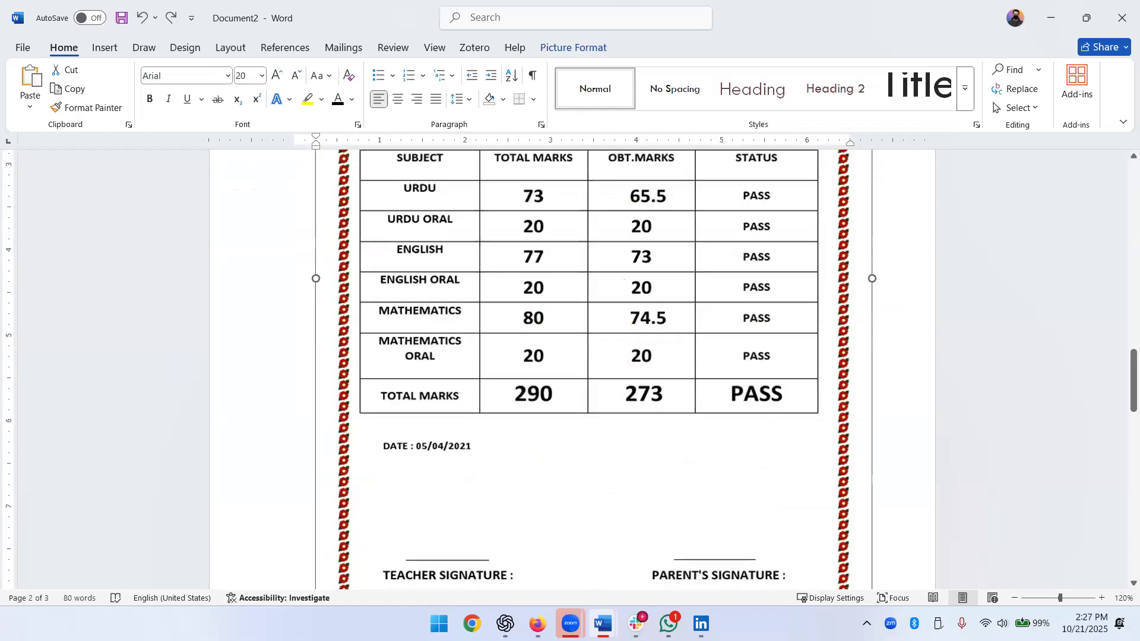
pyautogui.scroll(-2, 537, 355)
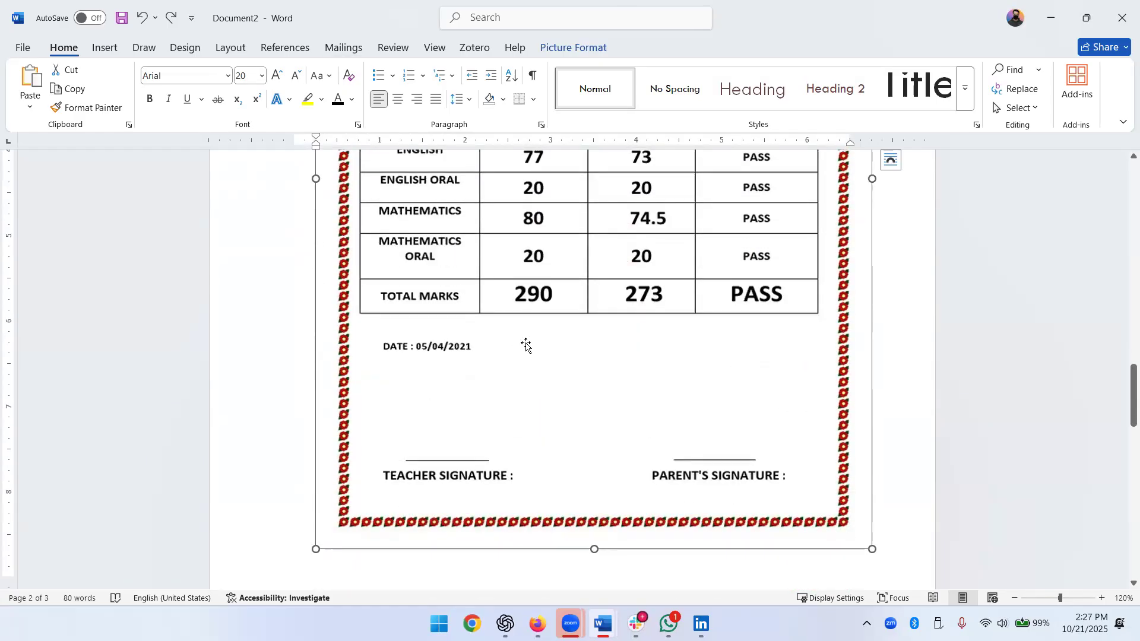
pyautogui.scroll(6, 514, 348)
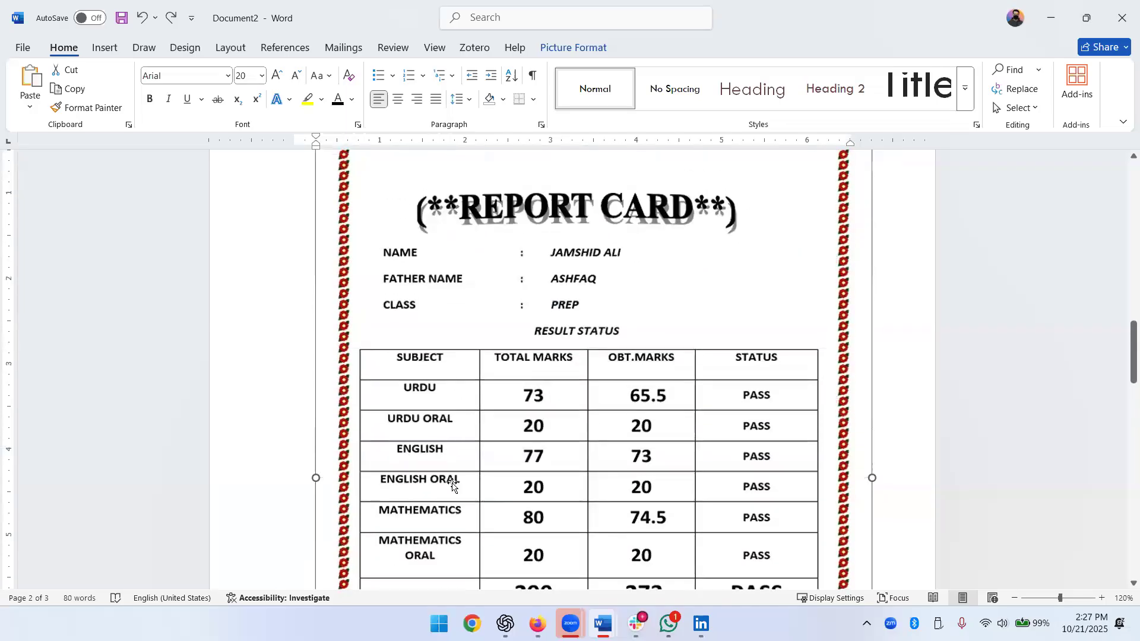
pyautogui.scroll(1, 579, 419)
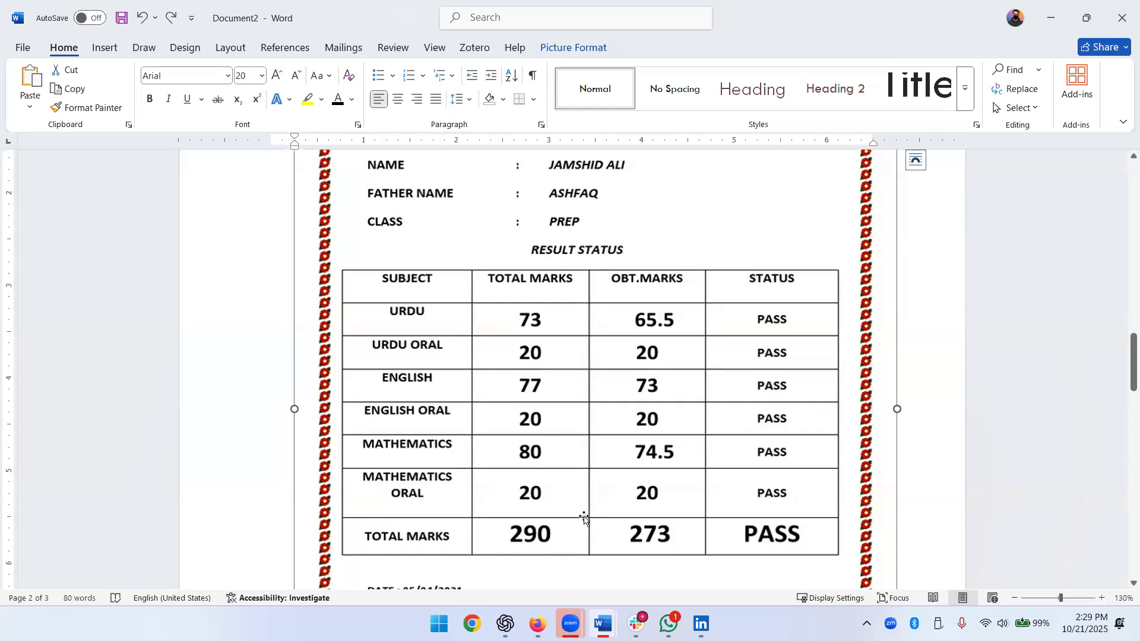
# Place the insertion point on the blank page 3
pyautogui.scroll(2, 587, 514)
pyautogui.scroll(-4, 592, 505)
pyautogui.scroll(2, 594, 463)
pyautogui.scroll(2, 656, 476)
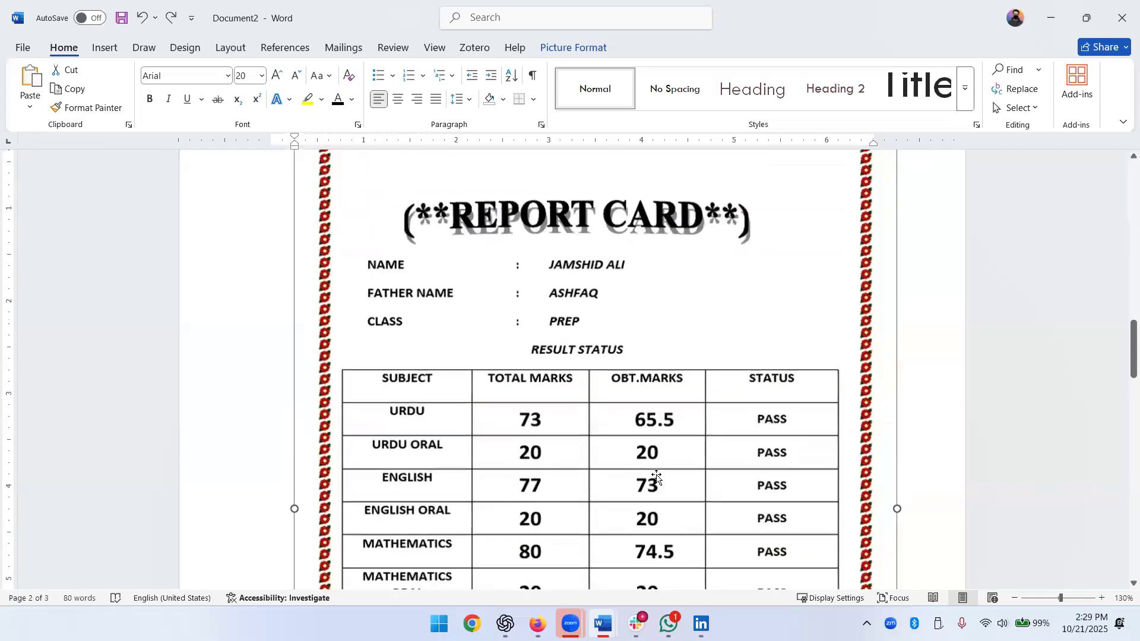
pyautogui.scroll(-6, 656, 476)
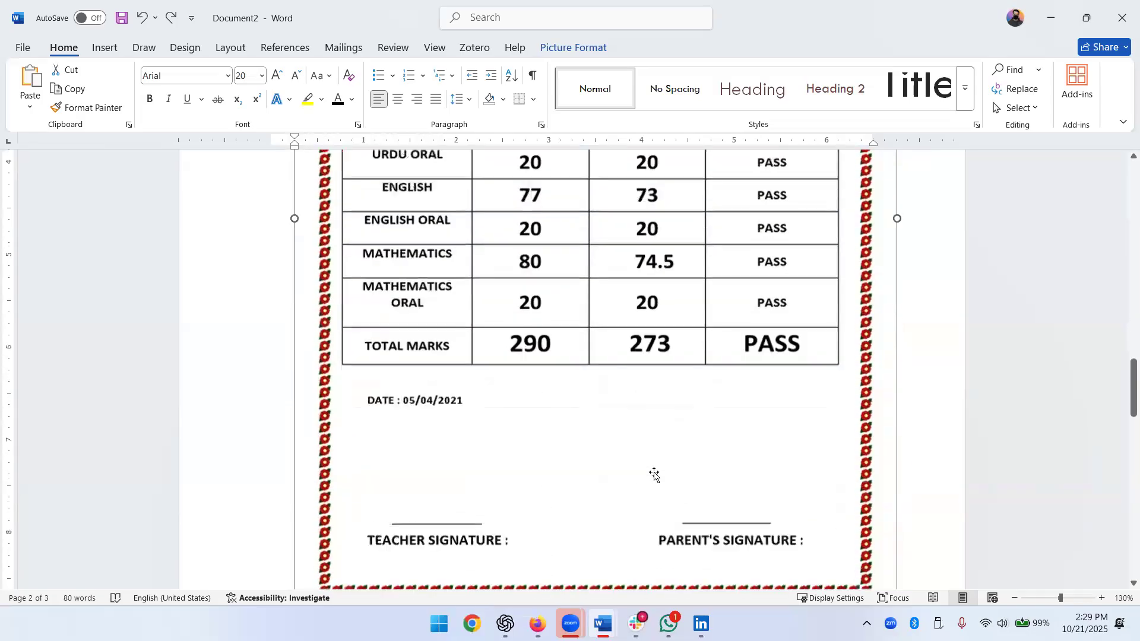
pyautogui.scroll(4, 654, 473)
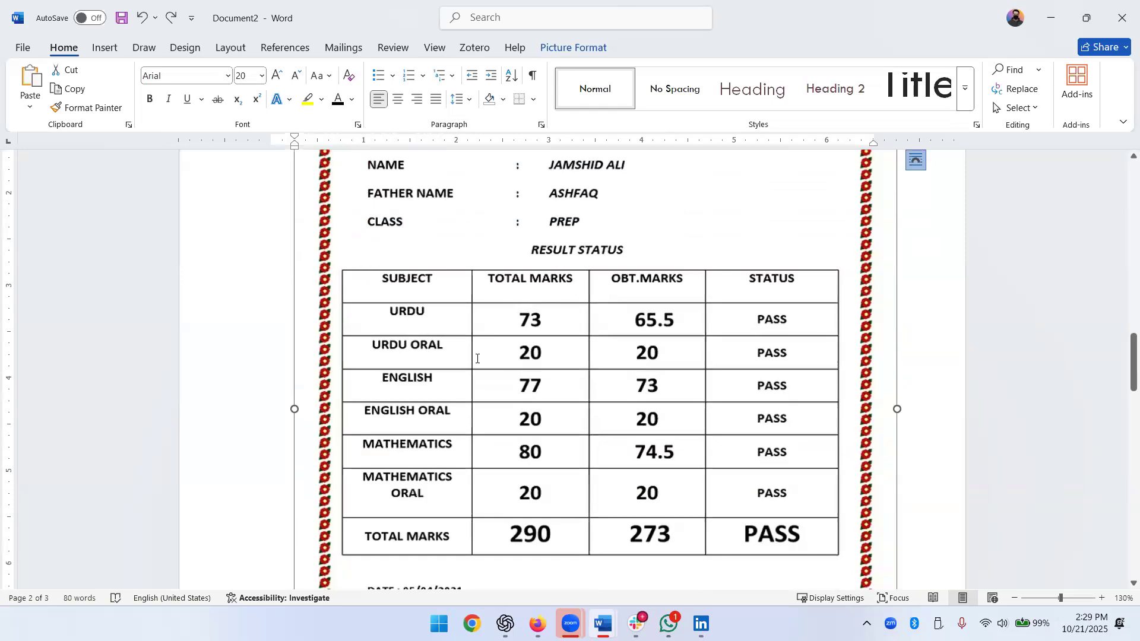
pyautogui.scroll(-10, 476, 386)
pyautogui.click(480, 415)
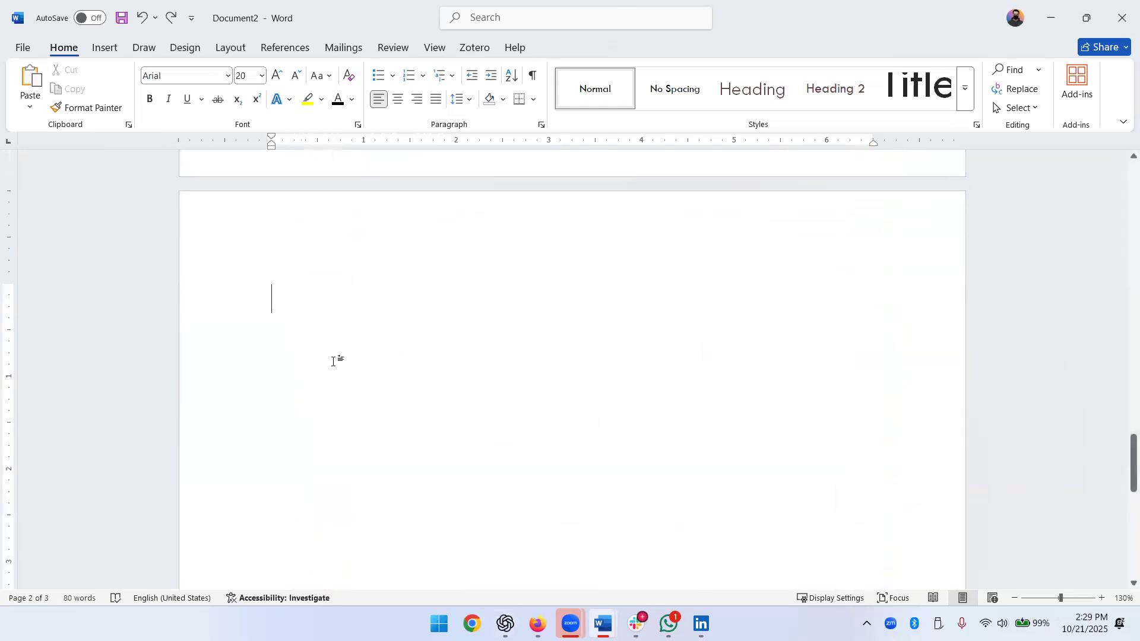
# Type and erase stray test characters on page 3, then show the Insert commands
pyautogui.keyDown('ctrl'); pyautogui.scroll(-2, 438, 371); pyautogui.keyUp('ctrl')
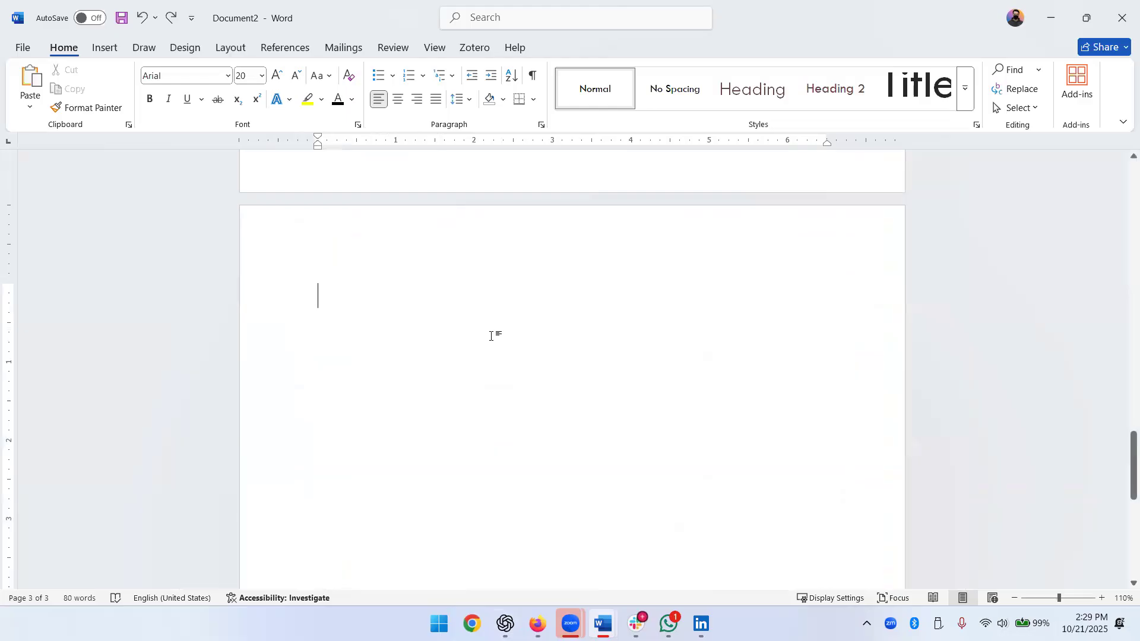
pyautogui.scroll(-3, 491, 336)
pyautogui.scroll(6, 491, 336)
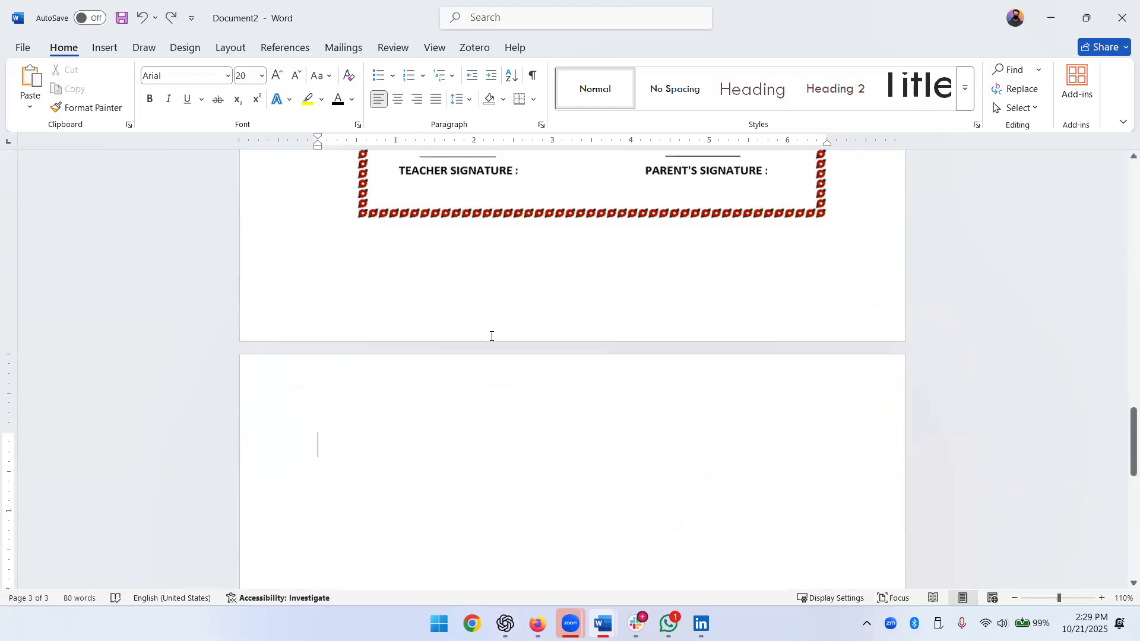
pyautogui.scroll(-3, 427, 397)
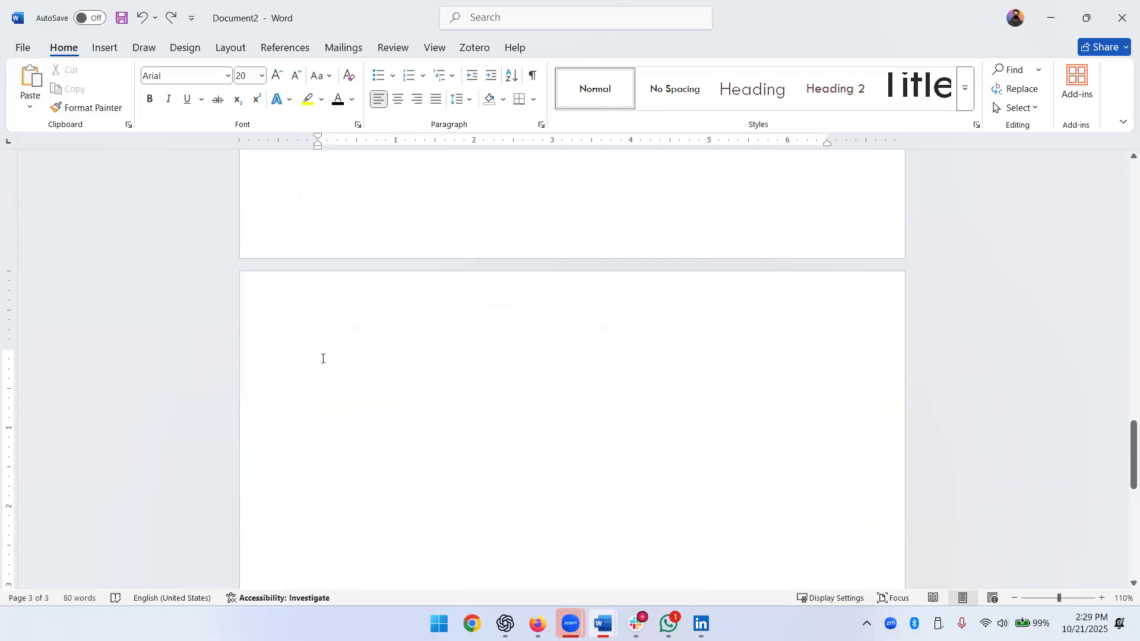
pyautogui.write('ddsfddf')
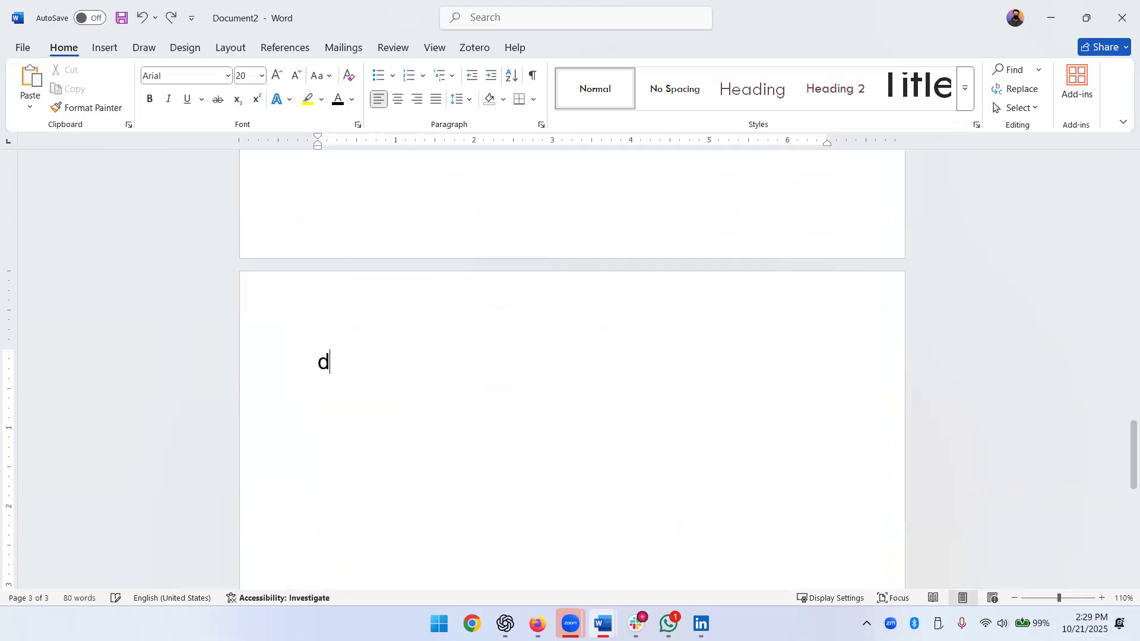
pyautogui.press('BackSpace')
pyautogui.press('BackSpace')
pyautogui.press('BackSpace')
pyautogui.press('BackSpace')
pyautogui.press('BackSpace')
pyautogui.press('BackSpace')
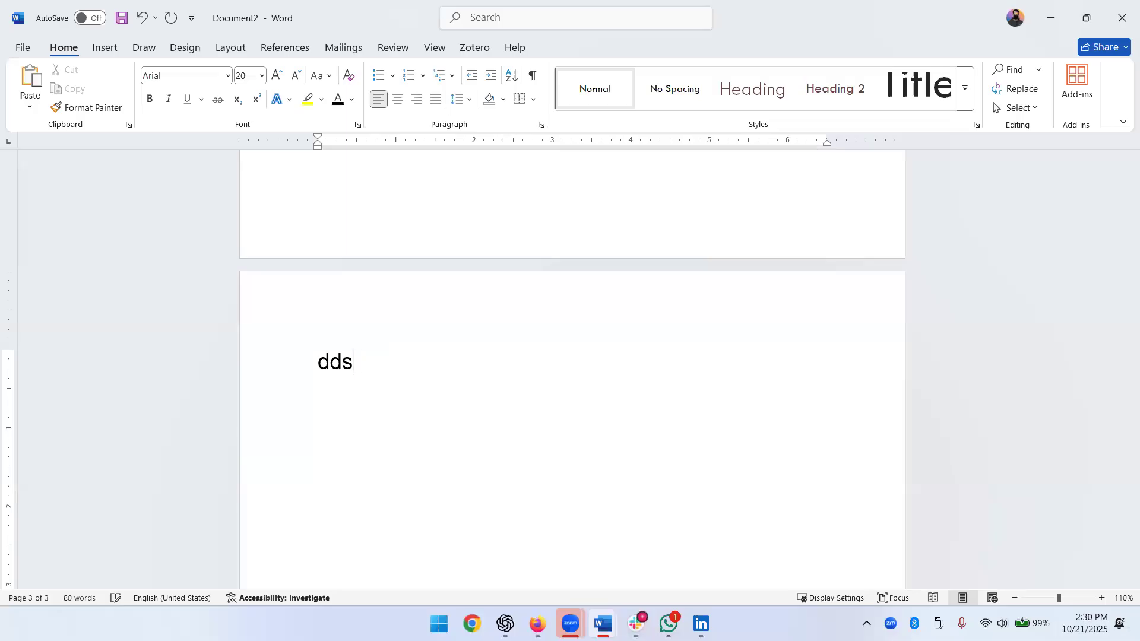
pyautogui.press('BackSpace')
pyautogui.click(102, 52)
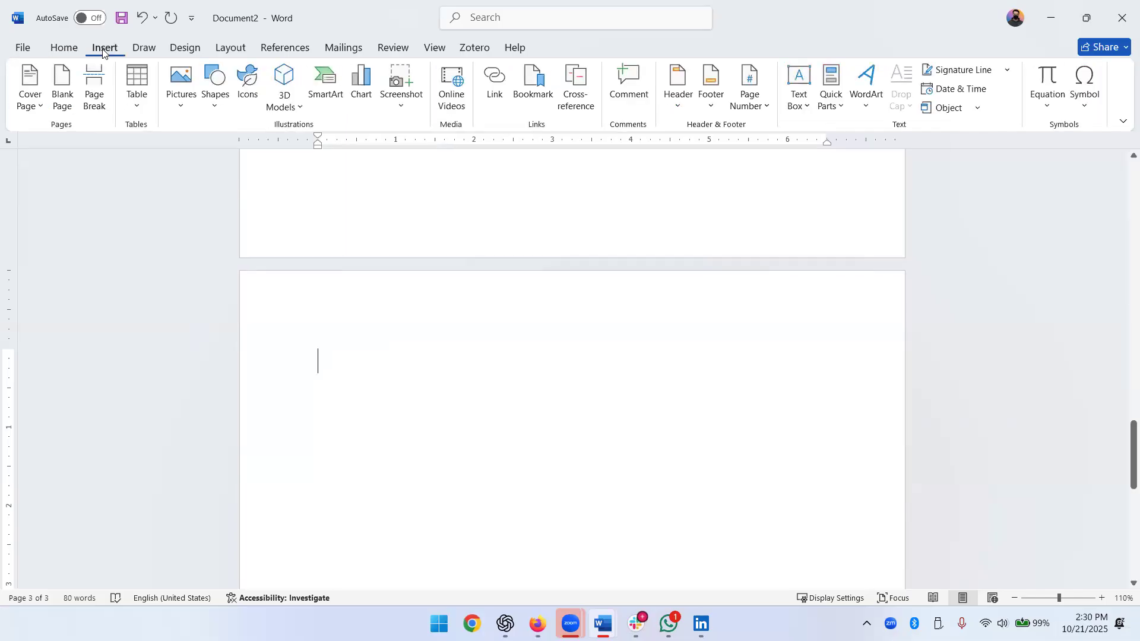
# Insert an empty table of 4 columns by 6 rows on page 3
pyautogui.click(139, 108)
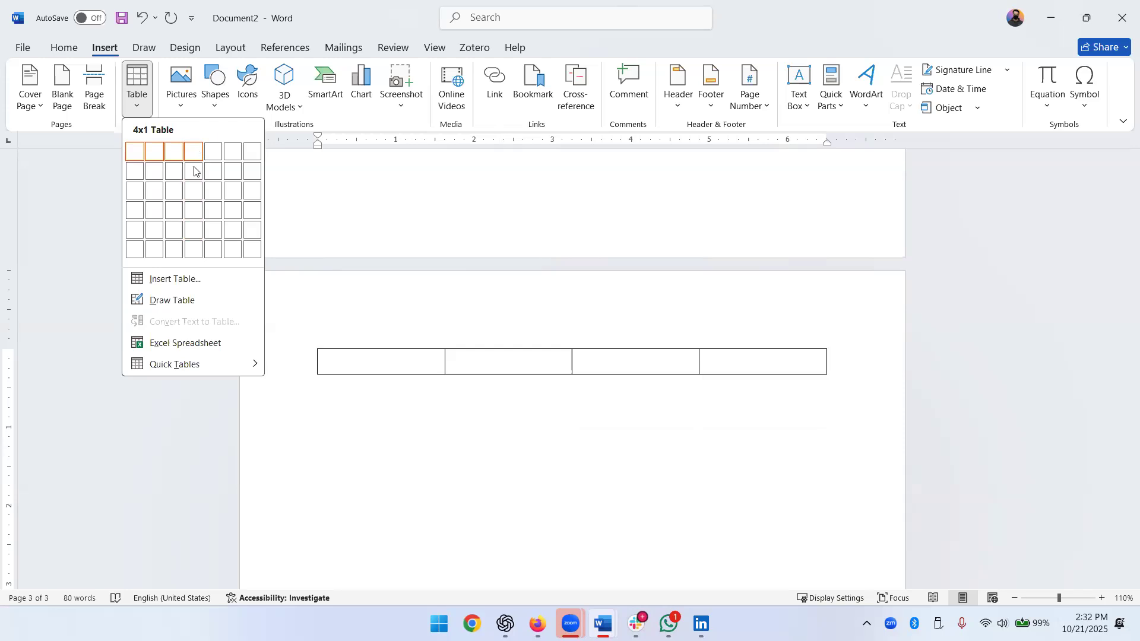
pyautogui.click(197, 254)
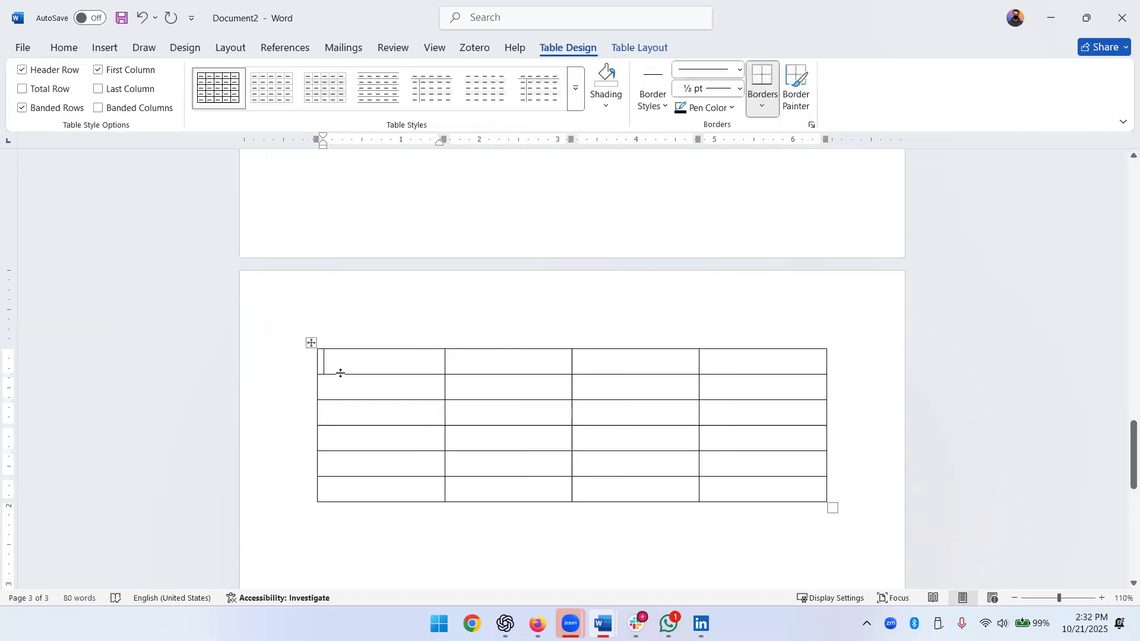
# Number the first column's cells 1 through 6 down the table
pyautogui.write('1')
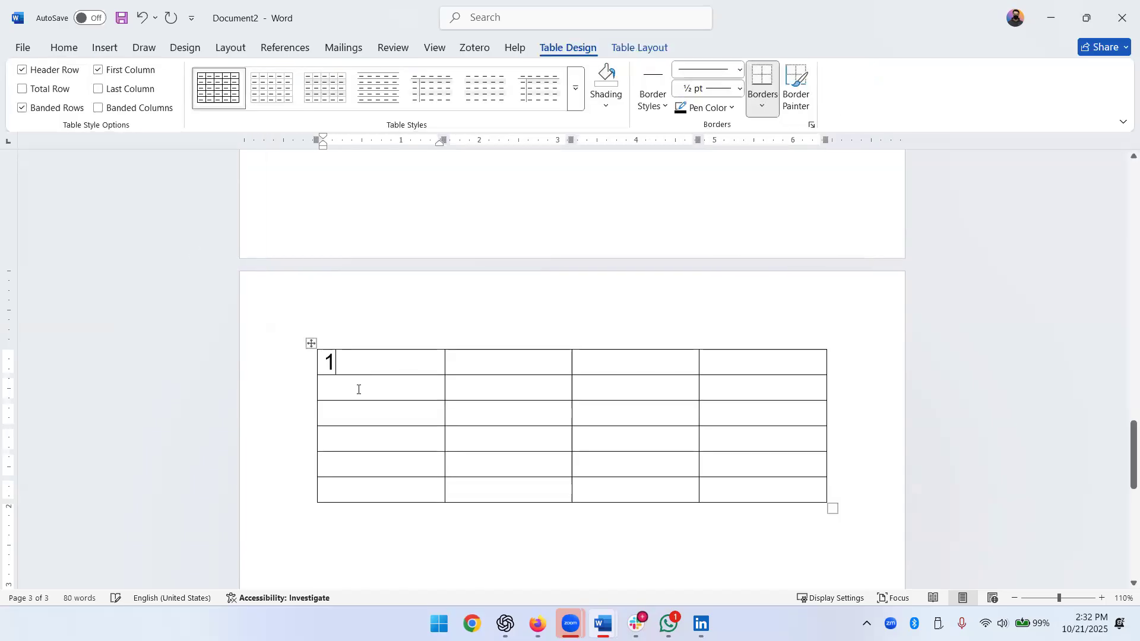
pyautogui.press('Return')
pyautogui.press('BackSpace')
pyautogui.press('Down')
pyautogui.write('2')
pyautogui.press('Down')
pyautogui.write('3')
pyautogui.press('Down')
pyautogui.write('4')
pyautogui.press('Down')
pyautogui.write('5')
pyautogui.press('Down')
pyautogui.write('6')
pyautogui.press('Down')
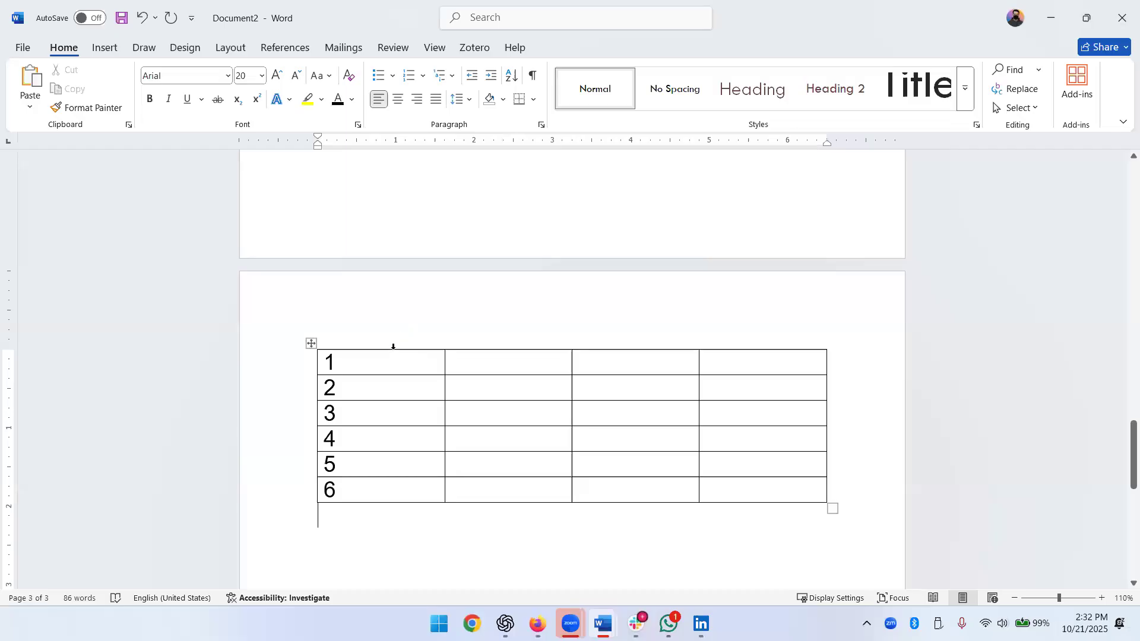
# Fill the top row's second, third and fourth cells with 2, 3 and 4
pyautogui.click(487, 364)
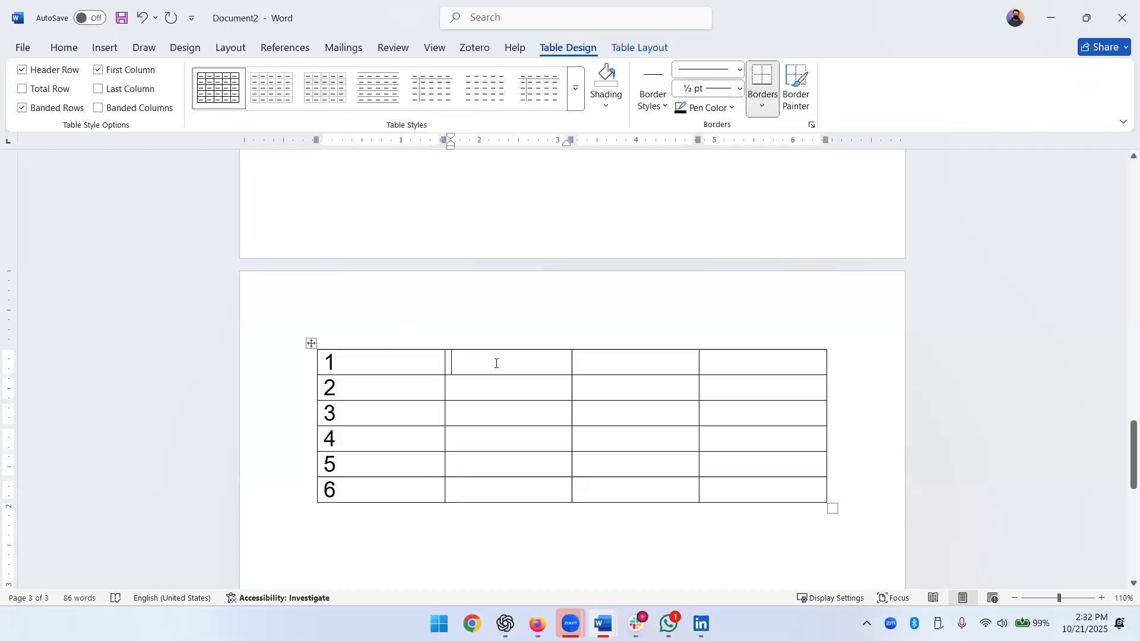
pyautogui.write('2')
pyautogui.press('Tab')
pyautogui.write('3')
pyautogui.press('Tab')
pyautogui.write('5')
pyautogui.press('BackSpace')
pyautogui.write('4')
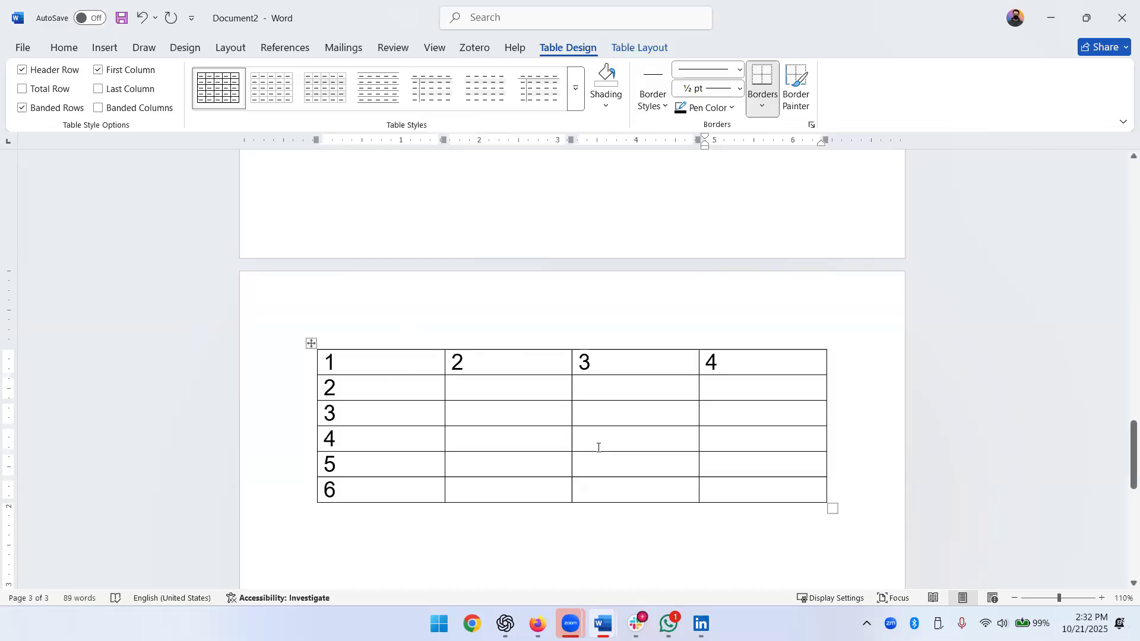
pyautogui.scroll(-3, 476, 507)
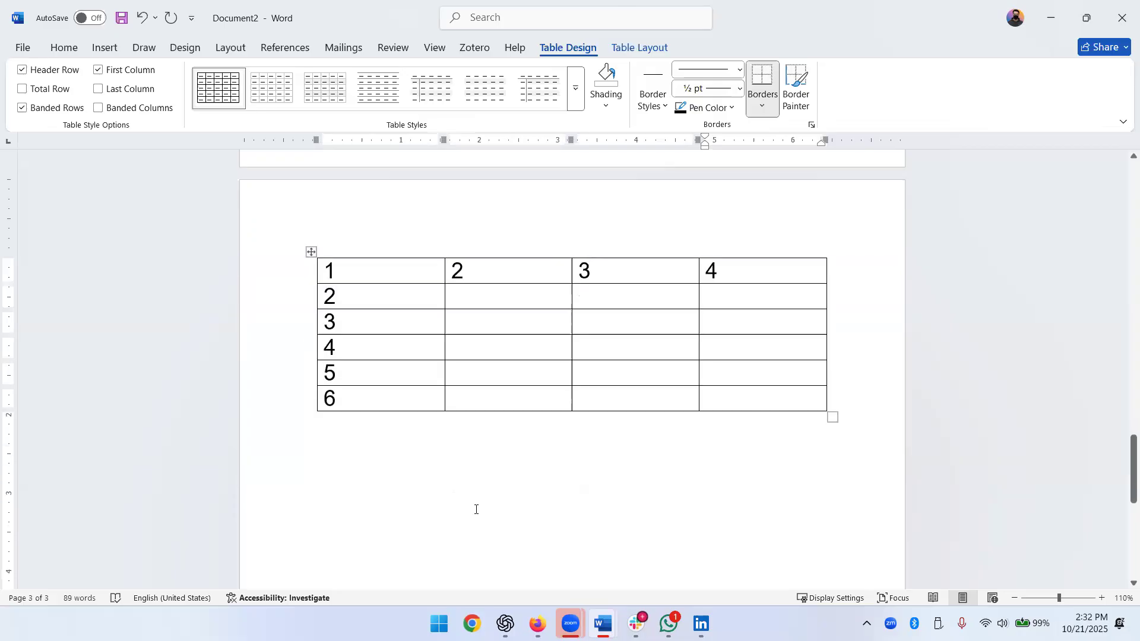
# Add two empty rows at the bottom of the table, making eight rows
pyautogui.click(483, 492)
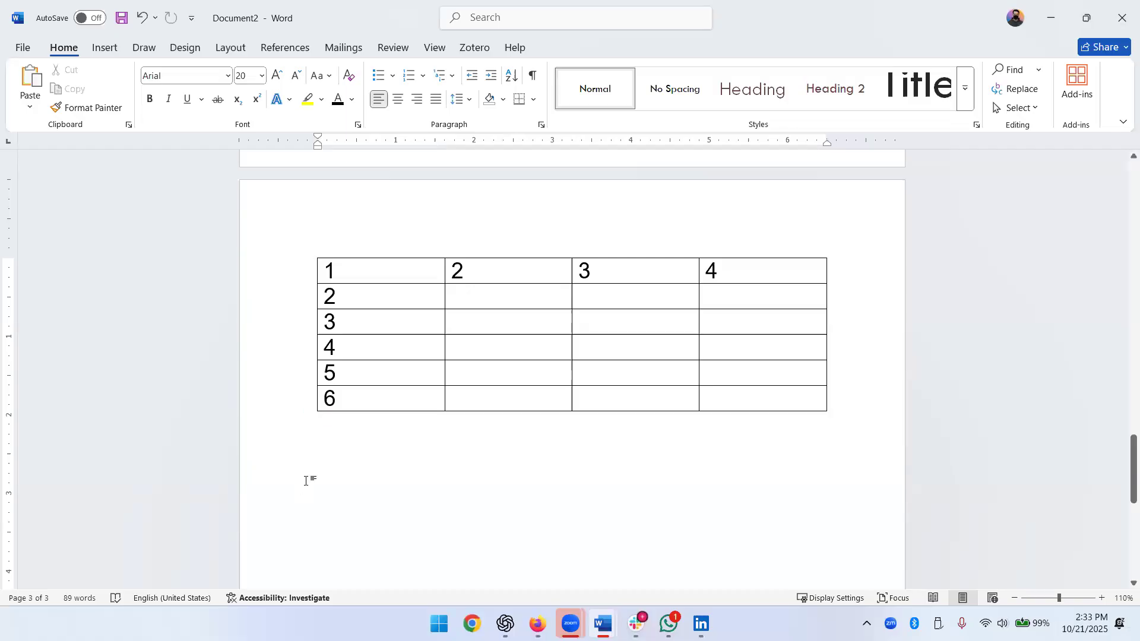
pyautogui.click(315, 414)
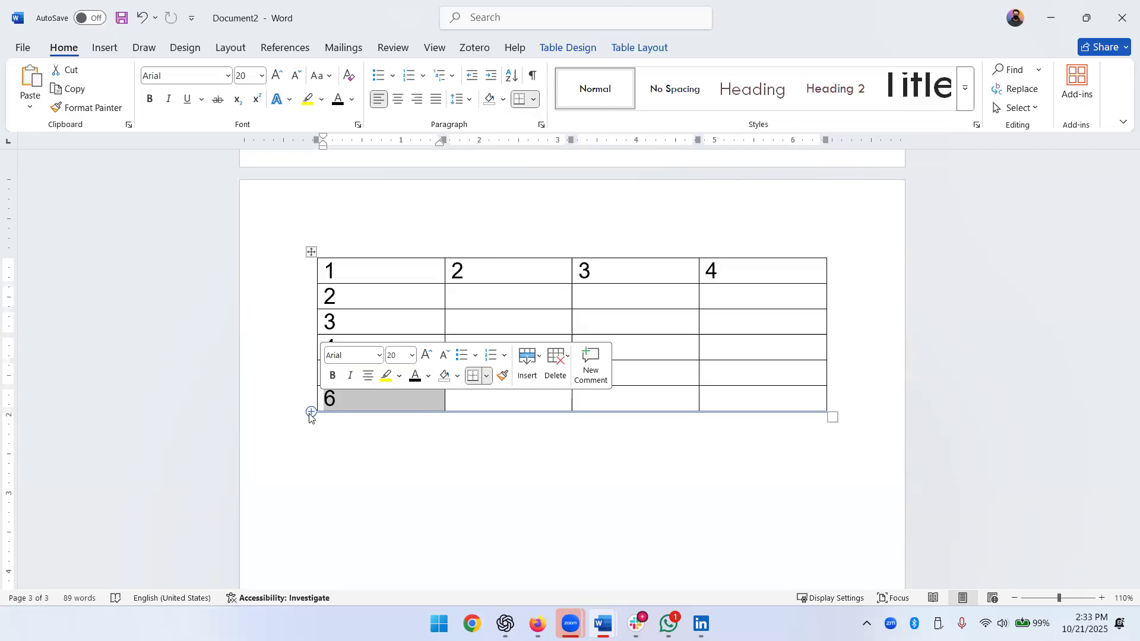
pyautogui.click(310, 411)
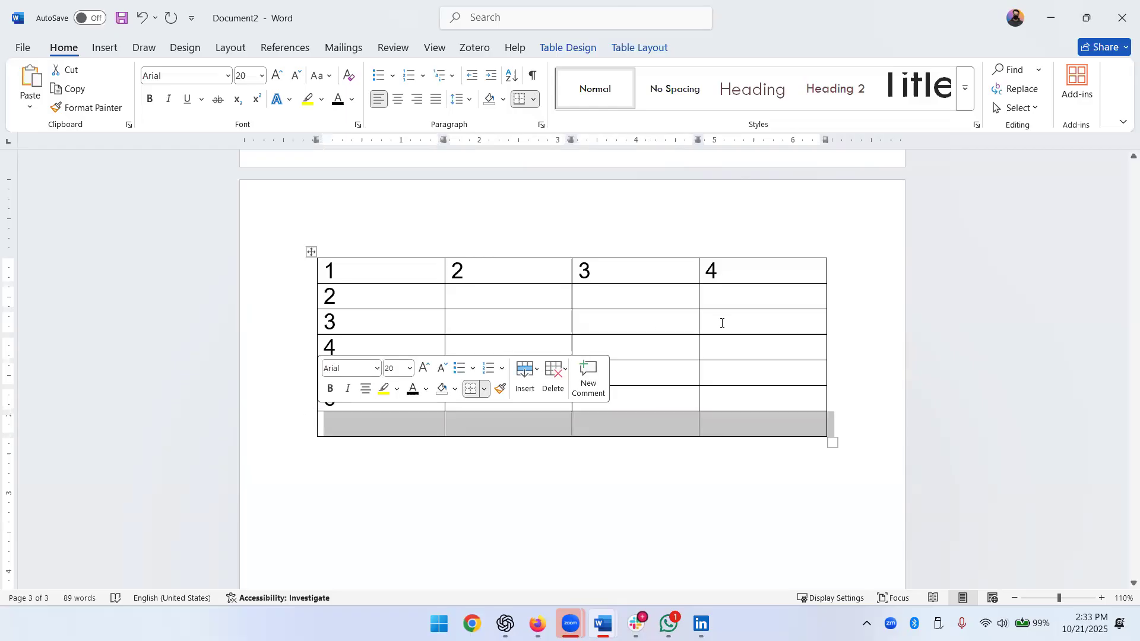
pyautogui.click(417, 466)
pyautogui.moveTo(404, 425); pyautogui.dragTo(755, 422)
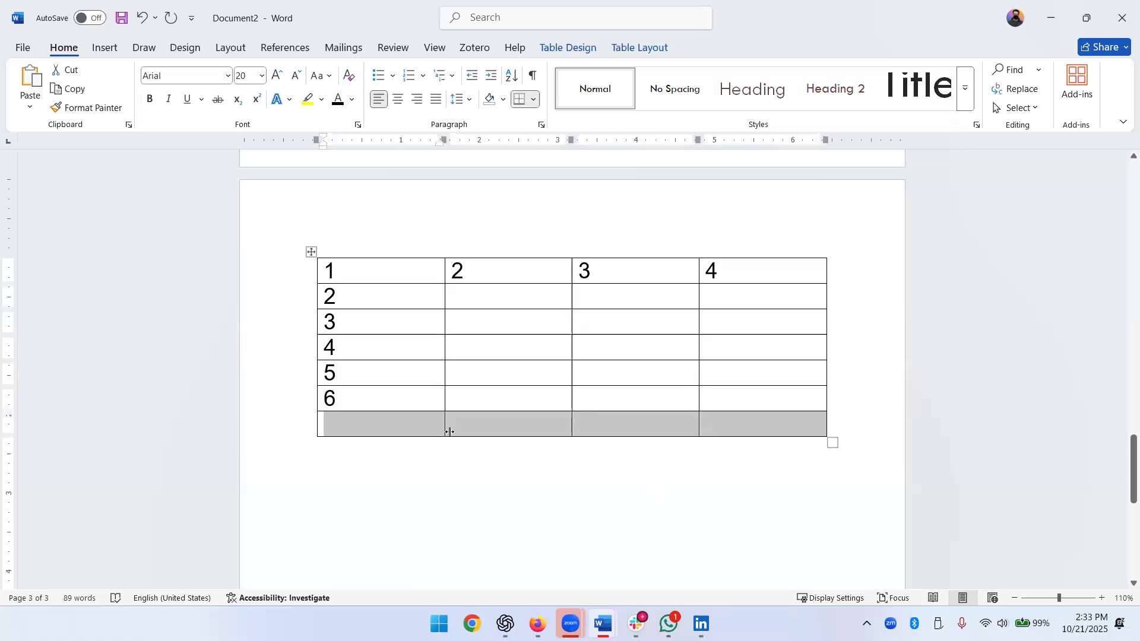
pyautogui.click(415, 469)
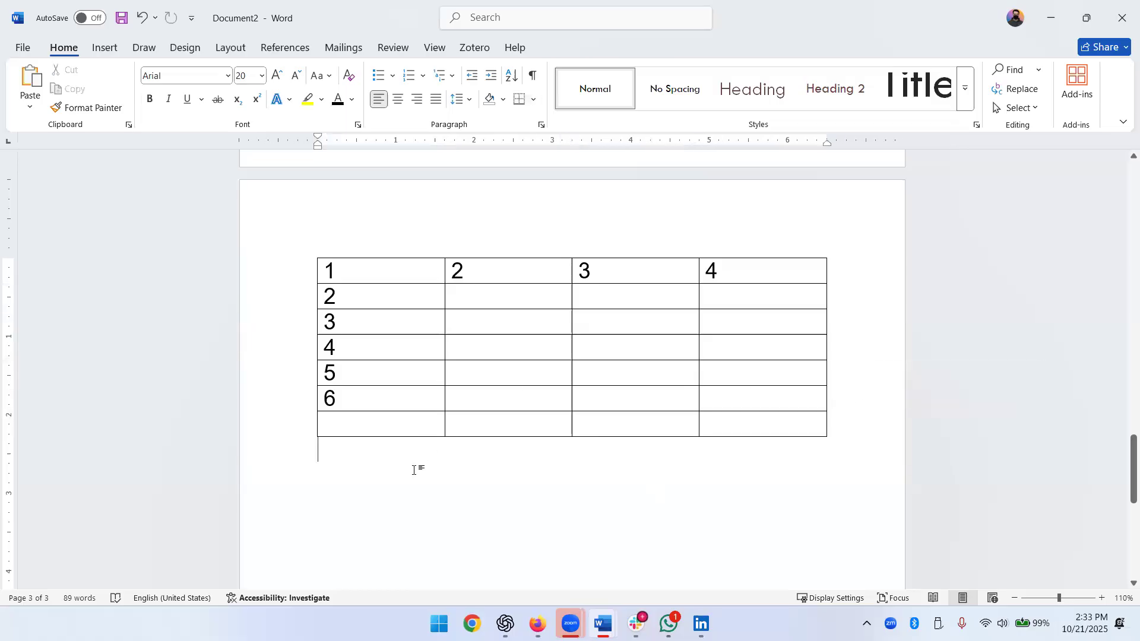
pyautogui.click(369, 429)
pyautogui.moveTo(314, 442)
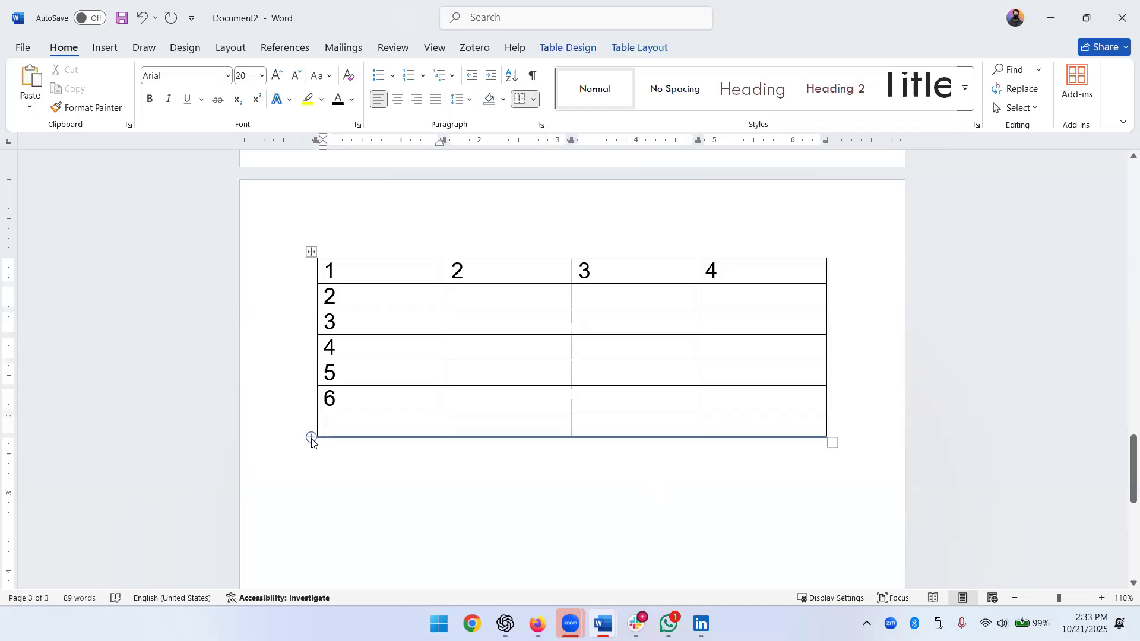
pyautogui.click(312, 442)
pyautogui.click(311, 445)
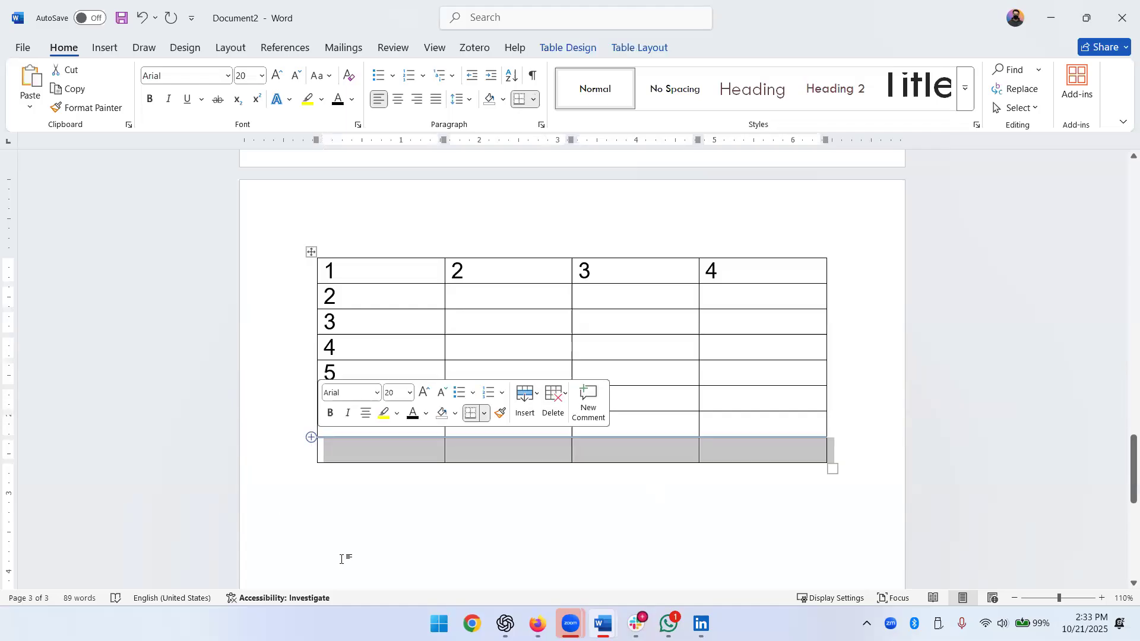
pyautogui.click(384, 469)
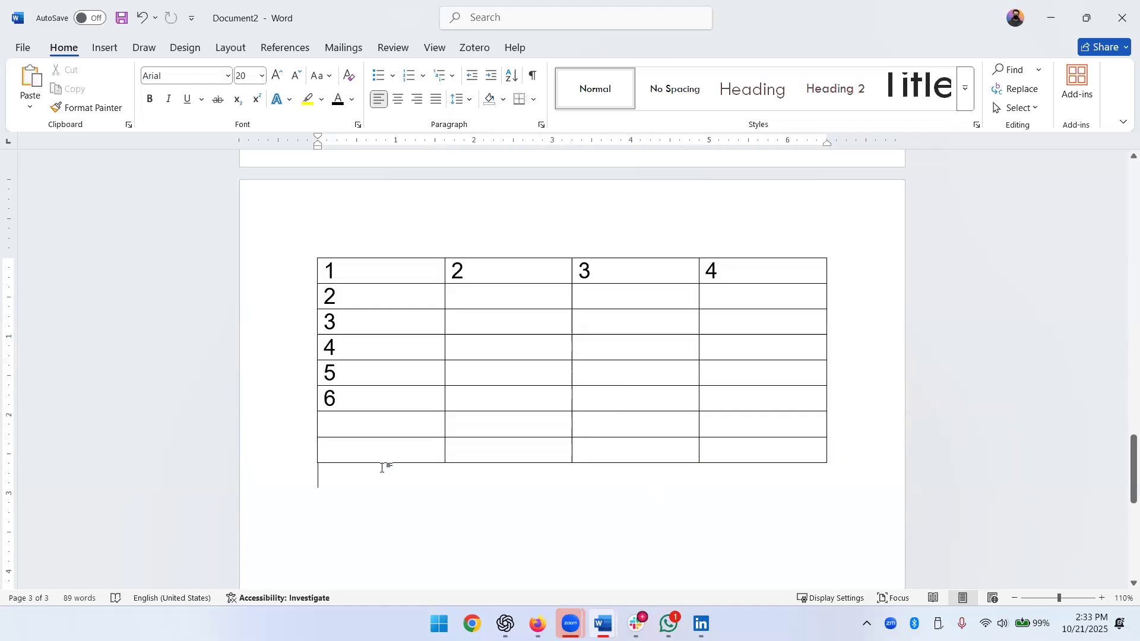
# Type 7 and 8 into the first cells of the two new rows
pyautogui.click(360, 422)
pyautogui.write('8')
pyautogui.press('BackSpace')
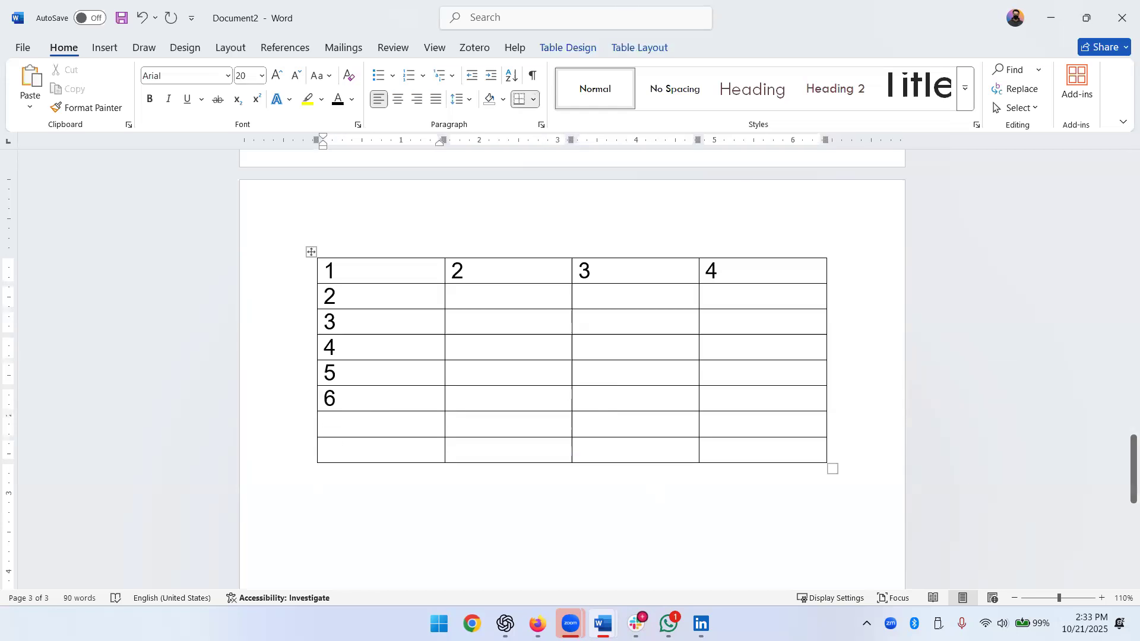
pyautogui.write('7')
pyautogui.click(346, 442)
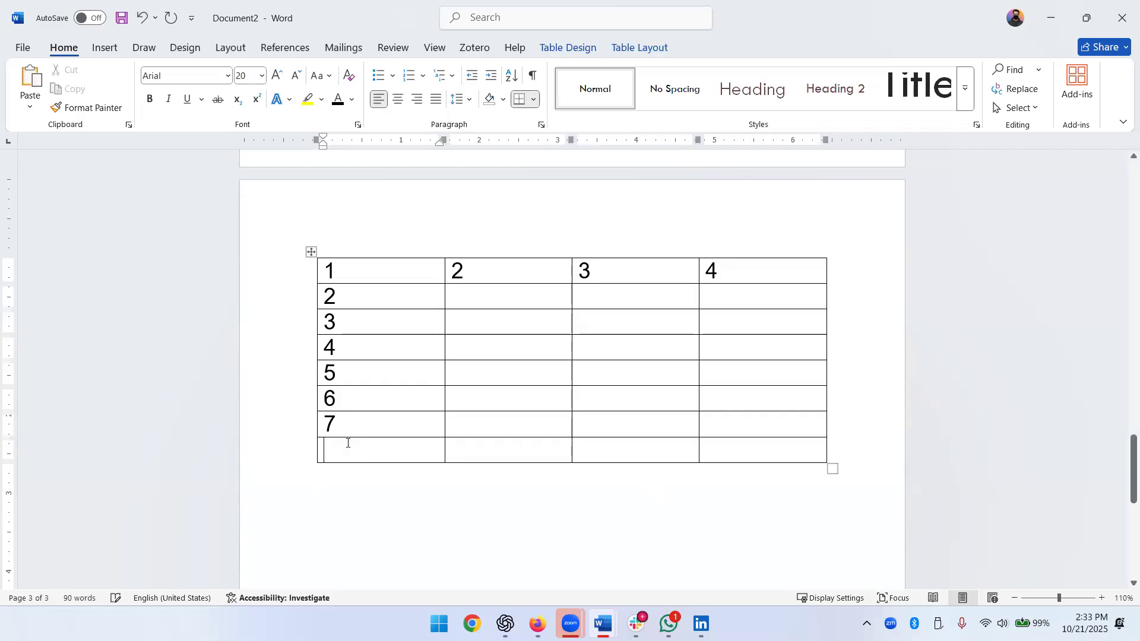
pyautogui.write('8')
pyautogui.click(401, 517)
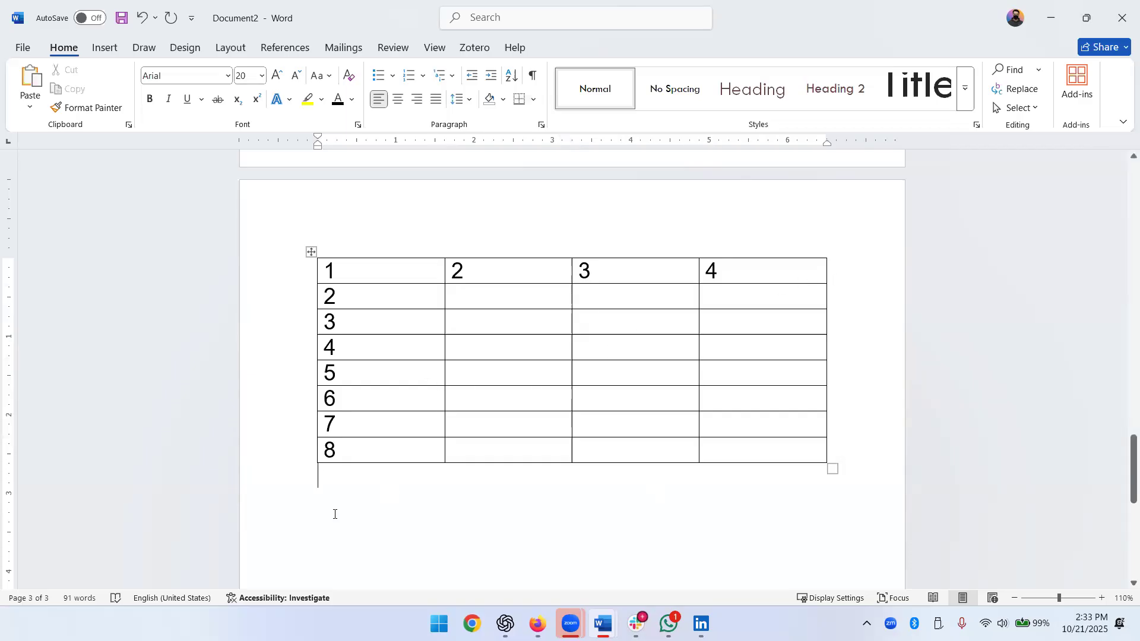
pyautogui.moveTo(314, 463)
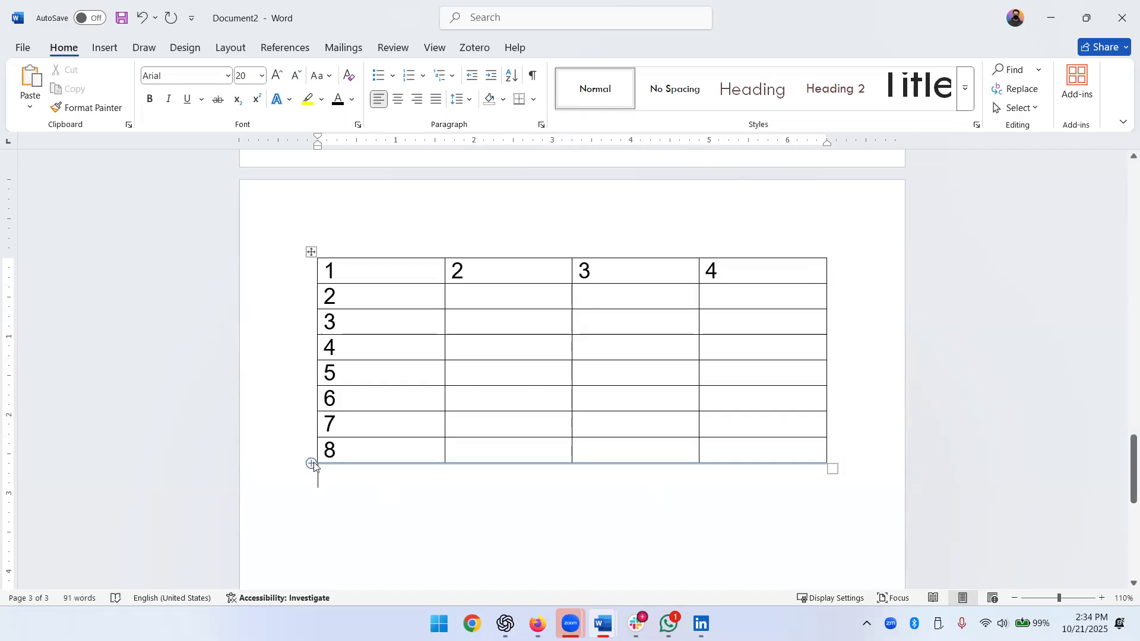
# Add a fifth column at the table's right edge and put 5 in its top cell
pyautogui.click(417, 265)
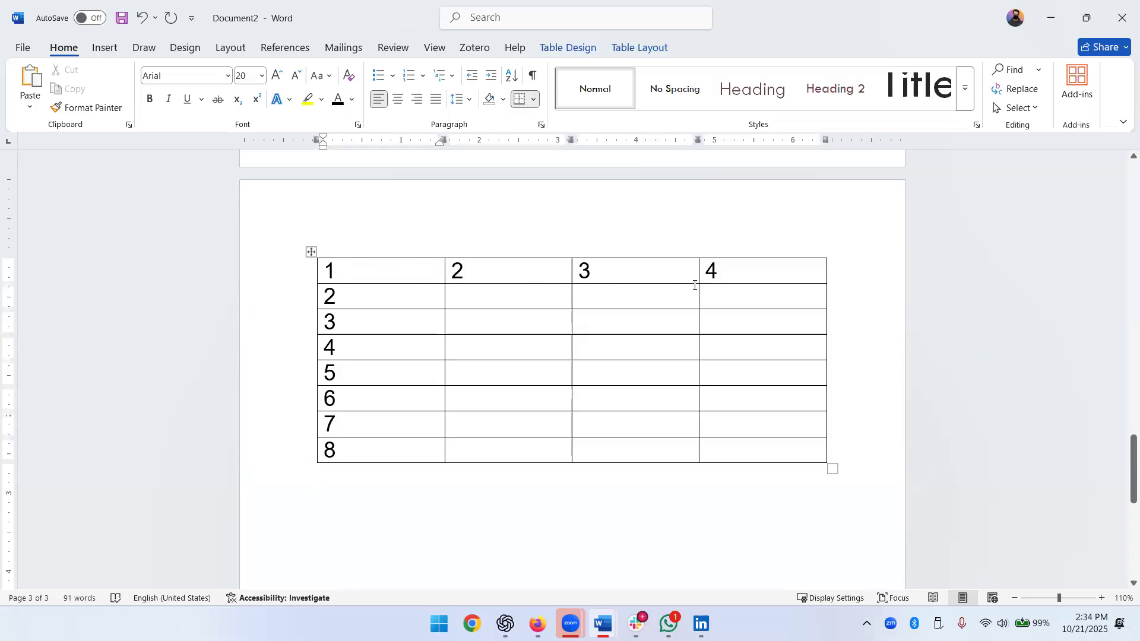
pyautogui.moveTo(828, 252)
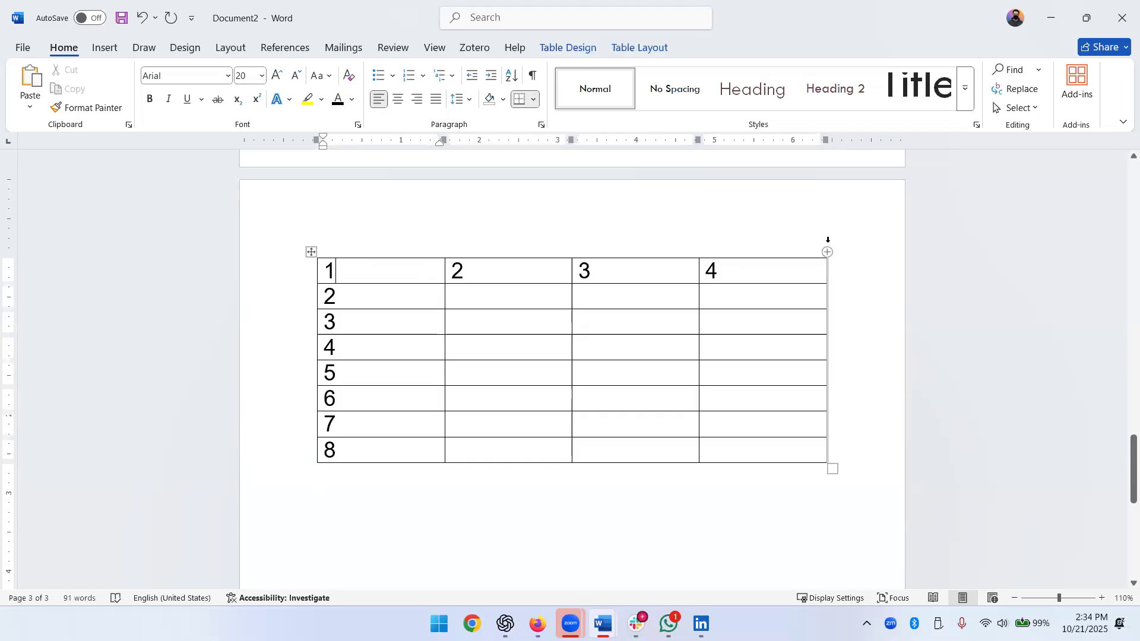
pyautogui.click(828, 252)
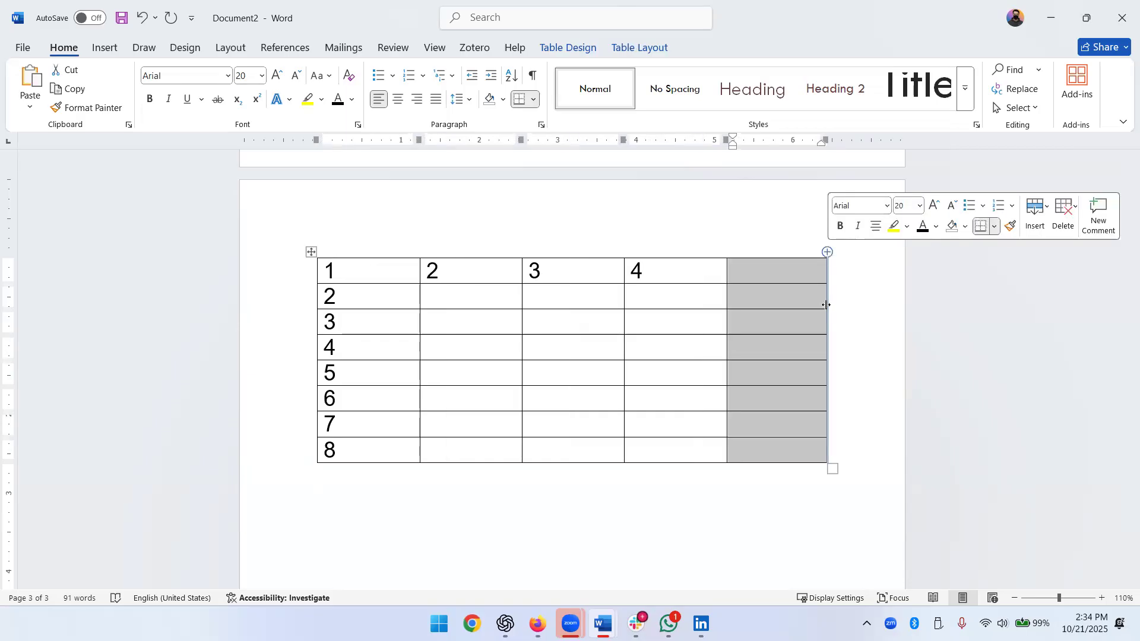
pyautogui.click(789, 303)
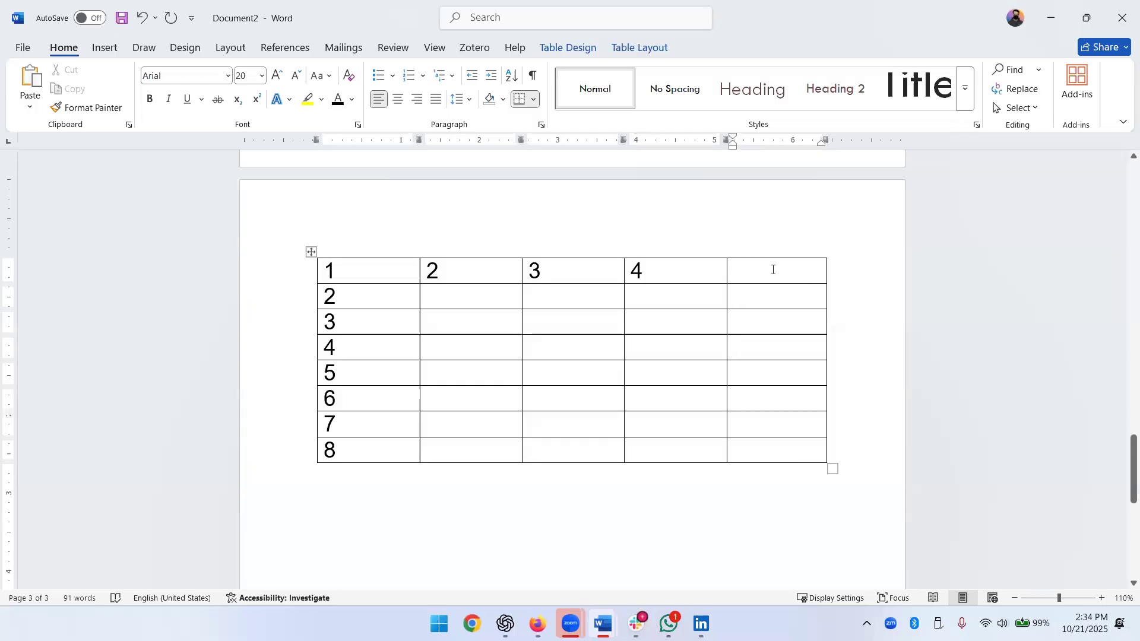
pyautogui.click(773, 270)
pyautogui.write('5')
pyautogui.click(783, 331)
pyautogui.click(793, 264)
# Add a sixth, empty column on the table's right side
pyautogui.moveTo(828, 255)
pyautogui.click(827, 252)
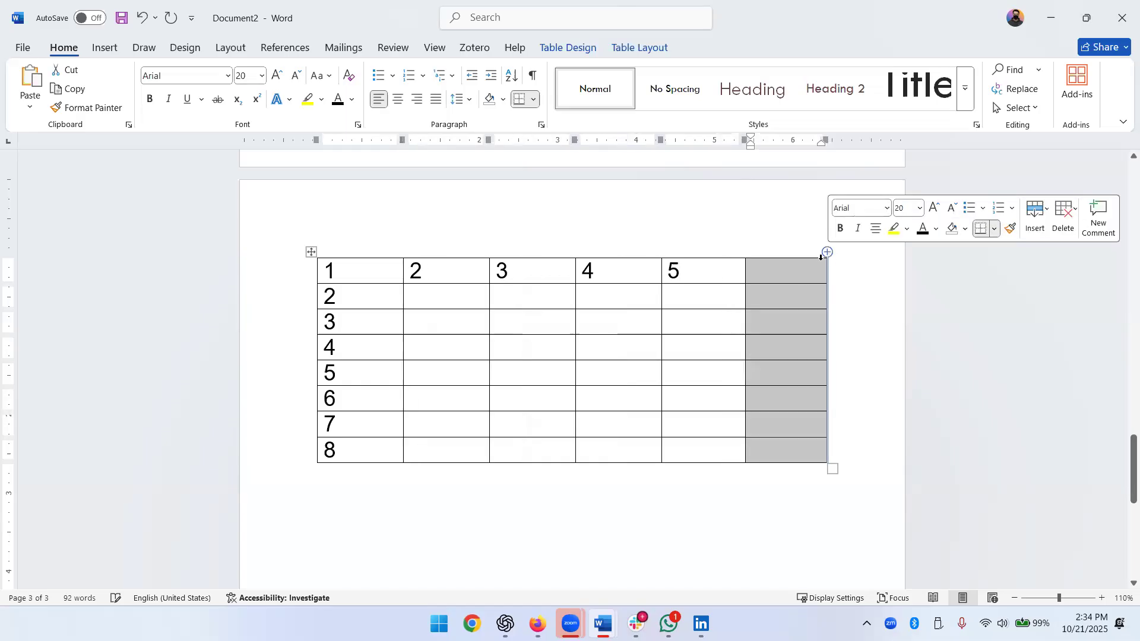
pyautogui.click(802, 273)
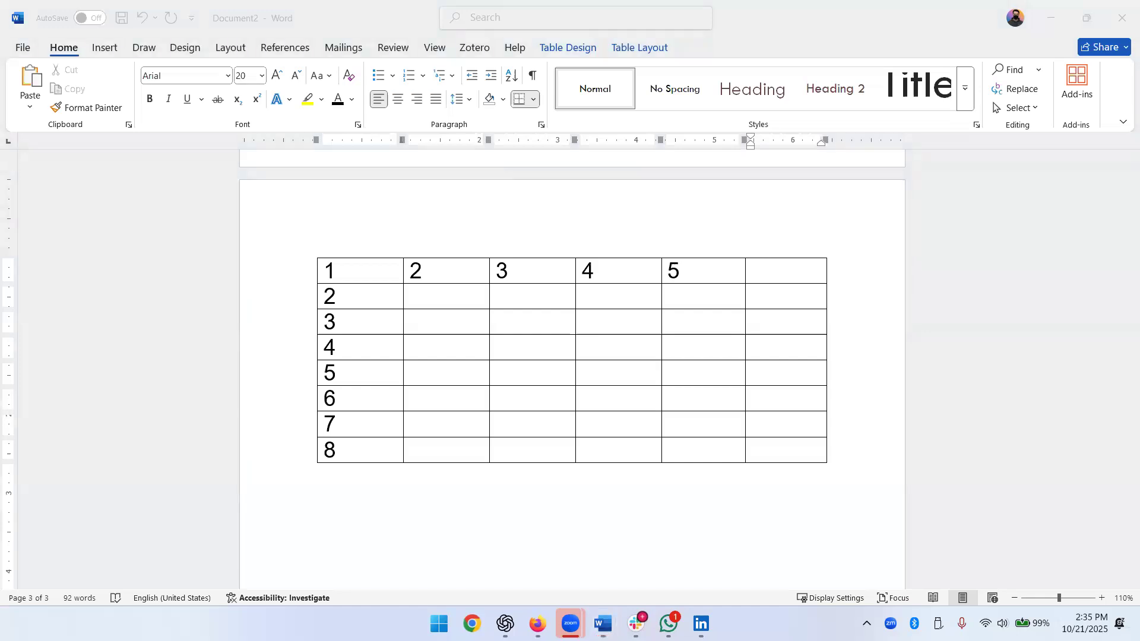
# Apply a Box page border from Design > Page Borders
pyautogui.click(216, 55)
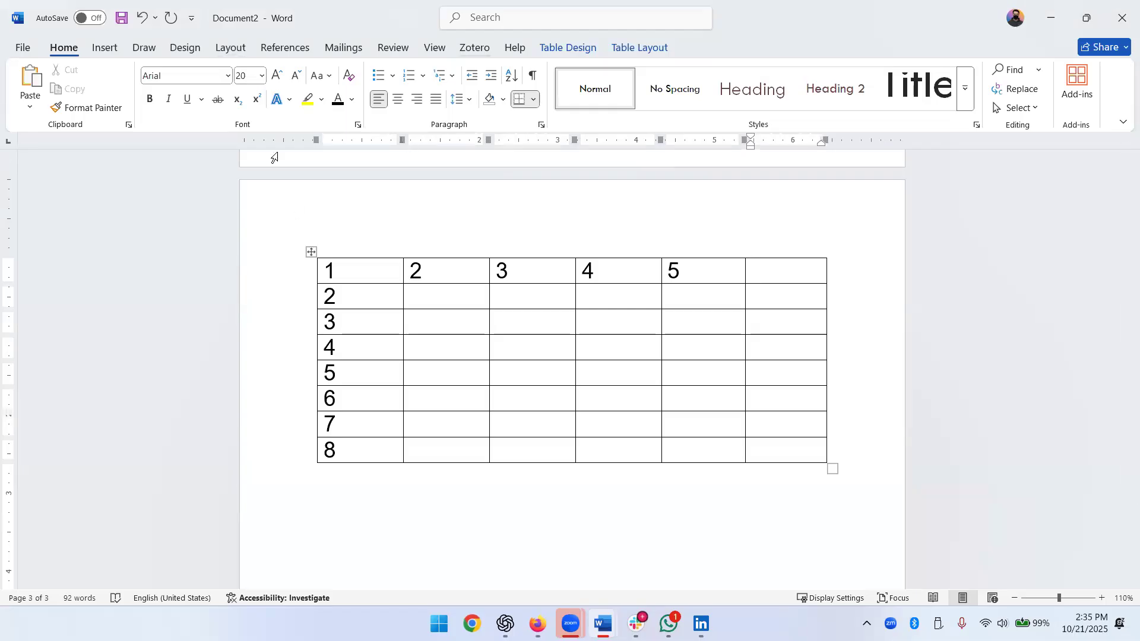
pyautogui.click(231, 52)
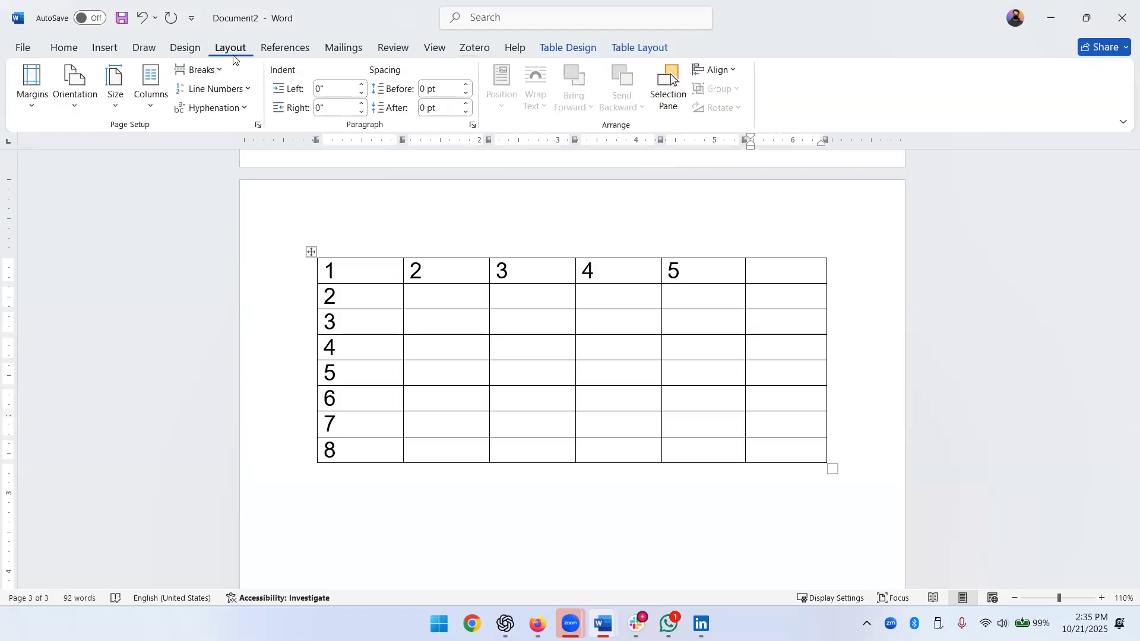
pyautogui.click(177, 52)
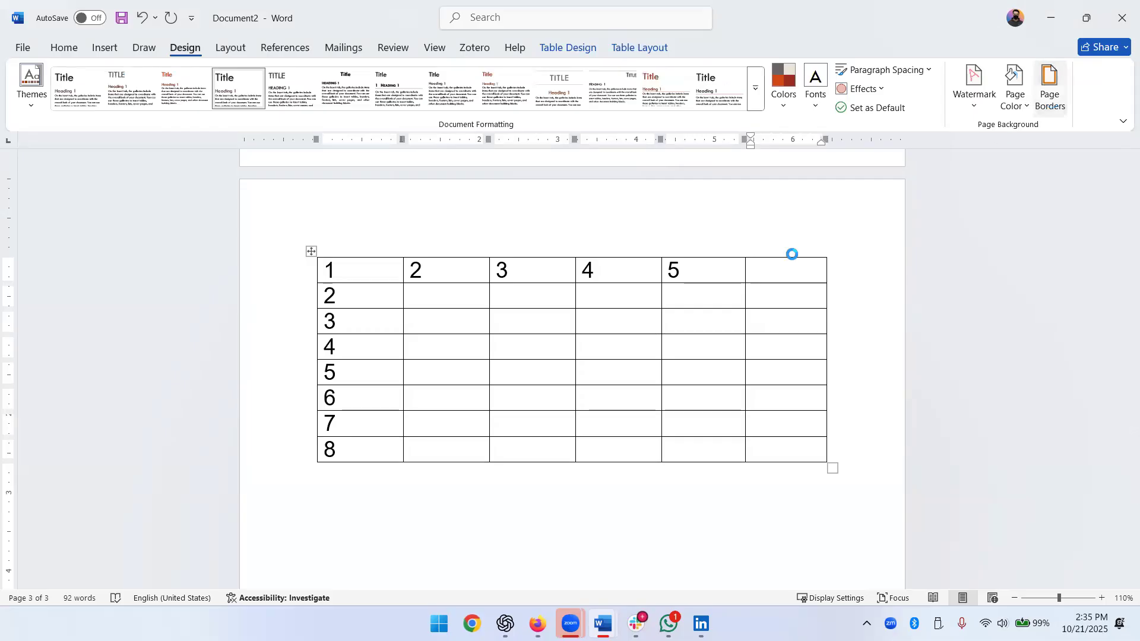
pyautogui.click(374, 254)
pyautogui.click(673, 435)
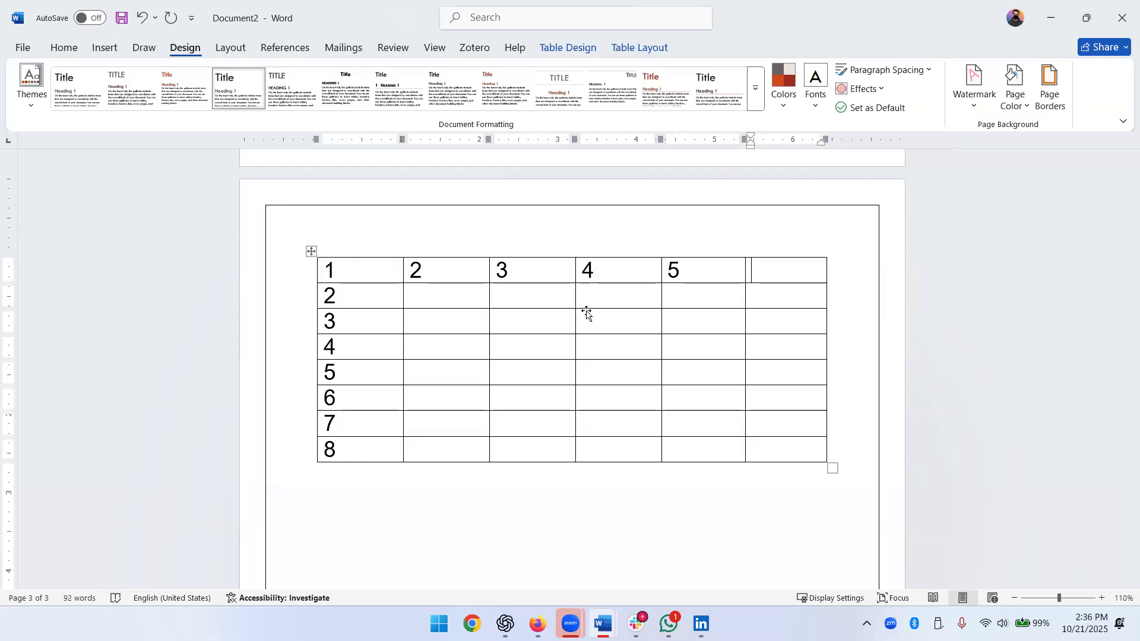
# Return to the table and place the caret in the sixth column's top cell
pyautogui.scroll(10, 588, 311)
pyautogui.scroll(4, 625, 284)
pyautogui.scroll(-12, 650, 496)
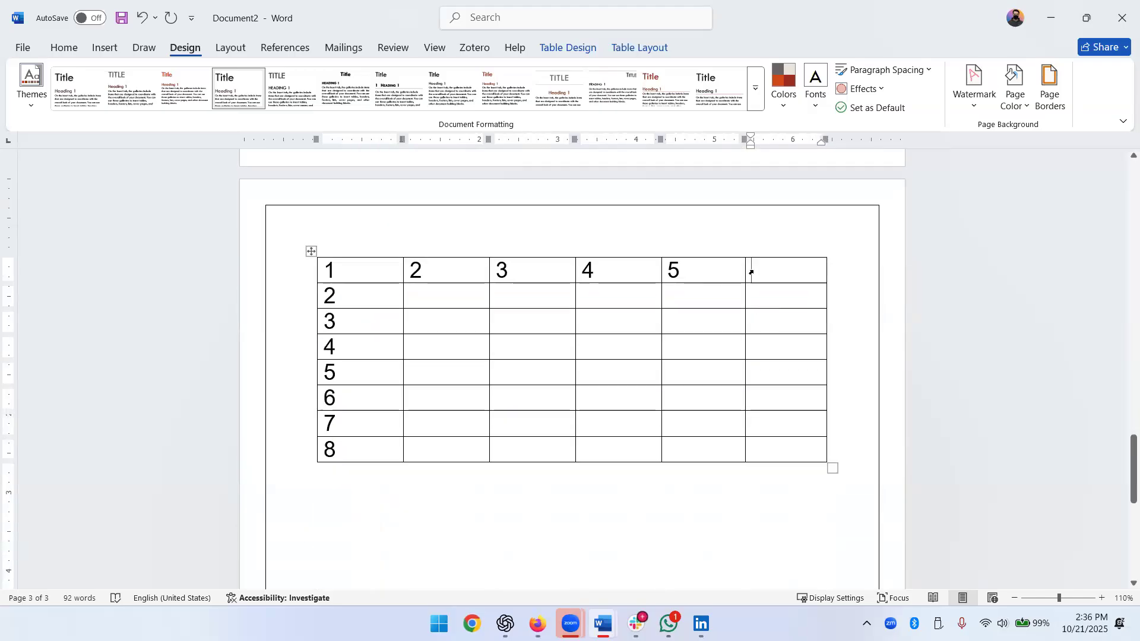
pyautogui.click(722, 533)
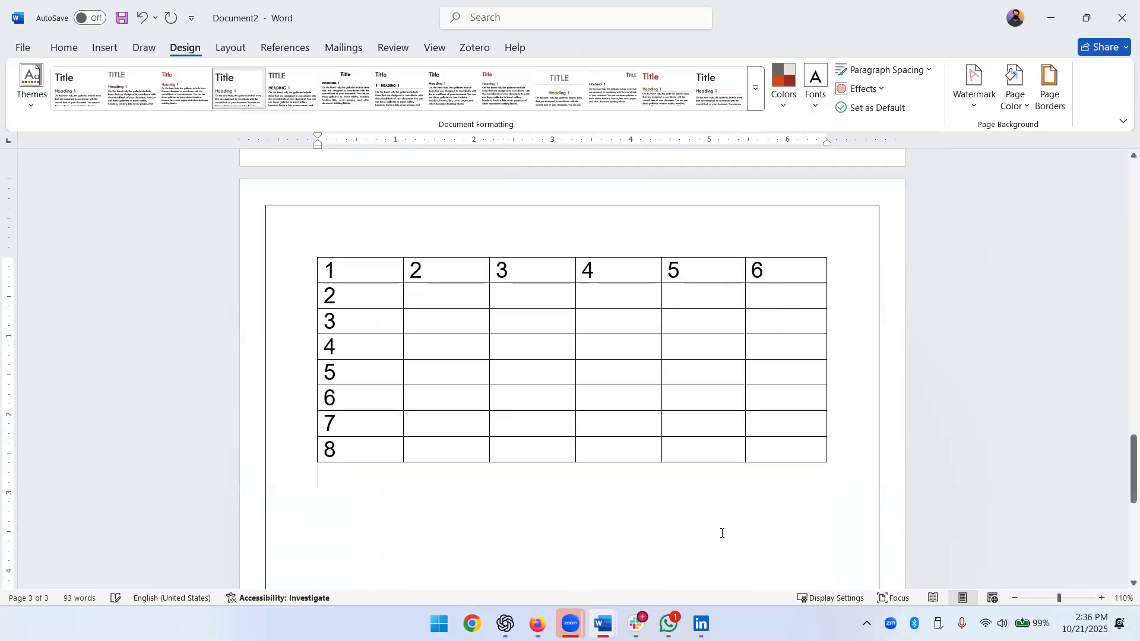
pyautogui.click(772, 270)
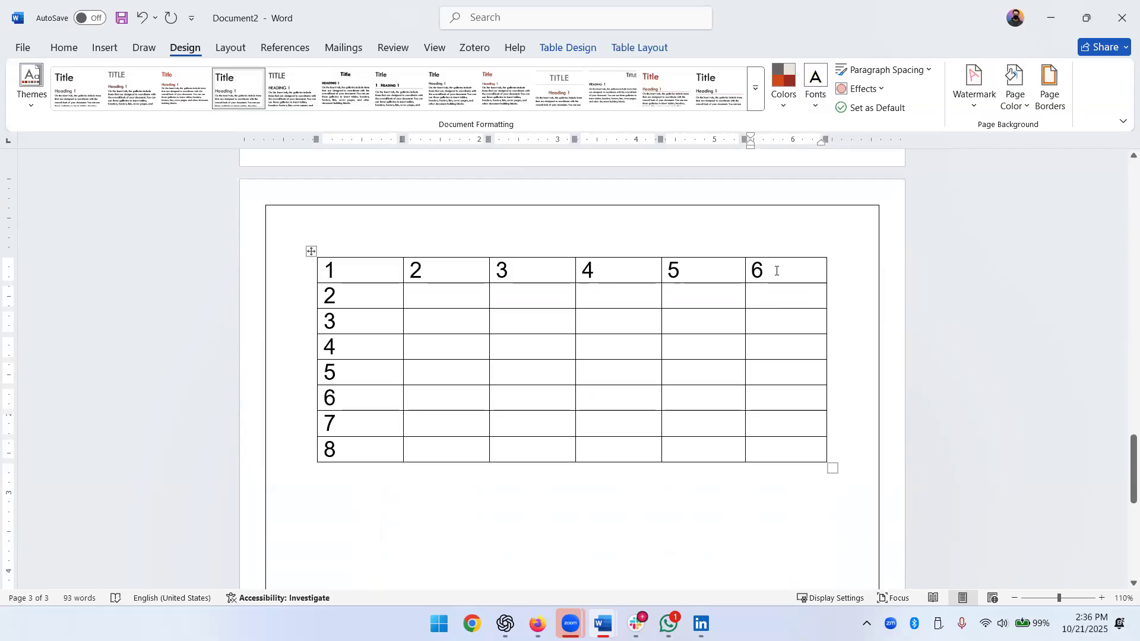
# Select the table's last column and open the mini toolbar's Delete options
pyautogui.moveTo(778, 280); pyautogui.dragTo(787, 454)
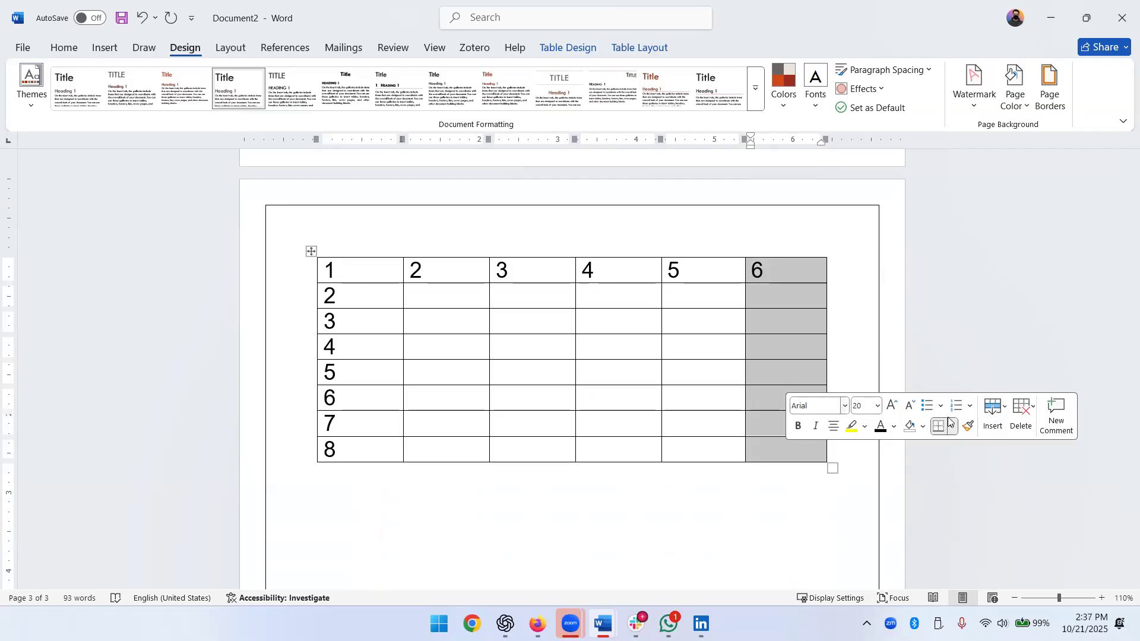
pyautogui.click(1024, 423)
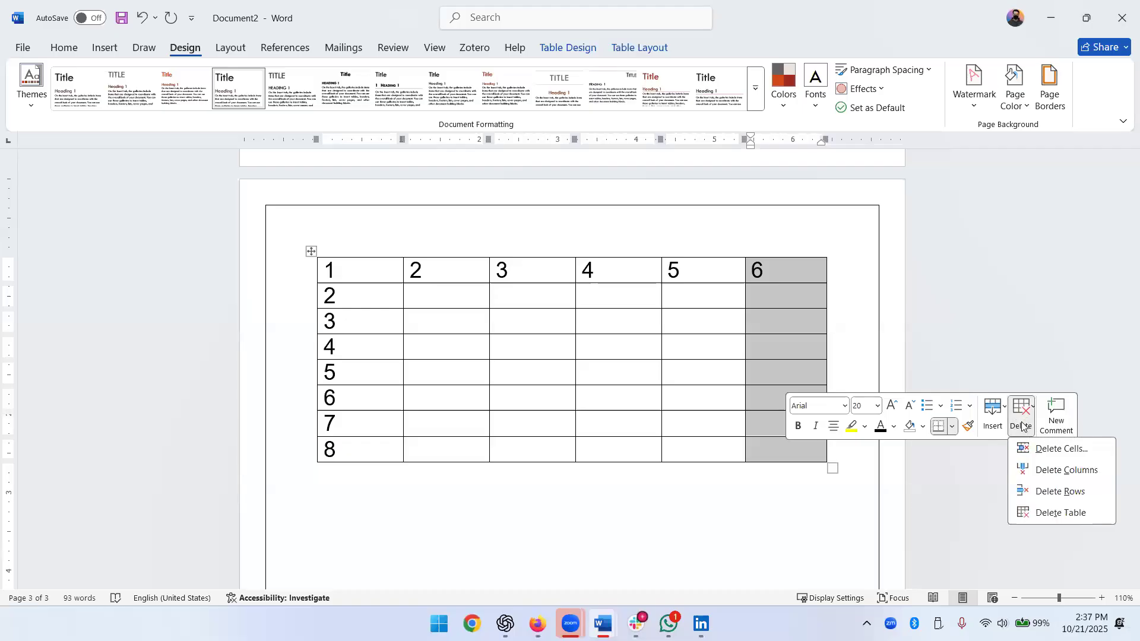
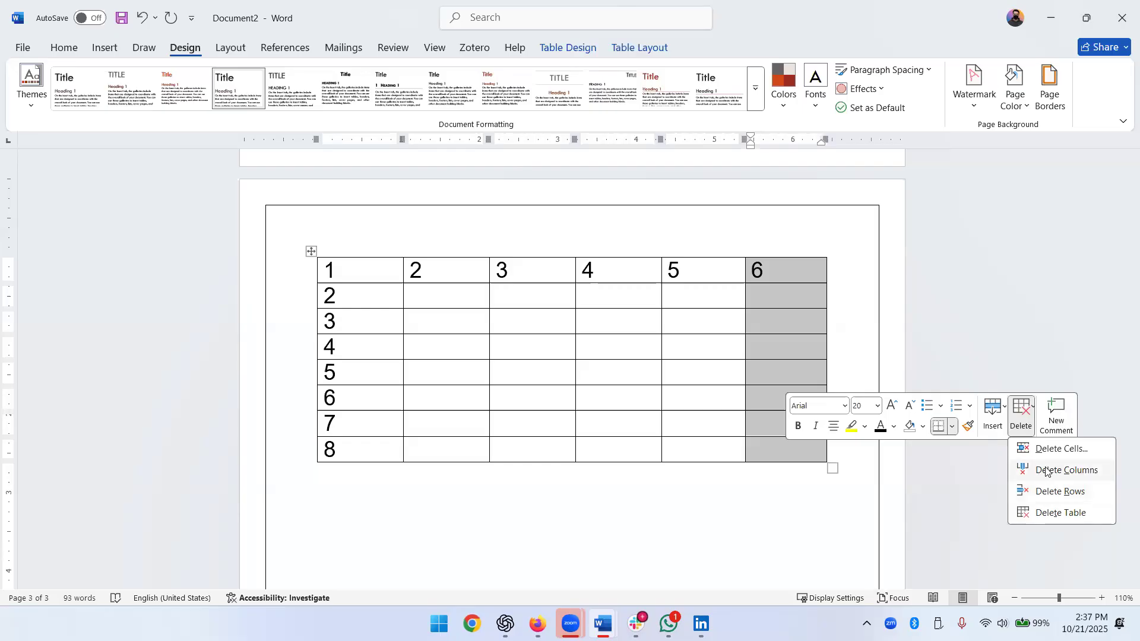
# Delete the sixth and fifth columns so the table has four columns
pyautogui.click(1050, 470)
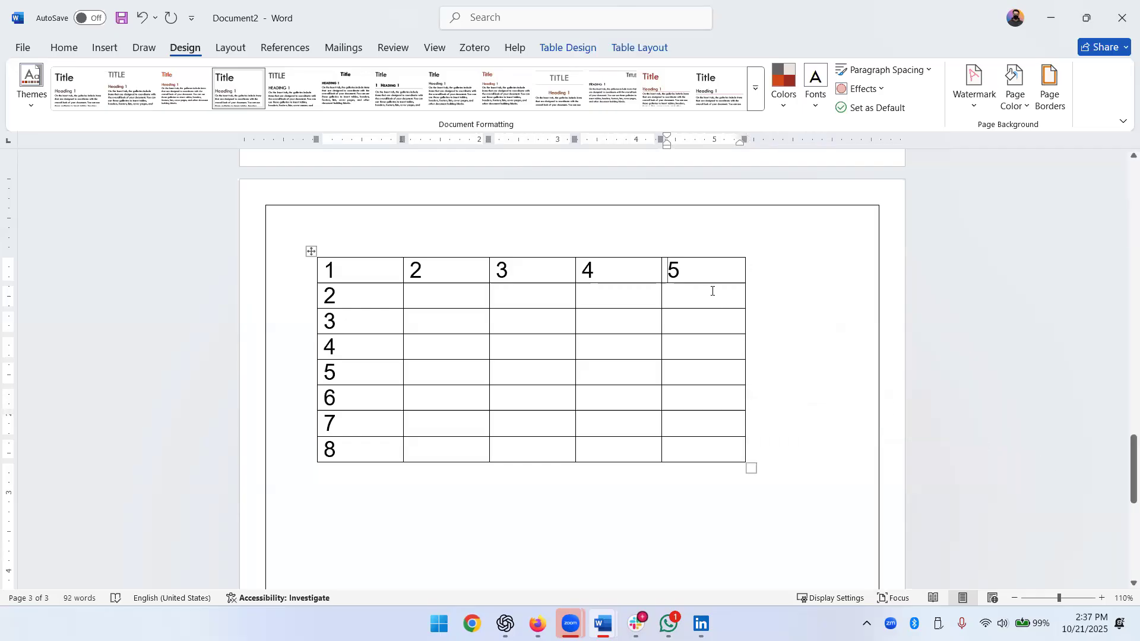
pyautogui.moveTo(692, 273); pyautogui.dragTo(689, 449)
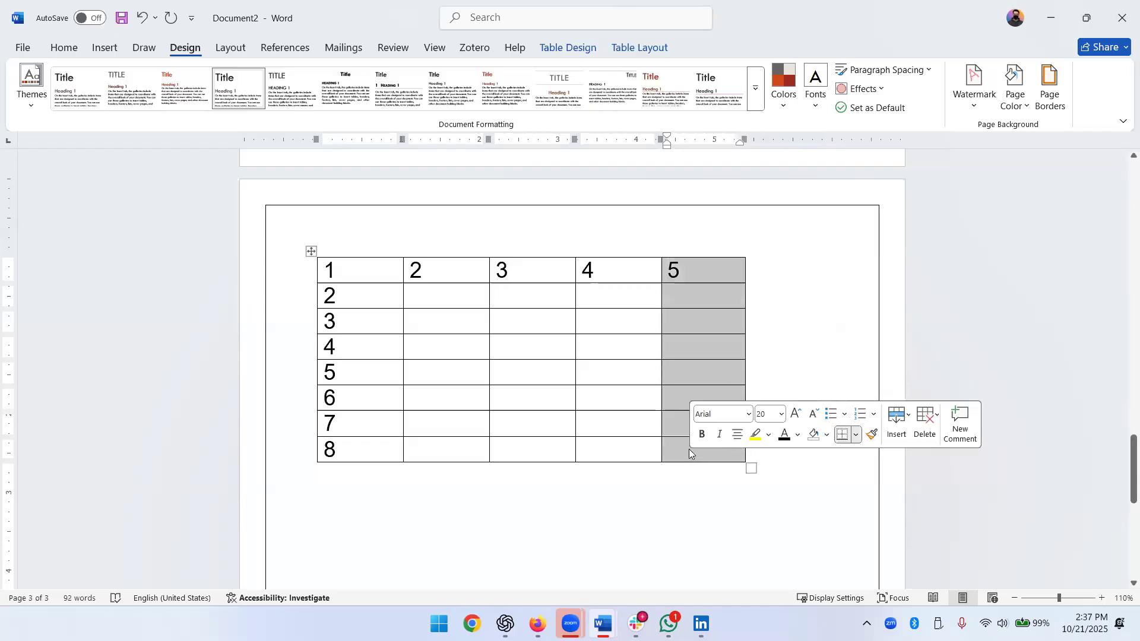
pyautogui.click(924, 434)
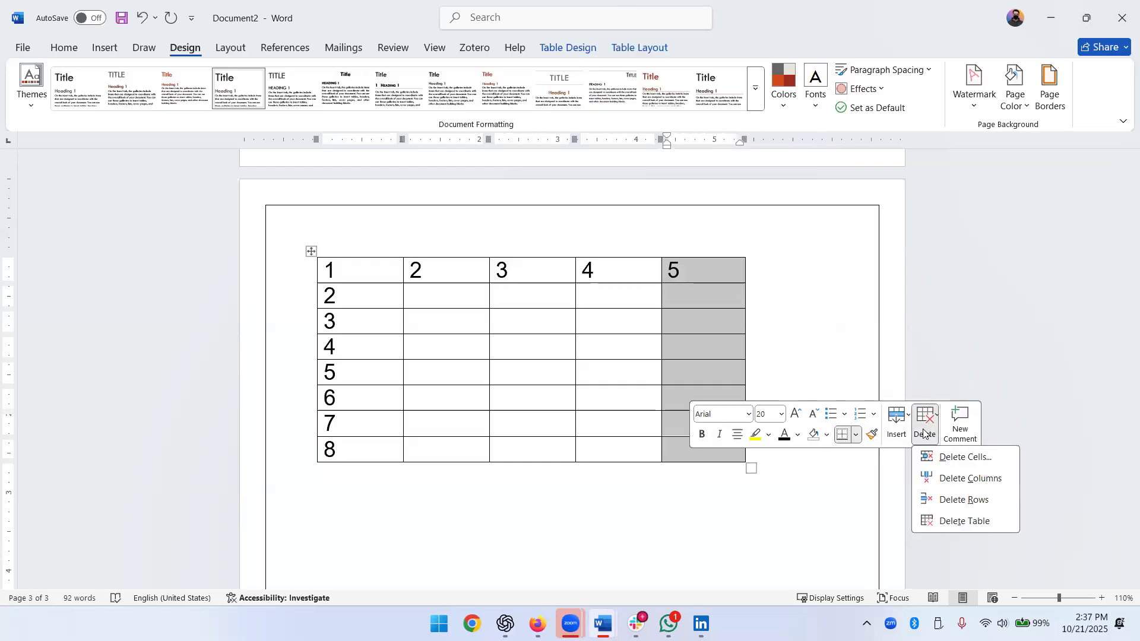
pyautogui.click(931, 481)
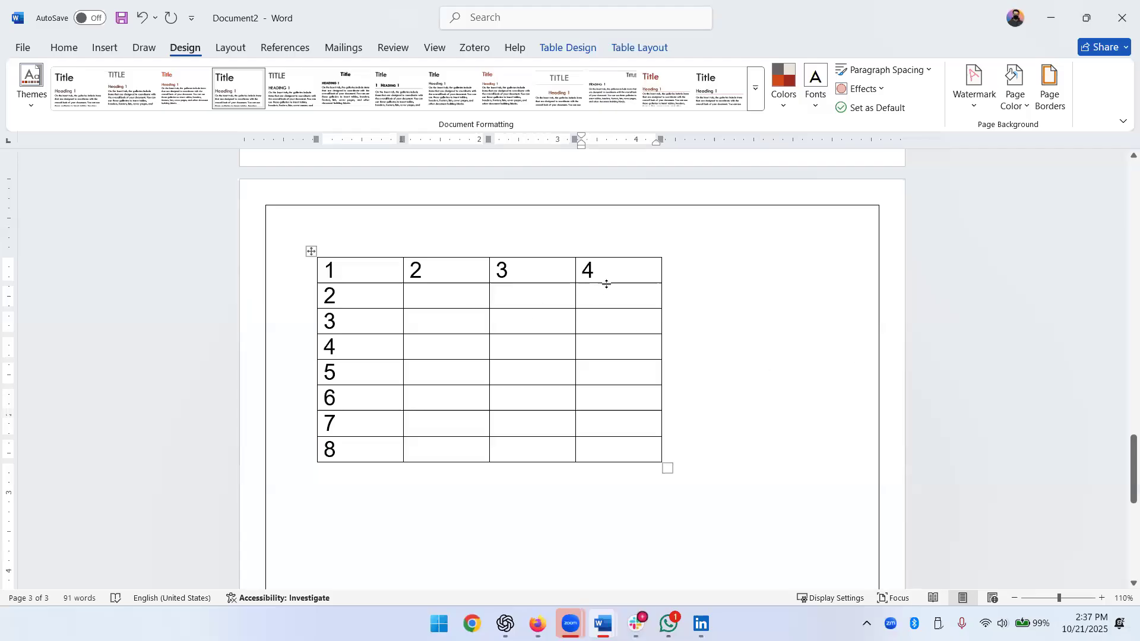
# Clear the numbers 4, 3 and 2 from the header row cells
pyautogui.press('BackSpace')
pyautogui.click(512, 270)
pyautogui.press('BackSpace')
pyautogui.click(436, 277)
pyautogui.press('BackSpace')
# Clear the numbers 1 through 8 from the first column's cells
pyautogui.click(351, 273)
pyautogui.press('BackSpace')
pyautogui.click(351, 300)
pyautogui.press('BackSpace')
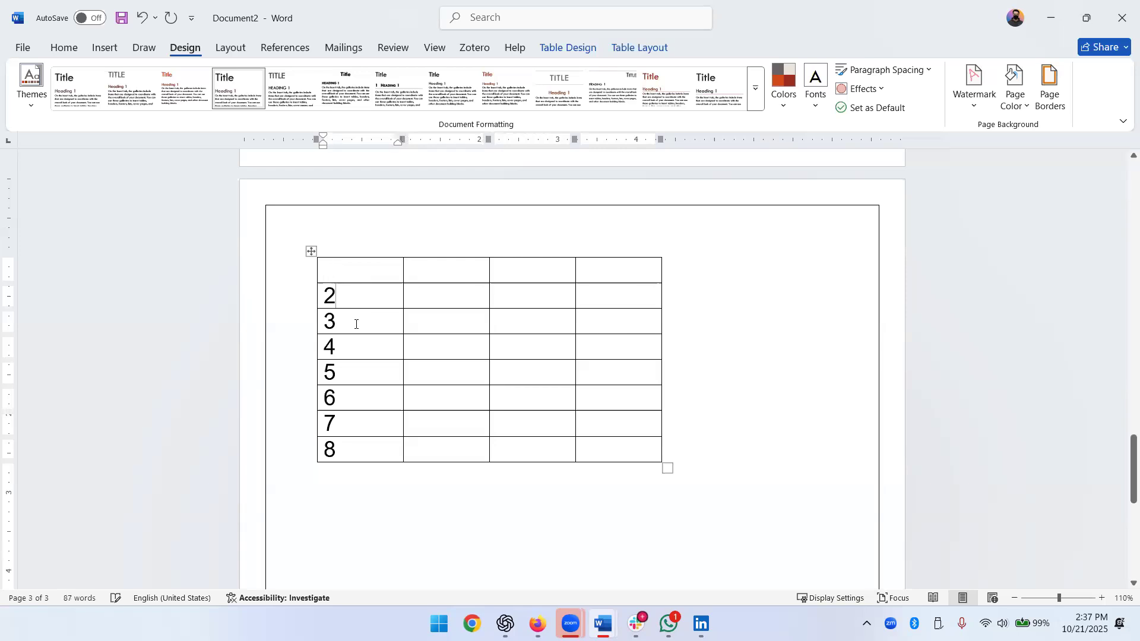
pyautogui.click(358, 328)
pyautogui.press('BackSpace')
pyautogui.click(358, 354)
pyautogui.press('BackSpace')
pyautogui.click(359, 381)
pyautogui.press('BackSpace')
pyautogui.click(351, 412)
pyautogui.press('BackSpace')
pyautogui.click(352, 423)
pyautogui.press('BackSpace')
pyautogui.click(351, 449)
pyautogui.press('BackSpace')
pyautogui.click(795, 440)
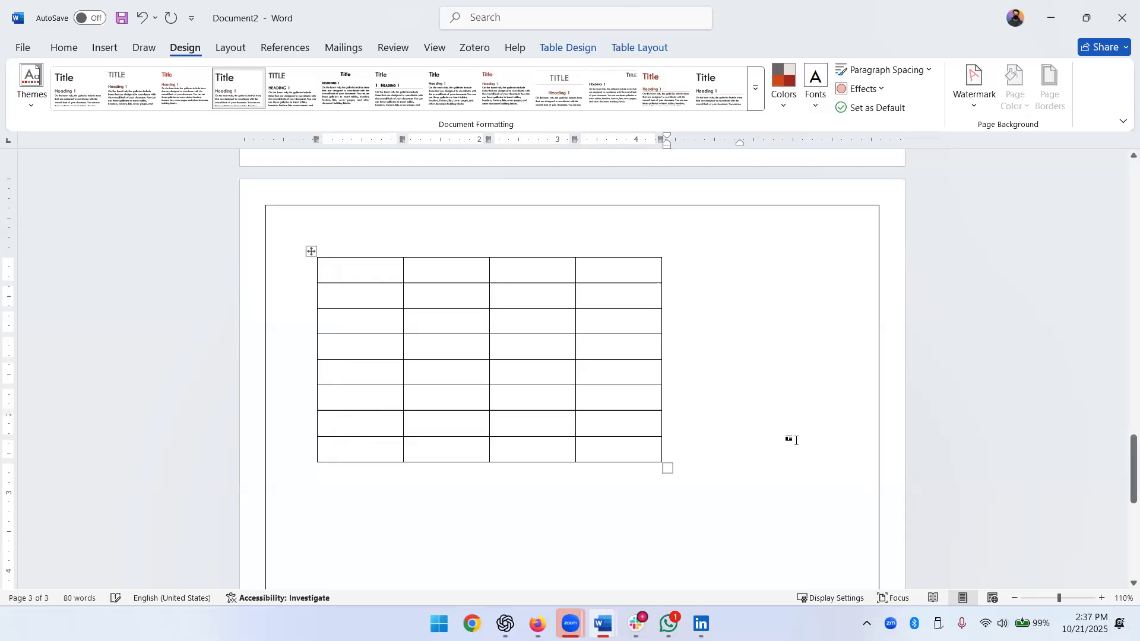
pyautogui.scroll(10, 795, 440)
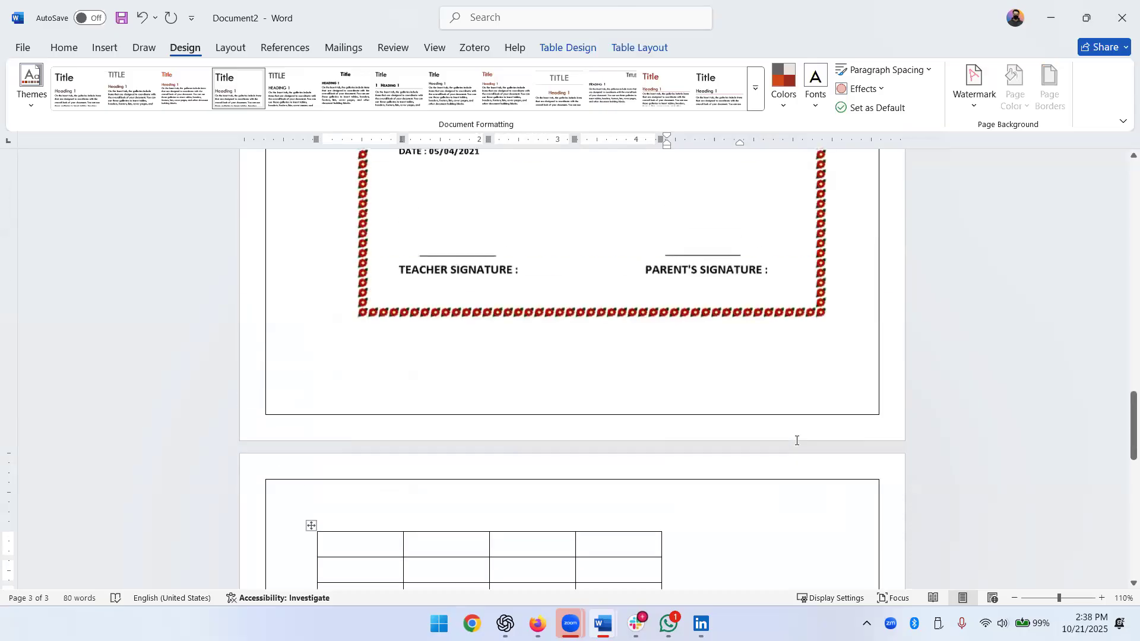
pyautogui.scroll(5, 796, 442)
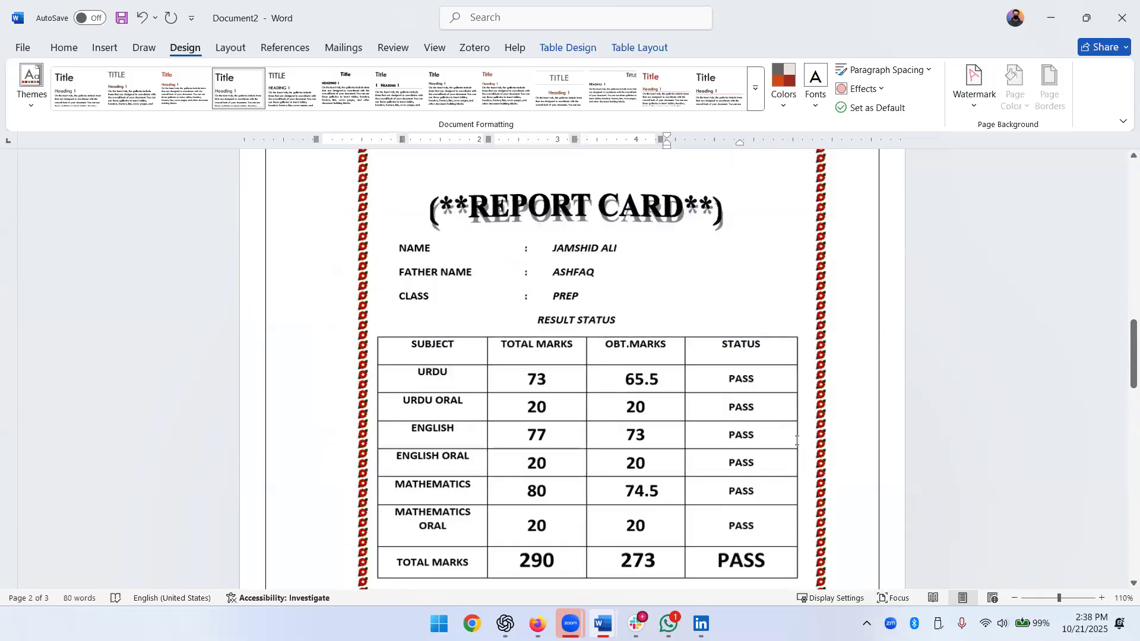
pyautogui.scroll(5, 796, 442)
pyautogui.scroll(-10, 797, 443)
pyautogui.scroll(-3, 795, 437)
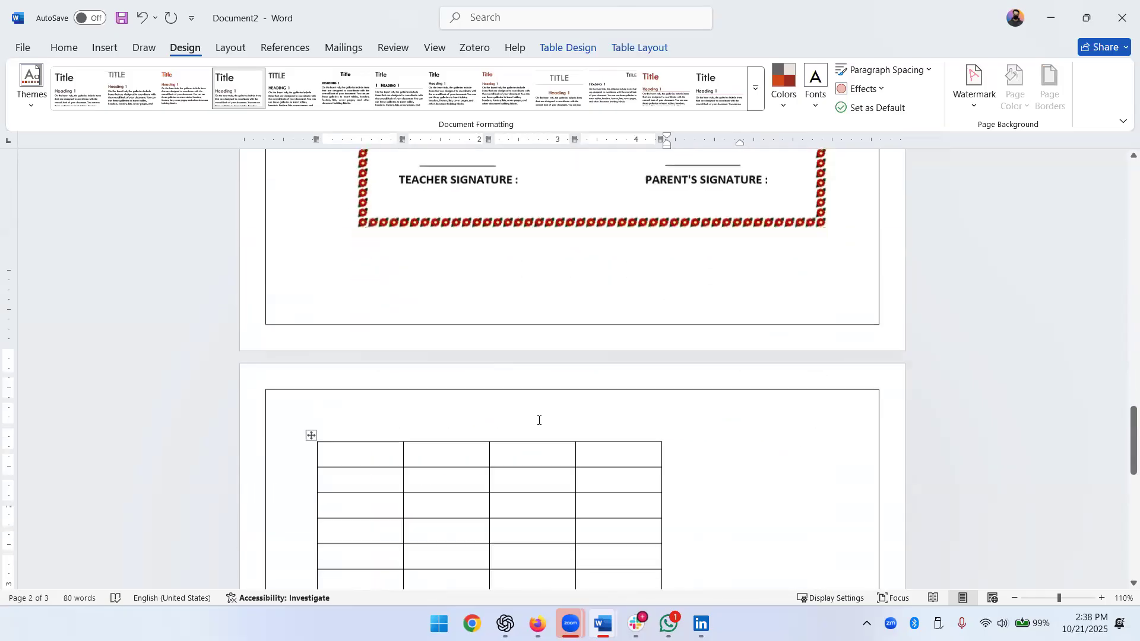
pyautogui.click(346, 327)
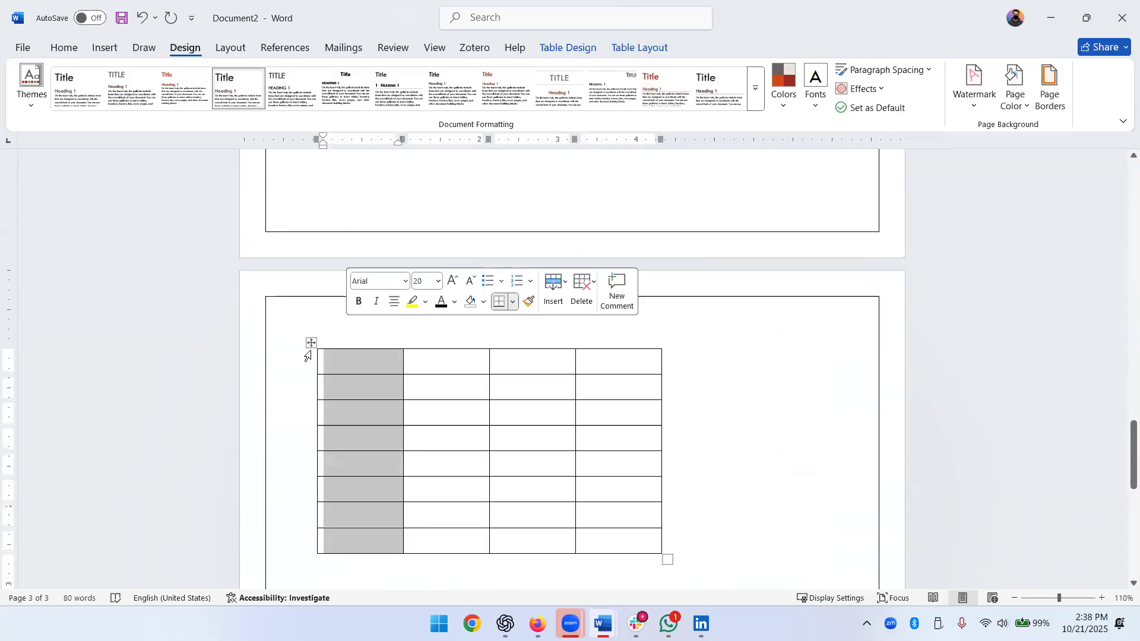
pyautogui.click(307, 356)
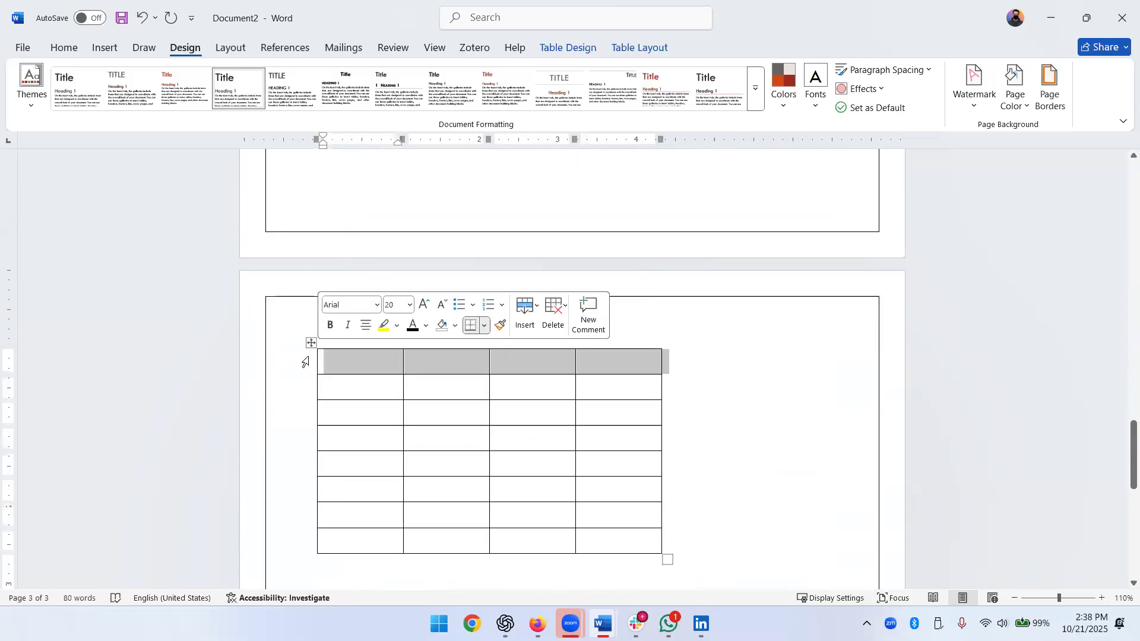
pyautogui.click(696, 408)
pyautogui.scroll(-2, 801, 456)
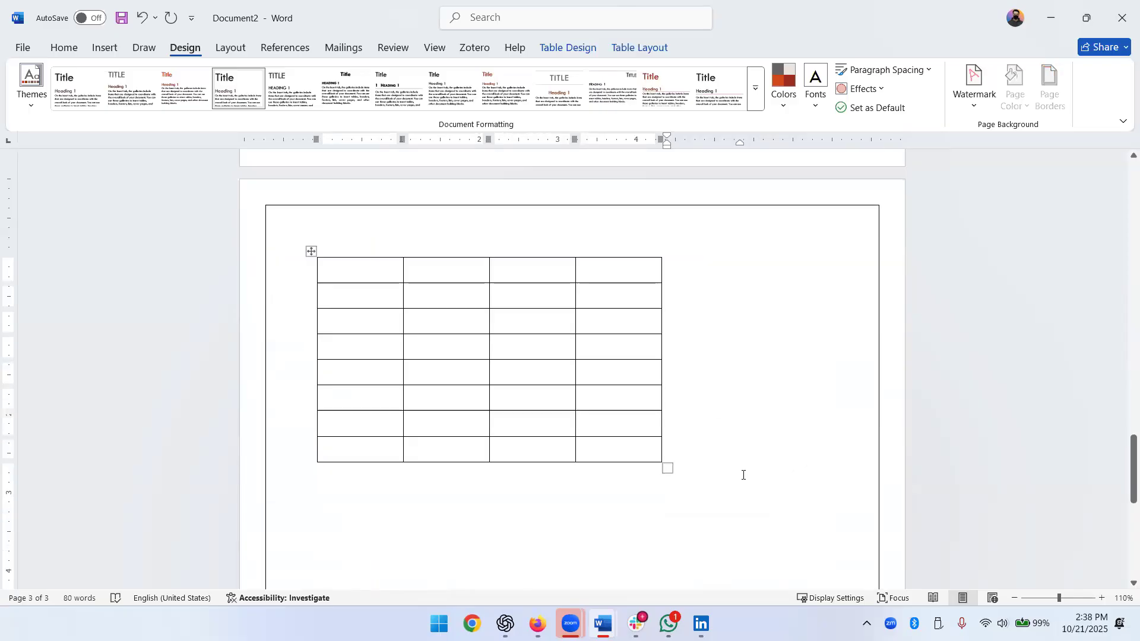
pyautogui.keyDown('ctrl'); pyautogui.scroll(-1, 743, 475); pyautogui.keyUp('ctrl')
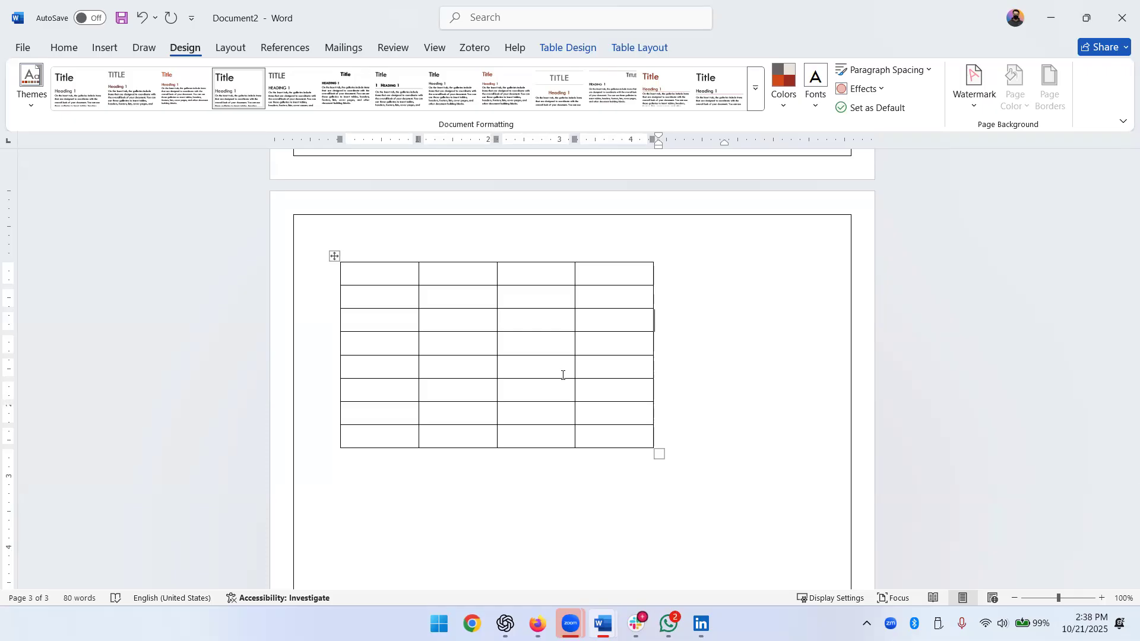
pyautogui.scroll(10, 563, 375)
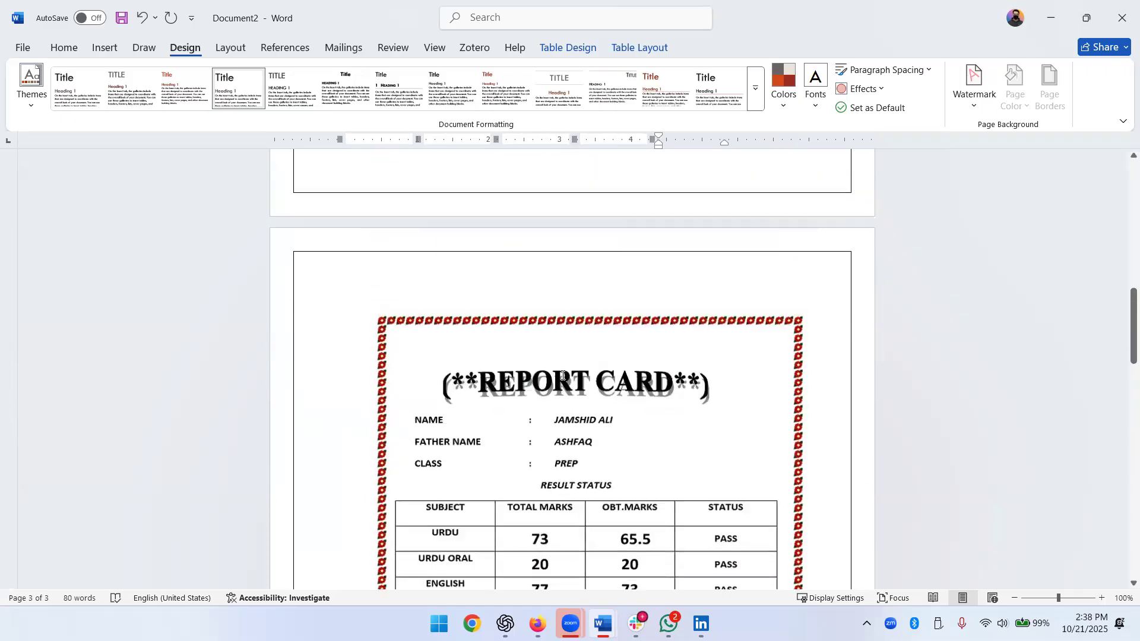
pyautogui.scroll(10, 562, 375)
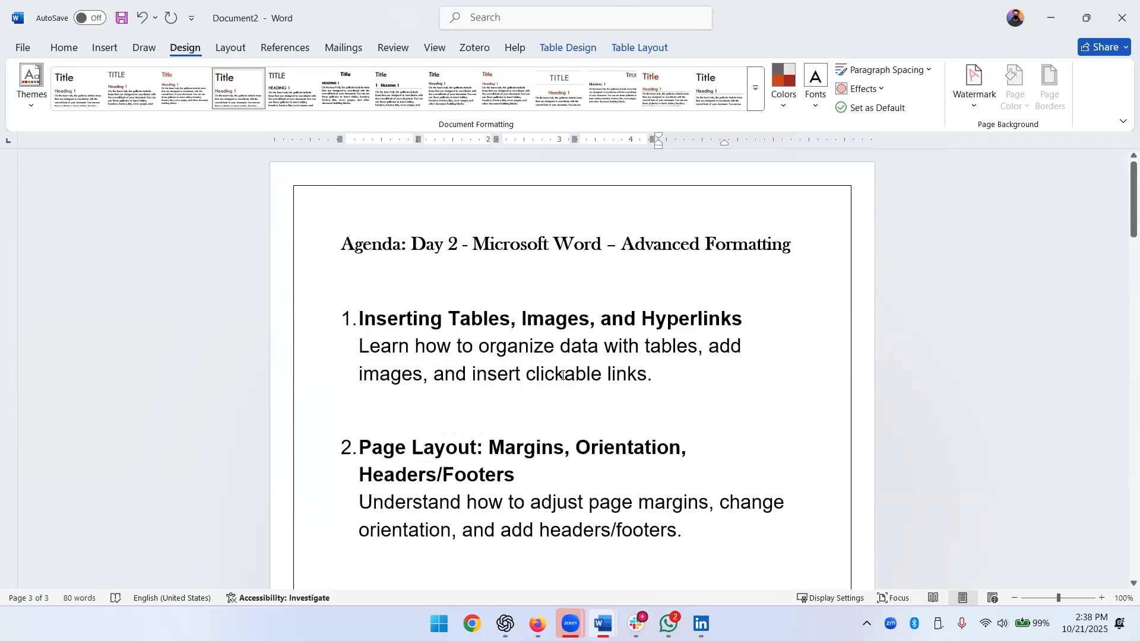
pyautogui.scroll(-15, 561, 376)
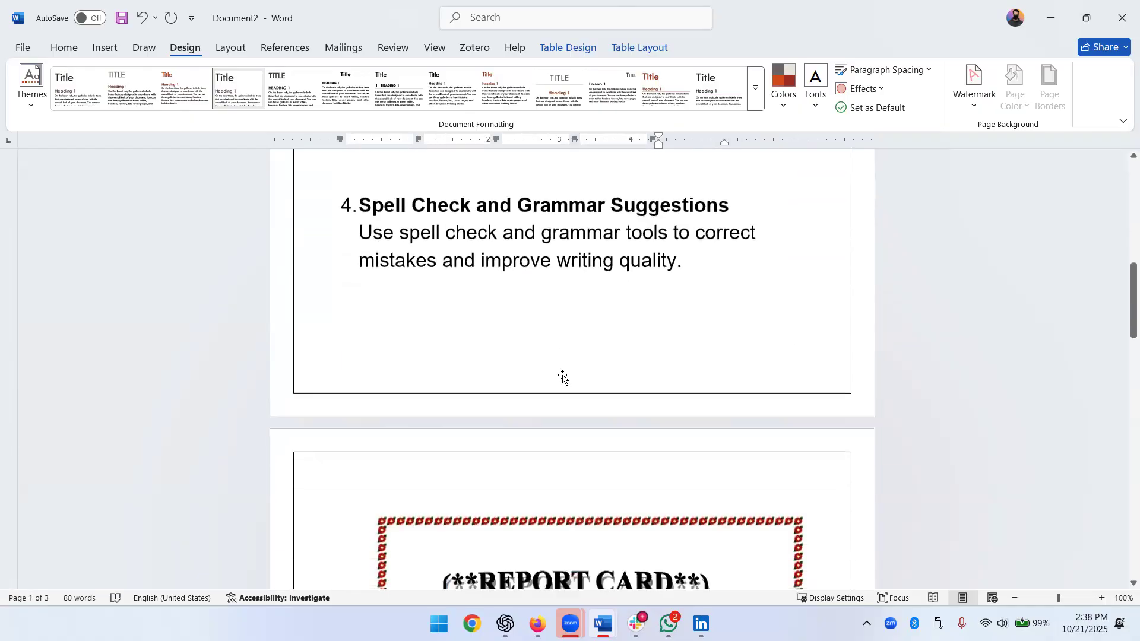
pyautogui.scroll(-6, 563, 375)
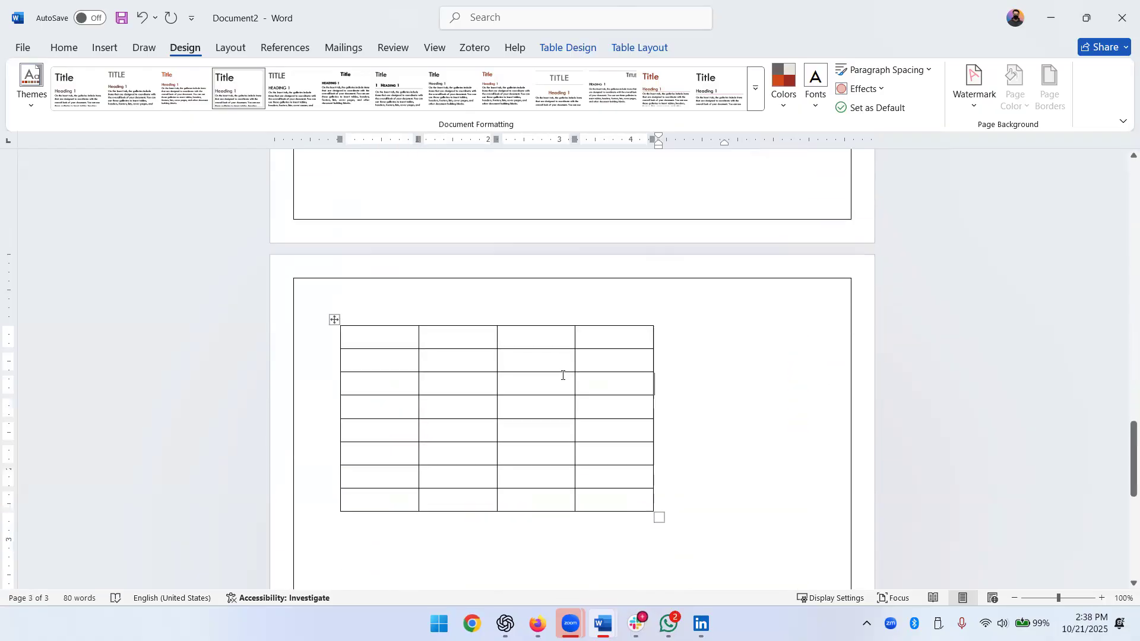
pyautogui.scroll(-5, 563, 375)
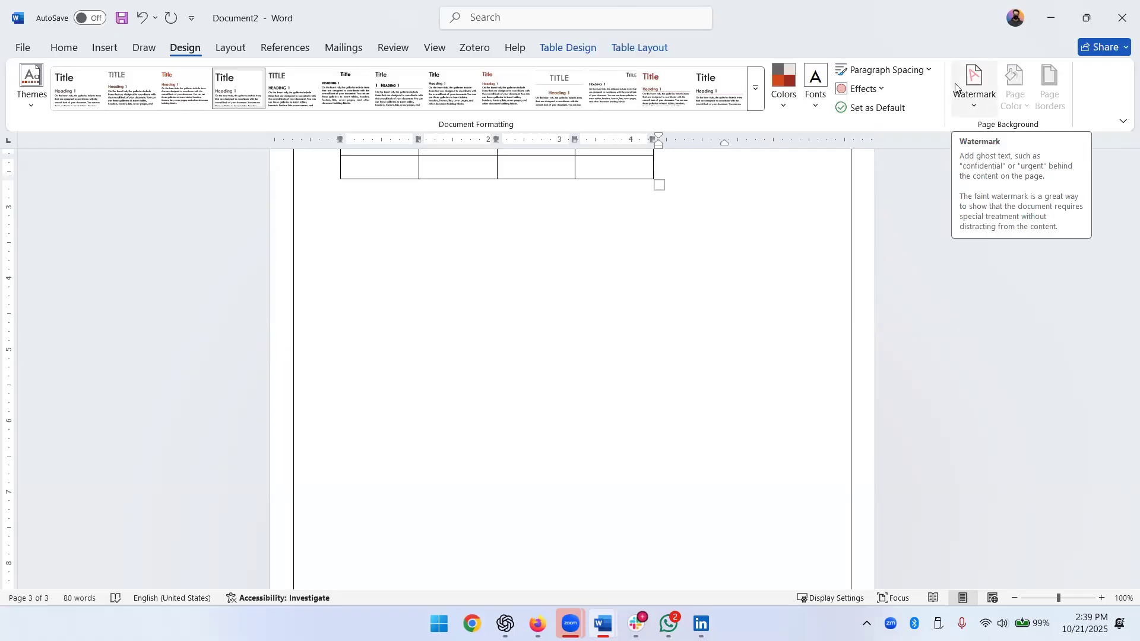
# Insert a page break (Ctrl+Enter) below the table to start a blank page 4
pyautogui.click(558, 363)
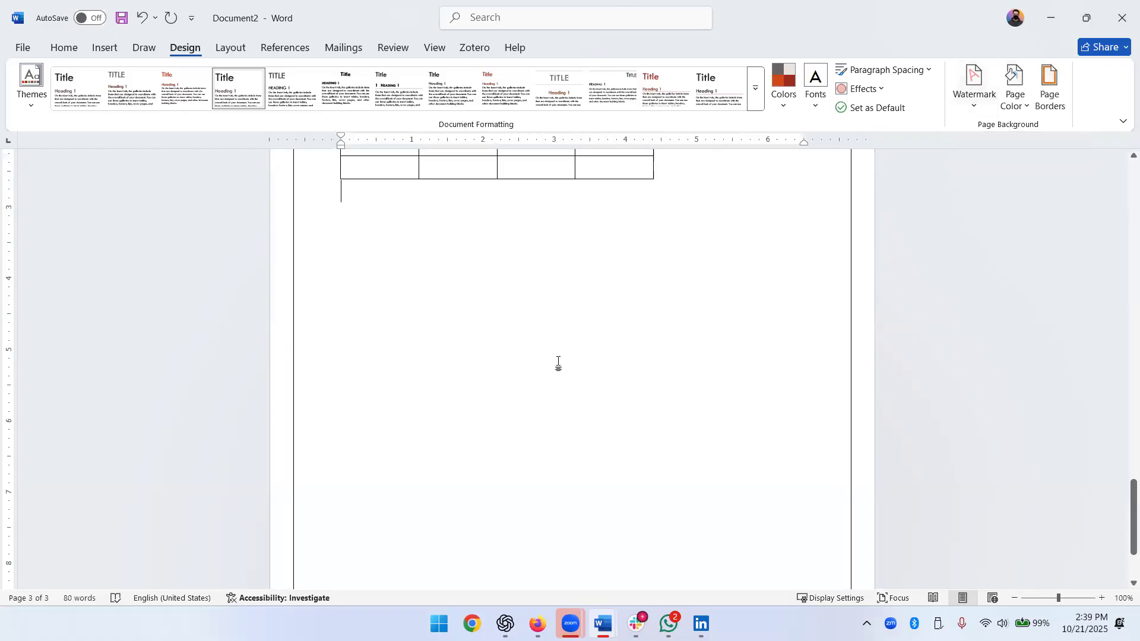
pyautogui.scroll(-3, 558, 363)
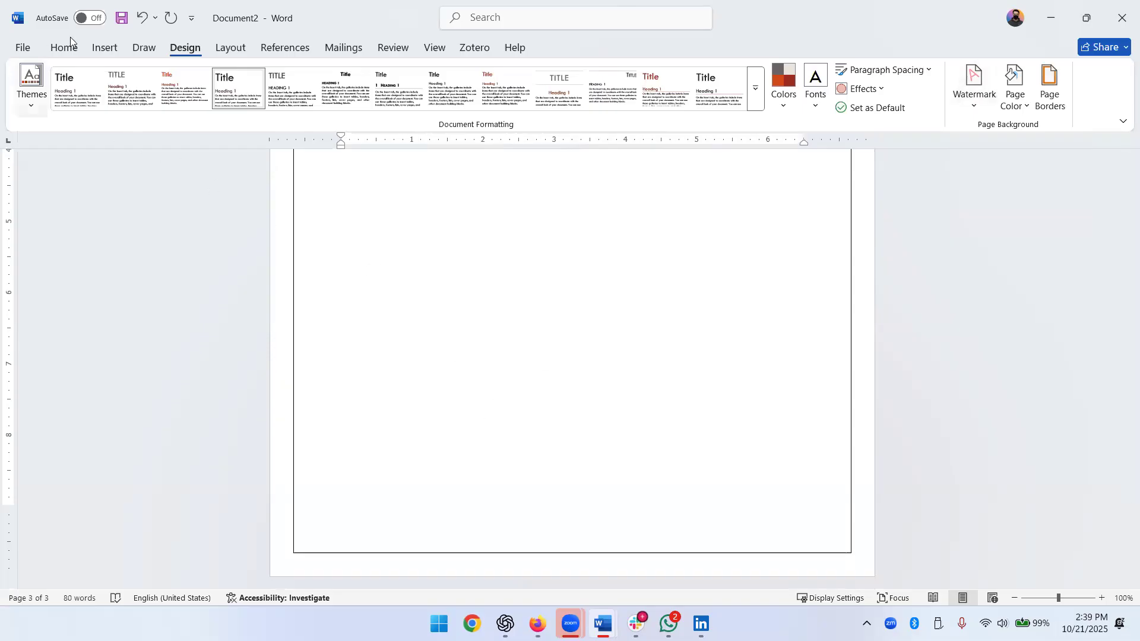
pyautogui.click(102, 49)
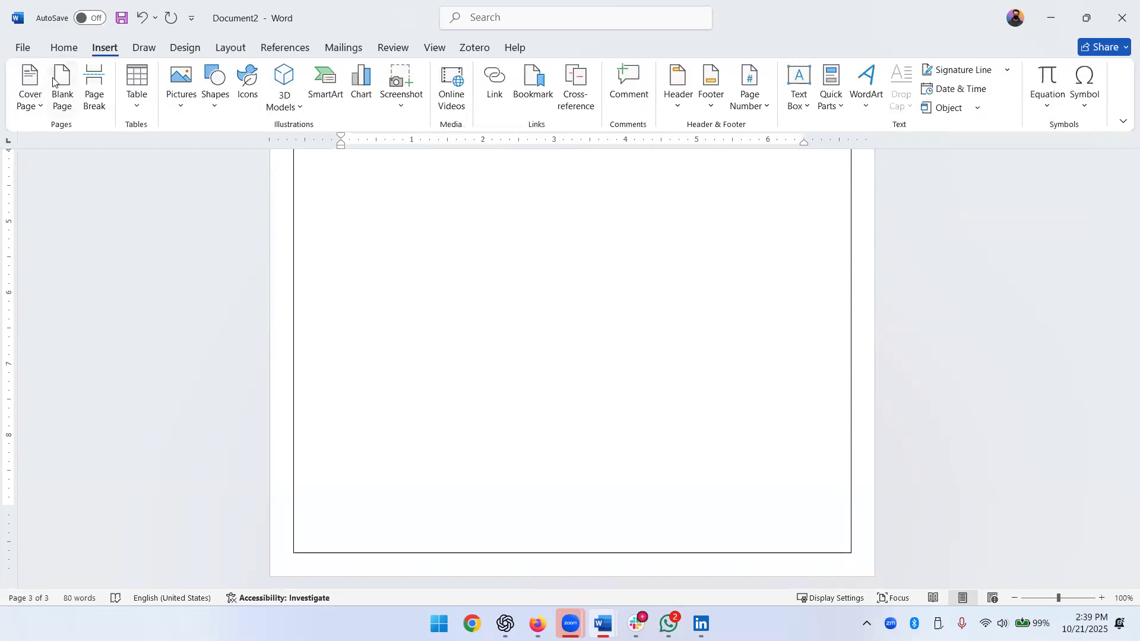
pyautogui.scroll(-5, 478, 282)
pyautogui.hotkey('ctrl', 'Return')
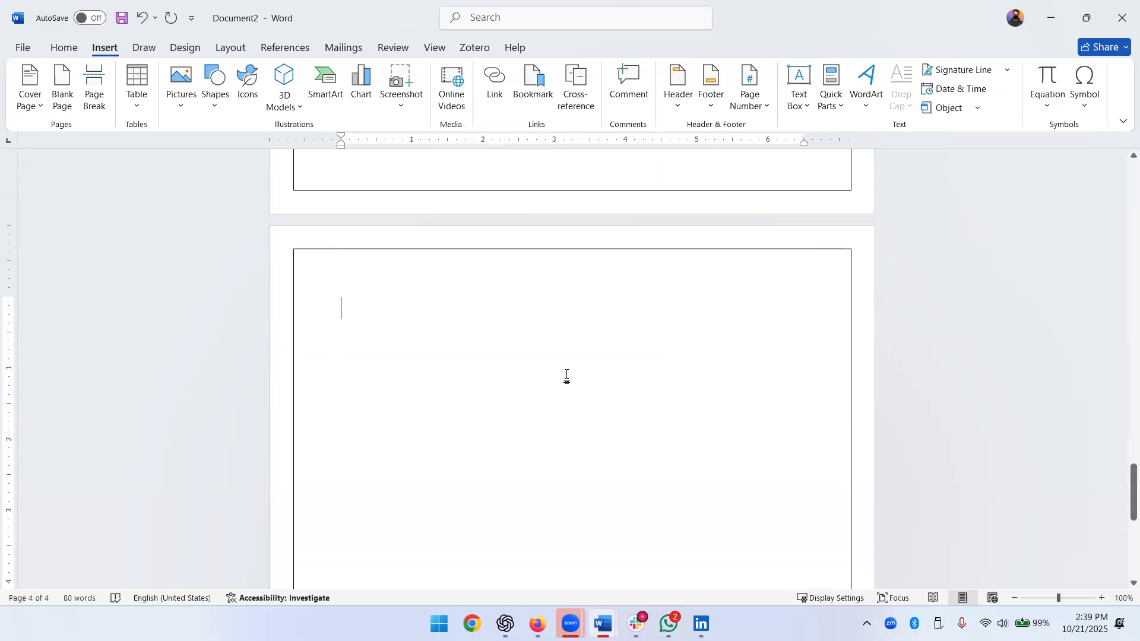
pyautogui.scroll(4, 566, 376)
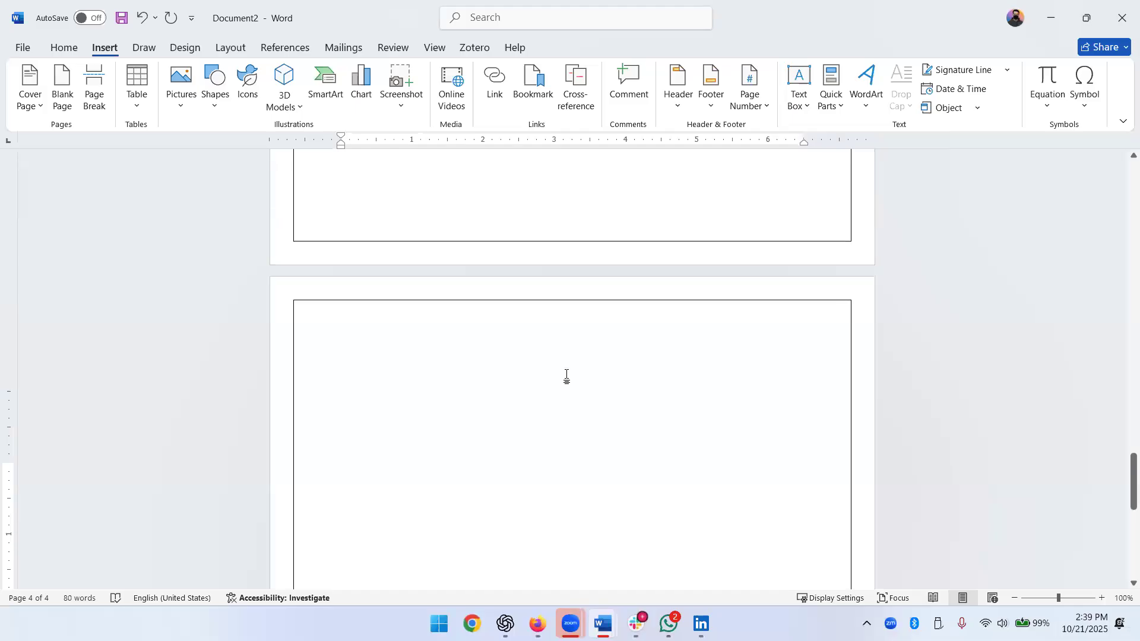
pyautogui.scroll(-4, 566, 375)
pyautogui.scroll(14, 566, 375)
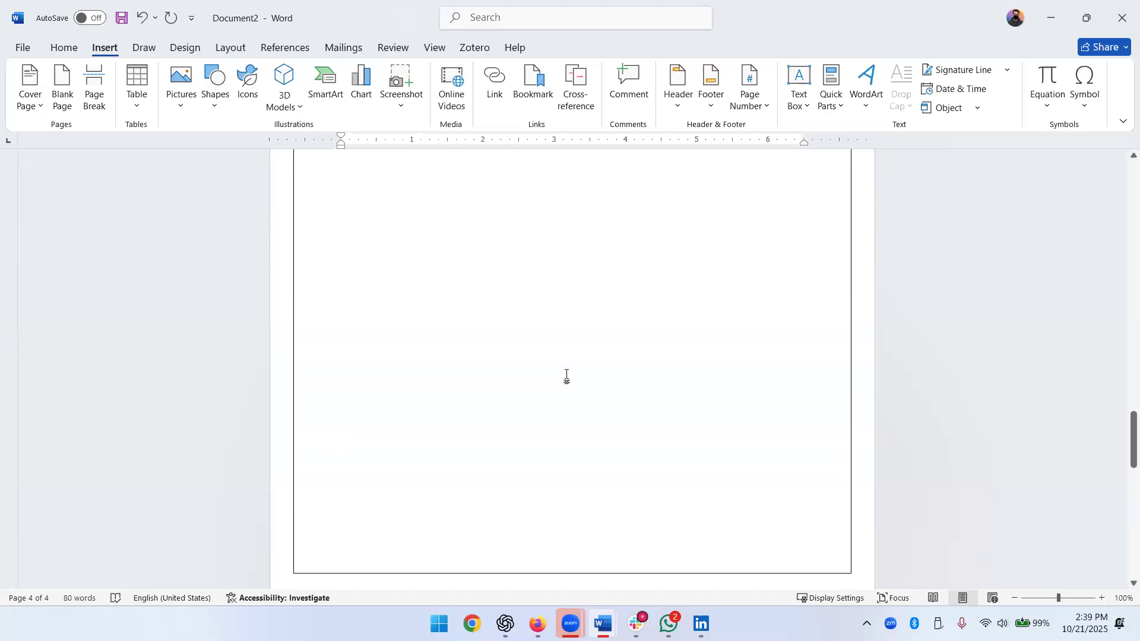
pyautogui.scroll(-2, 468, 392)
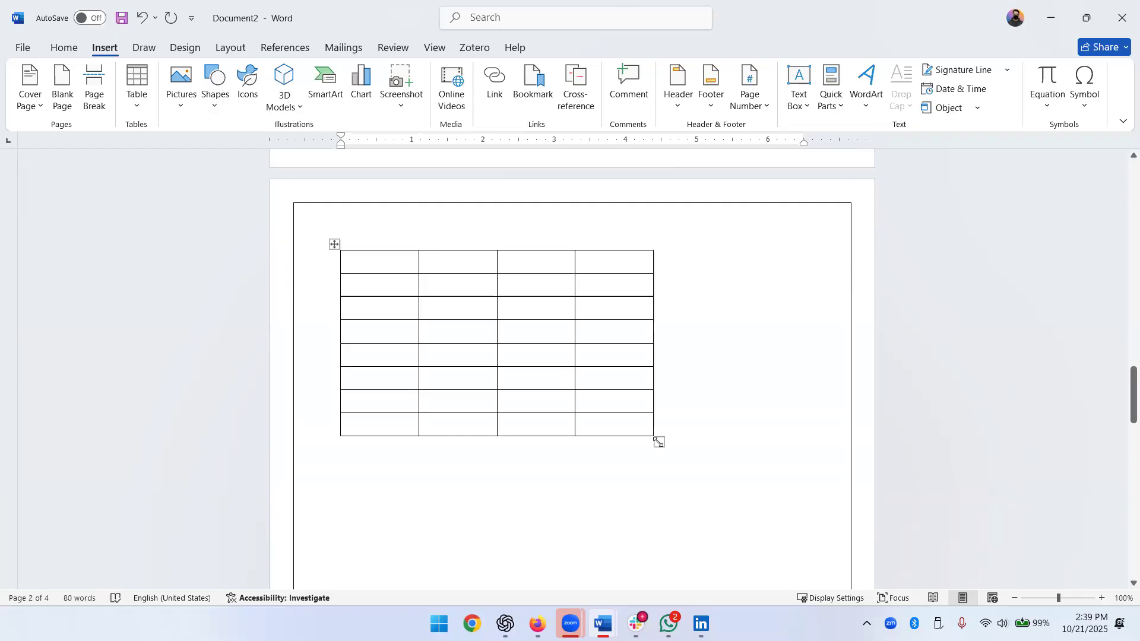
# Drag the table's corner out to span most of the page, then shrink it back somewhat
pyautogui.moveTo(658, 443); pyautogui.dragTo(823, 575)
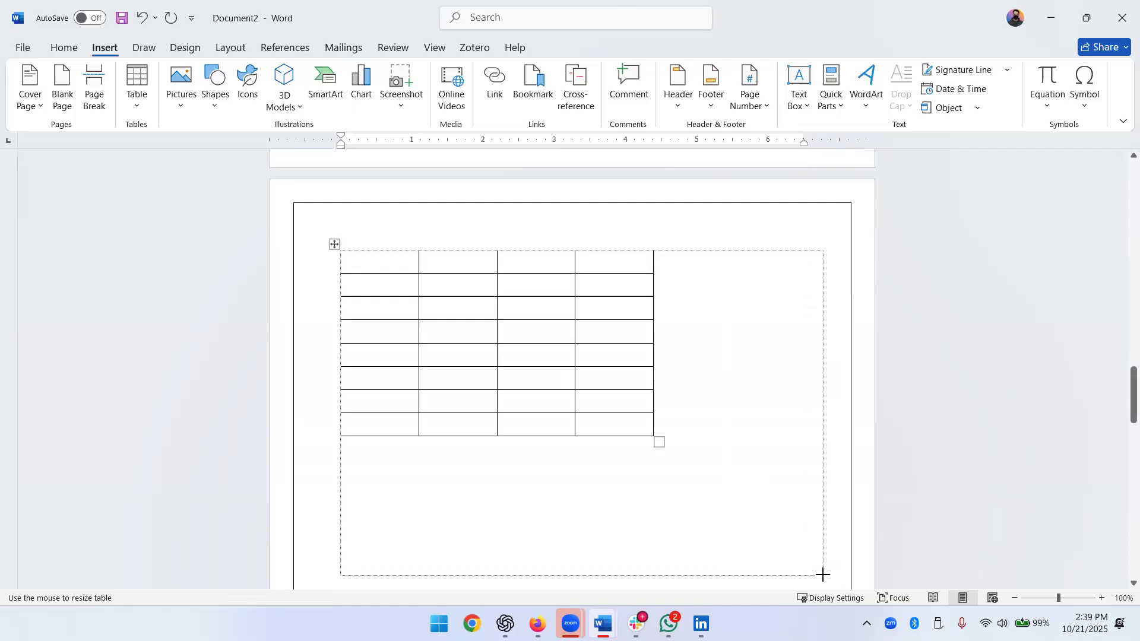
pyautogui.moveTo(823, 575); pyautogui.dragTo(821, 575)
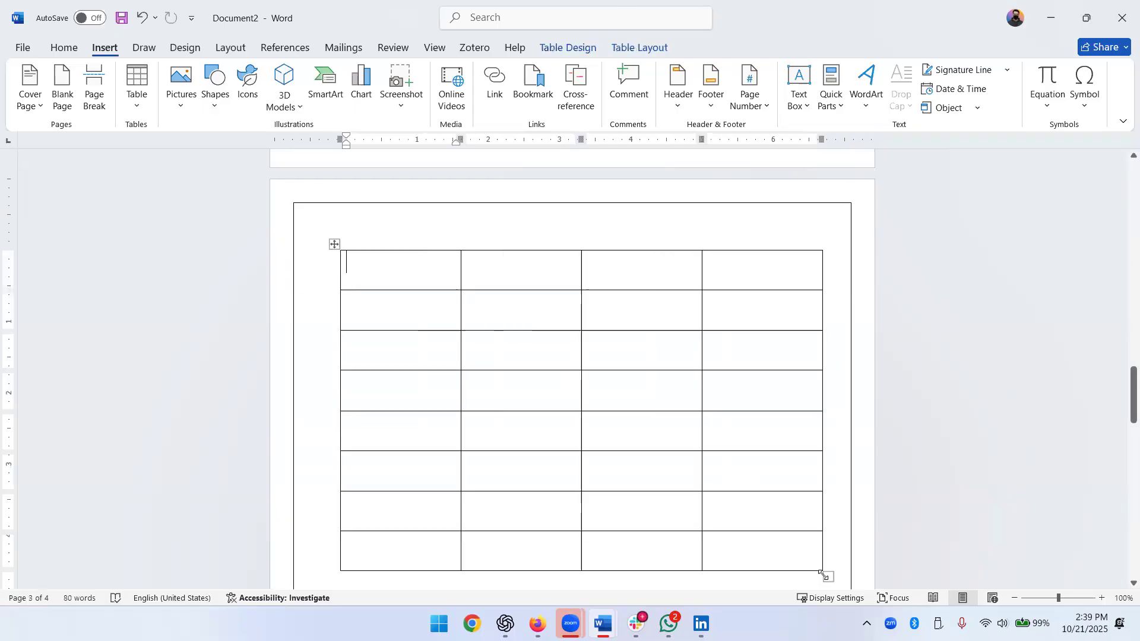
pyautogui.scroll(-3, 451, 355)
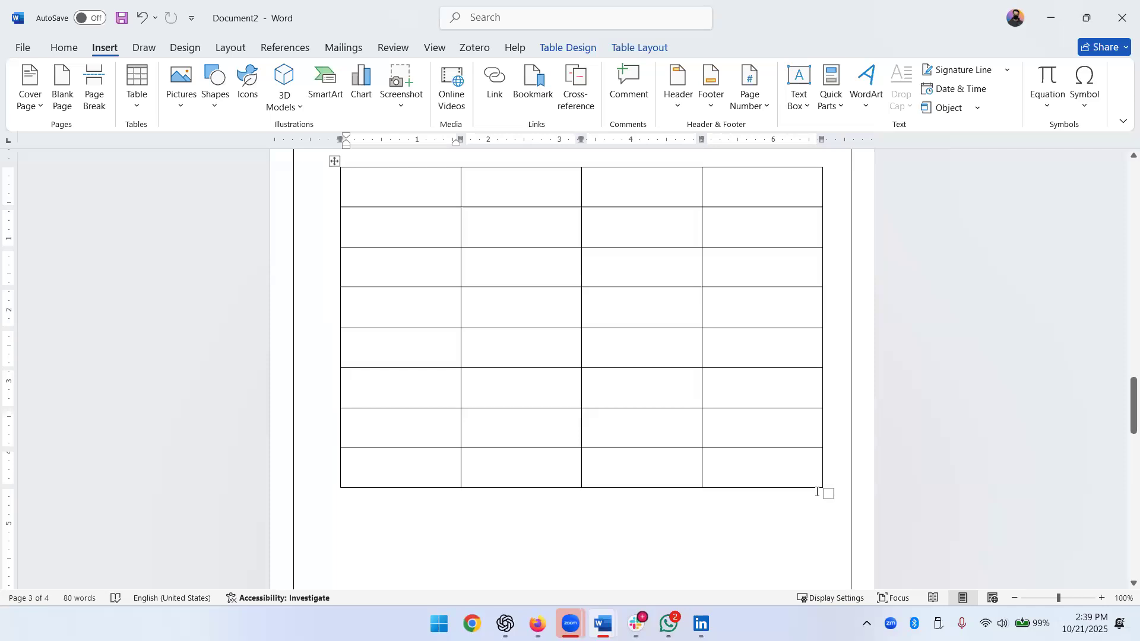
pyautogui.moveTo(826, 493); pyautogui.dragTo(716, 424)
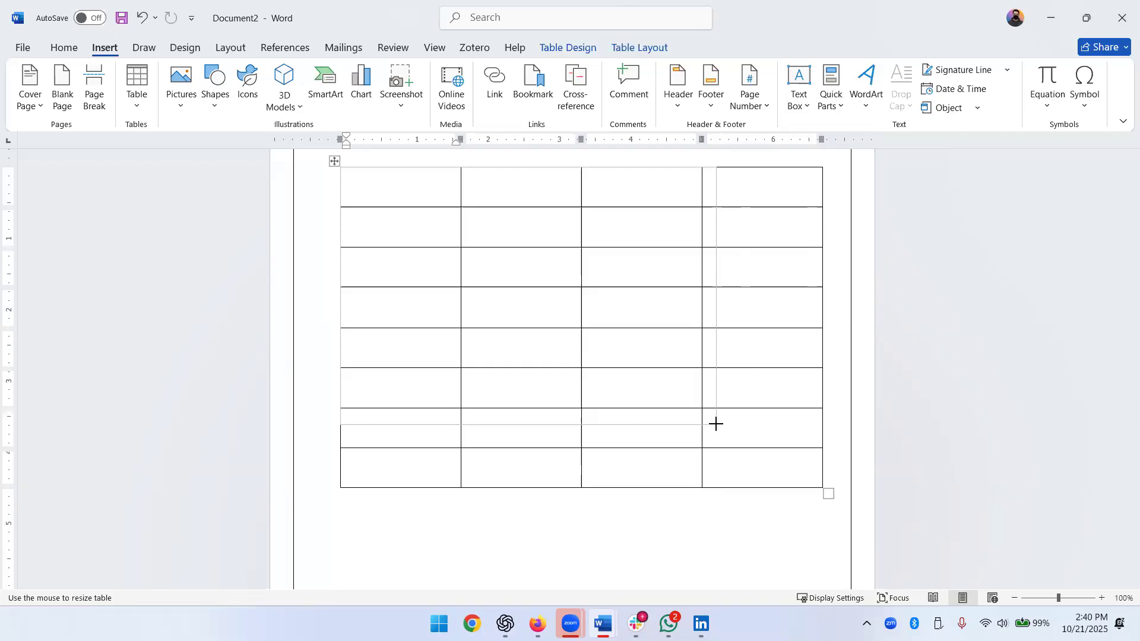
pyautogui.moveTo(716, 424); pyautogui.dragTo(715, 423)
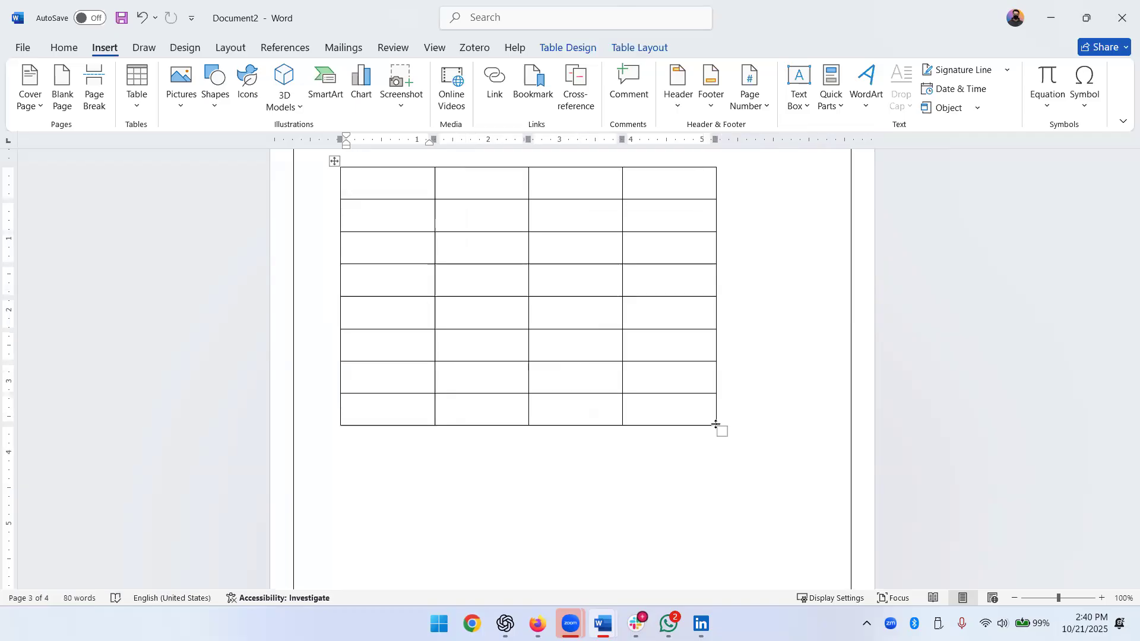
pyautogui.scroll(3, 716, 424)
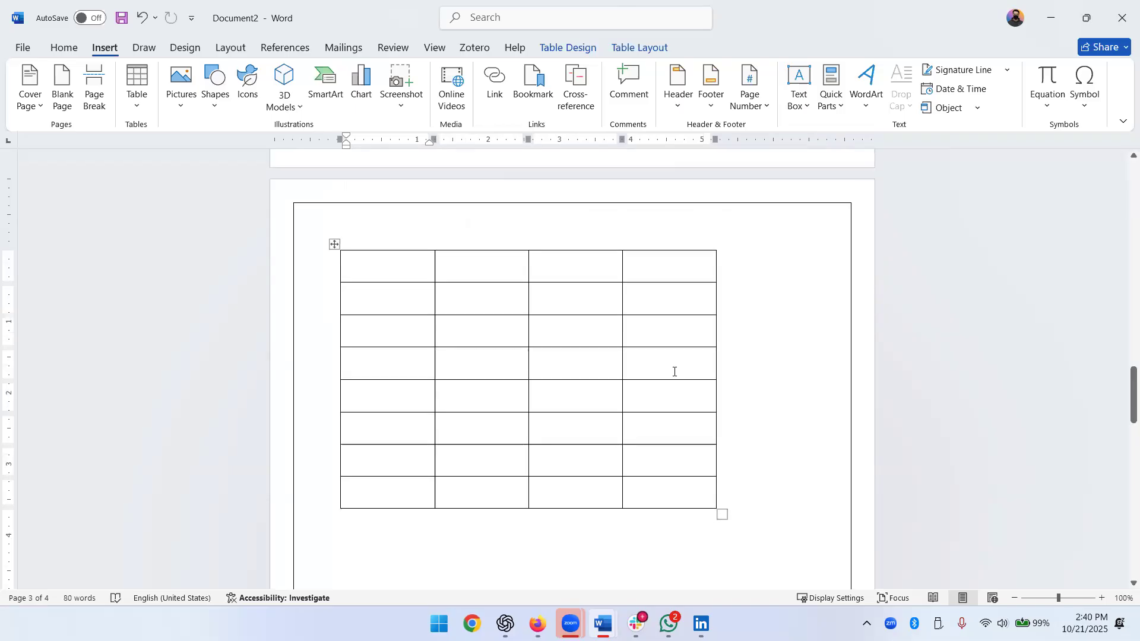
# Drag the table's corner handle outward slightly, comparing it against page 2's marks table
pyautogui.scroll(3, 724, 511)
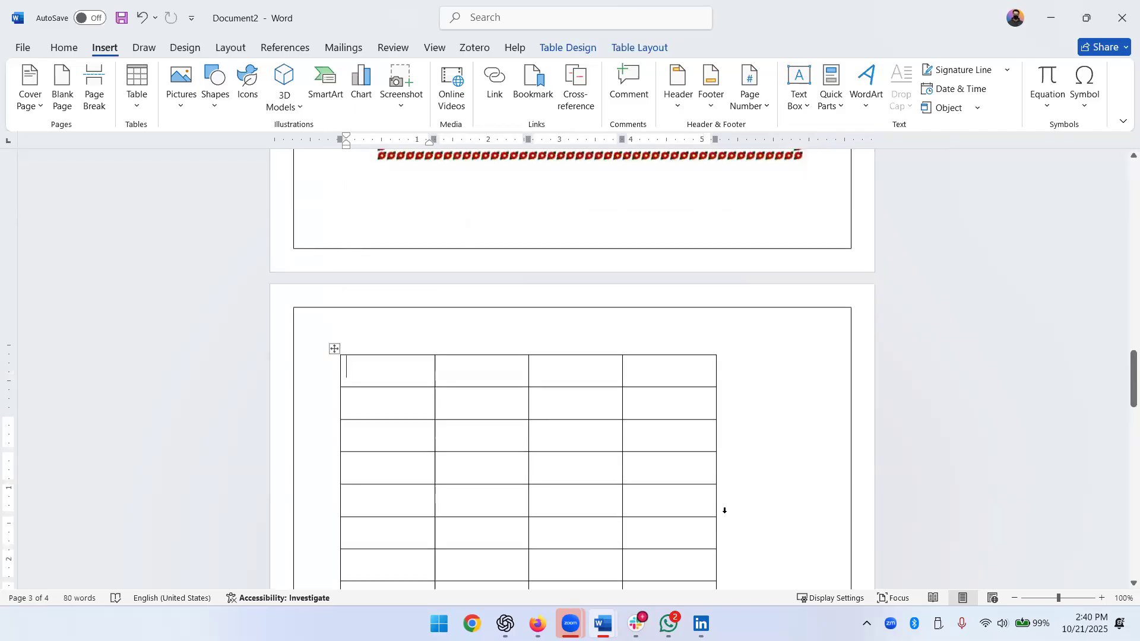
pyautogui.scroll(14, 613, 333)
pyautogui.scroll(-5, 685, 433)
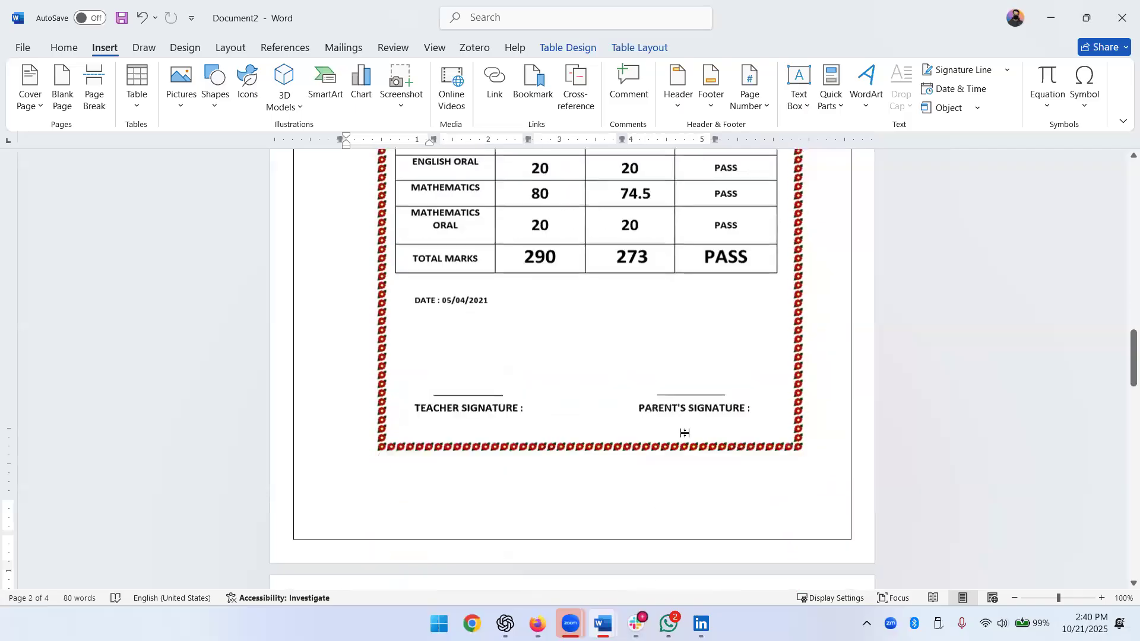
pyautogui.scroll(-9, 692, 475)
pyautogui.scroll(-5, 715, 475)
pyautogui.moveTo(718, 427); pyautogui.dragTo(750, 453)
pyautogui.scroll(9, 758, 505)
pyautogui.scroll(5, 761, 502)
pyautogui.scroll(3, 551, 355)
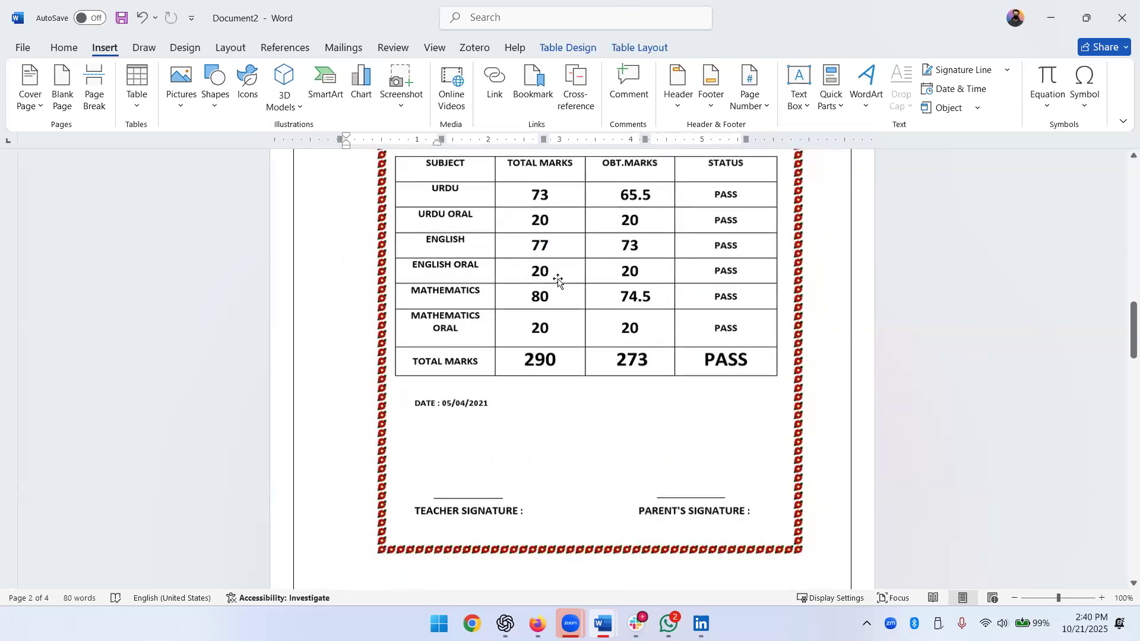
pyautogui.scroll(3, 558, 280)
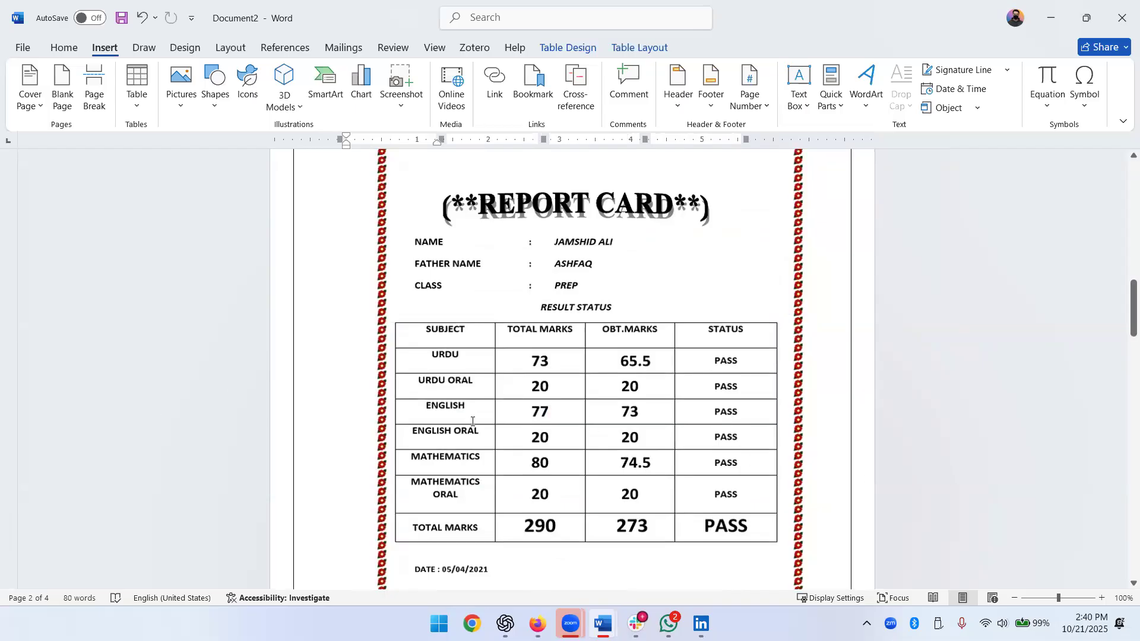
pyautogui.scroll(-2, 396, 335)
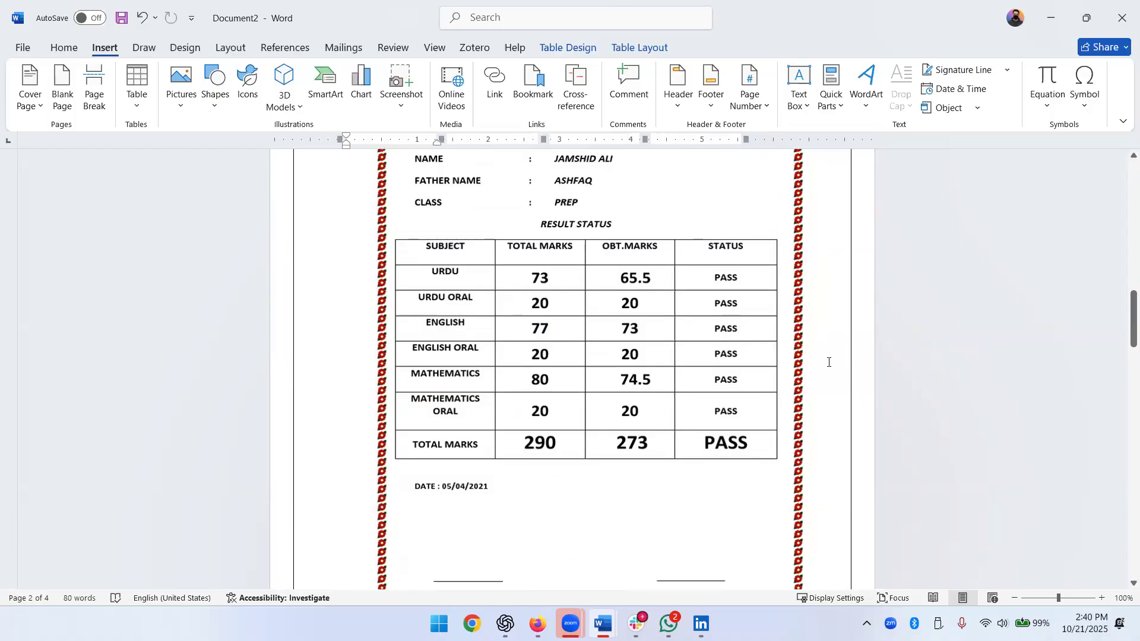
pyautogui.scroll(-6, 828, 358)
pyautogui.scroll(-2, 827, 358)
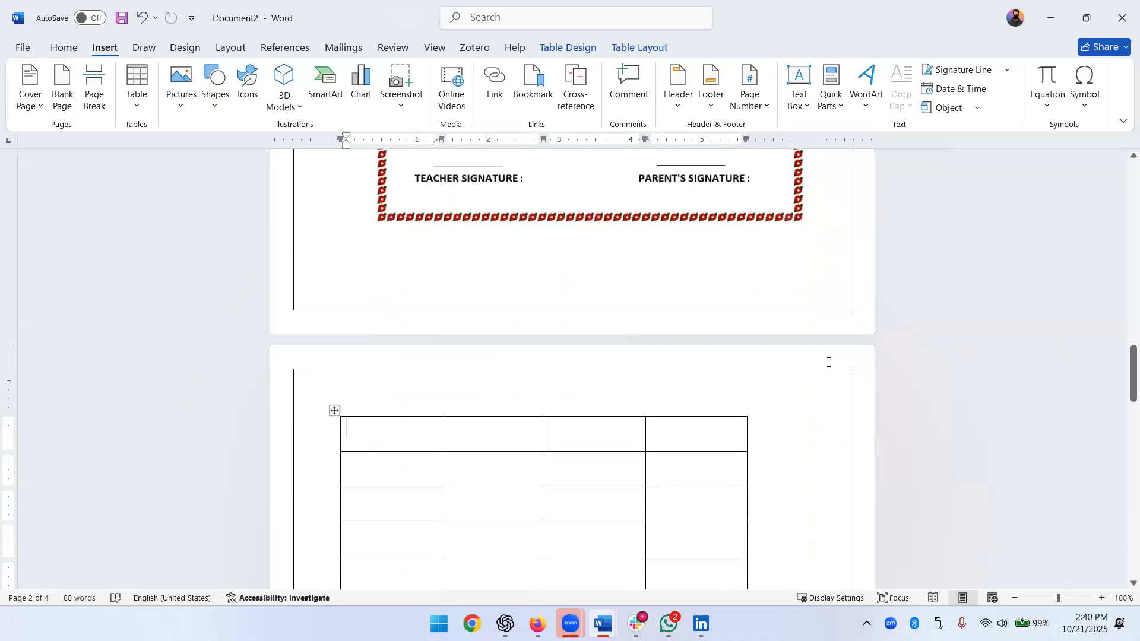
pyautogui.scroll(-3, 829, 362)
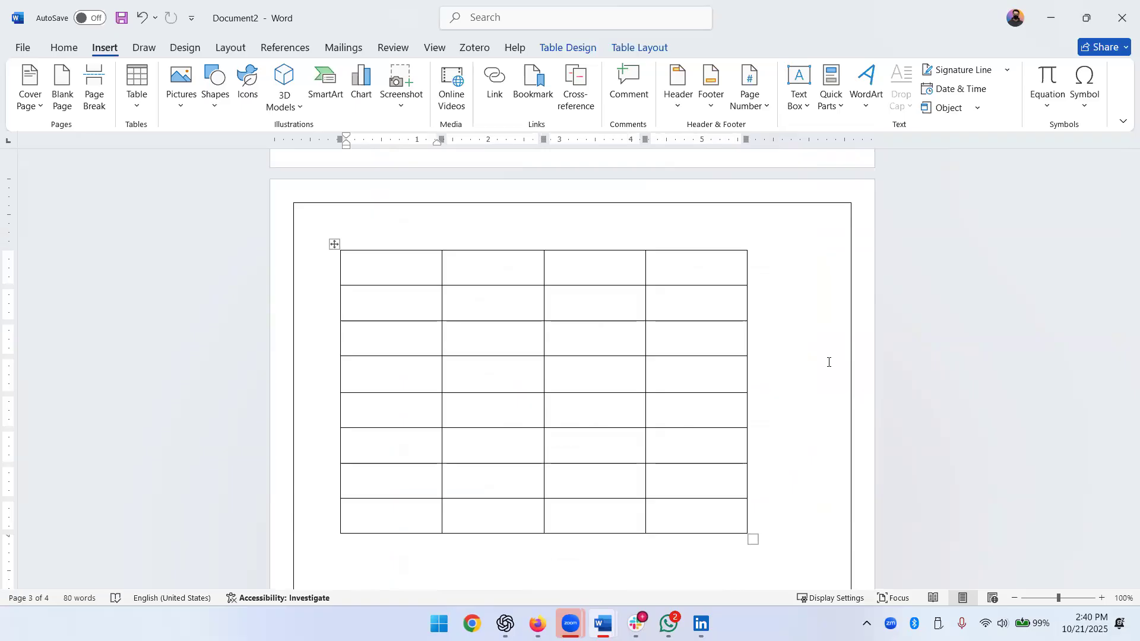
# Center the whole table with Home > Center and insert an empty line above it
pyautogui.click(334, 246)
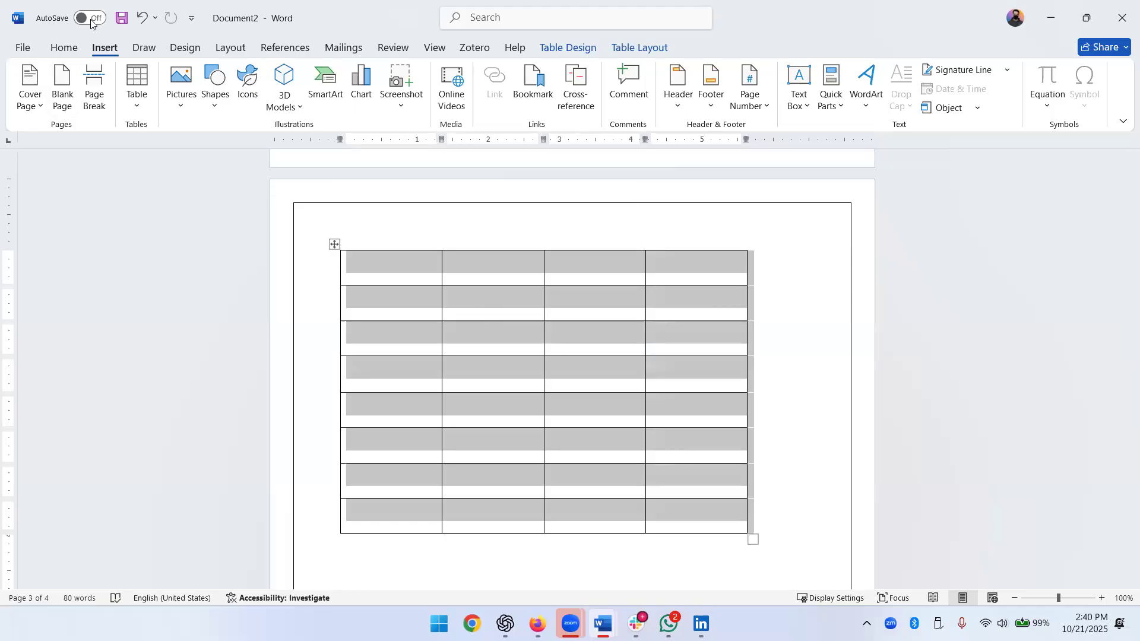
pyautogui.click(65, 49)
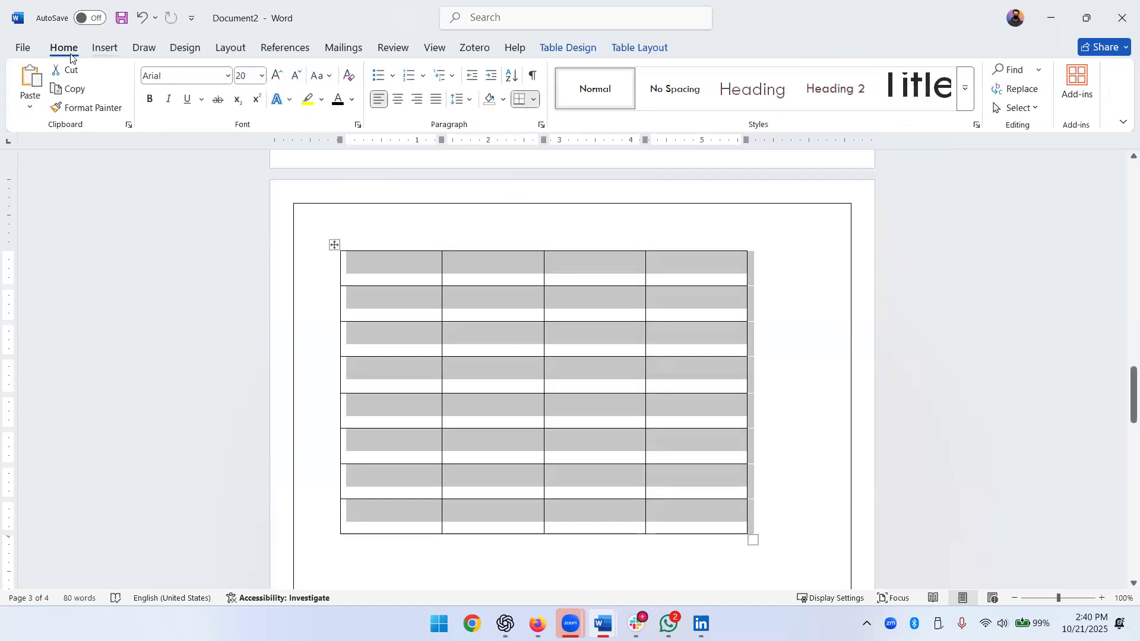
pyautogui.click(399, 99)
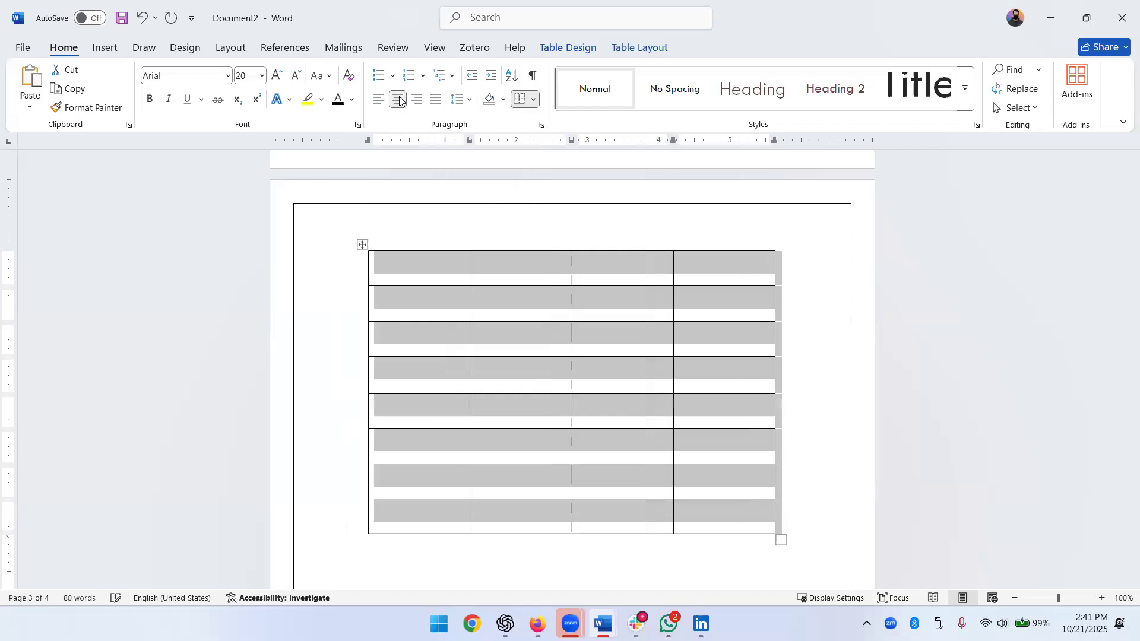
pyautogui.click(839, 378)
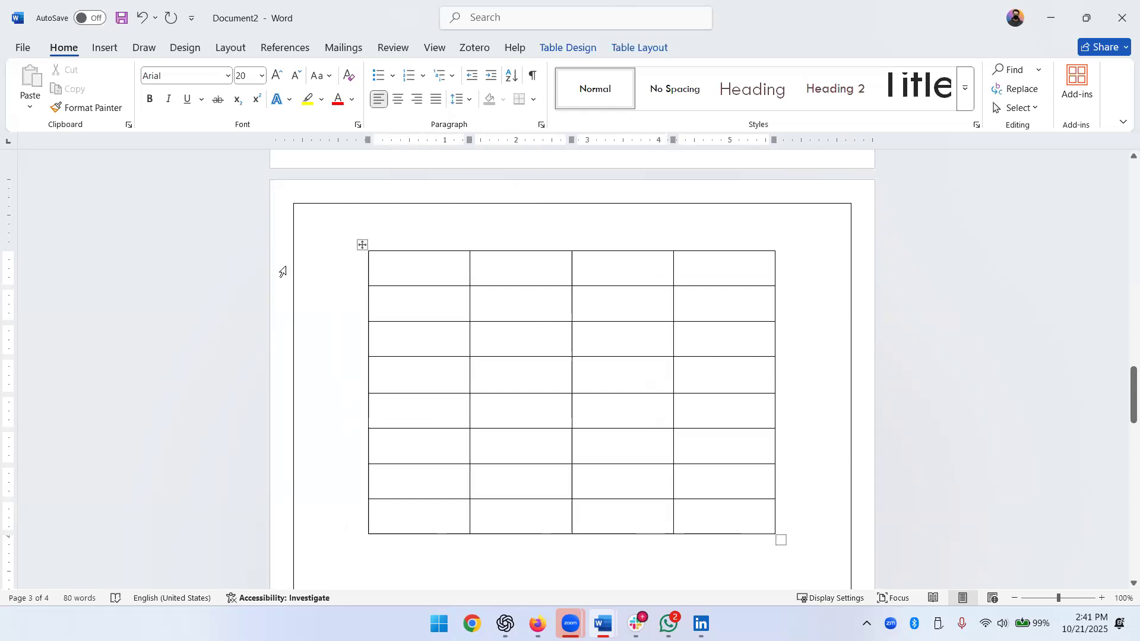
pyautogui.click(469, 223)
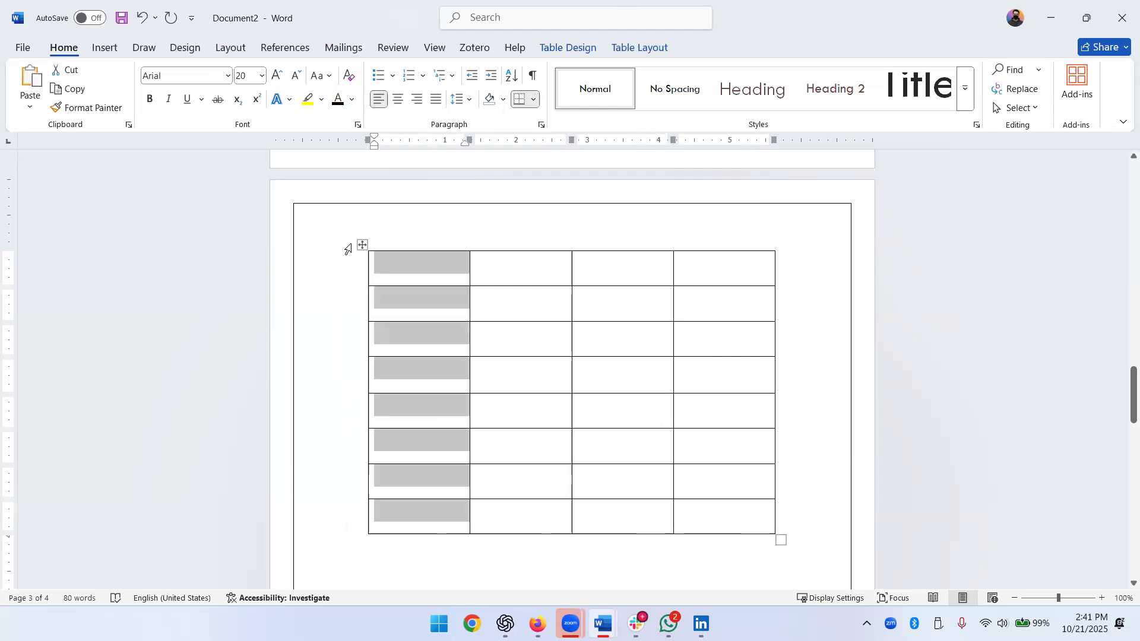
pyautogui.press('Return')
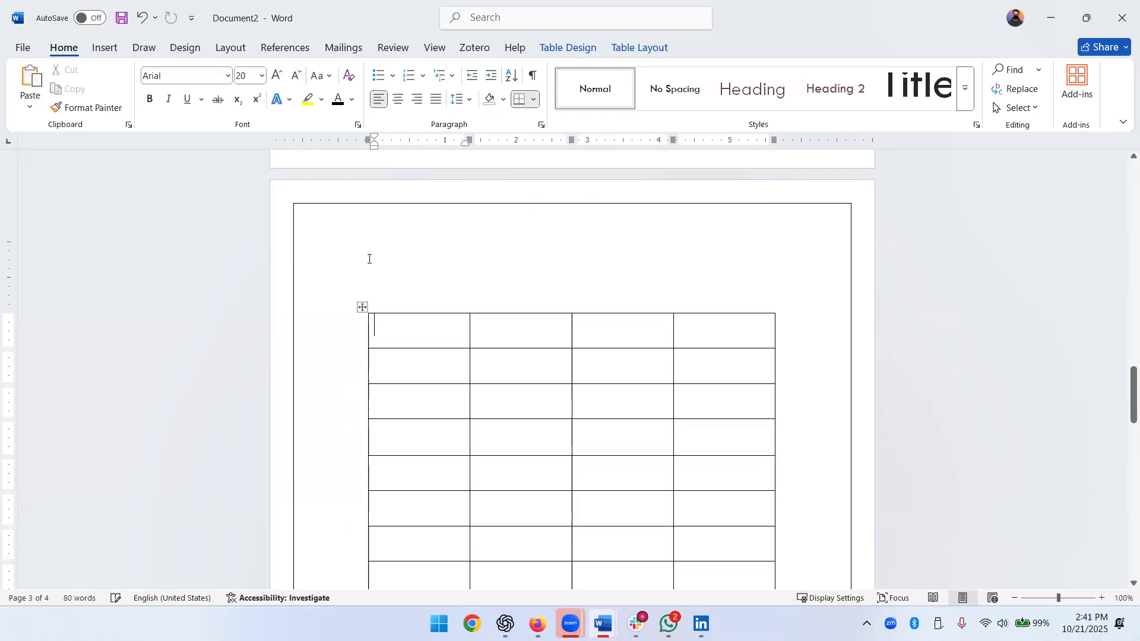
# Type REPORT CARD on the blank line above the table
pyautogui.click(368, 258)
pyautogui.scroll(15, 690, 386)
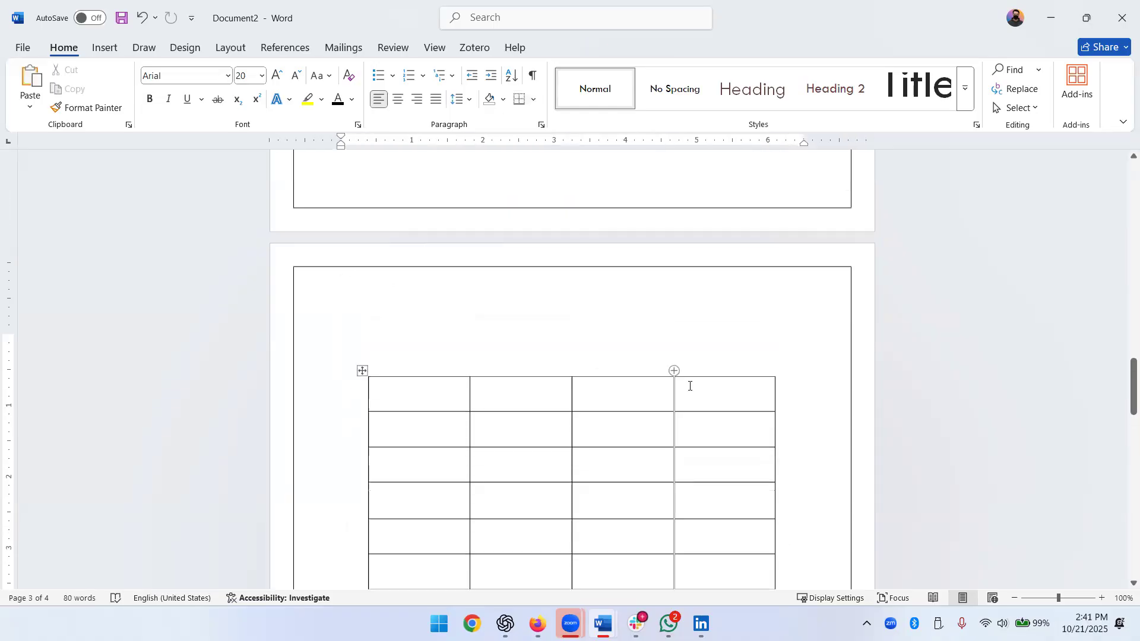
pyautogui.scroll(2, 690, 387)
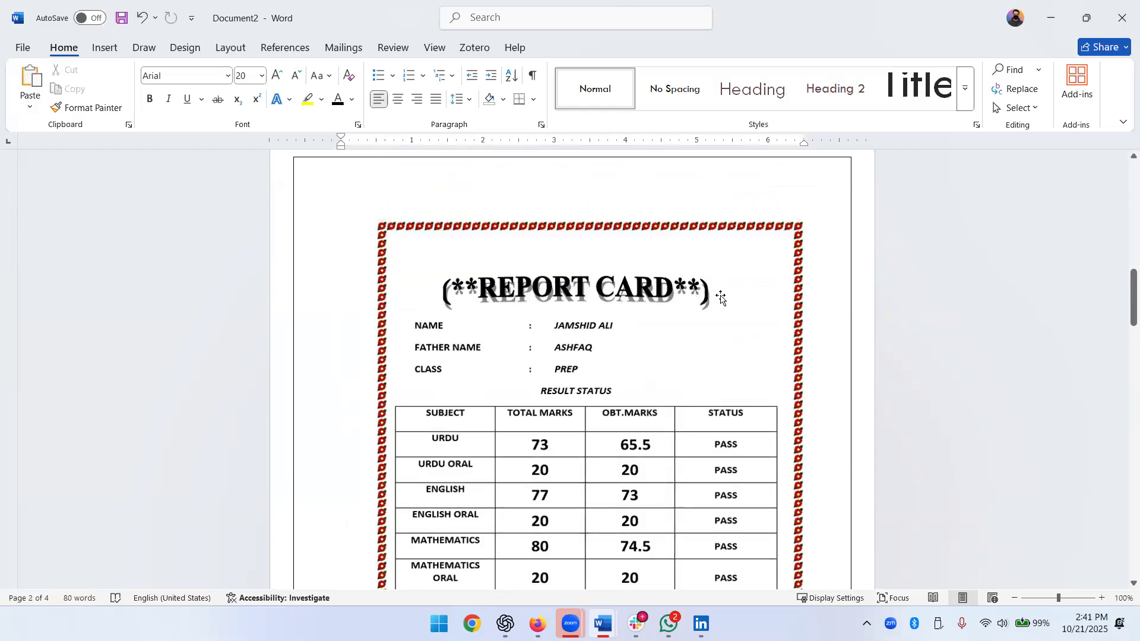
pyautogui.scroll(-8, 697, 386)
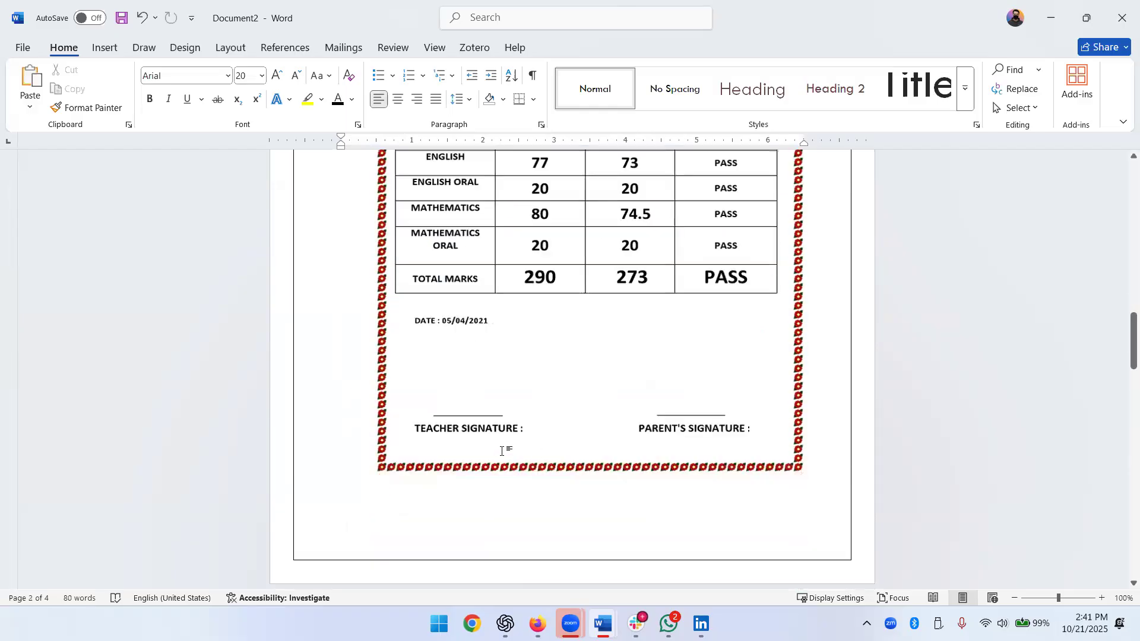
pyautogui.scroll(-6, 502, 452)
pyautogui.write('R')
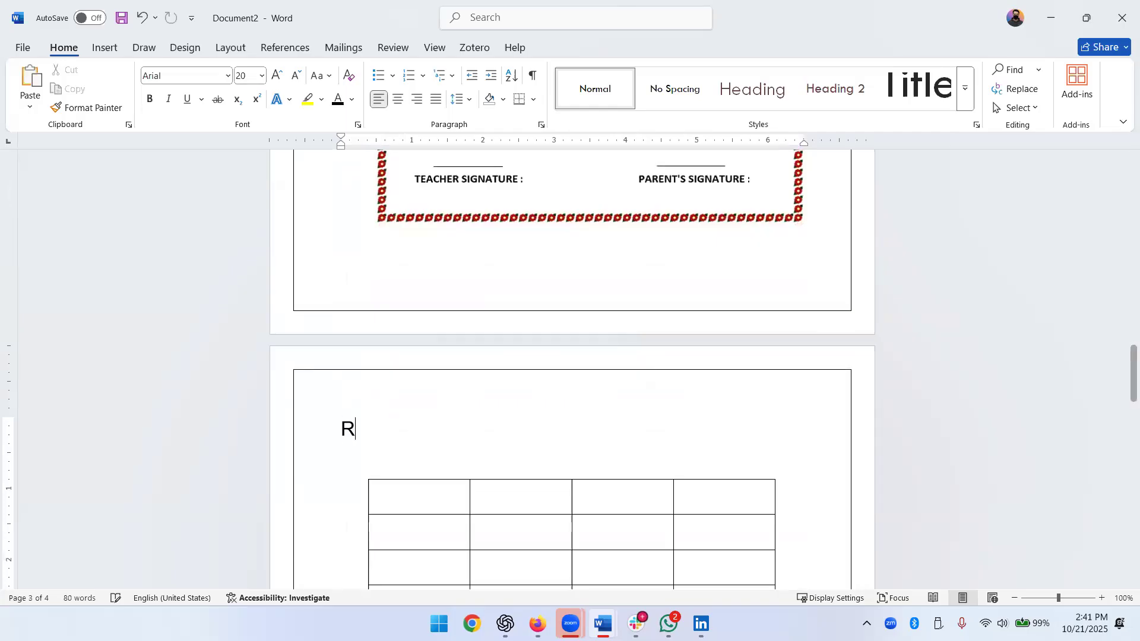
pyautogui.write('EPORT')
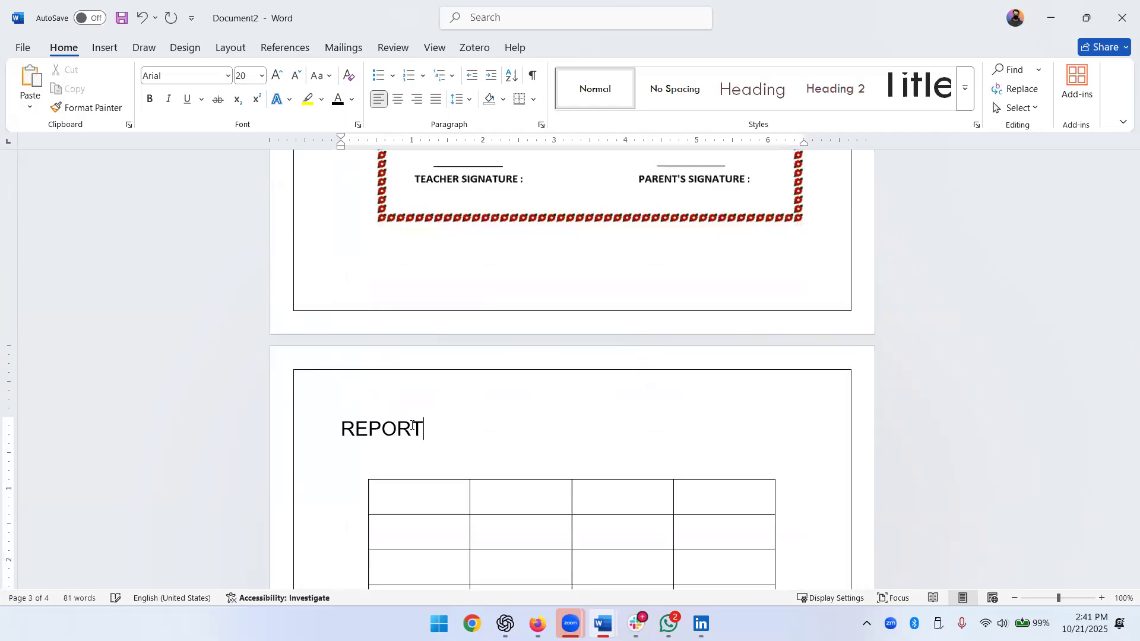
pyautogui.write(' CARD')
pyautogui.scroll(6, 470, 409)
pyautogui.scroll(8, 593, 374)
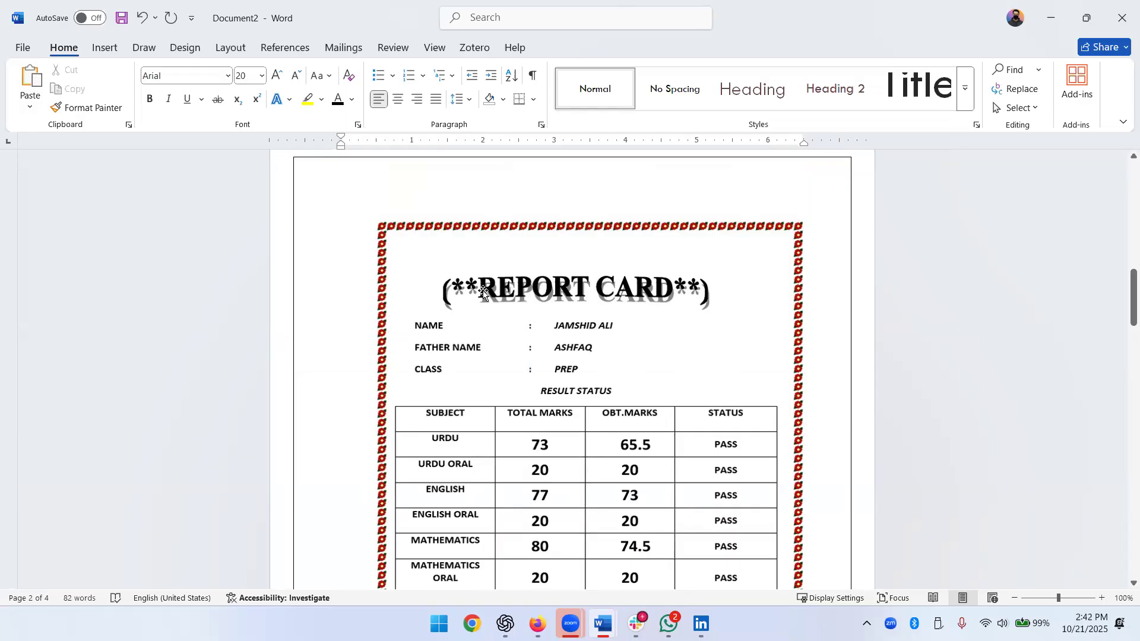
pyautogui.scroll(-3, 492, 307)
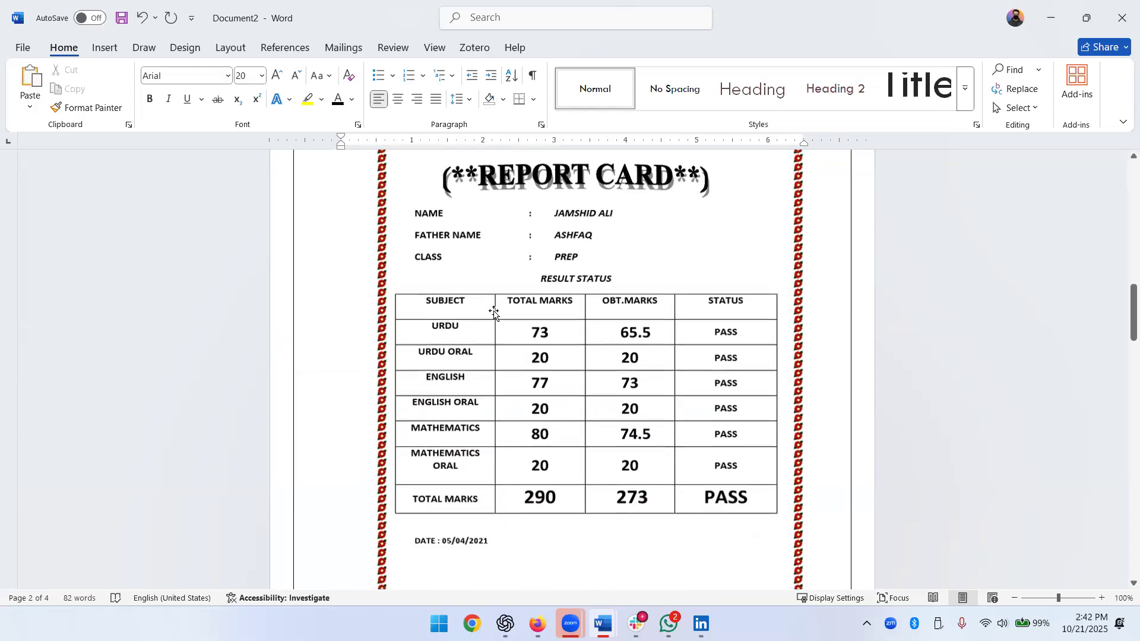
pyautogui.scroll(-9, 496, 311)
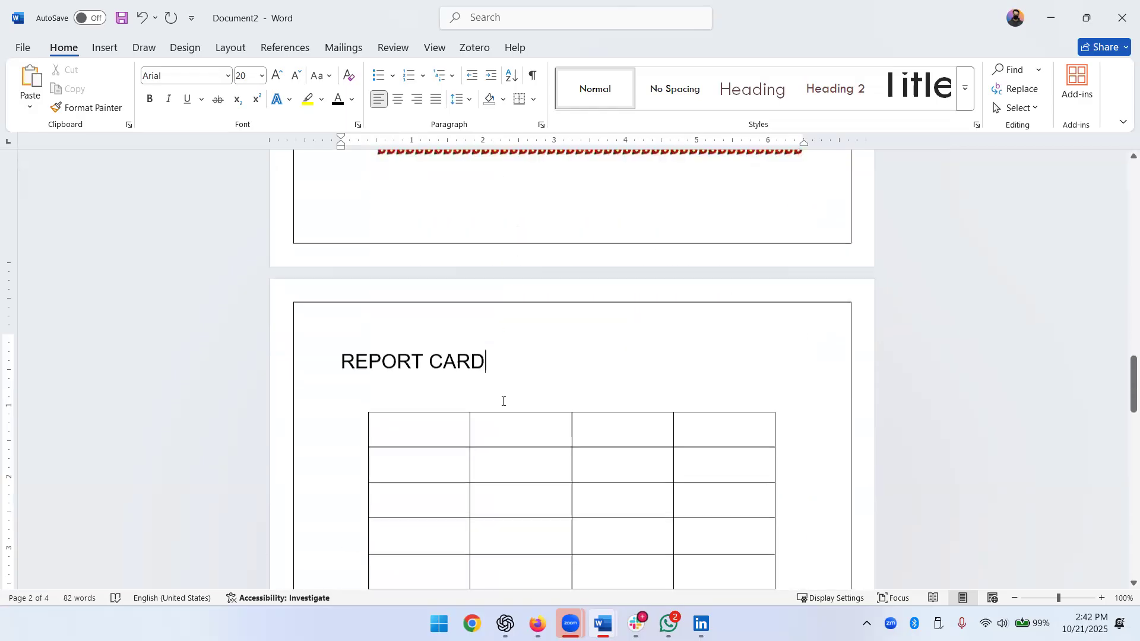
# Add '(**' in front of REPORT CARD
pyautogui.click(347, 349)
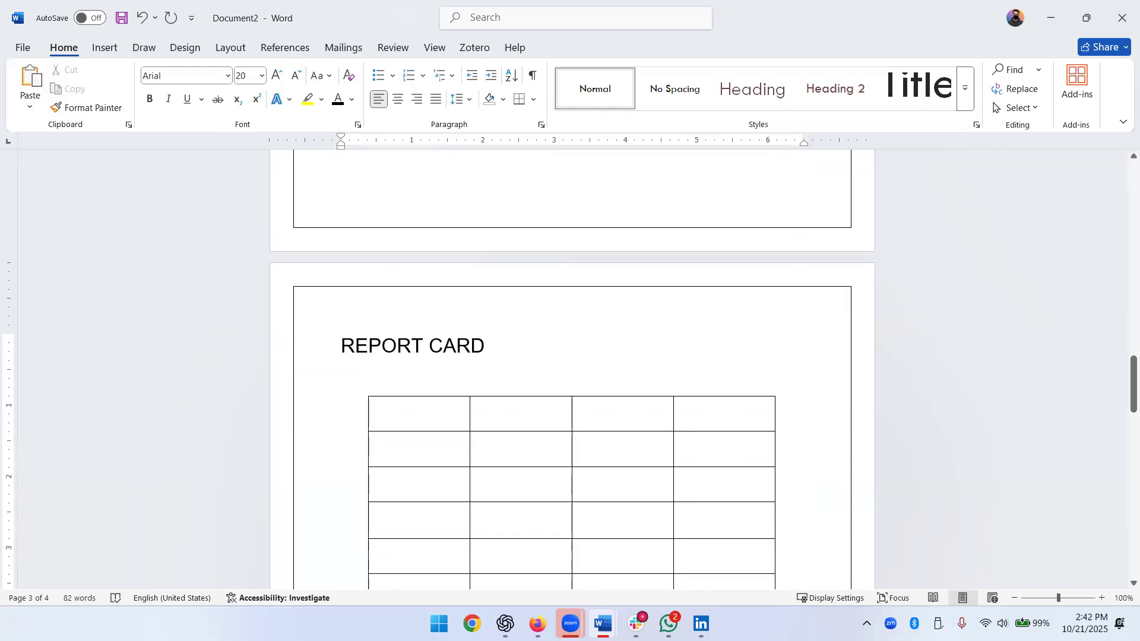
pyautogui.write('**')
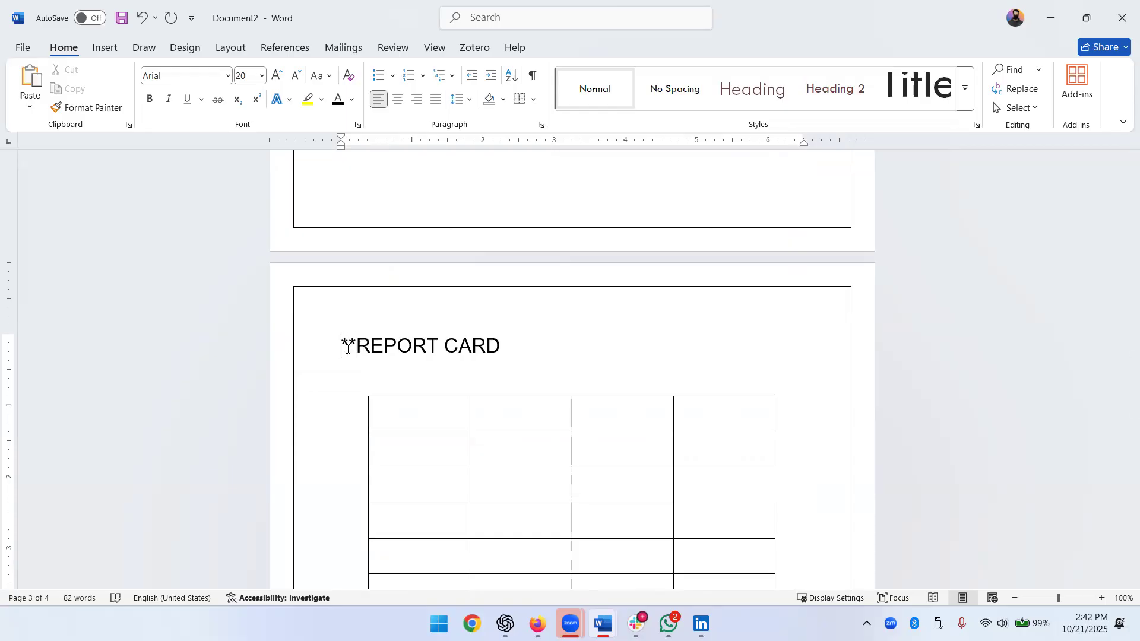
pyautogui.press('Home')
pyautogui.write('(')
pyautogui.press('Right')
pyautogui.press('Right')
pyautogui.press('End')
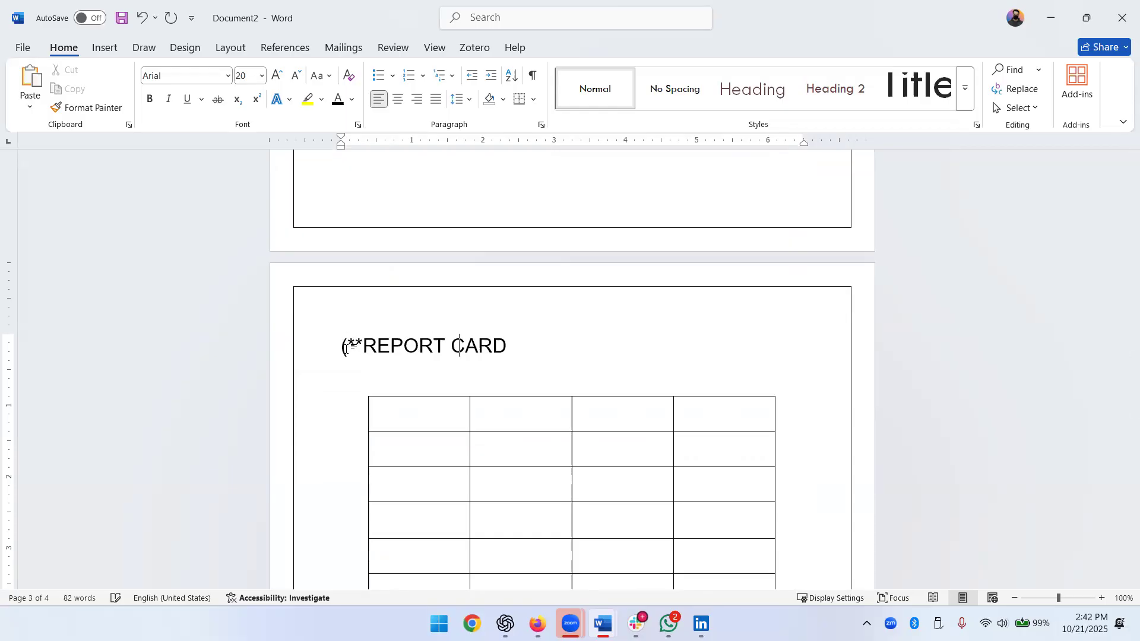
pyautogui.hotkey('ctrl', 'End')
pyautogui.press('Left')
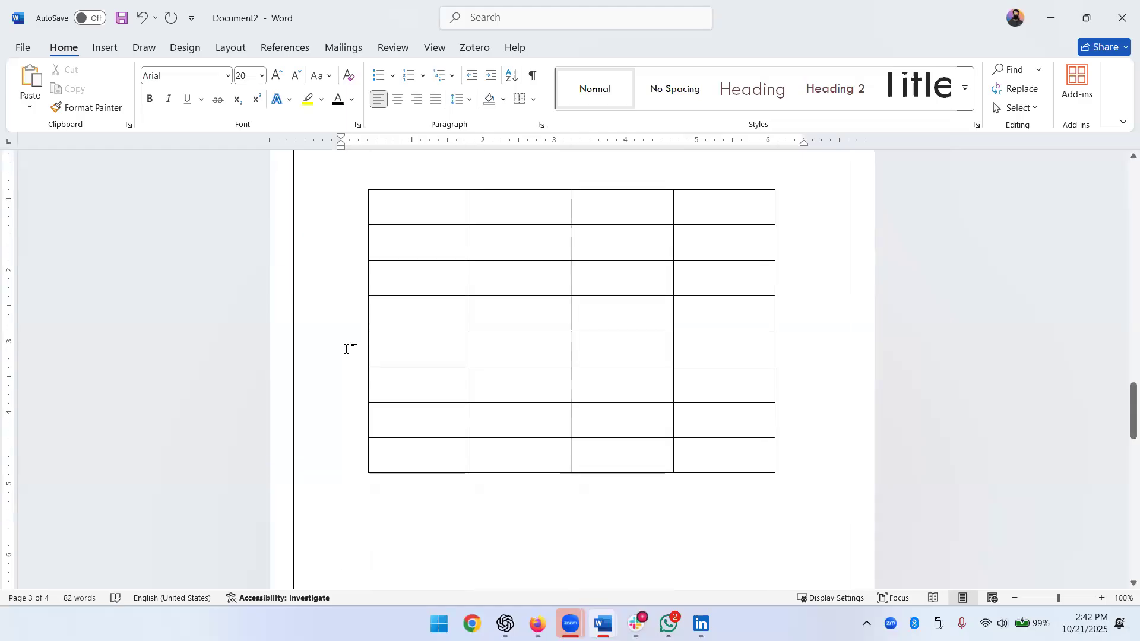
# Add '**)' after REPORT CARD, removing the stray 0
pyautogui.scroll(3, 407, 339)
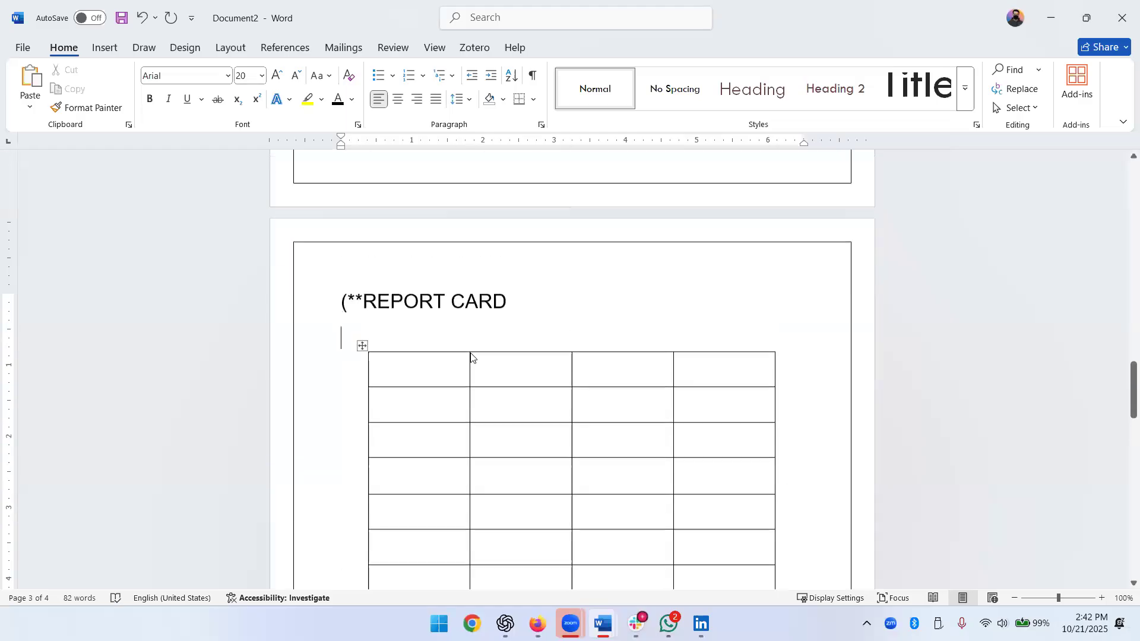
pyautogui.click(528, 319)
pyautogui.write('**')
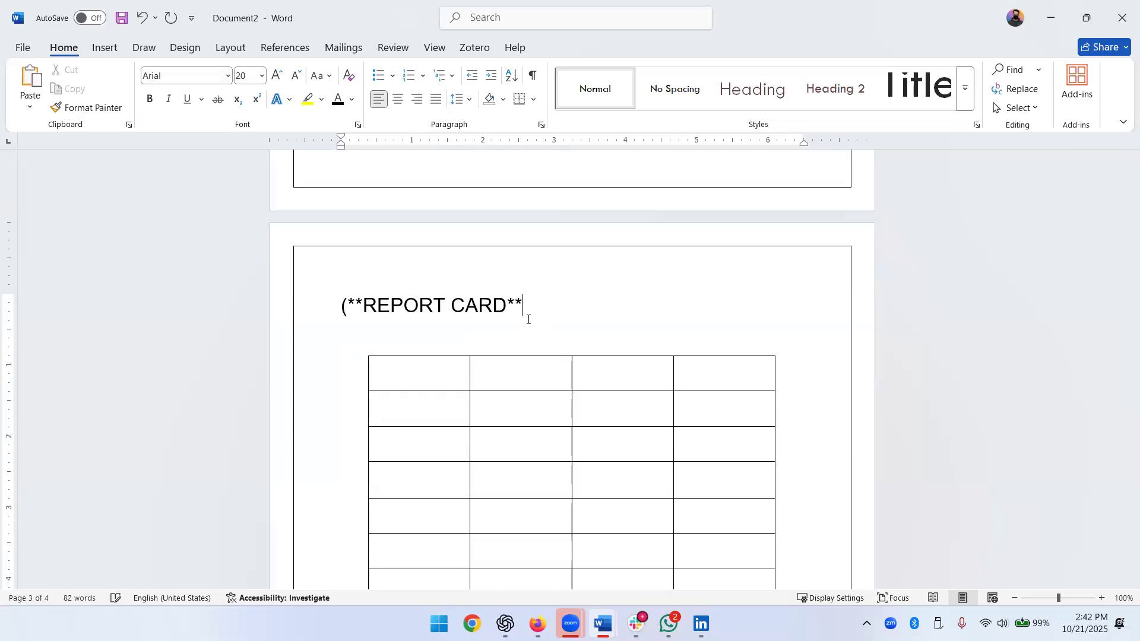
pyautogui.write('0')
pyautogui.press('BackSpace')
pyautogui.write(')')
pyautogui.scroll(1, 527, 321)
pyautogui.scroll(10, 527, 321)
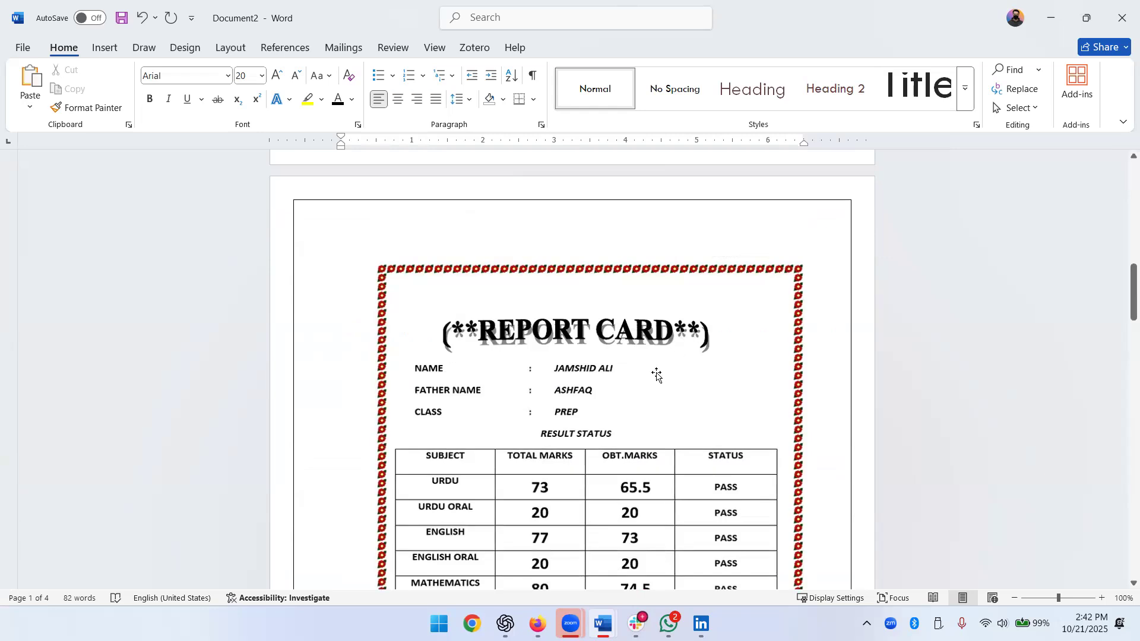
pyautogui.scroll(-7, 647, 380)
pyautogui.scroll(-5, 644, 383)
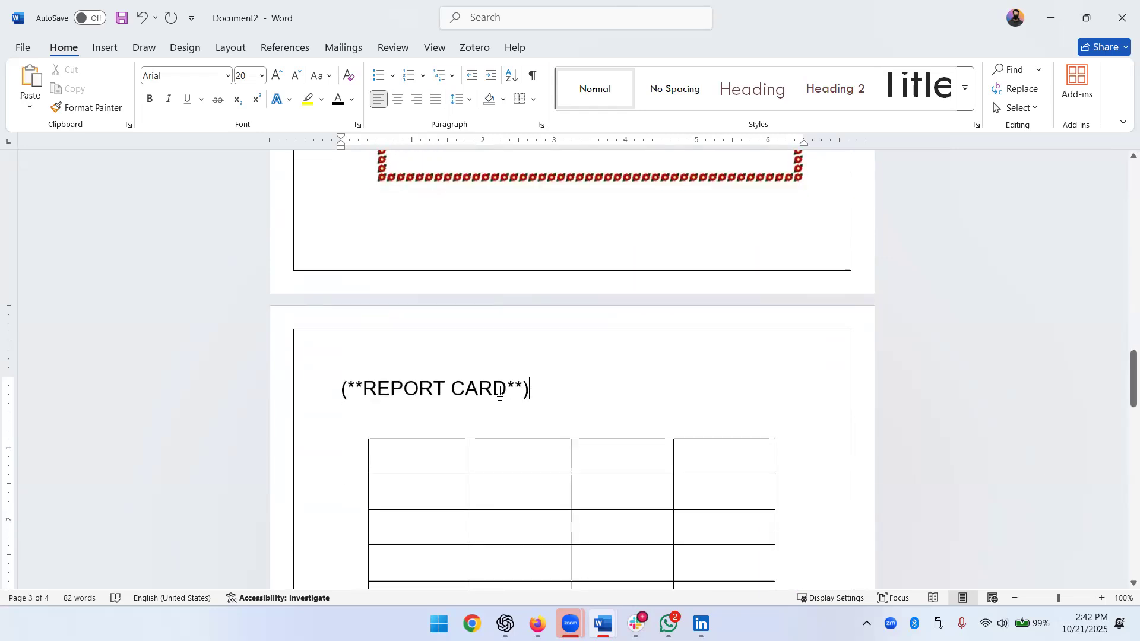
# Convert the (**REPORT CARD**) line to 'Gradient Fill: Gray, Accent color 3; Reflection' WordArt
pyautogui.keyDown('shift'); pyautogui.click(352, 391); pyautogui.keyUp('shift')
pyautogui.tripleClick(349, 391)
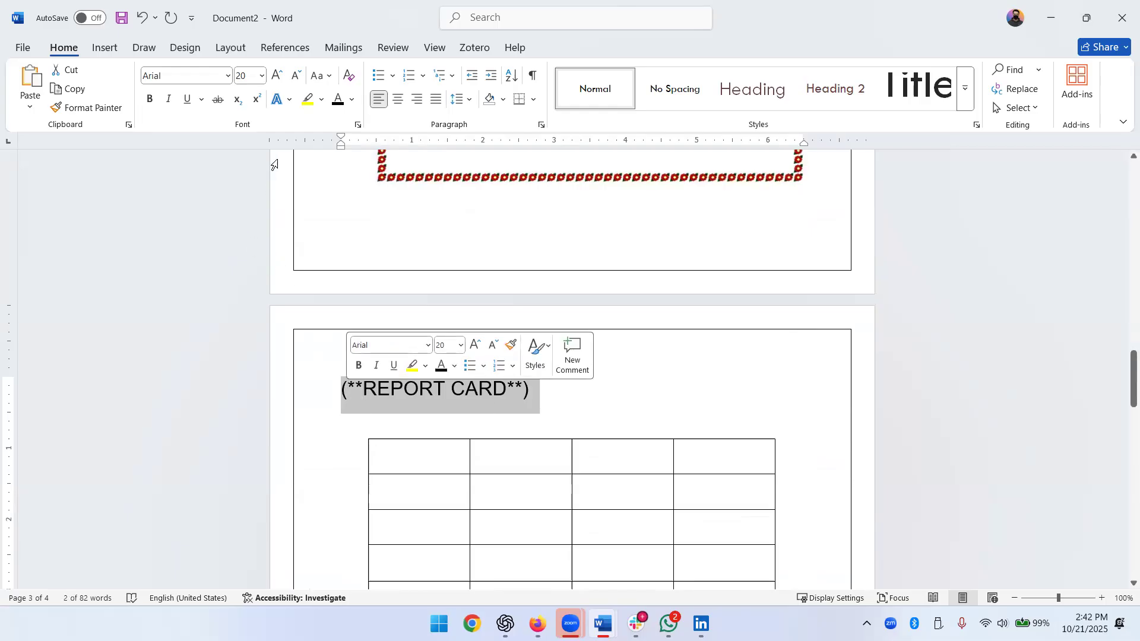
pyautogui.click(100, 49)
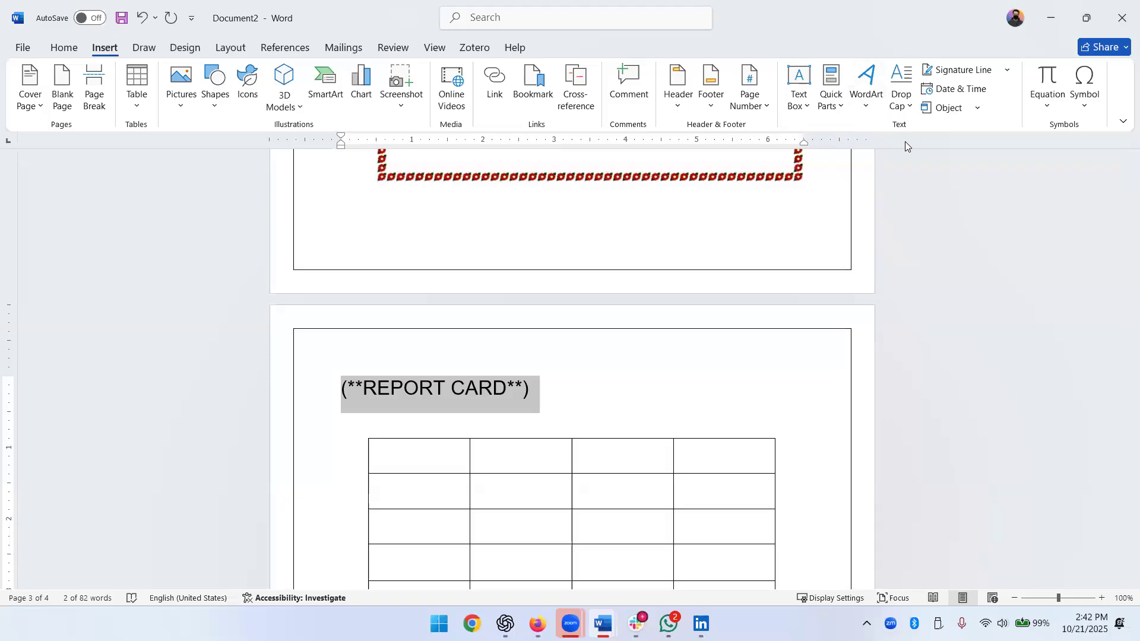
pyautogui.click(867, 104)
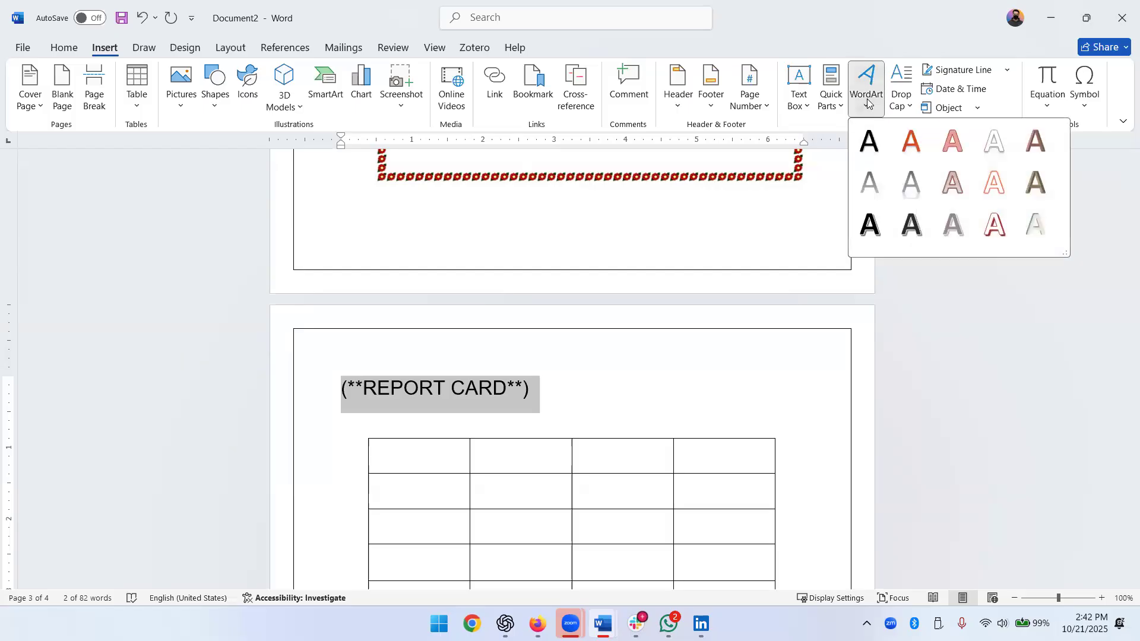
pyautogui.click(918, 185)
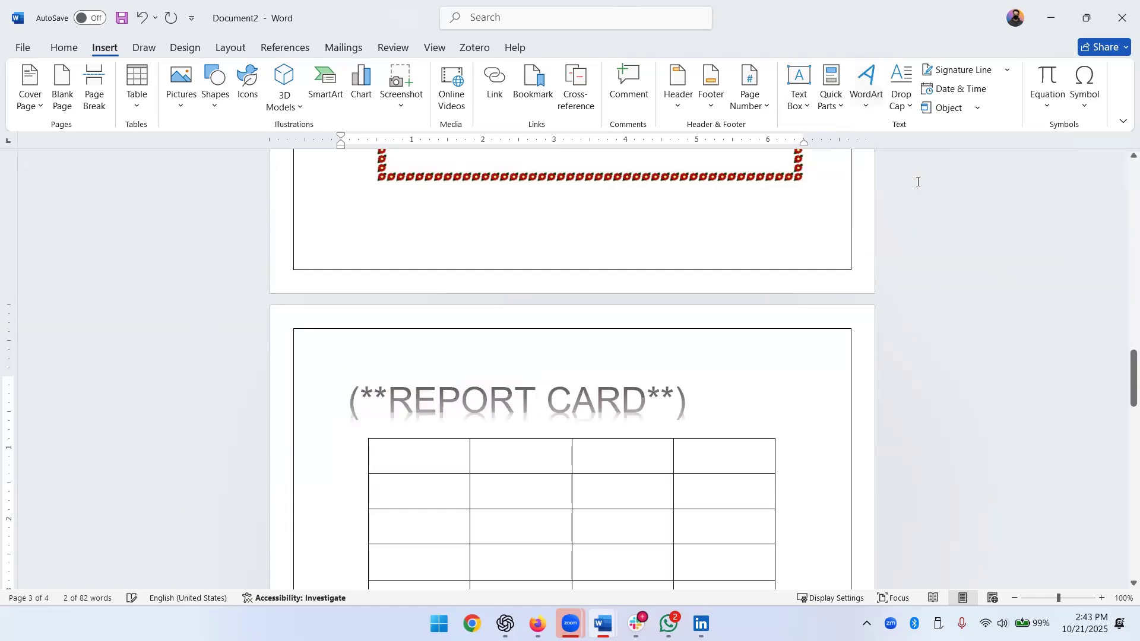
pyautogui.click(799, 411)
pyautogui.click(745, 418)
pyautogui.press('Return')
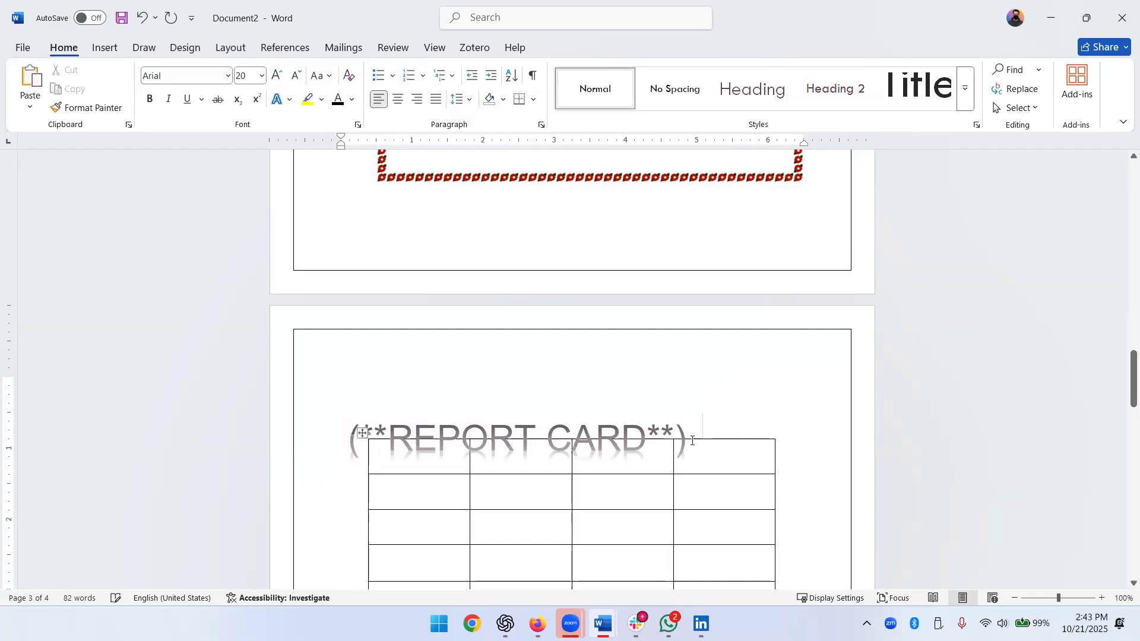
pyautogui.press('BackSpace')
pyautogui.click(818, 431)
pyautogui.press('Return')
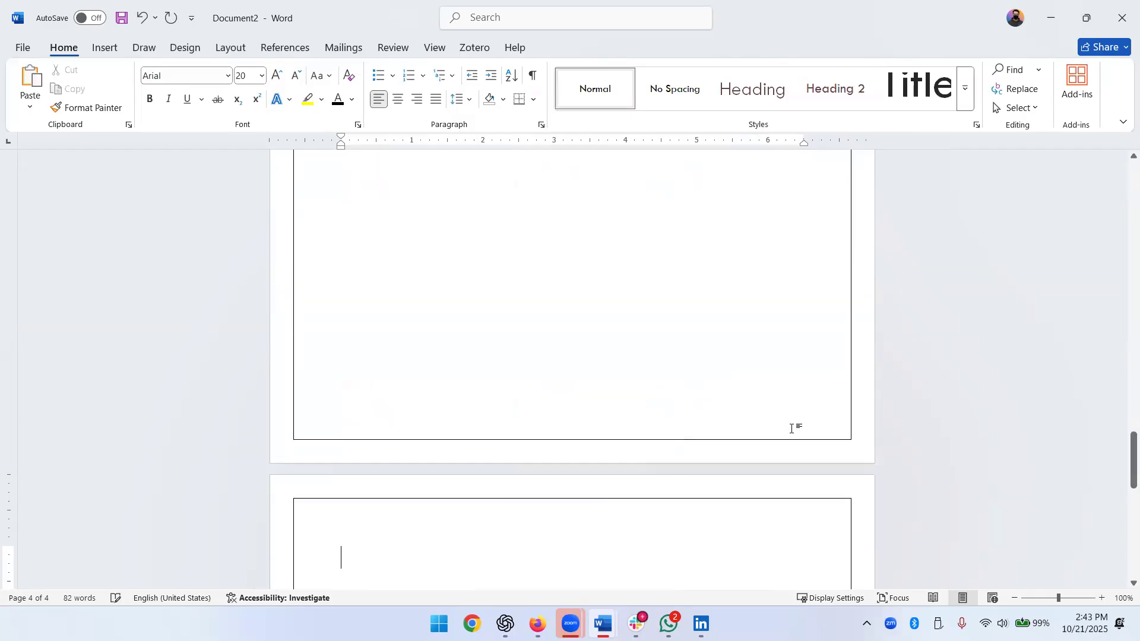
pyautogui.scroll(6, 669, 425)
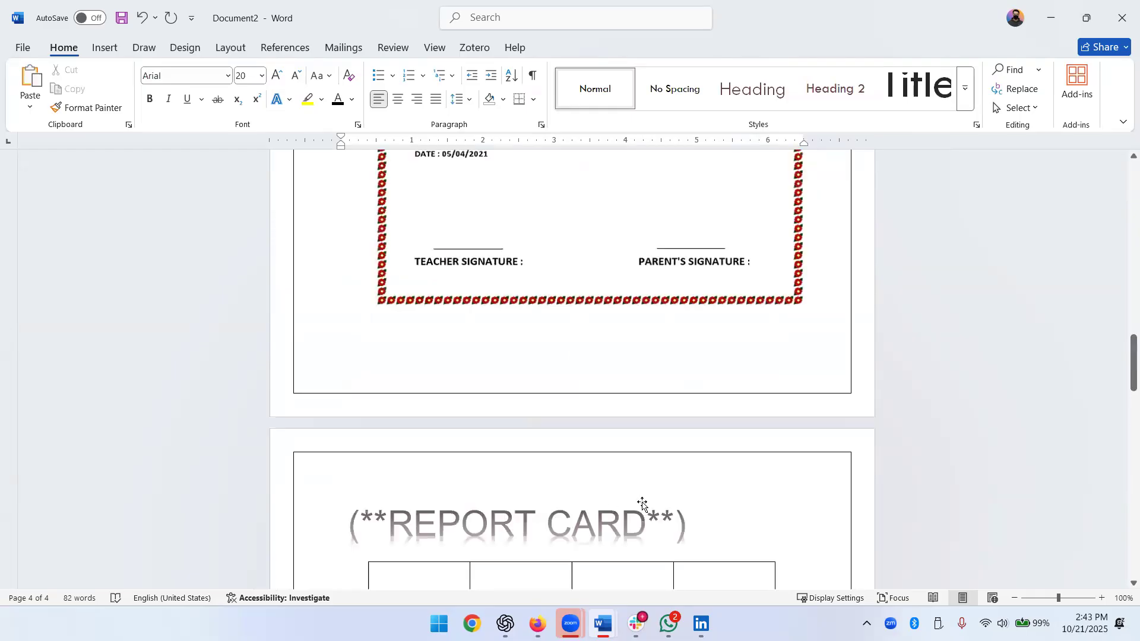
pyautogui.click(642, 504)
pyautogui.scroll(-2, 713, 475)
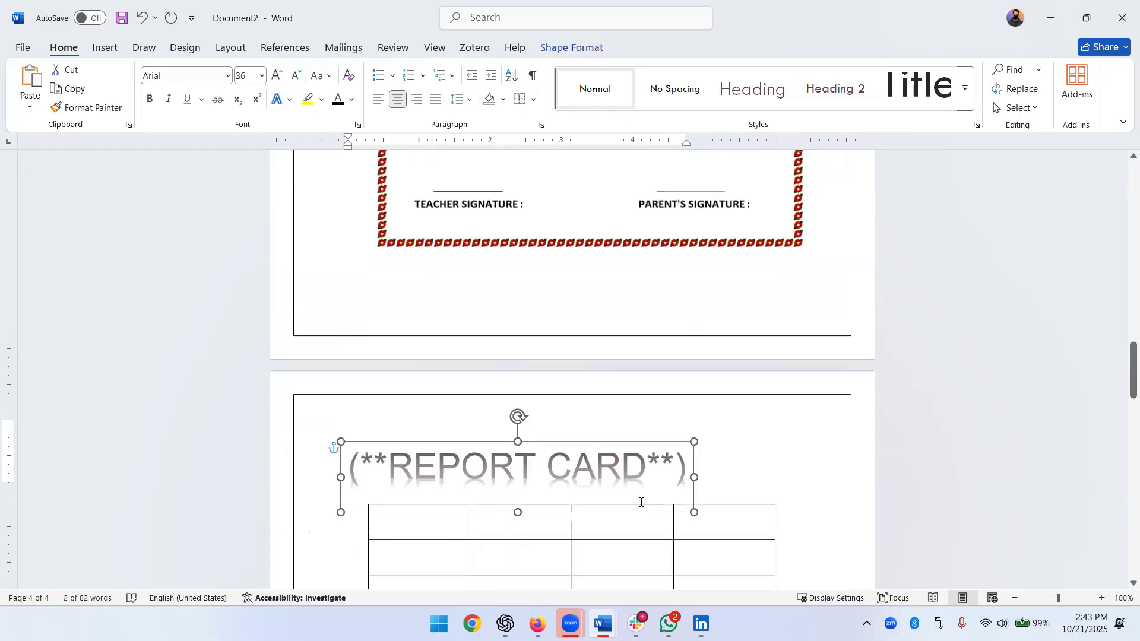
pyautogui.click(792, 454)
pyautogui.click(582, 453)
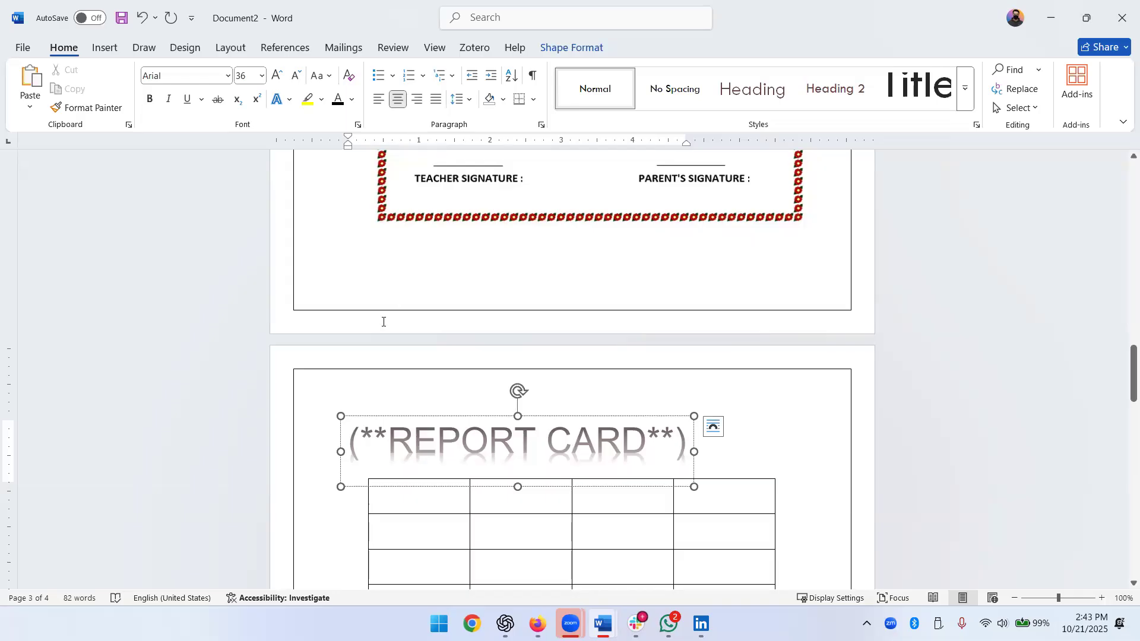
pyautogui.click(762, 428)
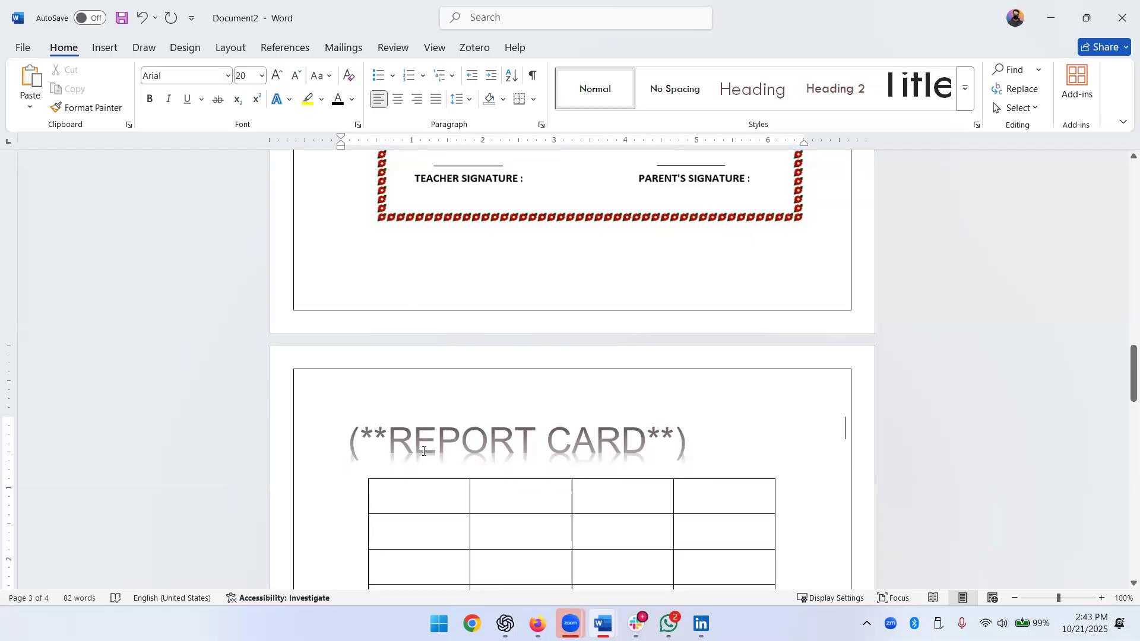
pyautogui.scroll(-2, 766, 448)
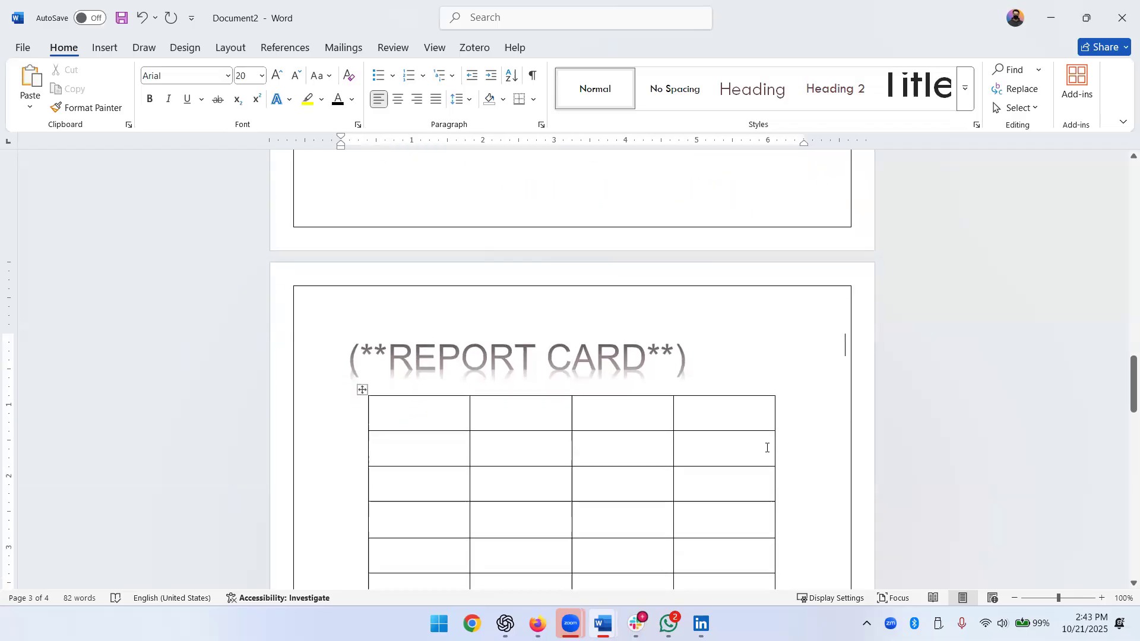
pyautogui.click(662, 378)
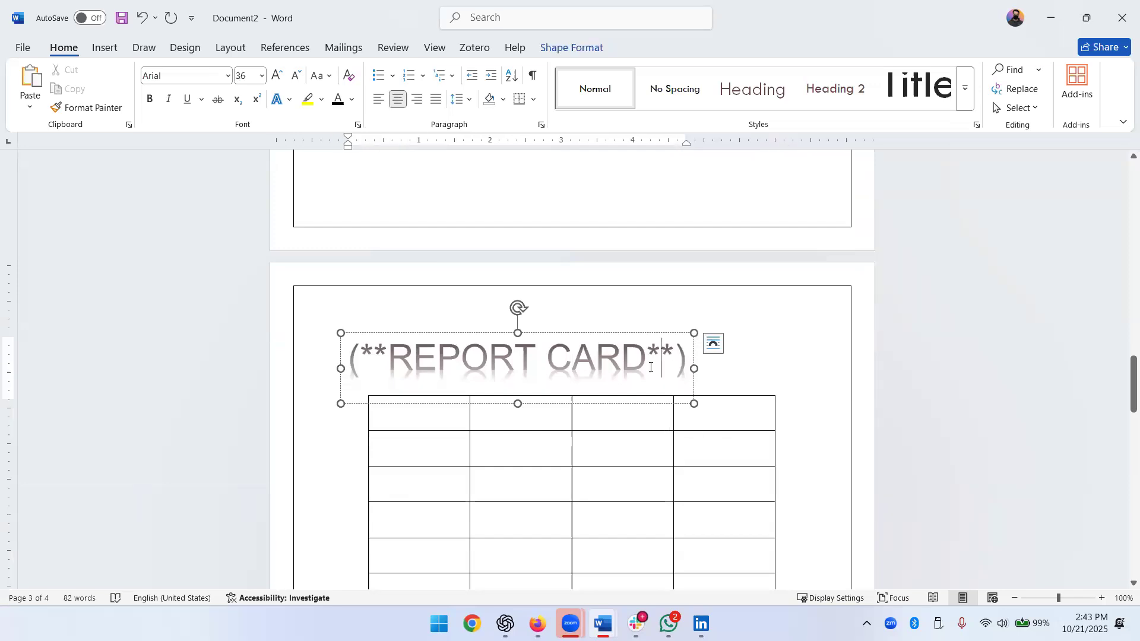
pyautogui.click(818, 372)
pyautogui.click(564, 350)
pyautogui.click(523, 336)
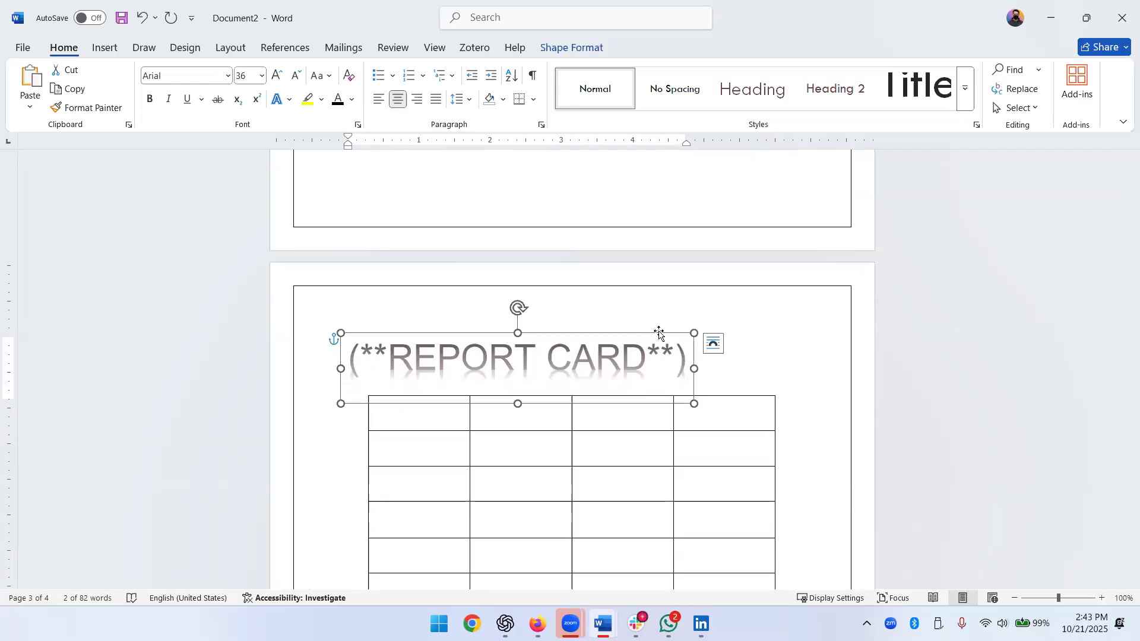
# Set the REPORT CARD WordArt's text wrapping to Tight
pyautogui.click(399, 101)
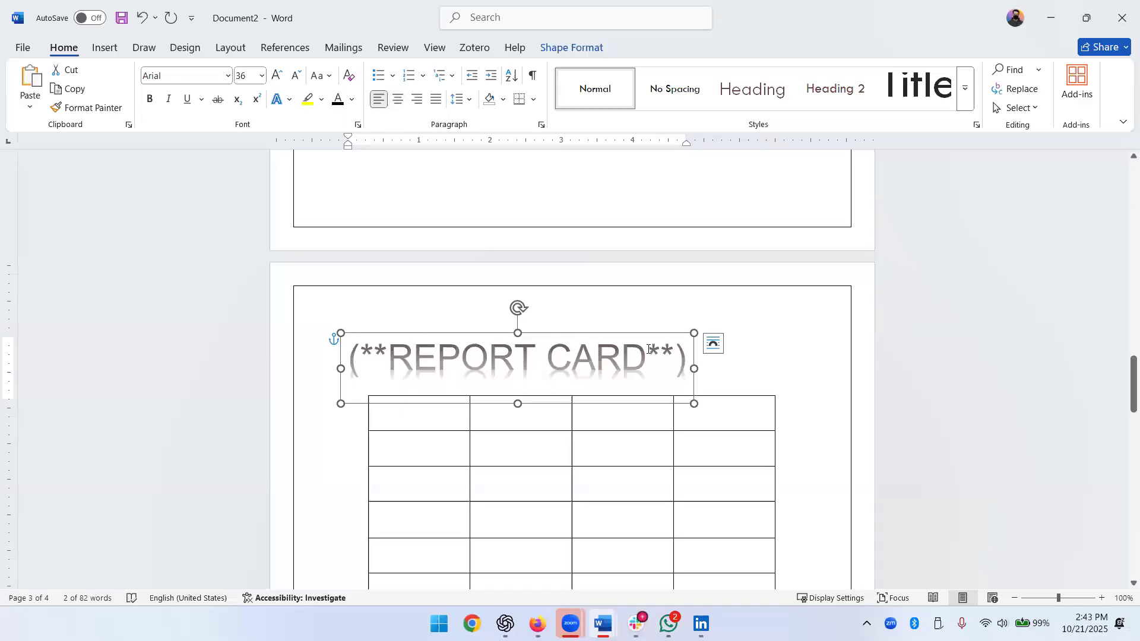
pyautogui.click(712, 344)
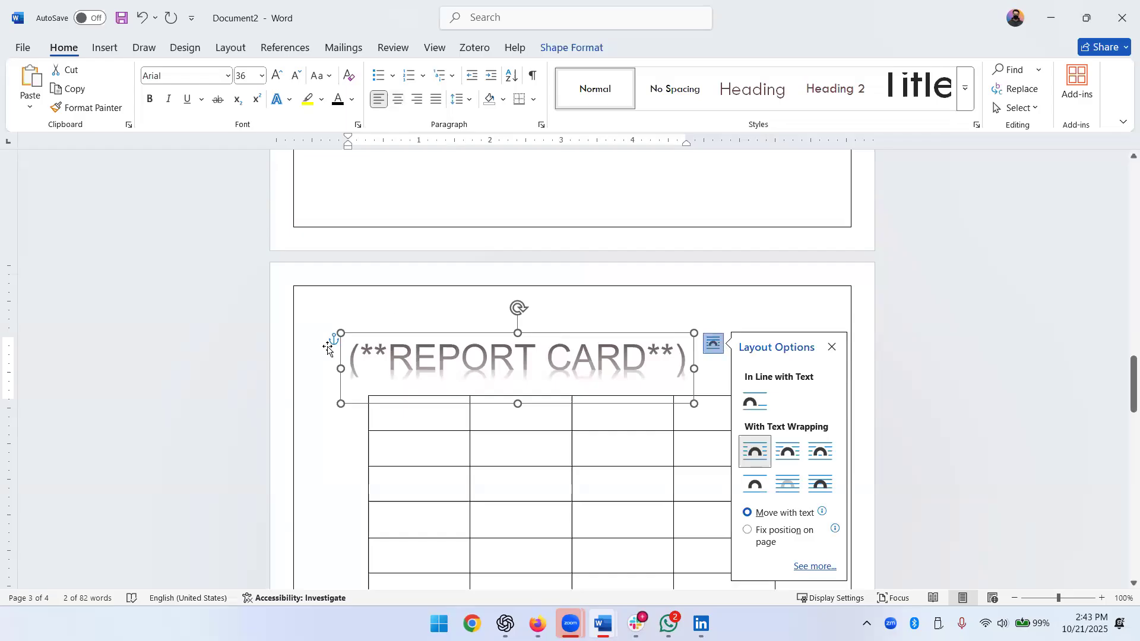
pyautogui.click(367, 330)
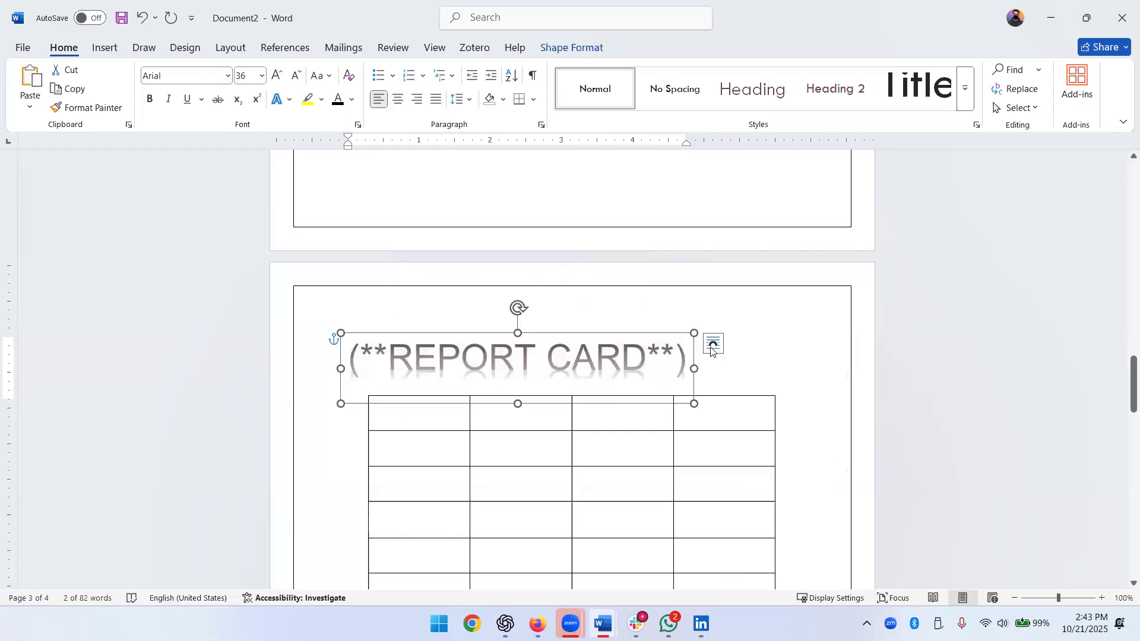
pyautogui.click(712, 347)
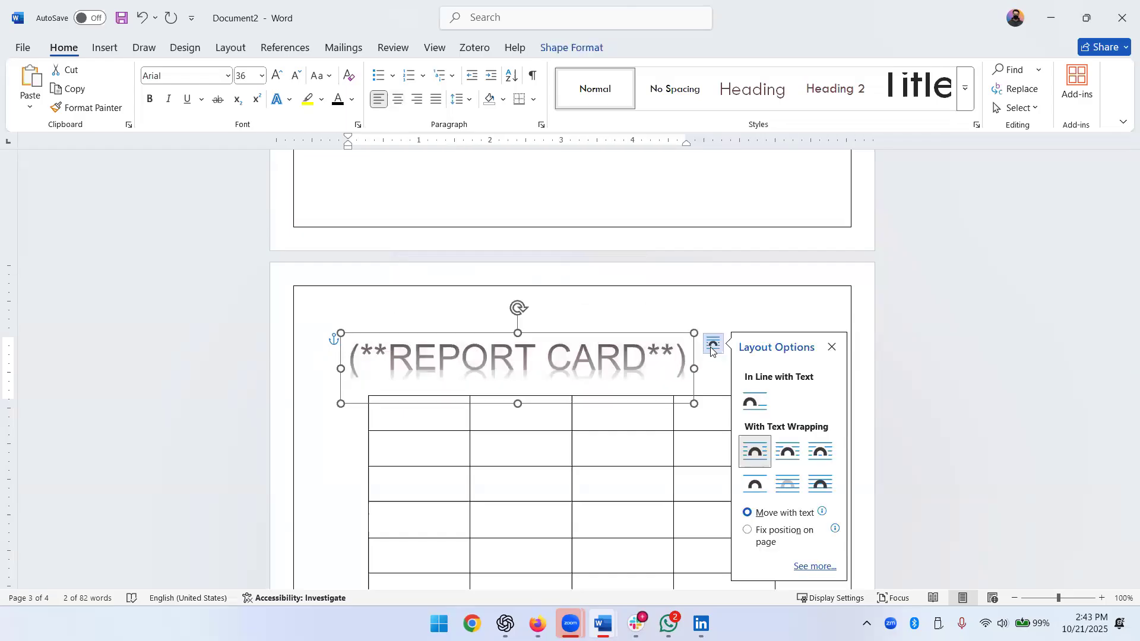
pyautogui.click(755, 402)
pyautogui.scroll(-7, 762, 413)
pyautogui.scroll(7, 647, 371)
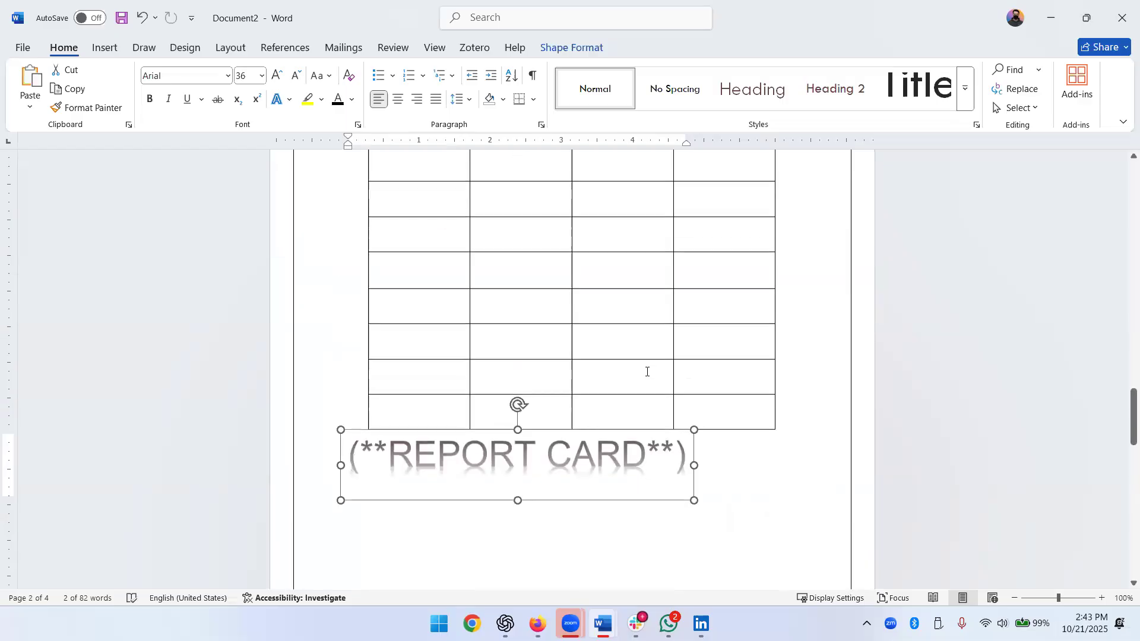
pyautogui.scroll(-3, 508, 448)
pyautogui.click(713, 522)
pyautogui.click(819, 508)
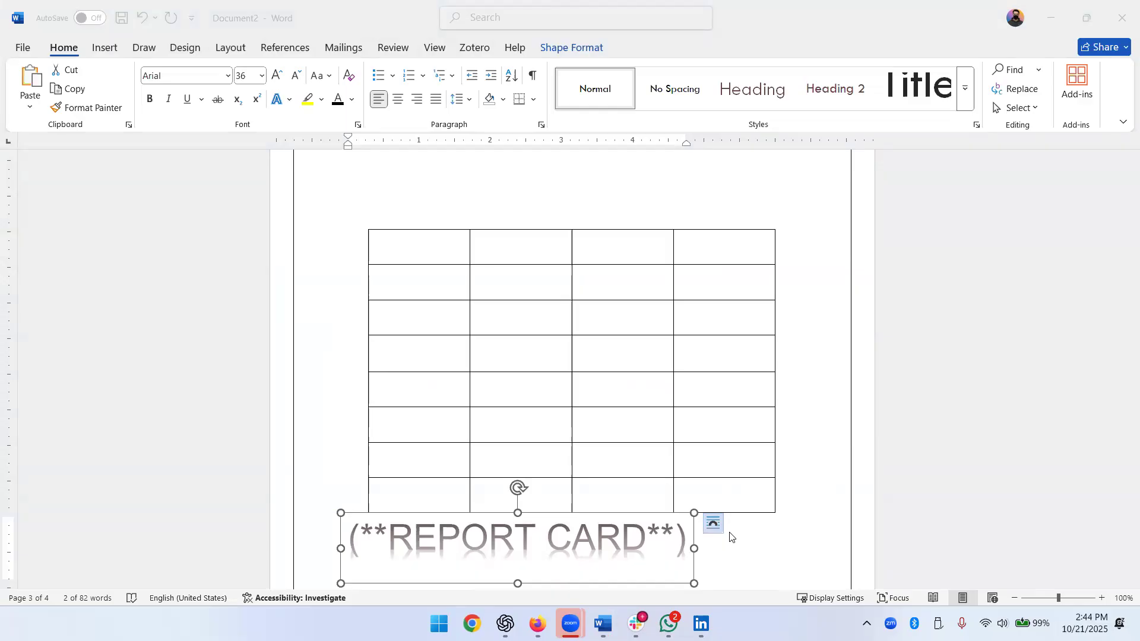
pyautogui.click(718, 521)
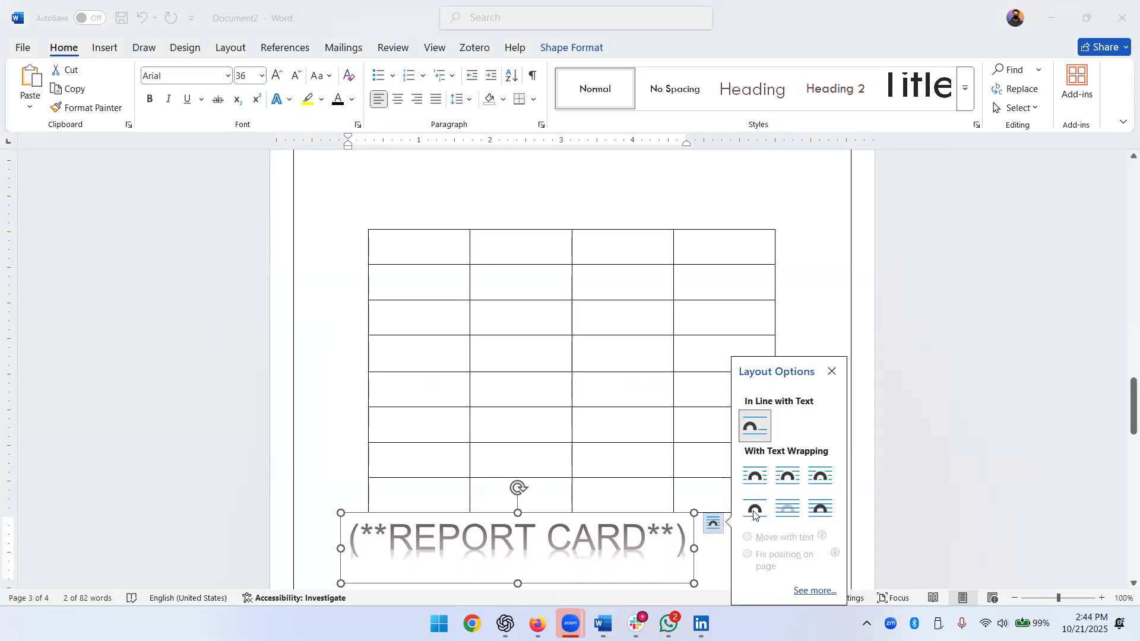
pyautogui.click(792, 475)
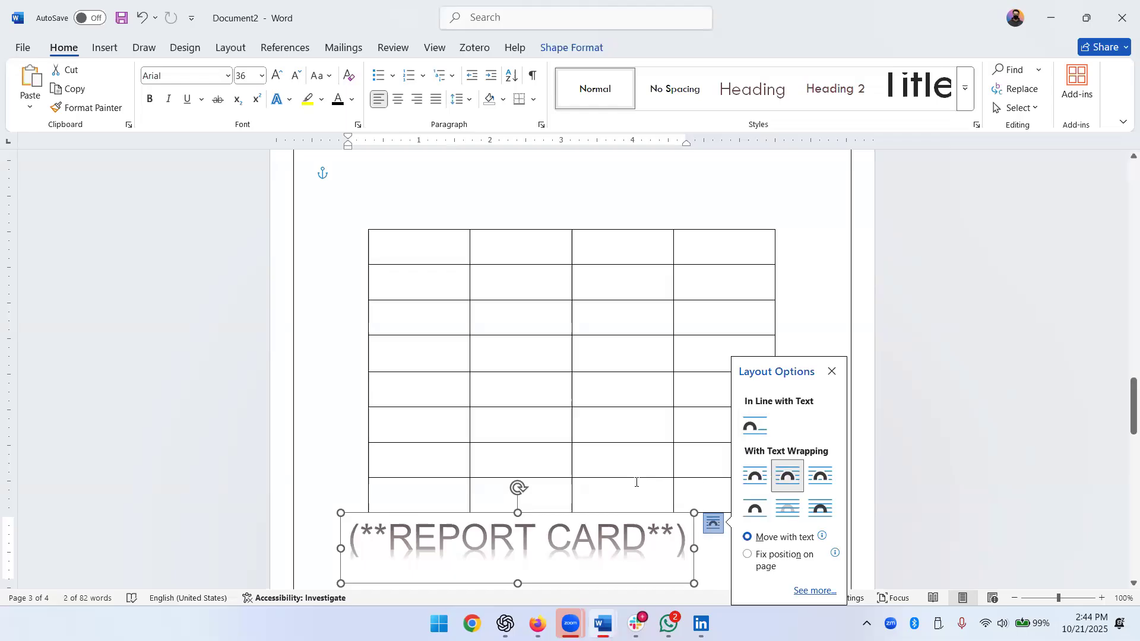
# Drag the WordArt up so it sits centred just above the table
pyautogui.click(393, 76)
pyautogui.click(393, 75)
pyautogui.moveTo(568, 512); pyautogui.dragTo(631, 268)
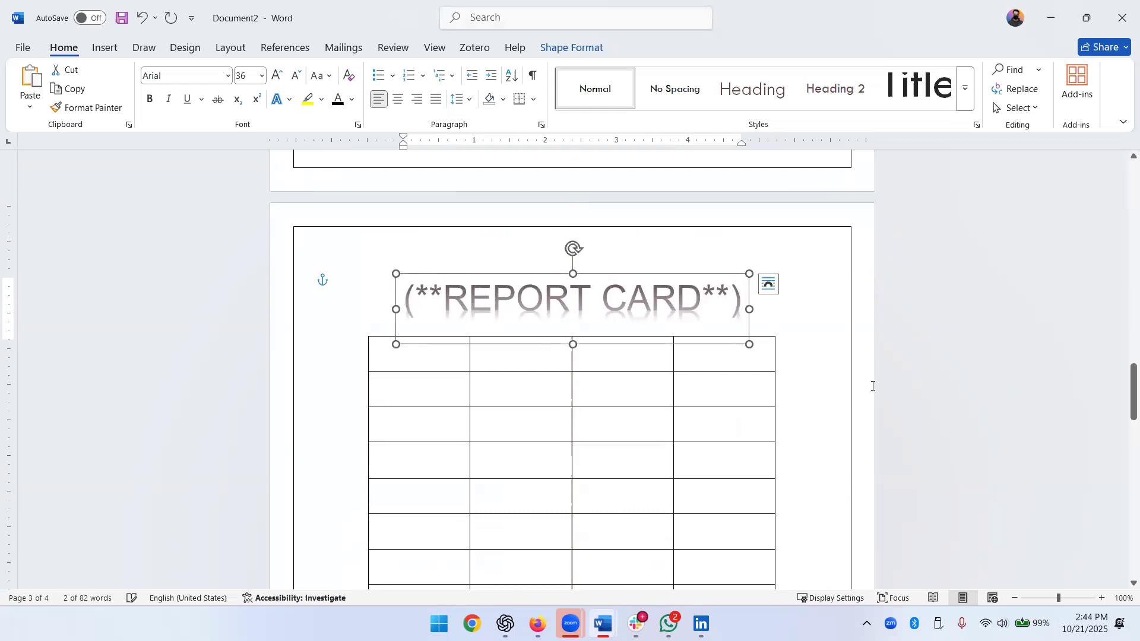
pyautogui.click(862, 386)
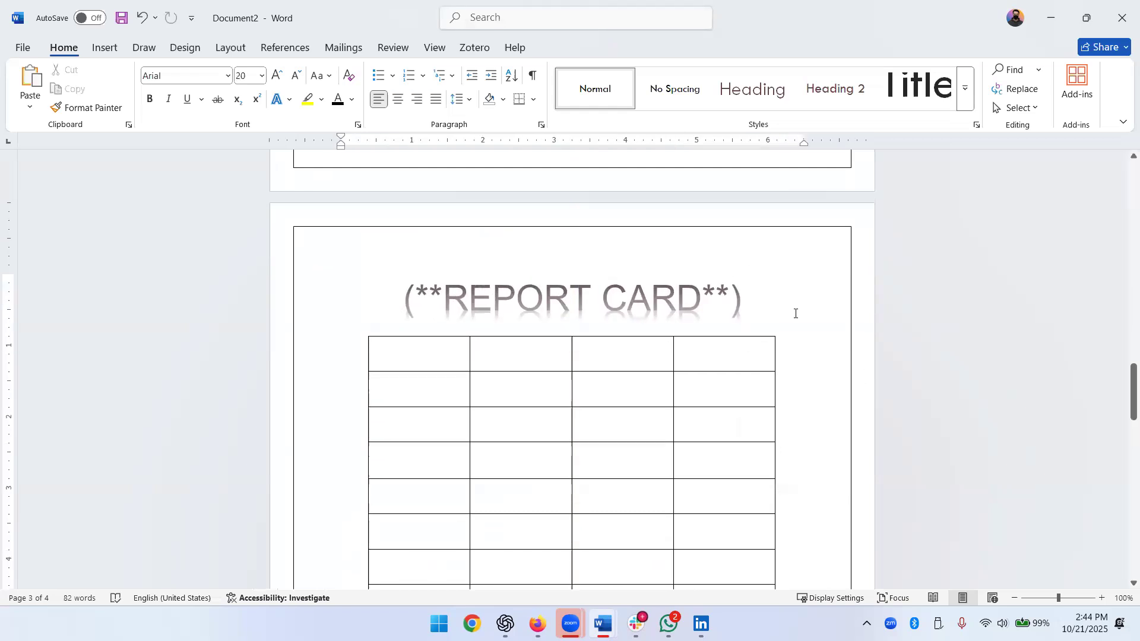
# Nudge the empty table slightly lower to open space beneath the WordArt heading
pyautogui.click(382, 349)
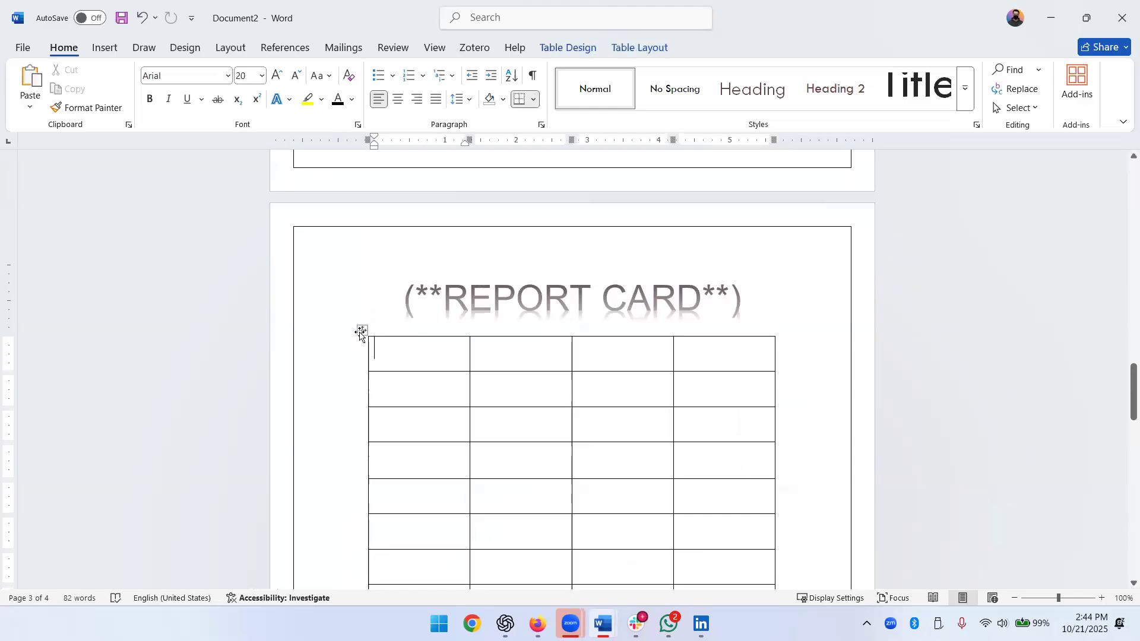
pyautogui.moveTo(362, 360); pyautogui.dragTo(364, 360)
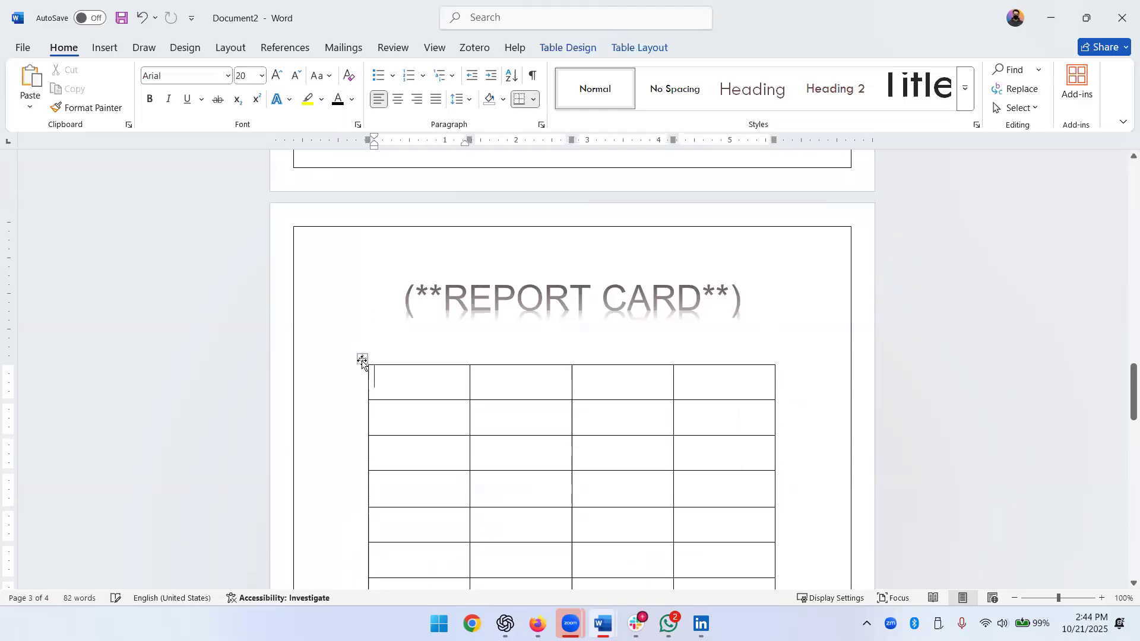
pyautogui.click(394, 343)
pyautogui.click(384, 354)
pyautogui.scroll(10, 469, 302)
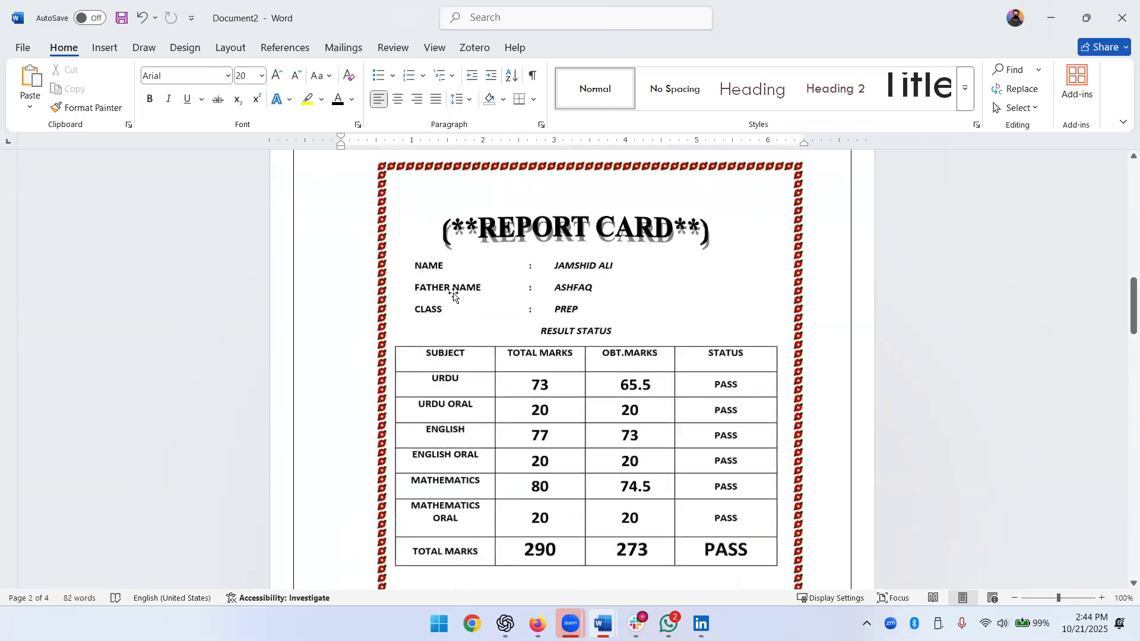
pyautogui.scroll(-8, 549, 343)
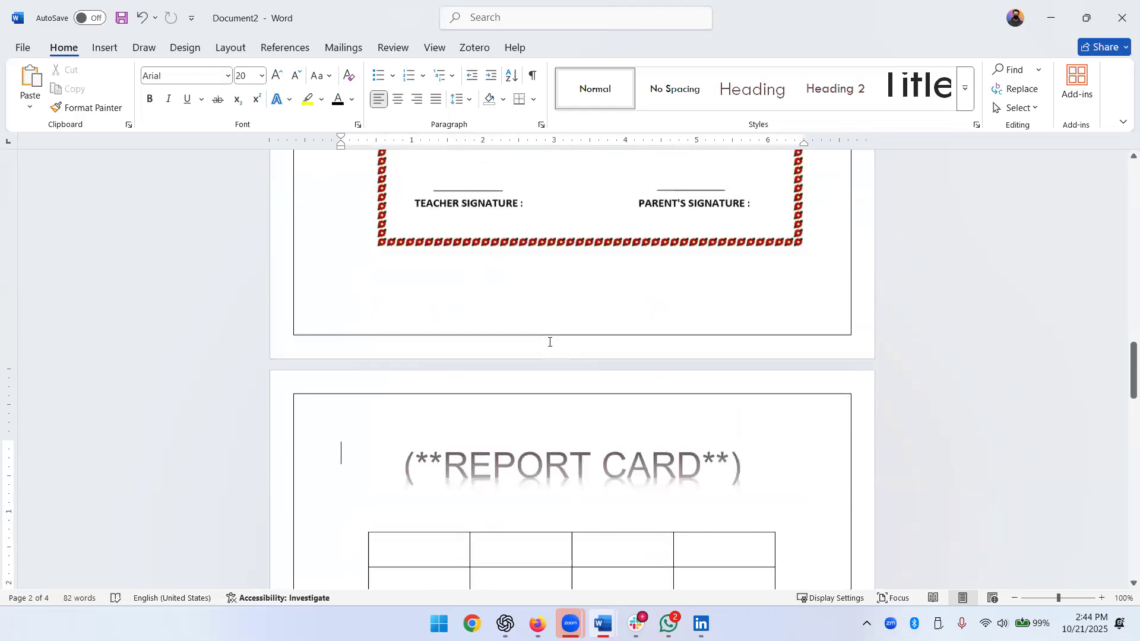
pyautogui.scroll(4, 745, 329)
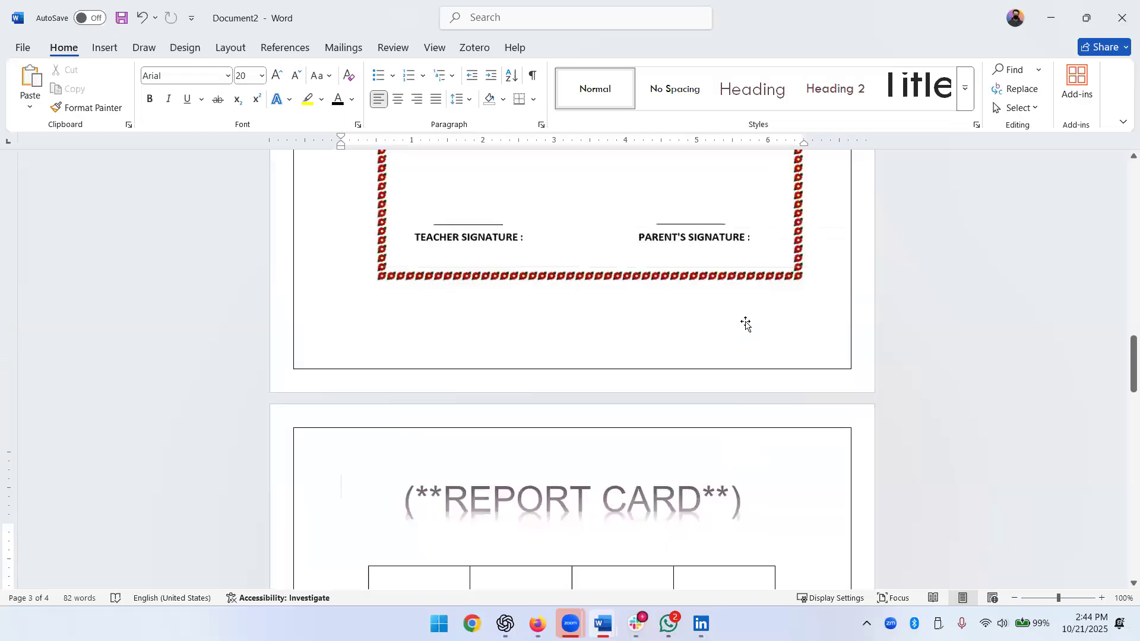
pyautogui.scroll(-4, 746, 323)
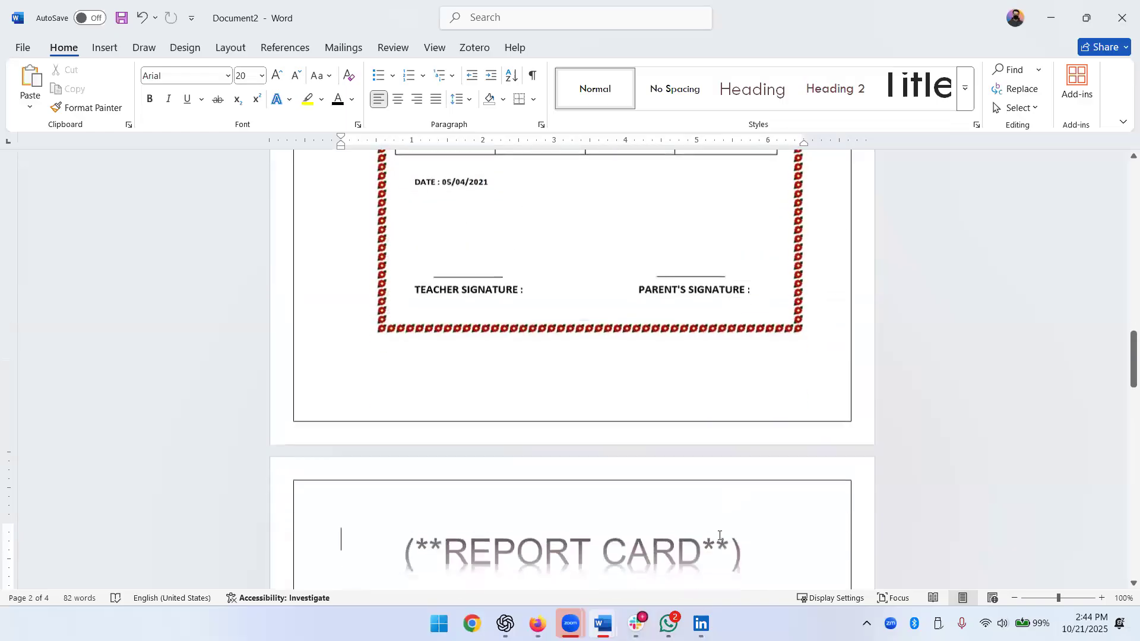
pyautogui.click(705, 380)
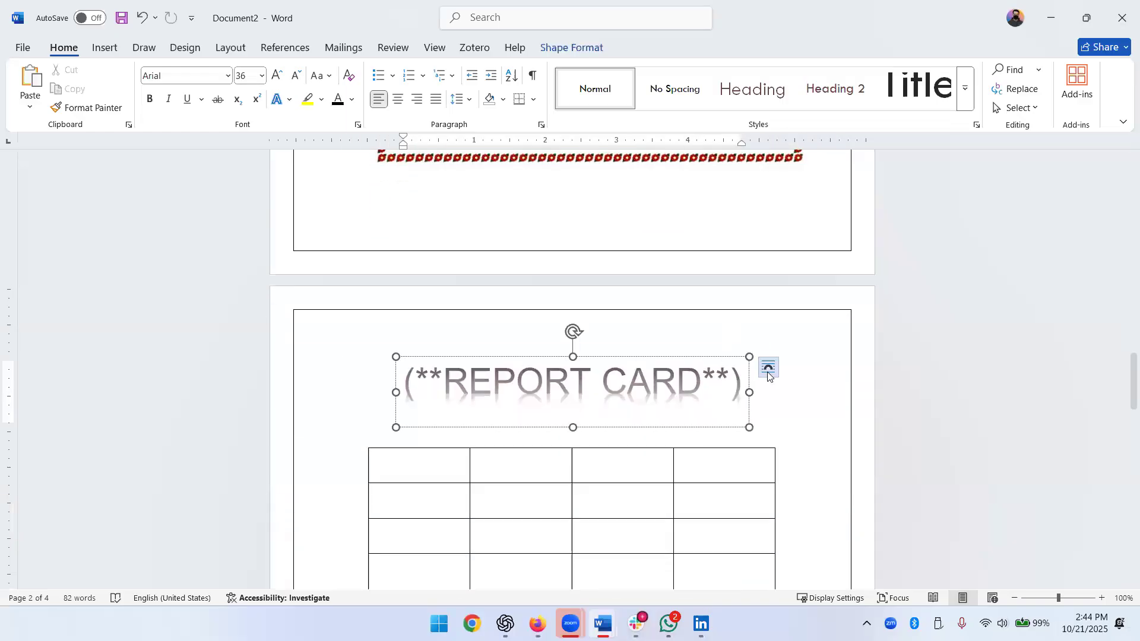
# Set the WordArt's Layout Options to 'Fix position on page'
pyautogui.click(769, 374)
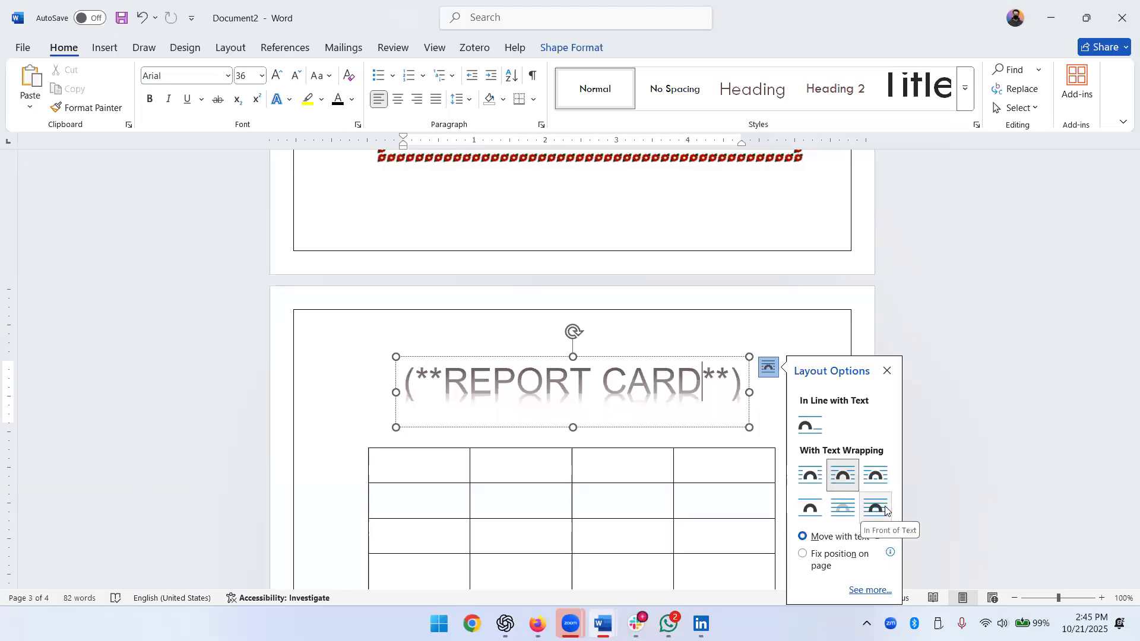
pyautogui.click(846, 555)
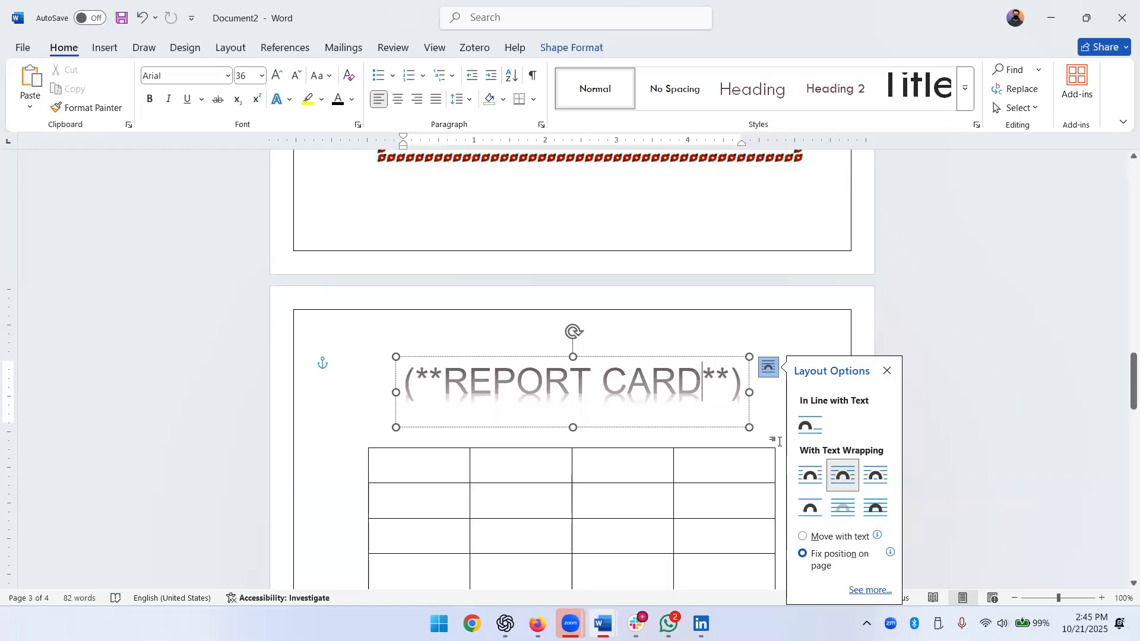
pyautogui.click(813, 414)
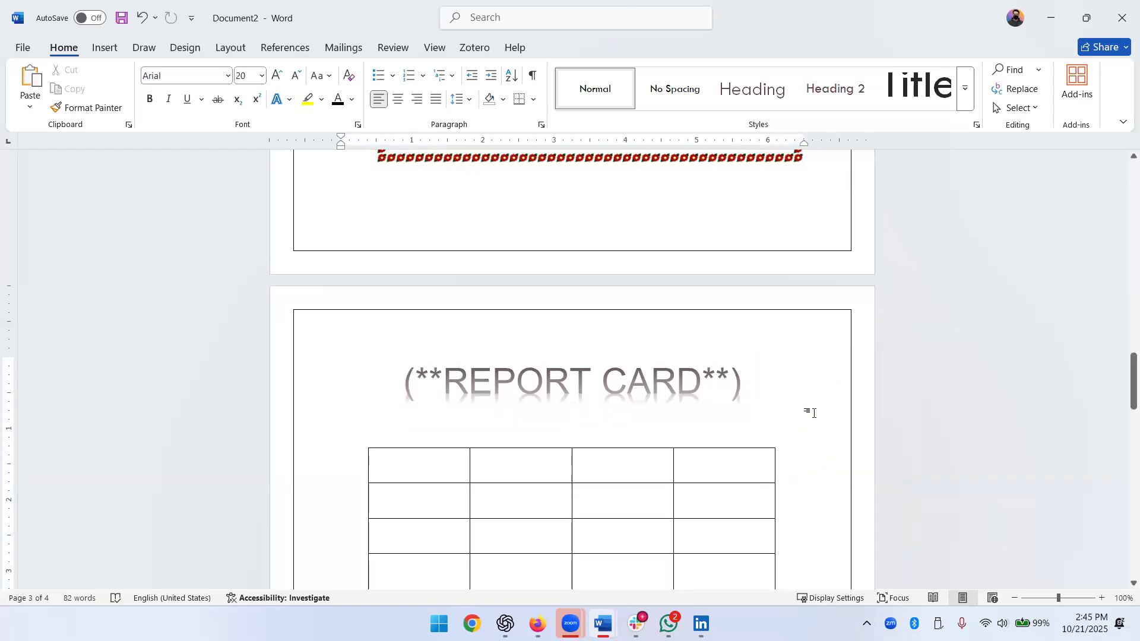
# Remove the stray letters typed beside the REPORT CARD heading
pyautogui.click(476, 426)
pyautogui.click(364, 440)
pyautogui.write('rfgfdgd')
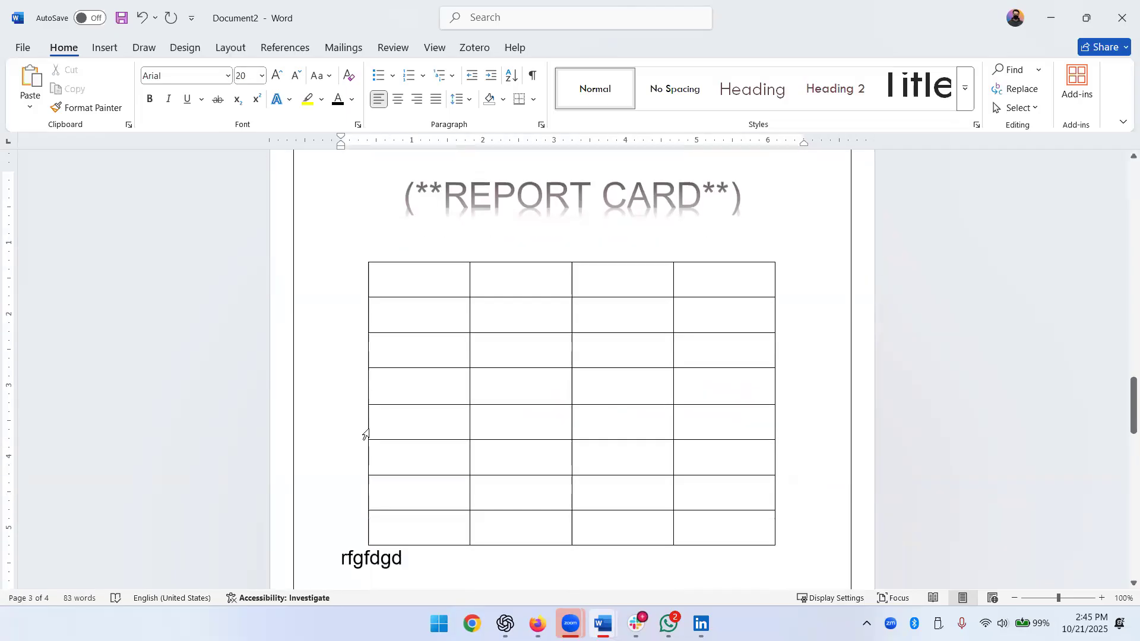
pyautogui.press('BackSpace')
pyautogui.press('BackSpace')
pyautogui.press('BackSpace')
pyautogui.press('BackSpace')
pyautogui.press('BackSpace')
pyautogui.press('BackSpace')
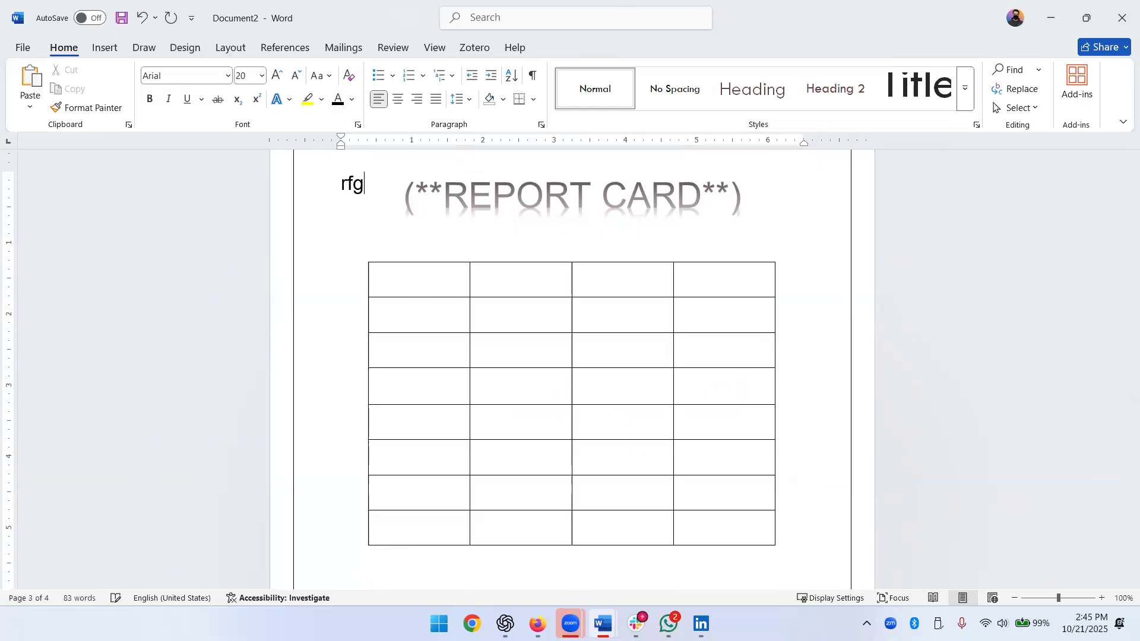
# Drag the empty table slightly lower on the page
pyautogui.click(382, 268)
pyautogui.moveTo(361, 258); pyautogui.dragTo(361, 292)
pyautogui.click(393, 275)
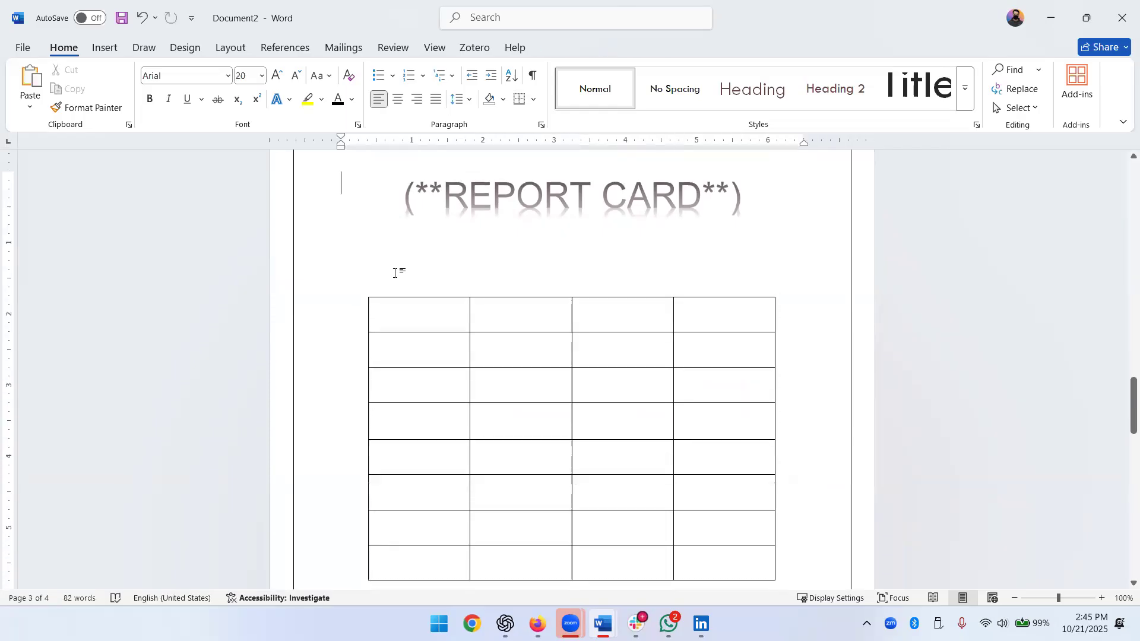
pyautogui.hotkey('ctrl', 'z')
# Refocus the Word window and select the REPORT CARD WordArt title
pyautogui.doubleClick(500, 299)
pyautogui.click(657, 284)
pyautogui.scroll(2, 811, 253)
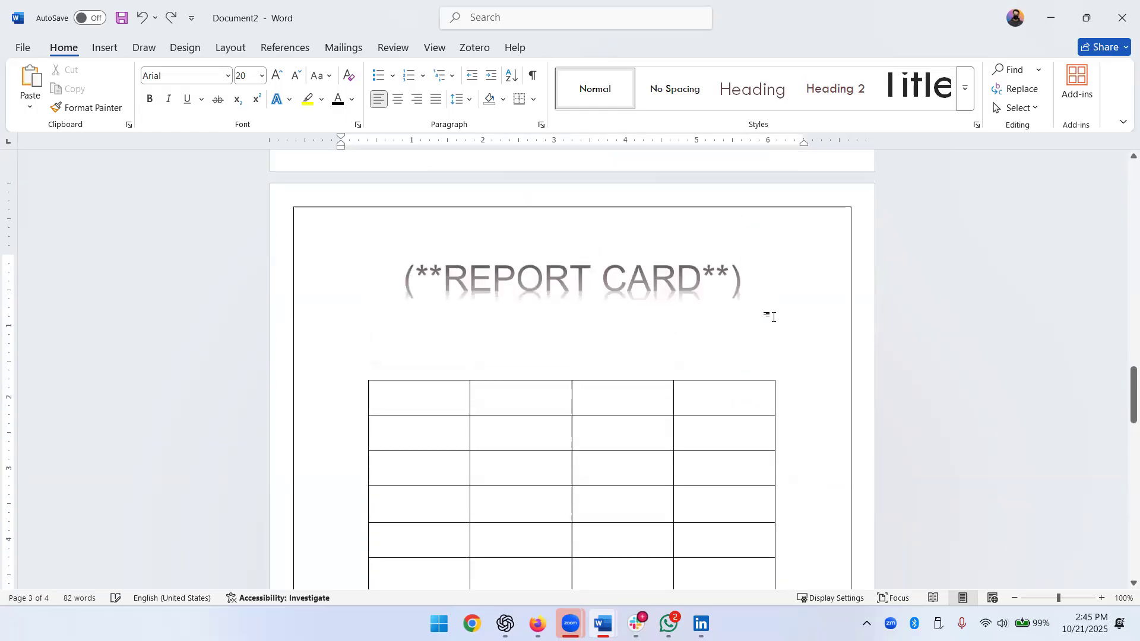
pyautogui.scroll(-10, 586, 328)
pyautogui.scroll(10, 514, 334)
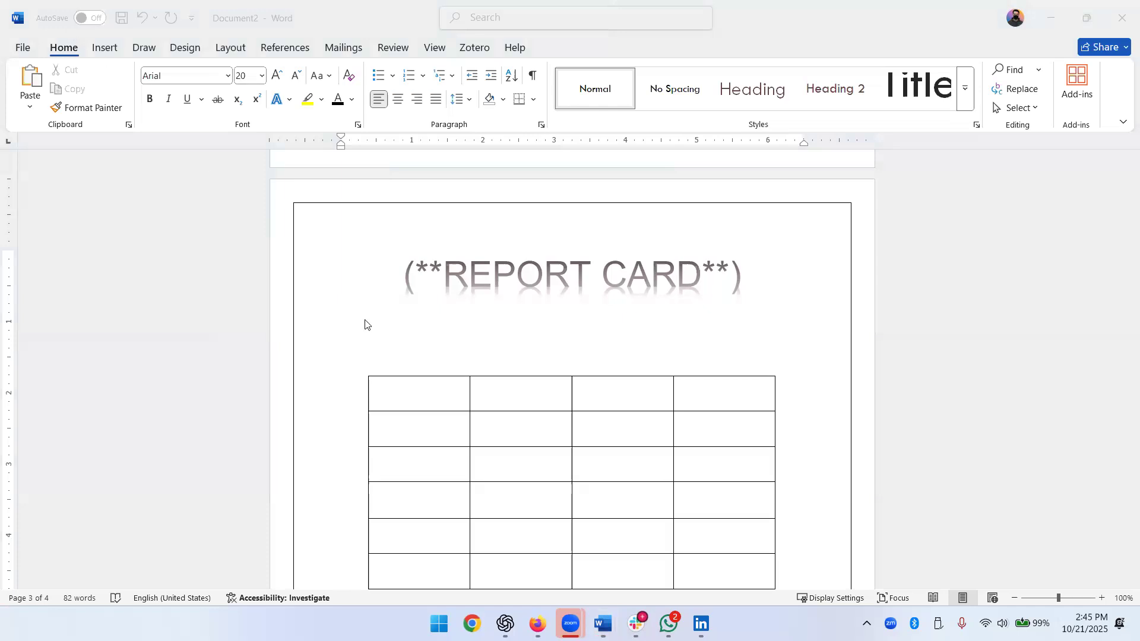
pyautogui.click(219, 26)
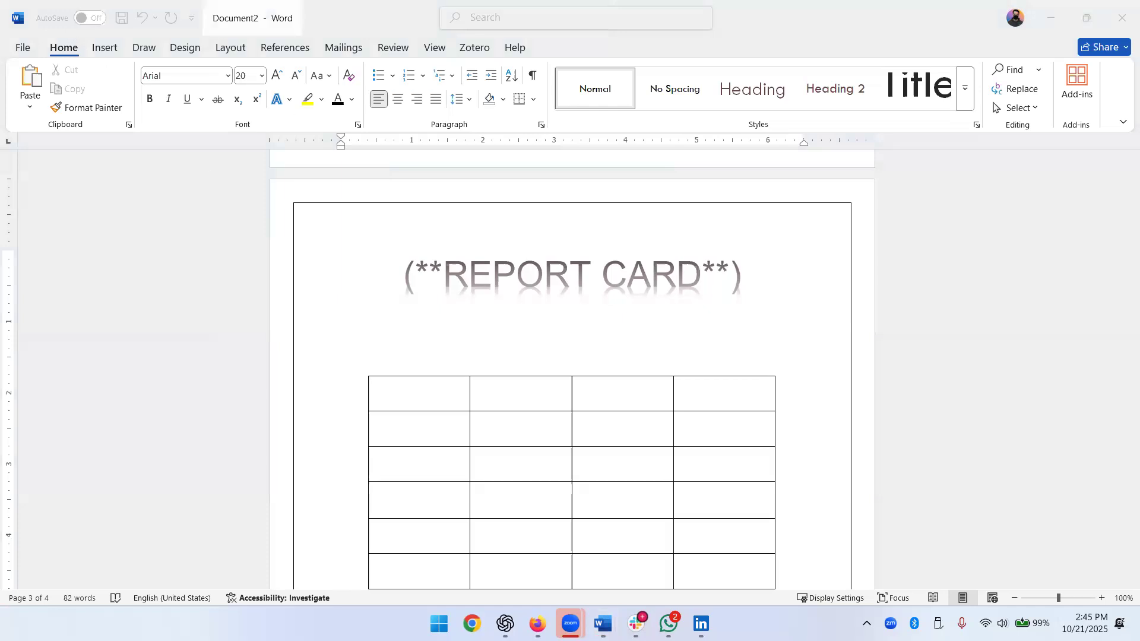
pyautogui.click(463, 425)
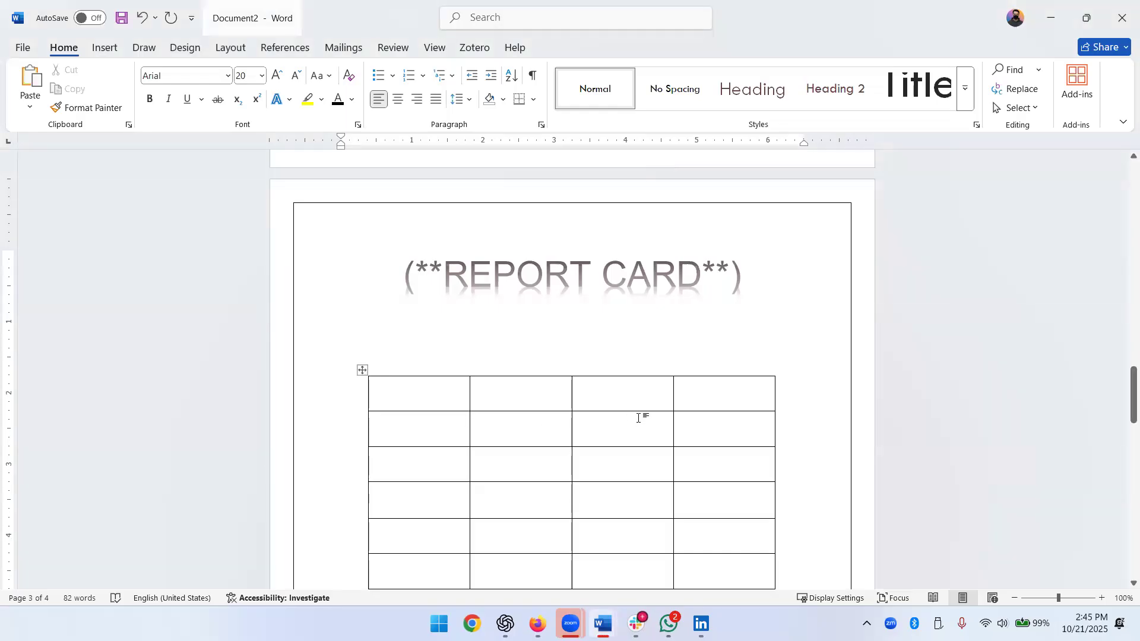
pyautogui.scroll(2, 641, 417)
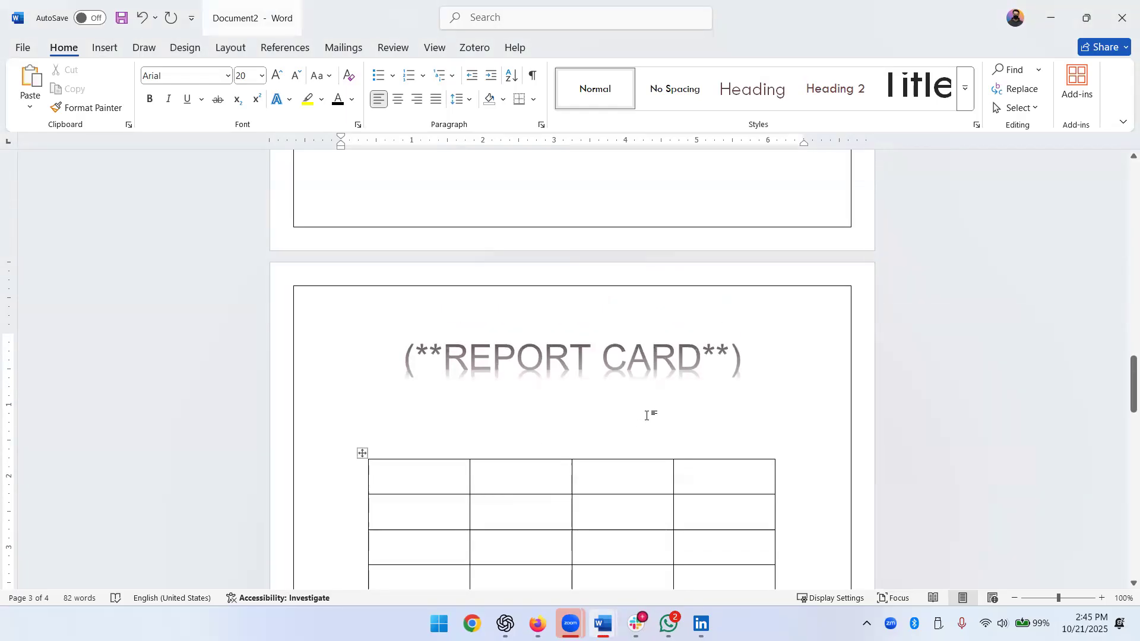
pyautogui.click(567, 367)
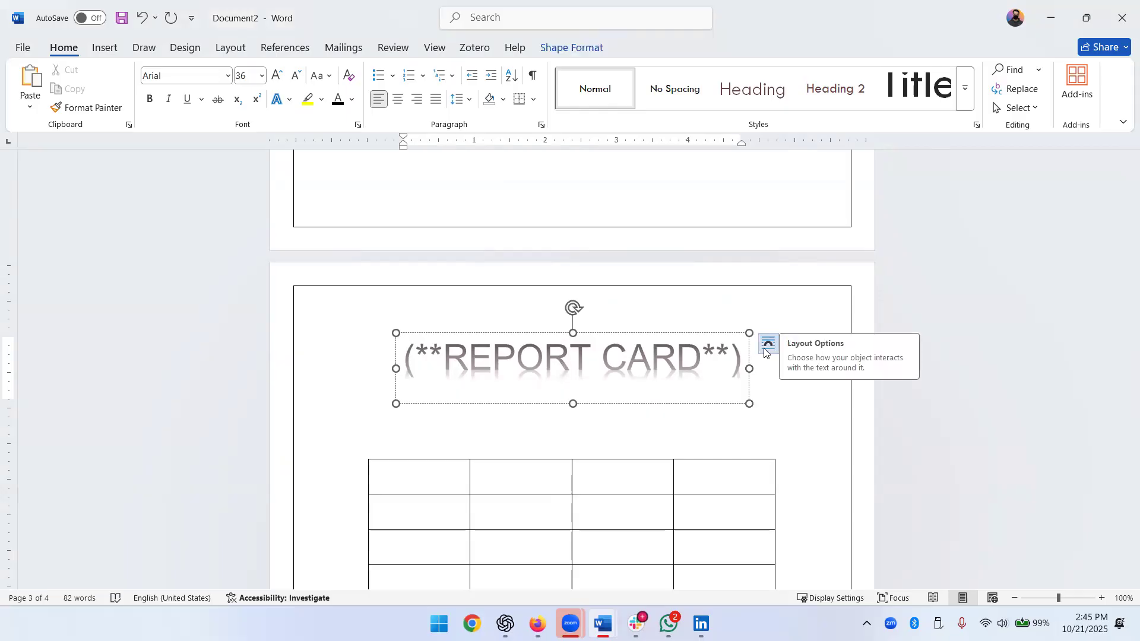
pyautogui.click(767, 344)
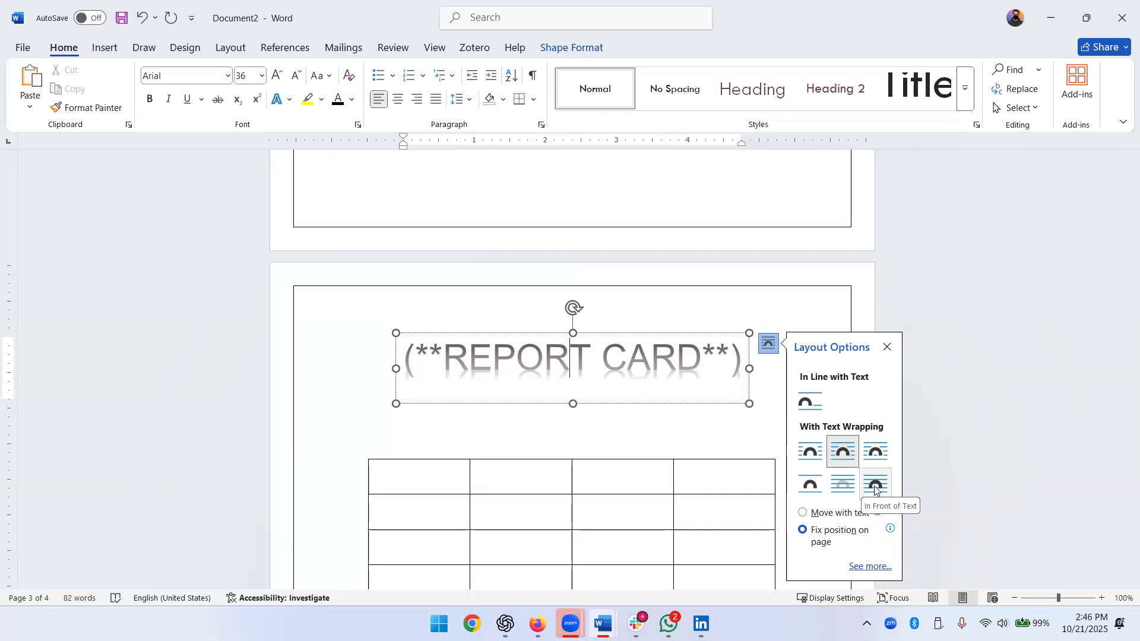
pyautogui.click(832, 441)
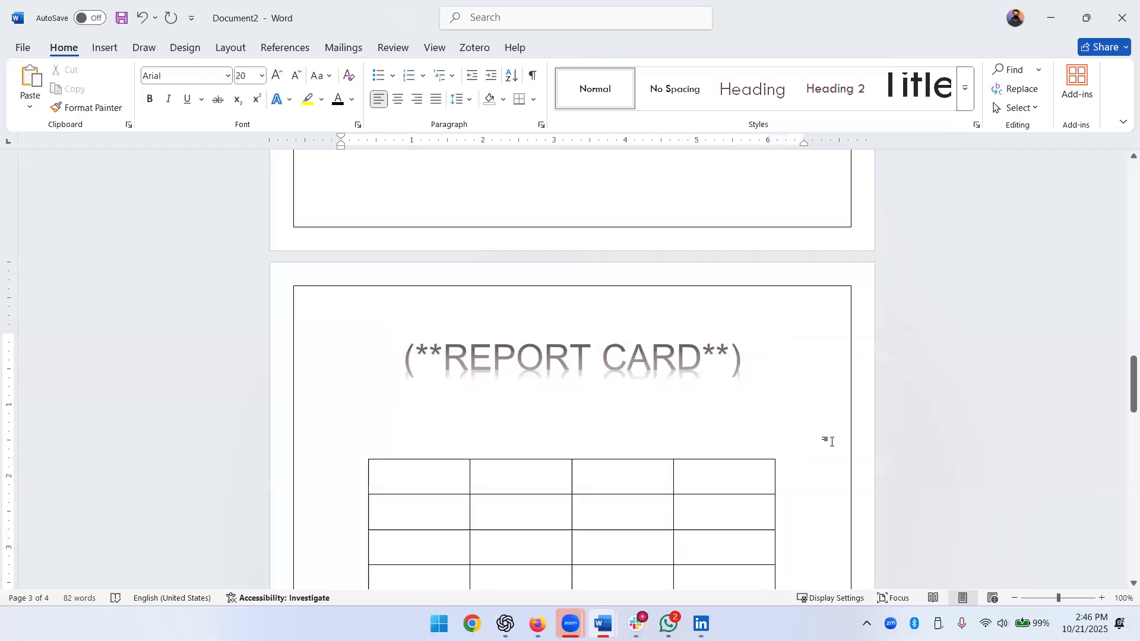
# Select the empty table below the REPORT CARD title to reach its move handle
pyautogui.scroll(-3, 573, 443)
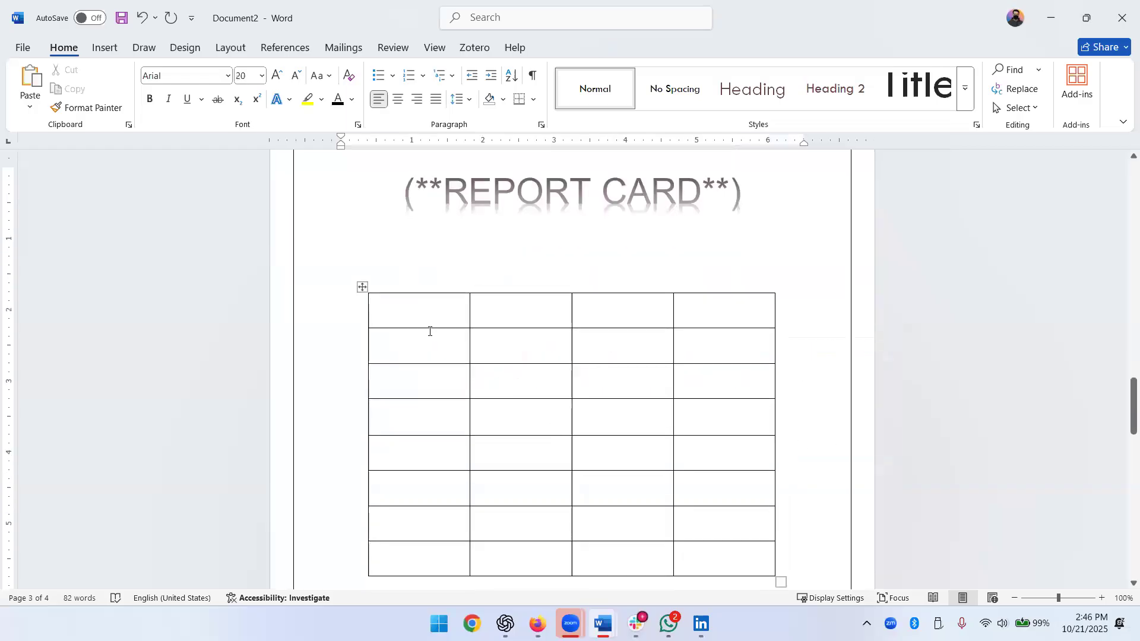
pyautogui.click(382, 305)
pyautogui.click(370, 289)
pyautogui.click(357, 284)
pyautogui.click(361, 286)
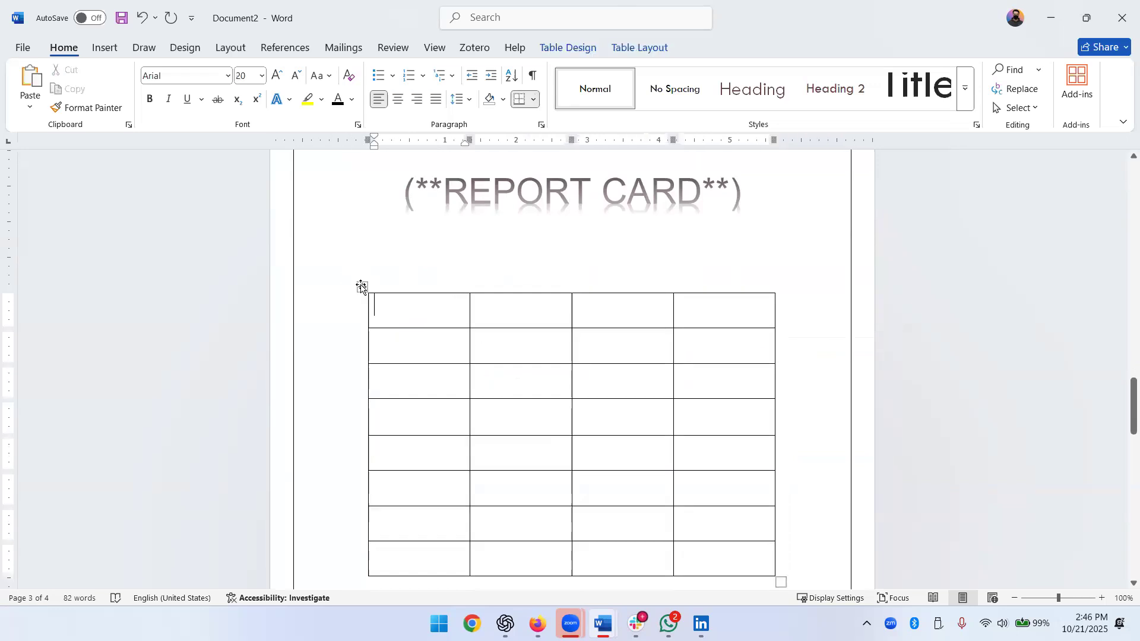
pyautogui.click(505, 175)
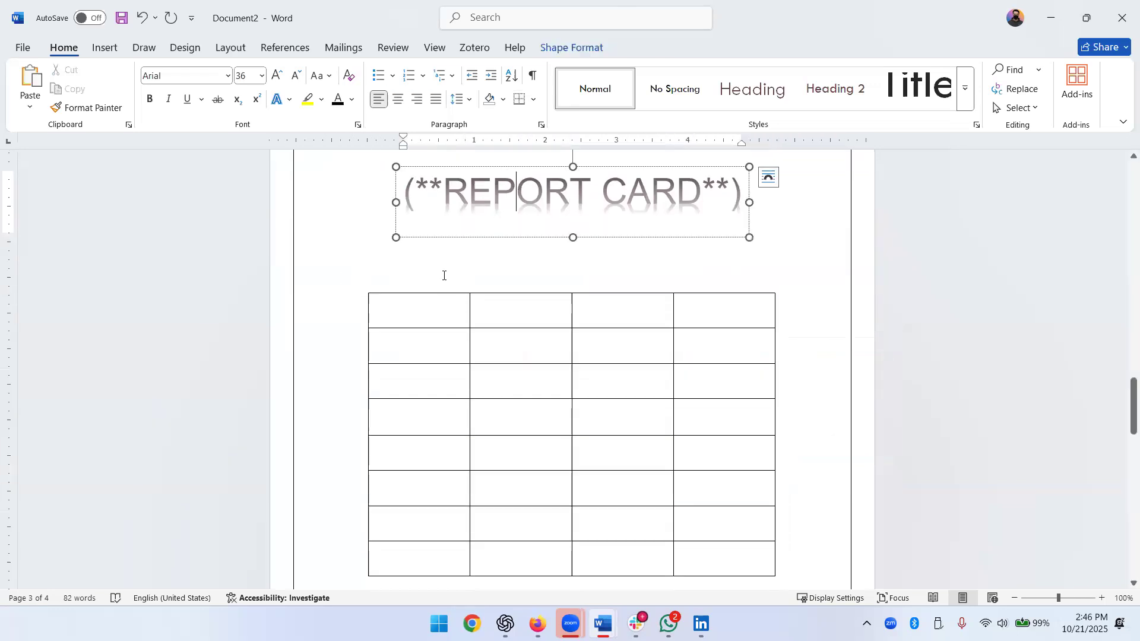
pyautogui.click(444, 277)
pyautogui.click(381, 308)
# Drag the table about half an inch further down and compare with the page 2 sample
pyautogui.moveTo(361, 287); pyautogui.dragTo(362, 336)
pyautogui.click(402, 315)
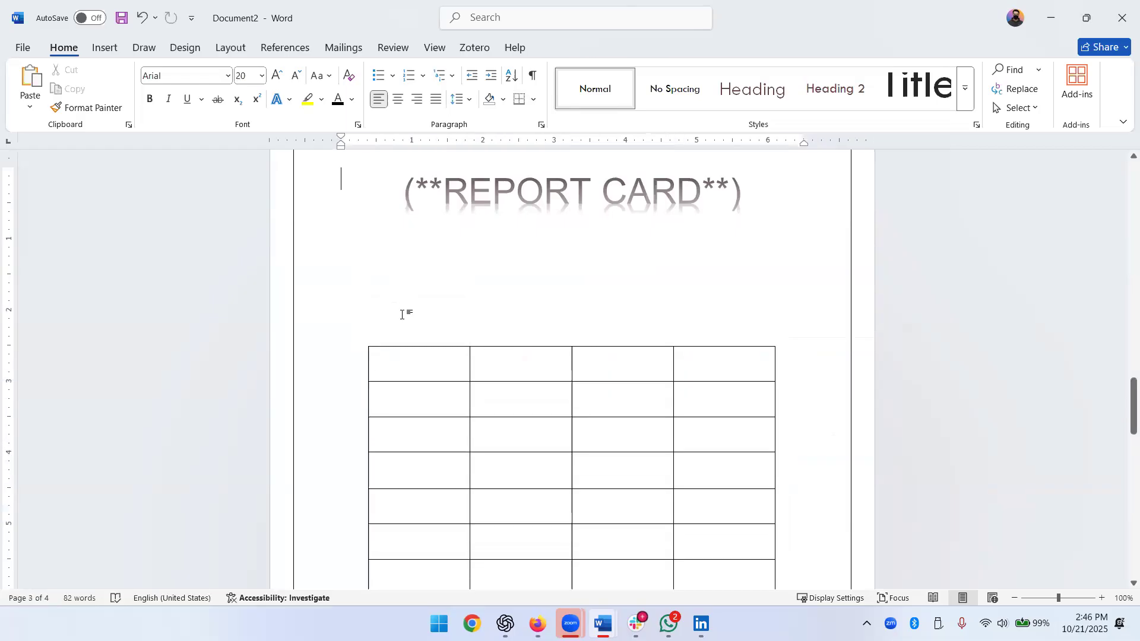
pyautogui.hotkey('ctrl', 'z')
pyautogui.scroll(10, 573, 368)
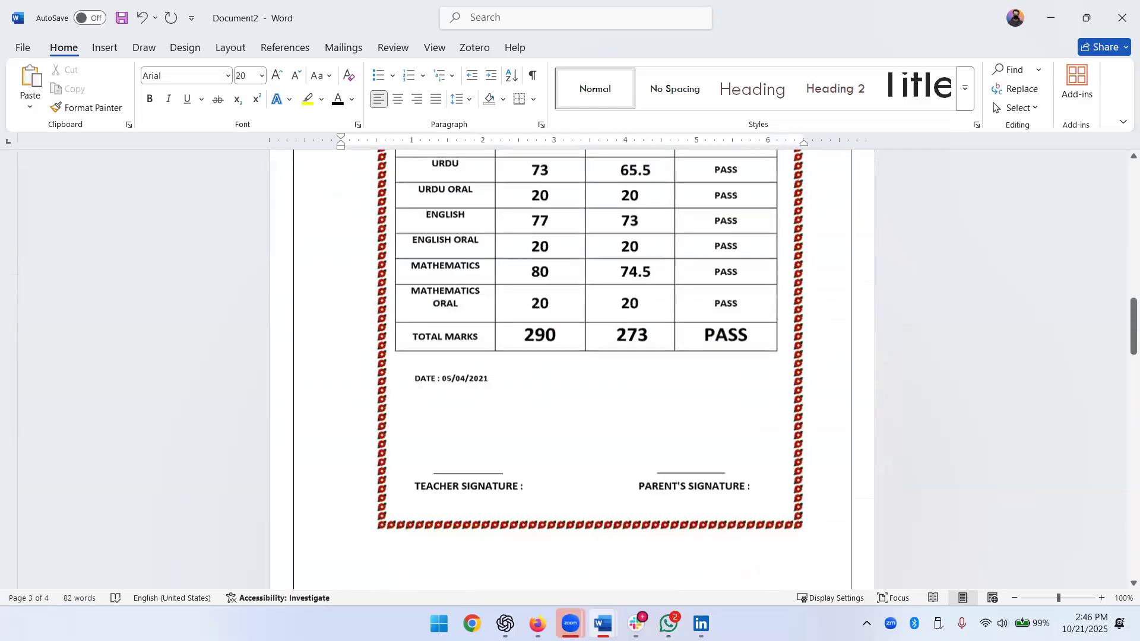
pyautogui.scroll(3, 458, 246)
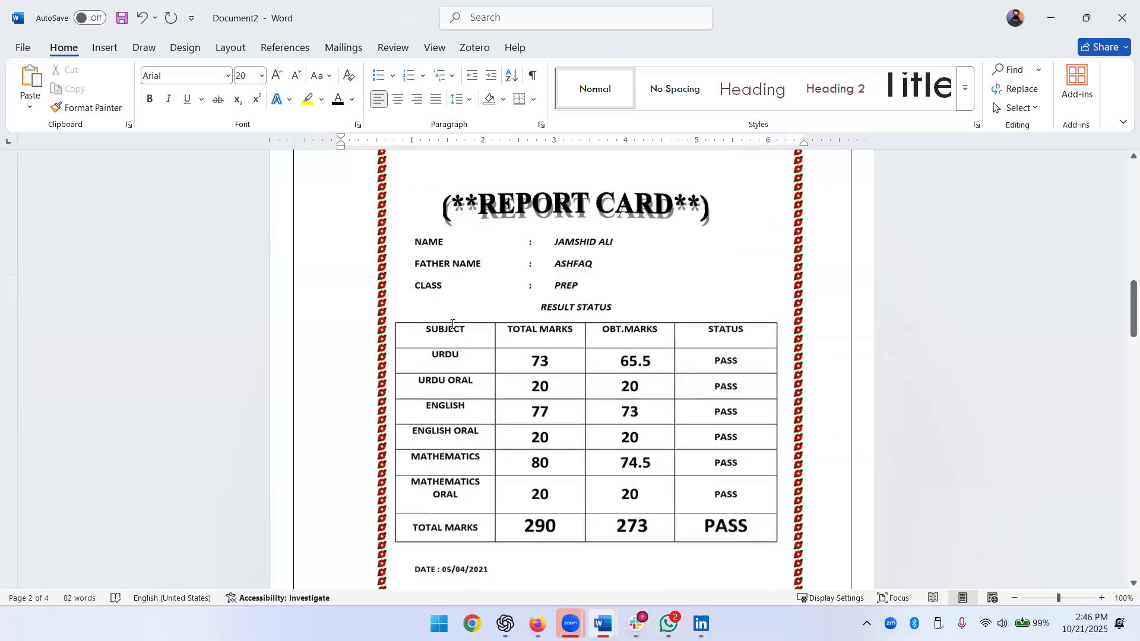
pyautogui.scroll(-15, 469, 396)
pyautogui.scroll(-6, 469, 403)
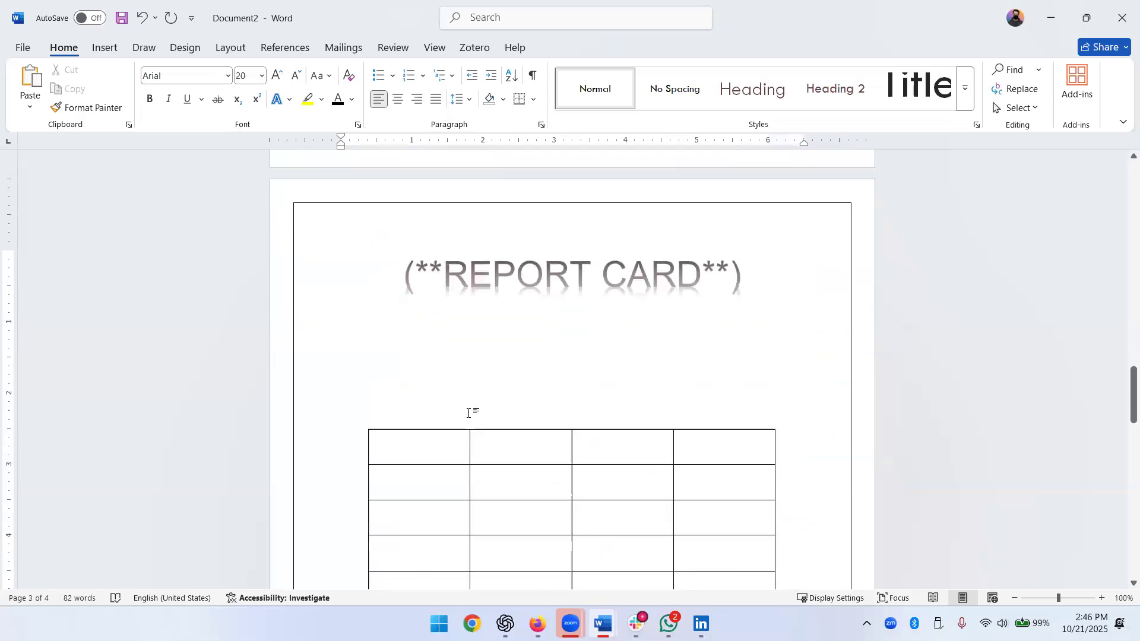
# Type Name, Father Name and Class on three separate lines under the title
pyautogui.write('Name')
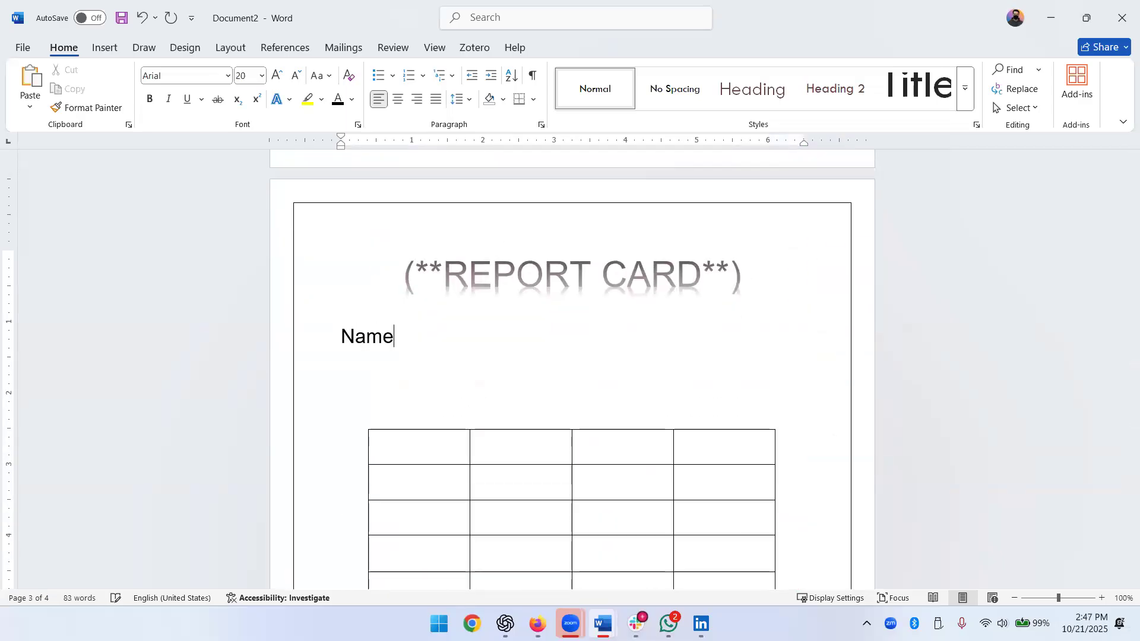
pyautogui.press('Return')
pyautogui.write('Father Name')
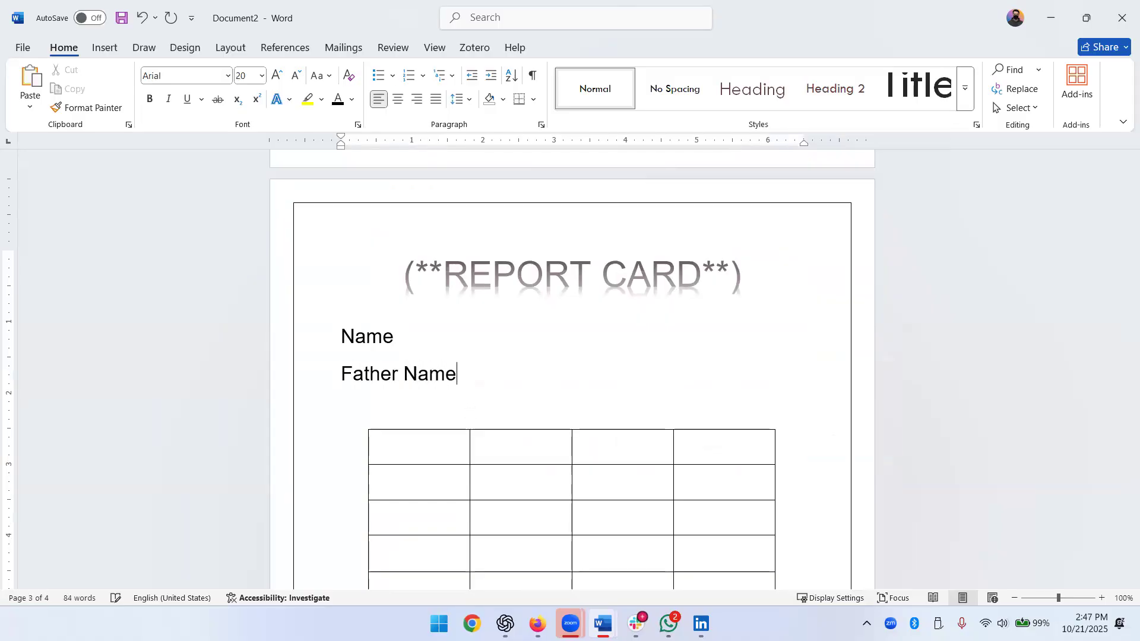
pyautogui.press('Return')
pyautogui.write('Class')
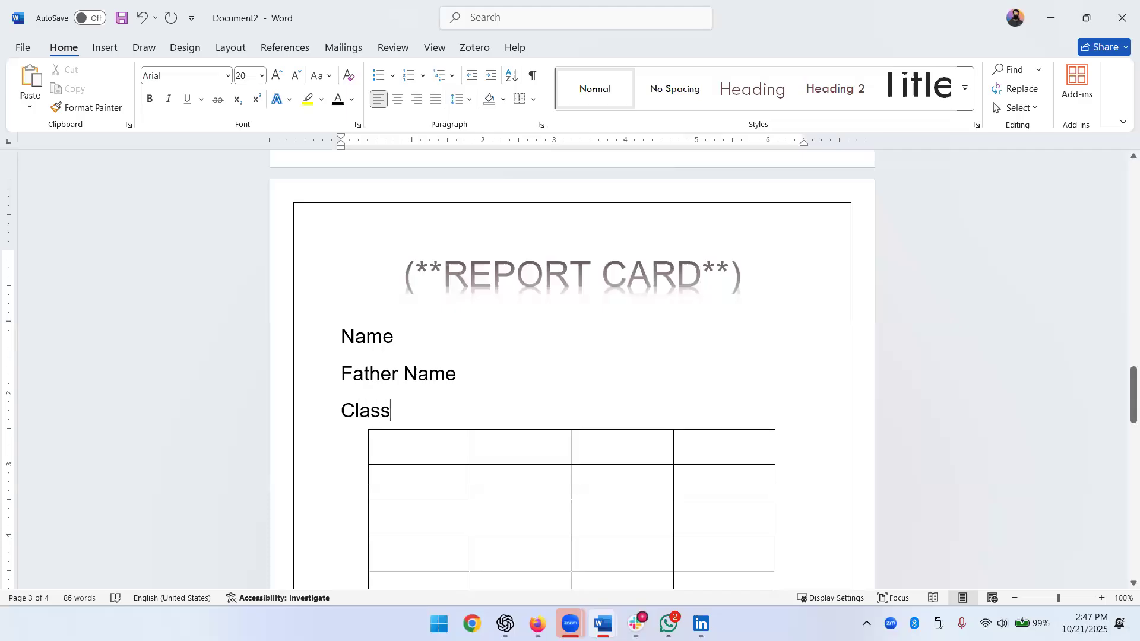
pyautogui.scroll(7, 341, 447)
pyautogui.scroll(5, 512, 335)
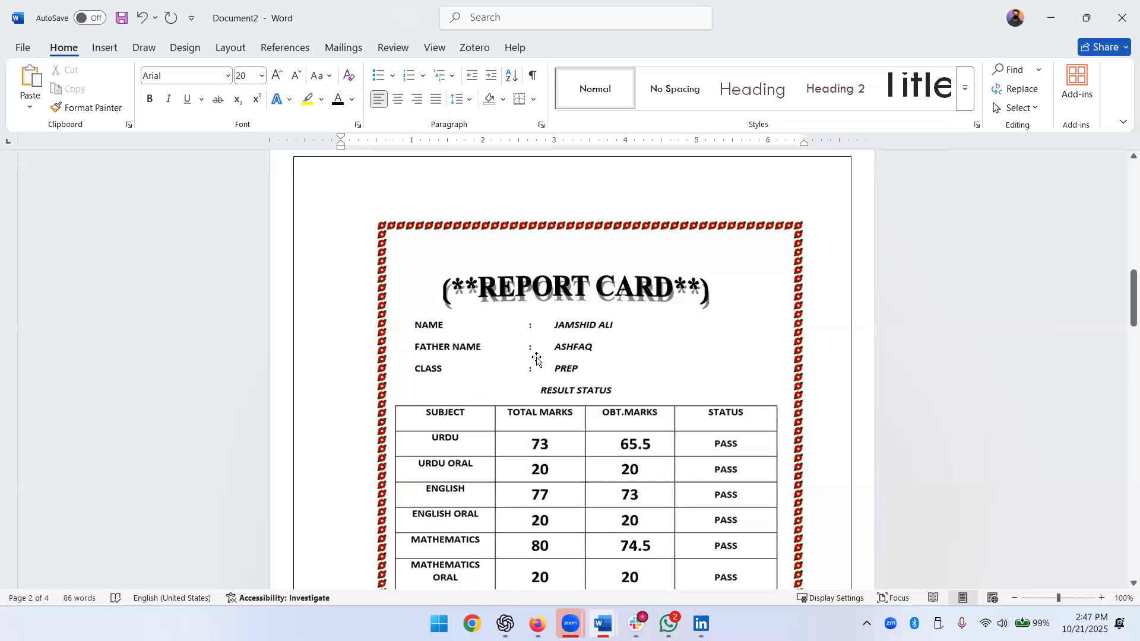
pyautogui.scroll(-10, 536, 359)
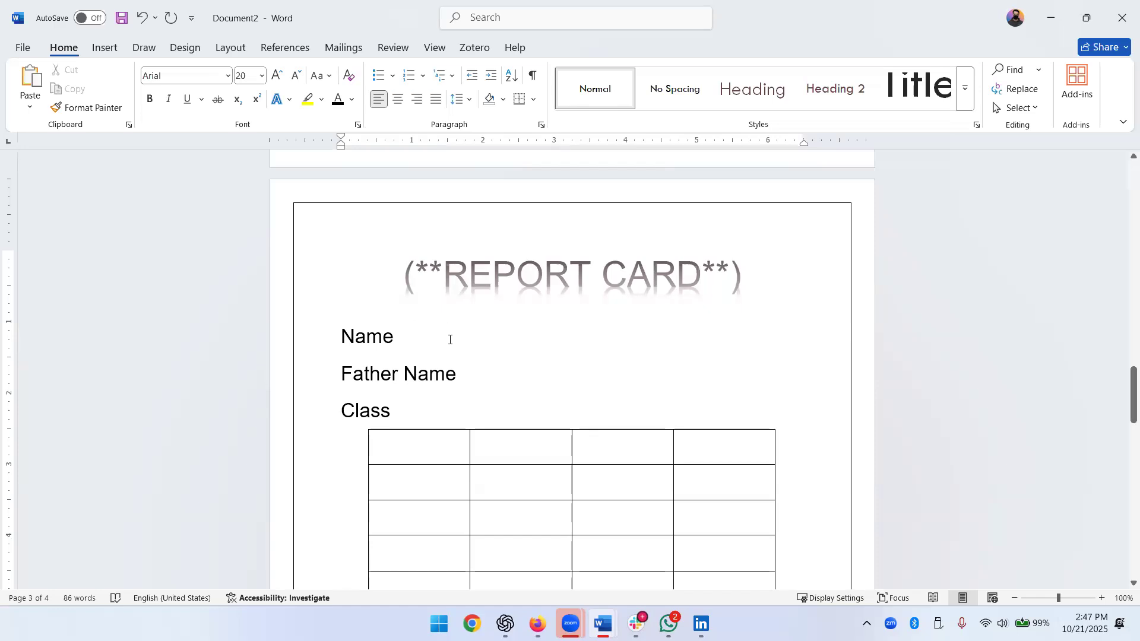
# Add a tab gap and colon after Name, and a tab gap after Father Name
pyautogui.press('Tab')
pyautogui.press('Tab')
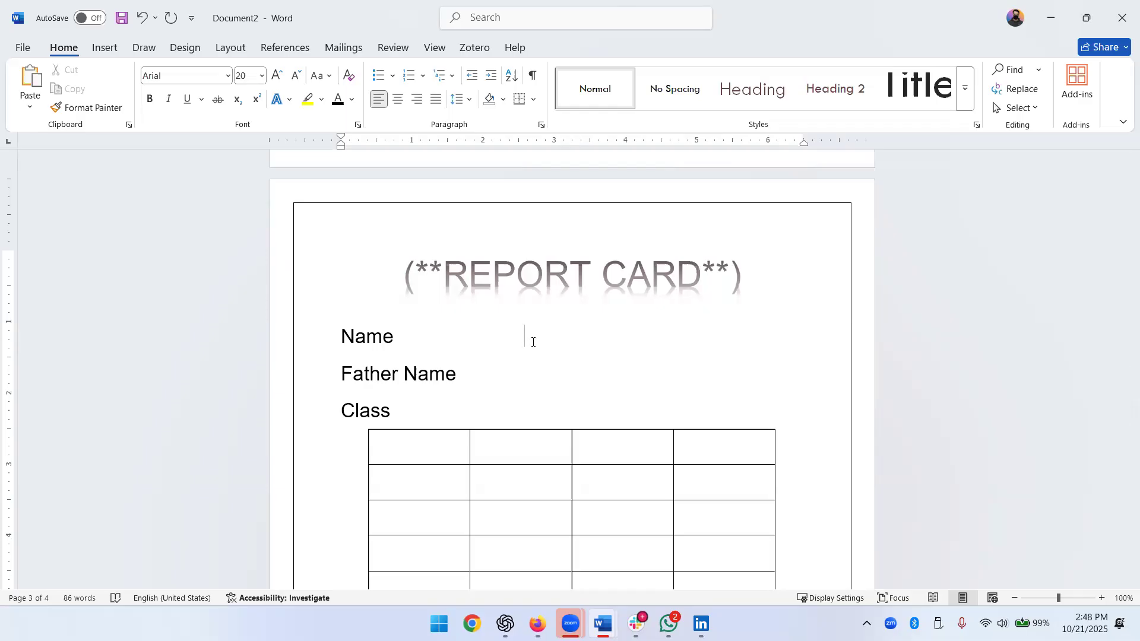
pyautogui.write(':')
pyautogui.click(510, 375)
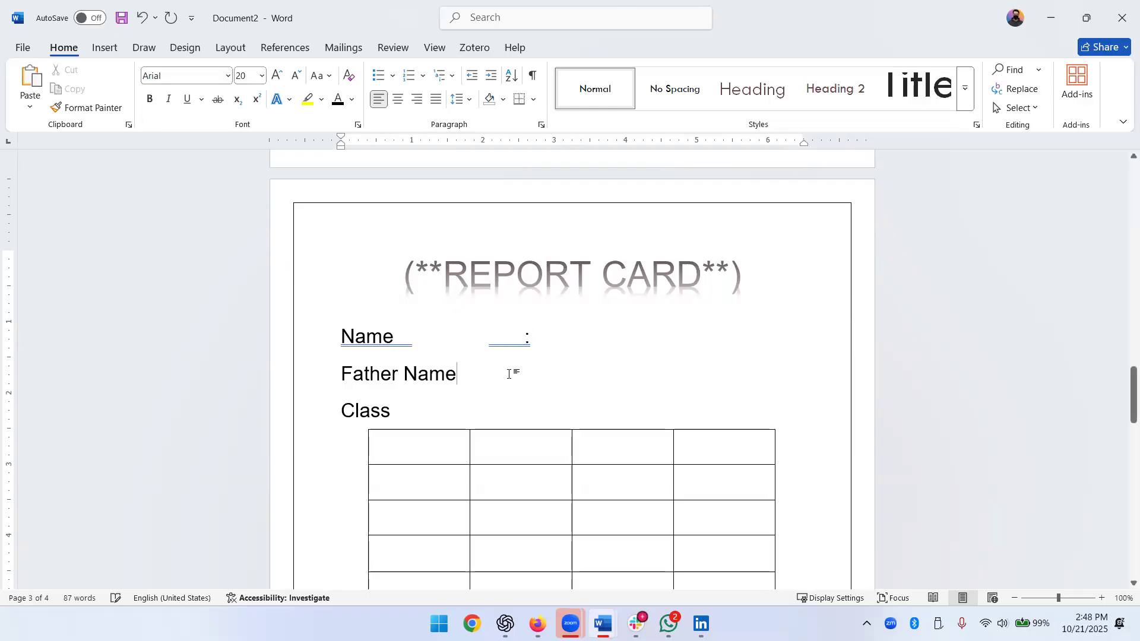
pyautogui.press('Tab')
pyautogui.press('Tab')
pyautogui.scroll(10, 546, 344)
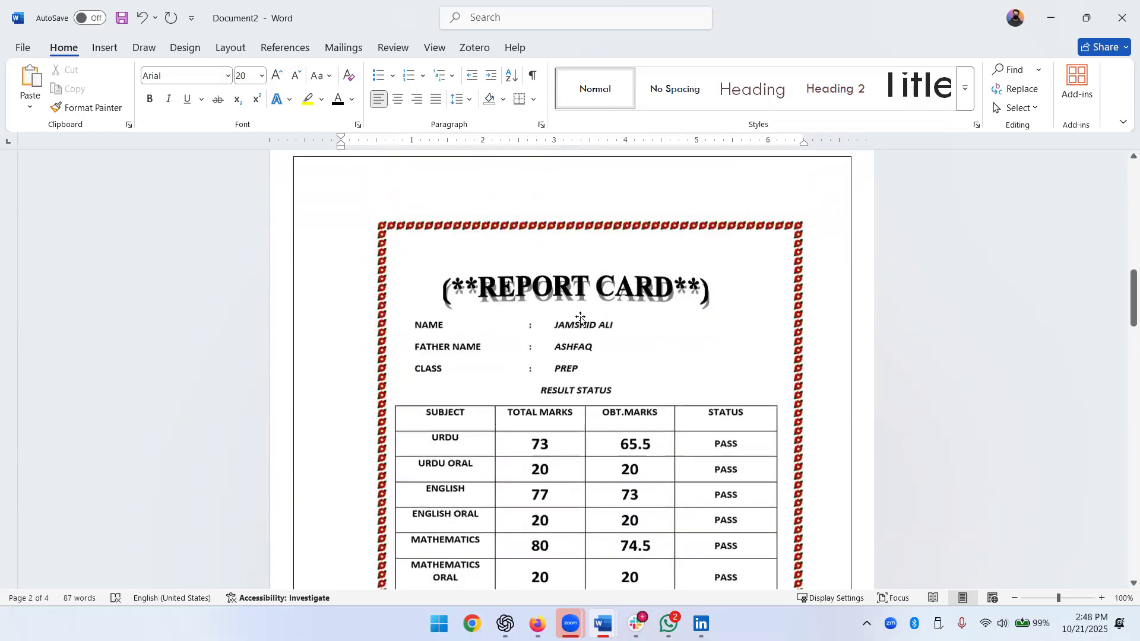
pyautogui.scroll(-7, 563, 333)
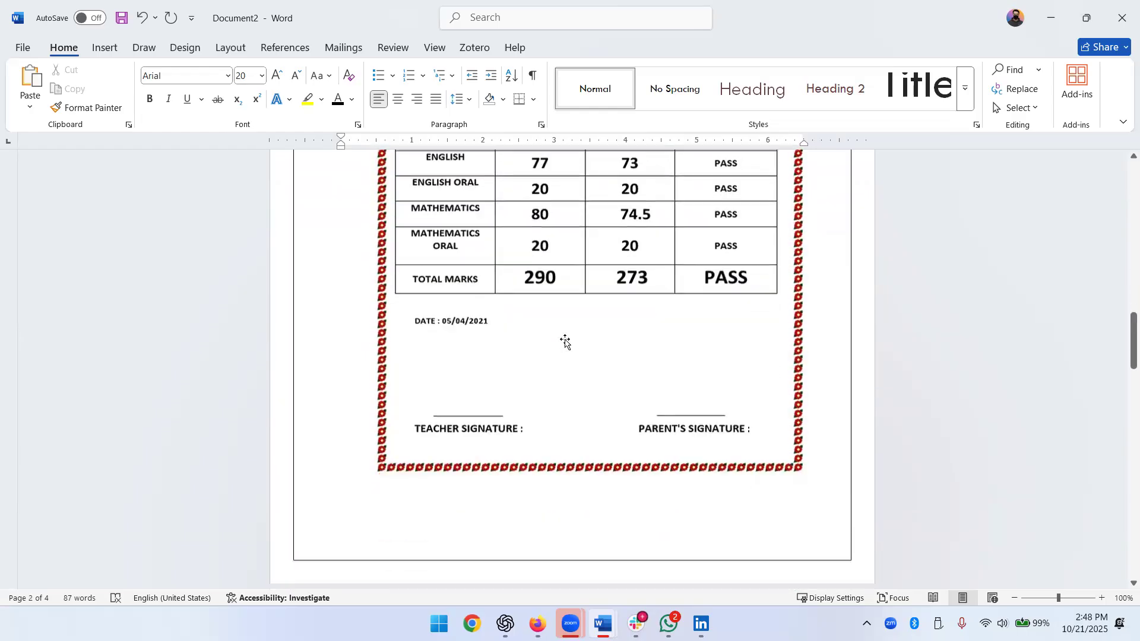
pyautogui.scroll(-4, 564, 339)
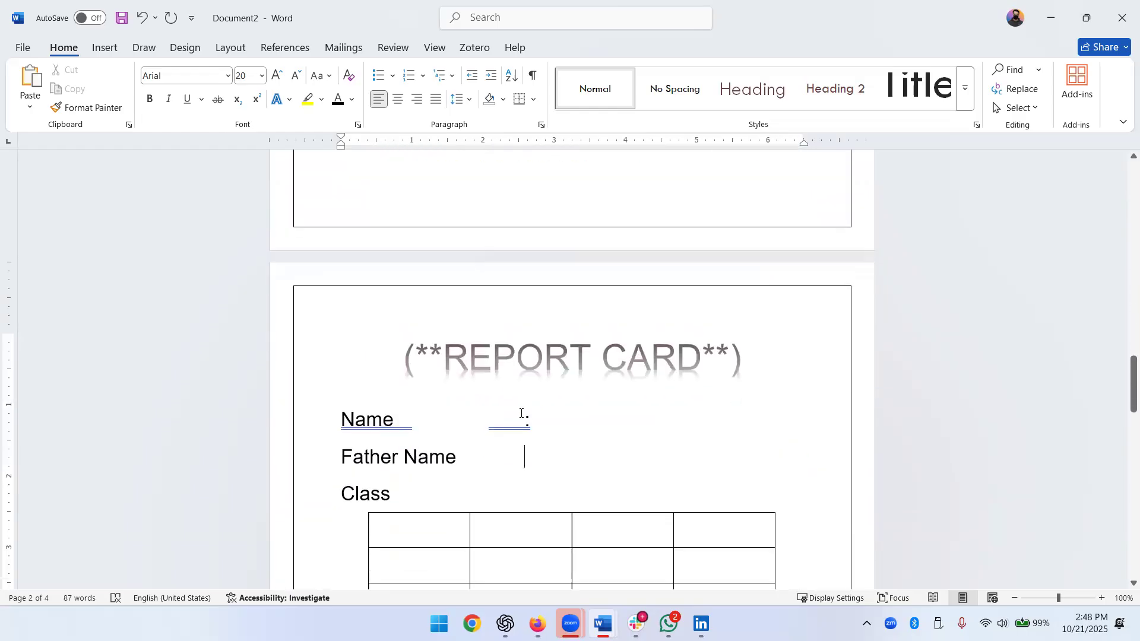
pyautogui.rightClick(461, 415)
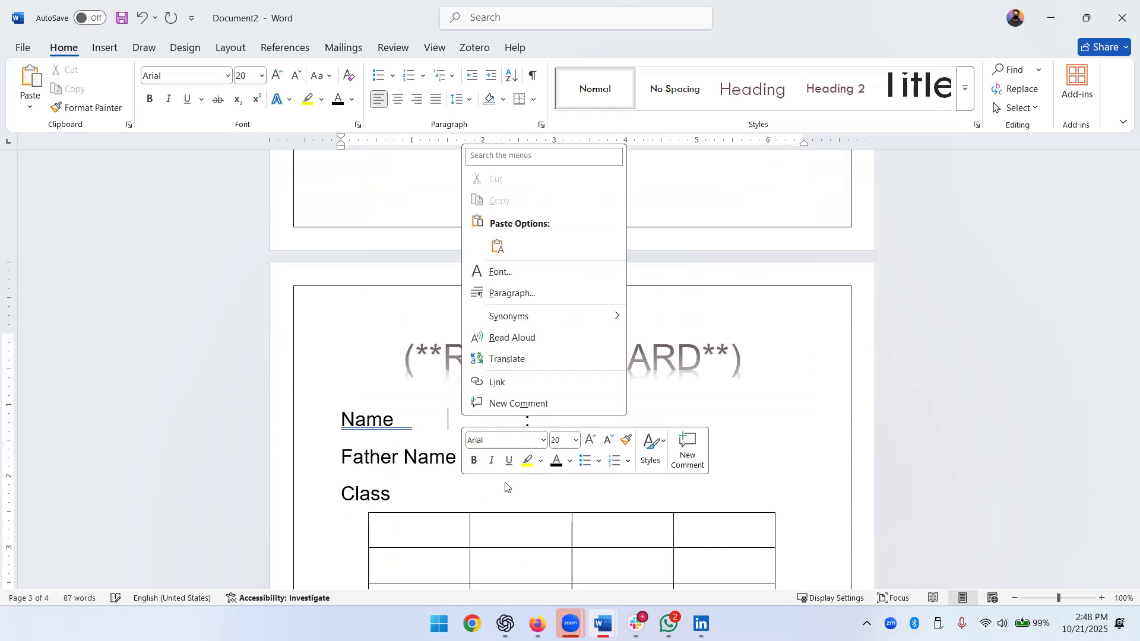
pyautogui.press('Escape')
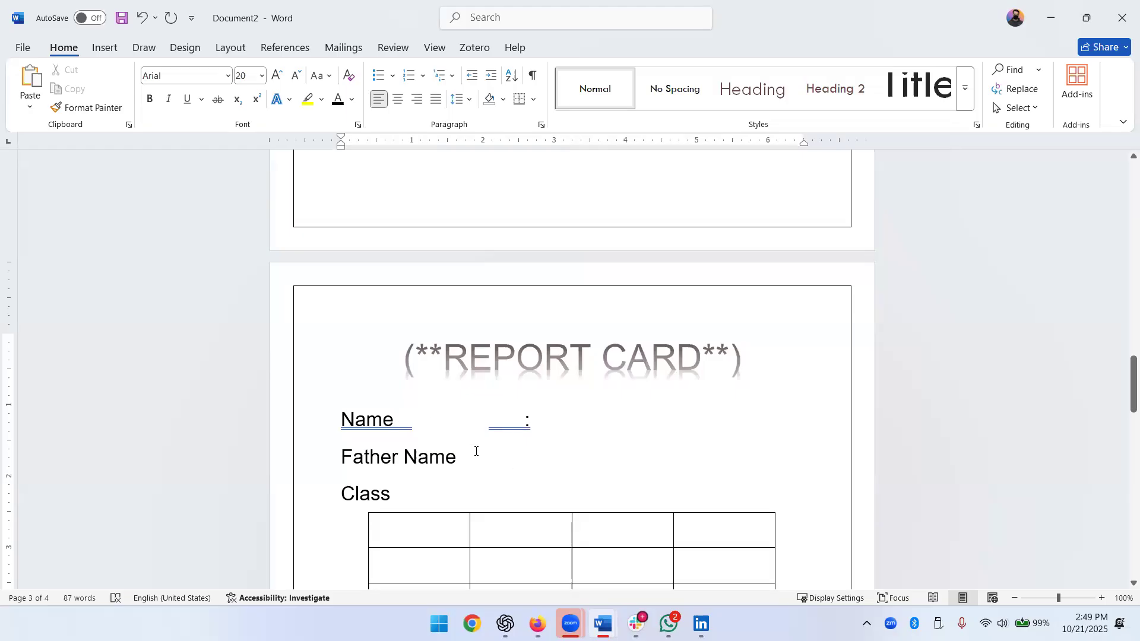
pyautogui.scroll(10, 476, 452)
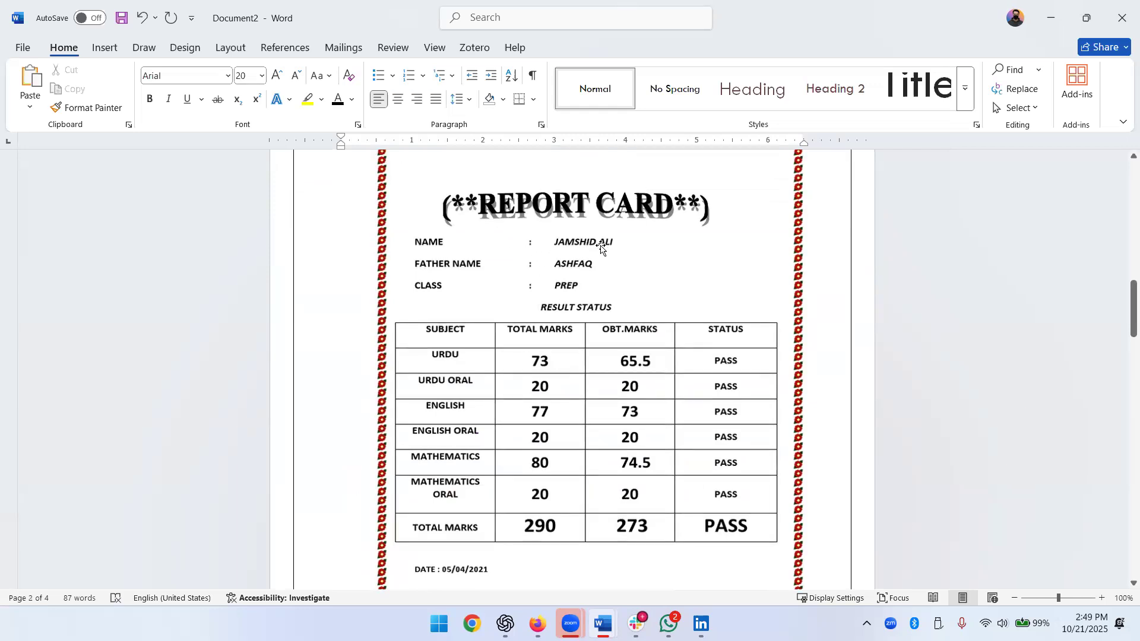
# Add tab-spaced colons after Father Name and Class, aligned with the Name colon
pyautogui.scroll(-10, 601, 248)
pyautogui.click(486, 464)
pyautogui.press('Tab')
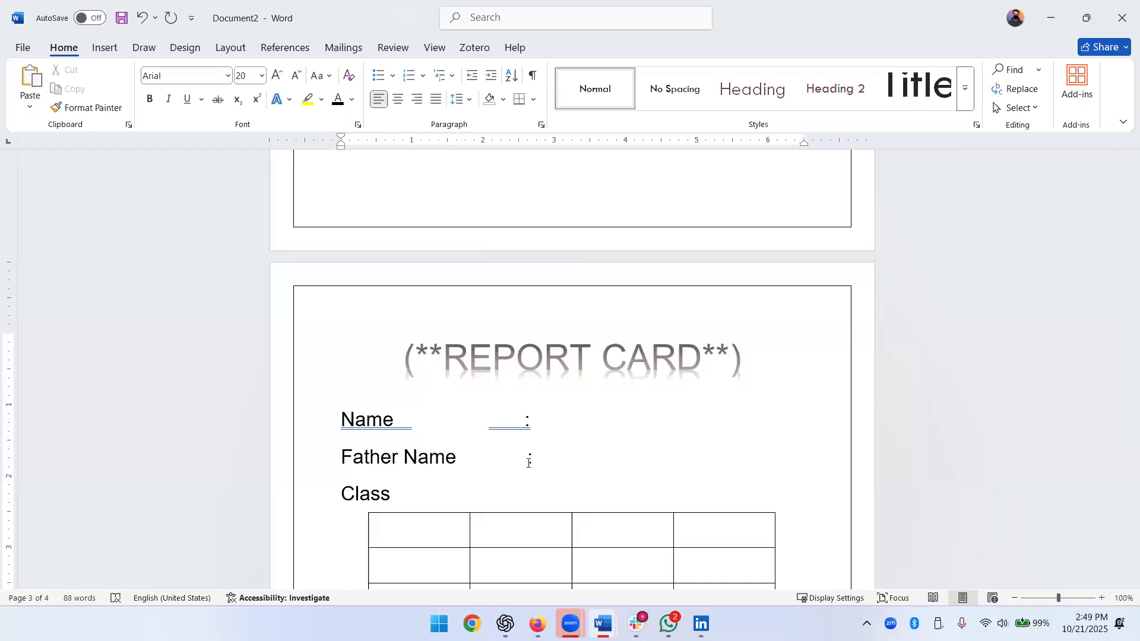
pyautogui.click(514, 491)
pyautogui.write('"')
pyautogui.click(572, 416)
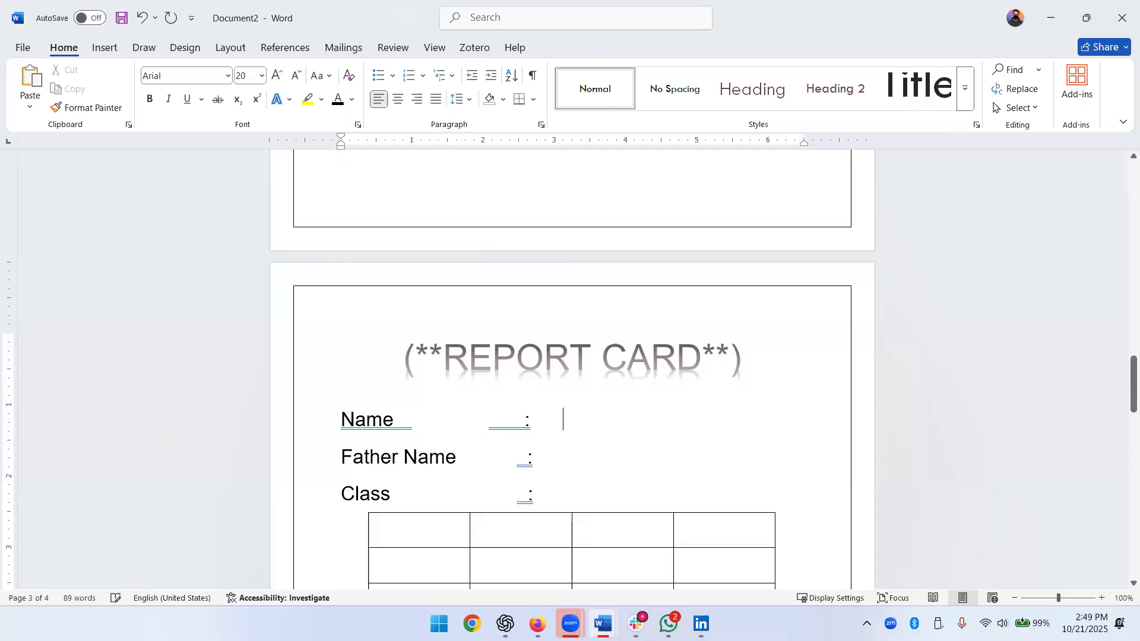
pyautogui.click(559, 454)
# Enter the student's name, the father's name and class 7th after their colons
pyautogui.click(578, 498)
pyautogui.write('Sa')
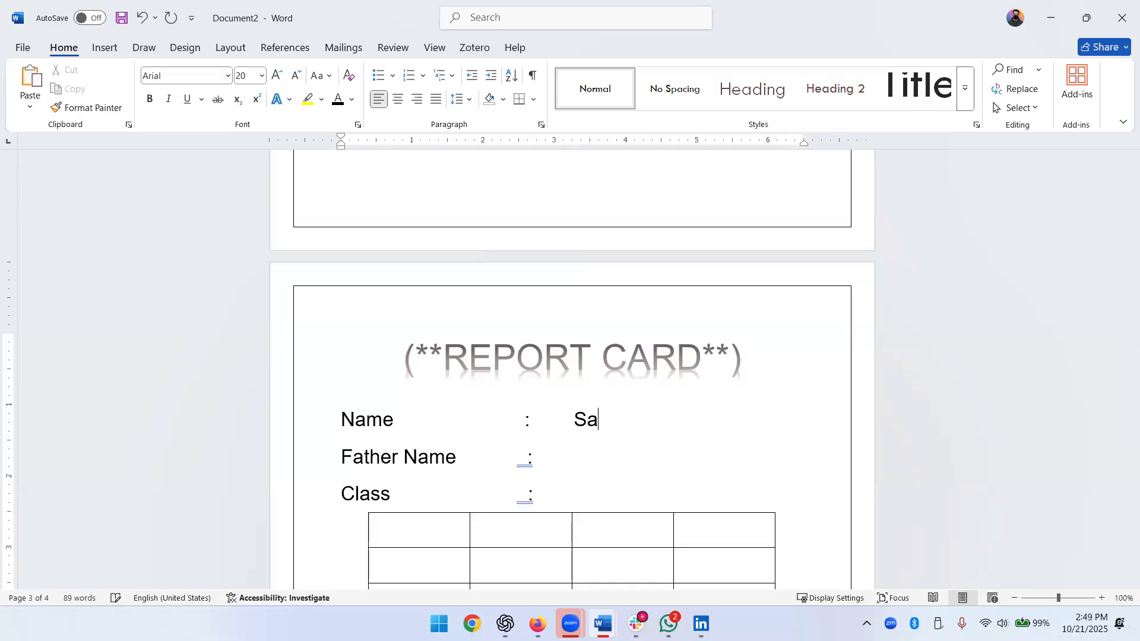
pyautogui.write('na Fatim')
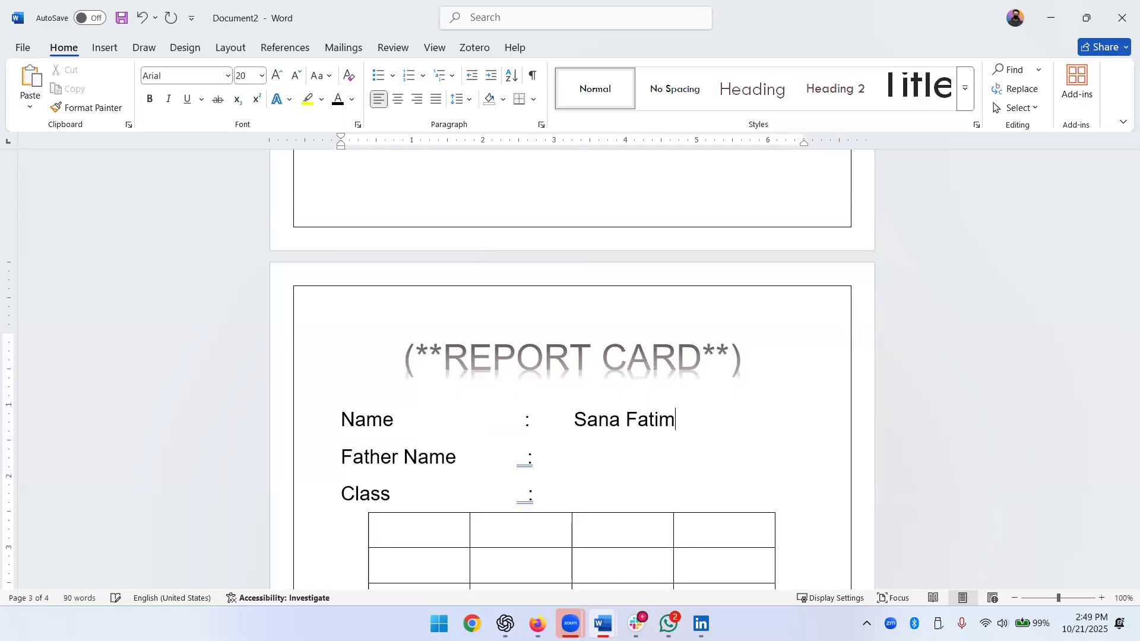
pyautogui.write('a')
pyautogui.click(618, 463)
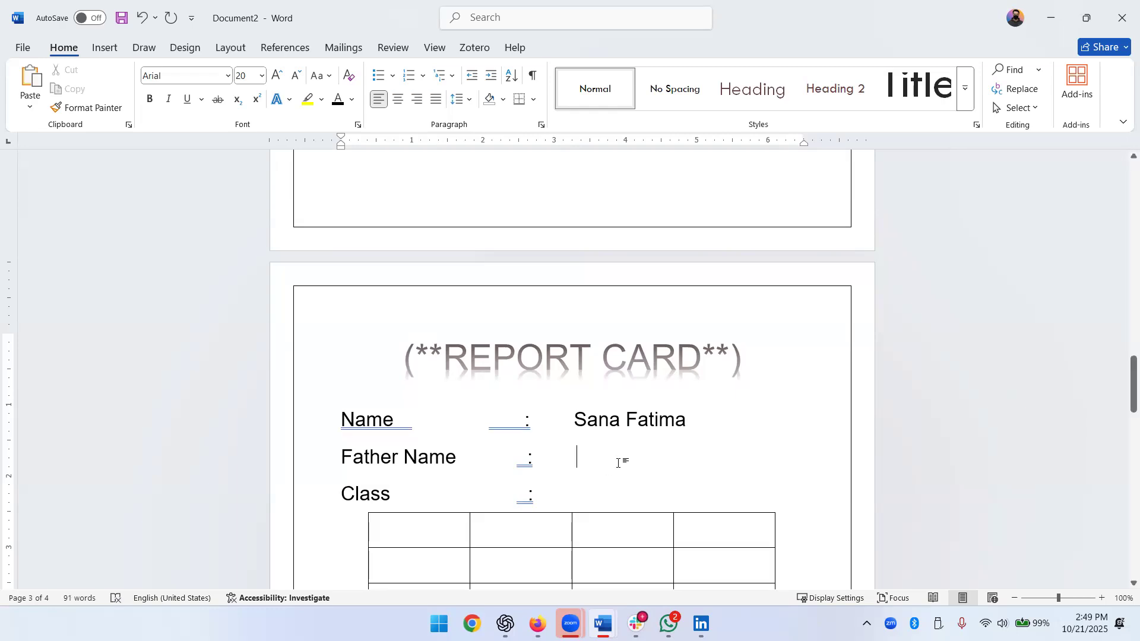
pyautogui.write('Javede')
pyautogui.press('BackSpace')
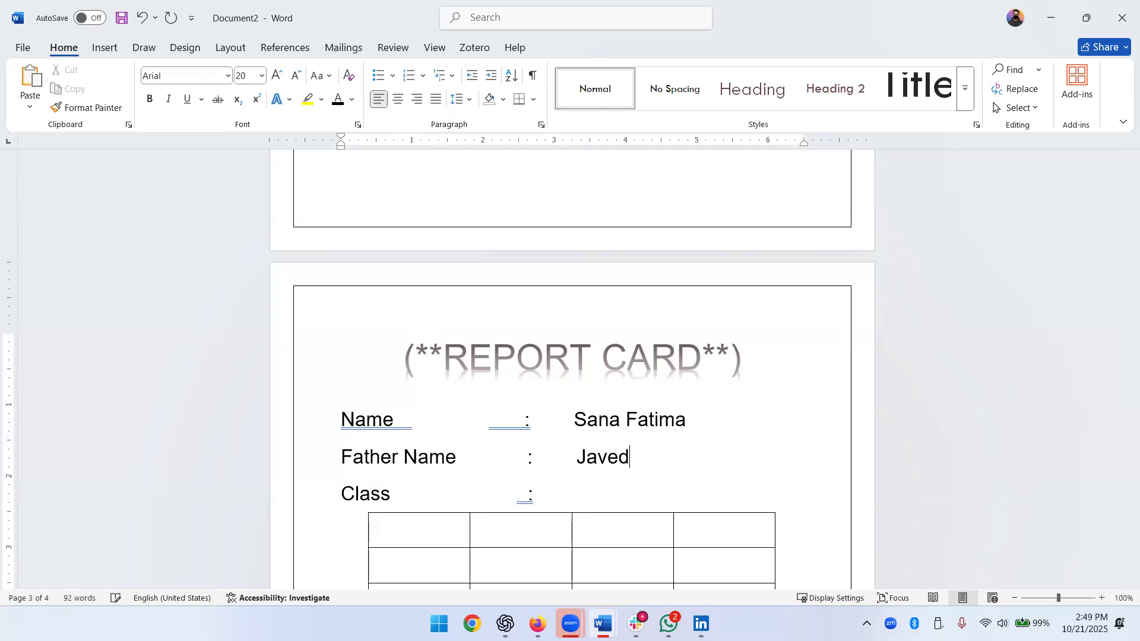
pyautogui.write('Iqbal')
pyautogui.click(655, 484)
pyautogui.write('7th')
# Move the table below the Class line and add a fifth column to it
pyautogui.scroll(-3, 808, 456)
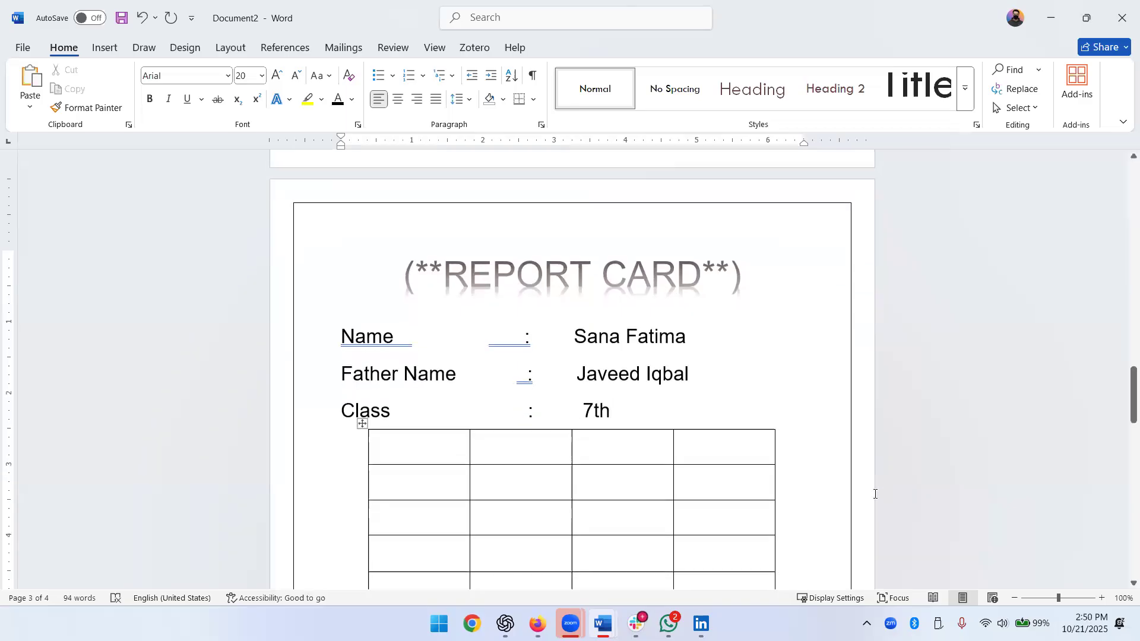
pyautogui.scroll(10, 808, 456)
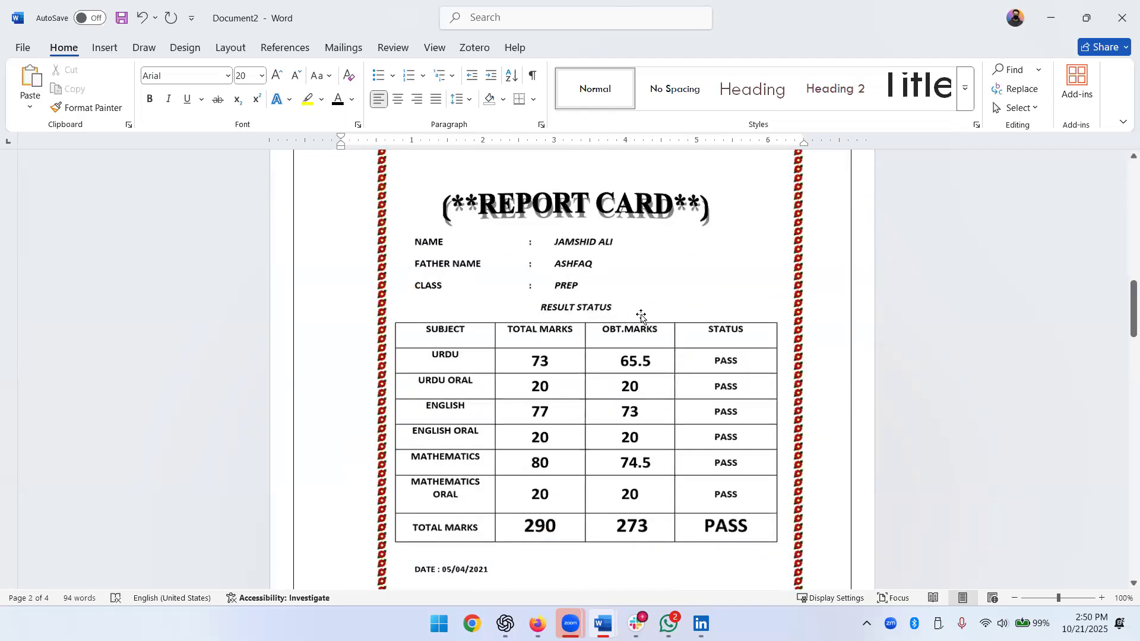
pyautogui.scroll(-8, 623, 310)
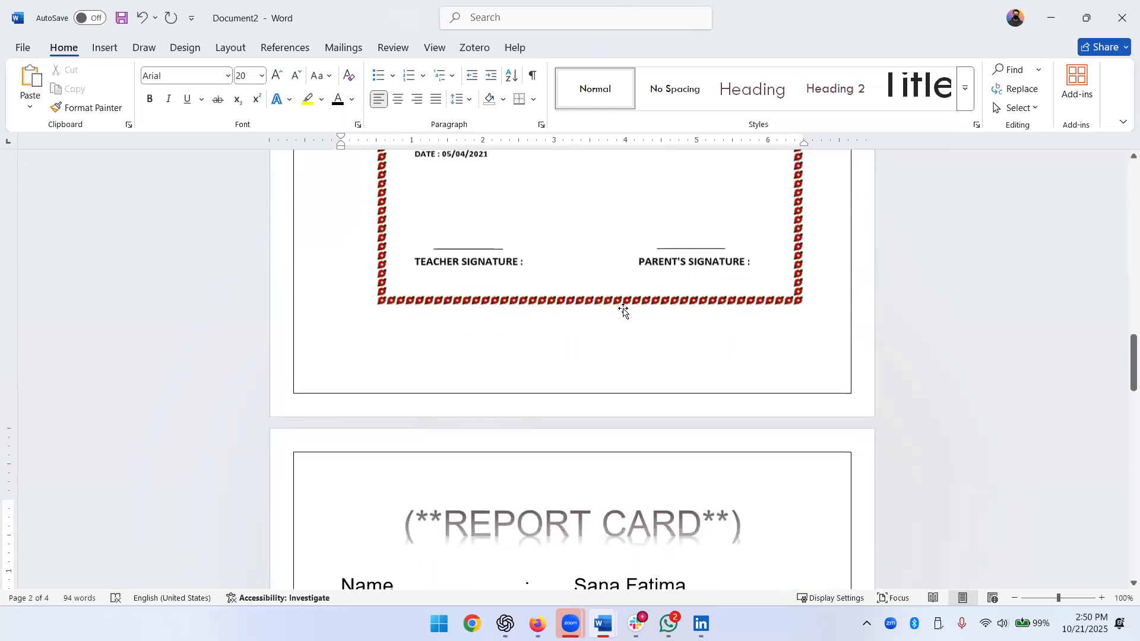
pyautogui.scroll(-3, 572, 350)
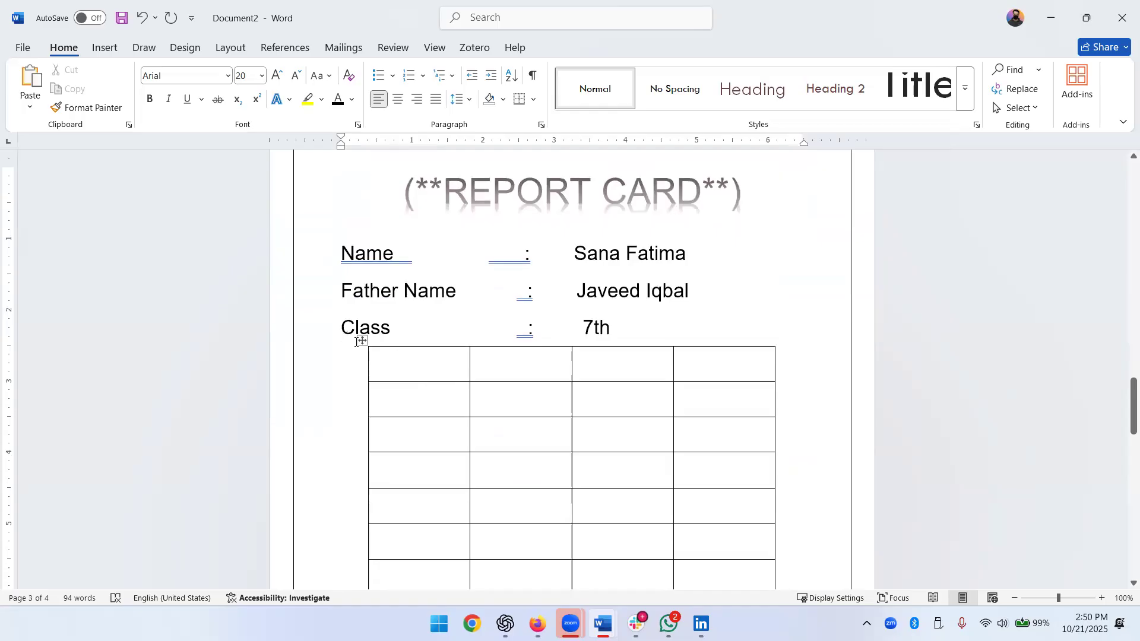
pyautogui.moveTo(356, 344)
pyautogui.mouseDown()
pyautogui.moveTo(374, 364)
pyautogui.moveTo(359, 366)
pyautogui.mouseUp()
pyautogui.click(571, 367)
pyautogui.click(635, 352)
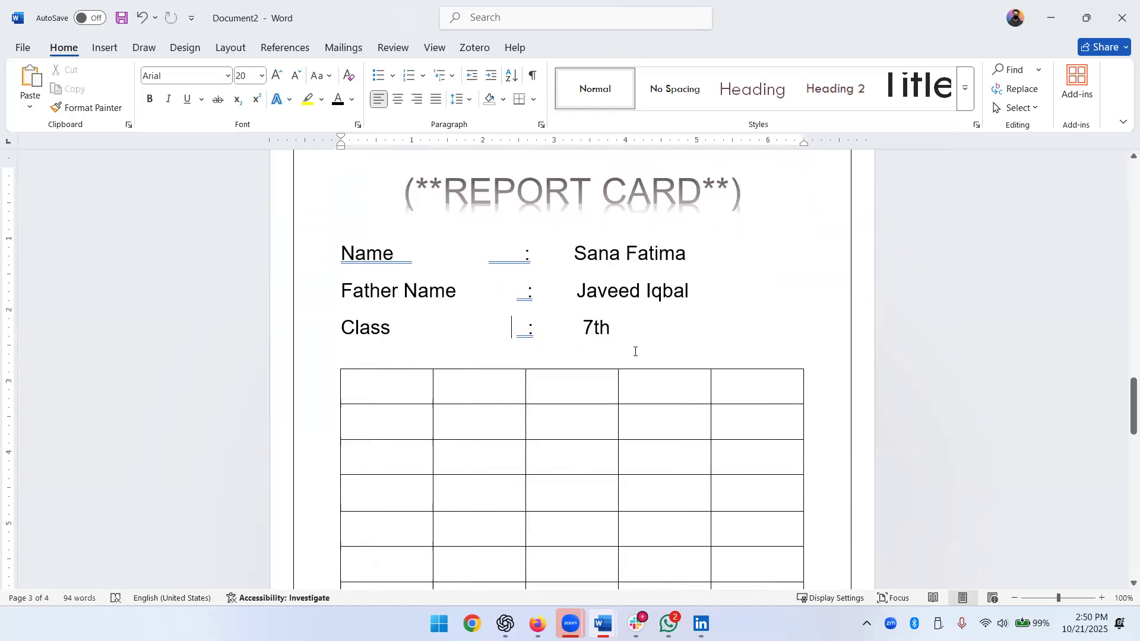
# Make the 'th' in 7th superscript and move the table further down
pyautogui.click(666, 340)
pyautogui.press('Return')
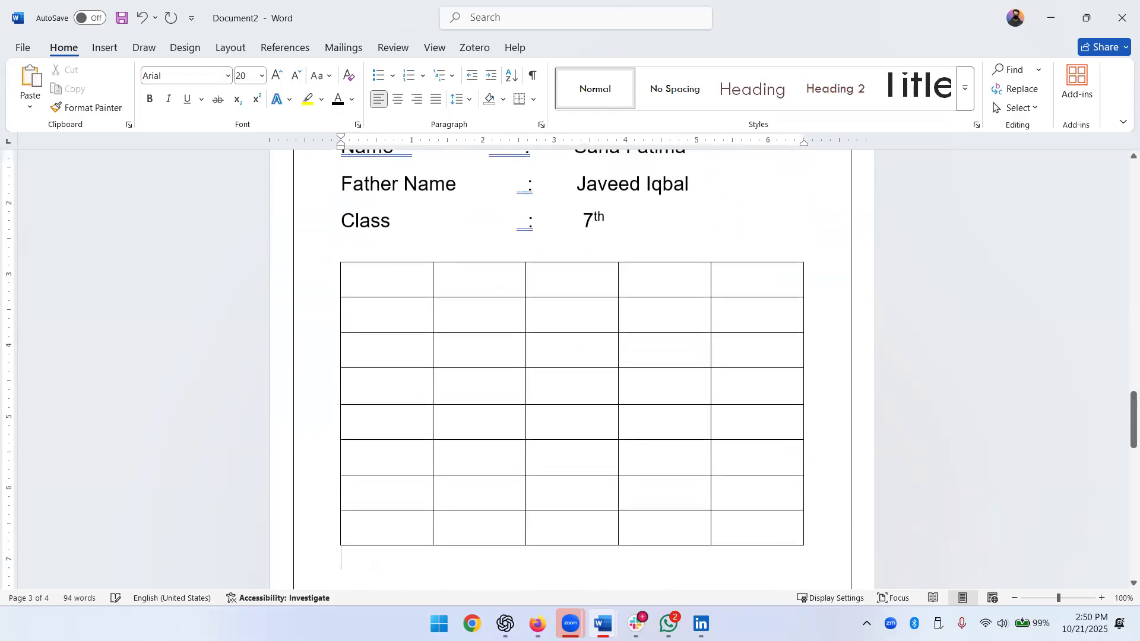
pyautogui.moveTo(334, 258); pyautogui.dragTo(332, 291)
# Type 'Result Status' on the line above the table and centre it
pyautogui.click(506, 260)
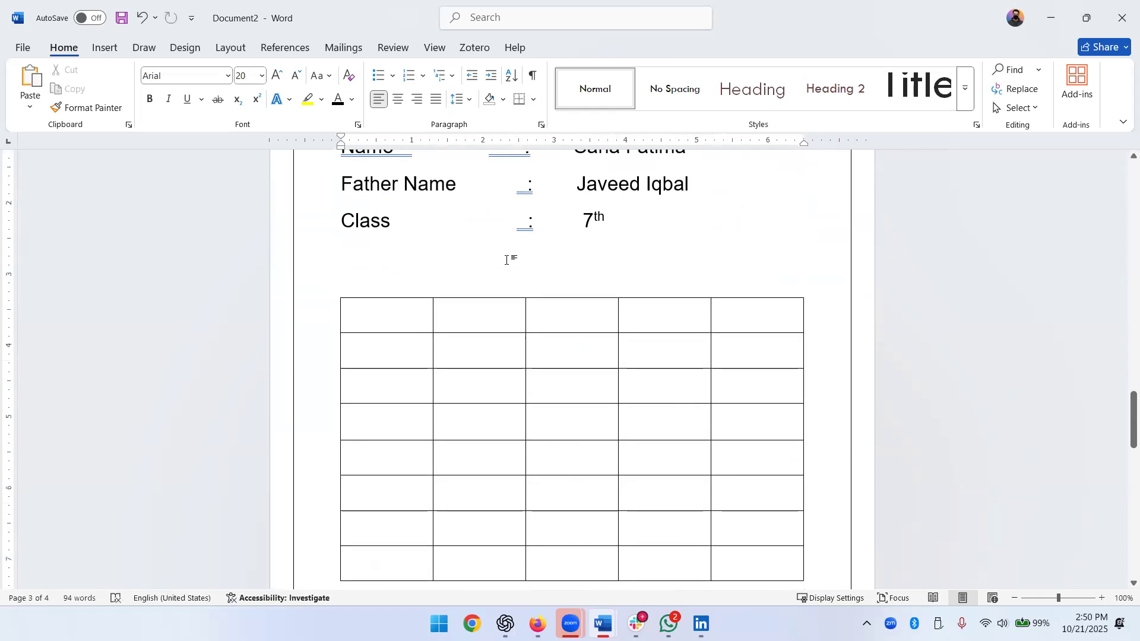
pyautogui.write('Reus')
pyautogui.press('BackSpace')
pyautogui.press('BackSpace')
pyautogui.write('su')
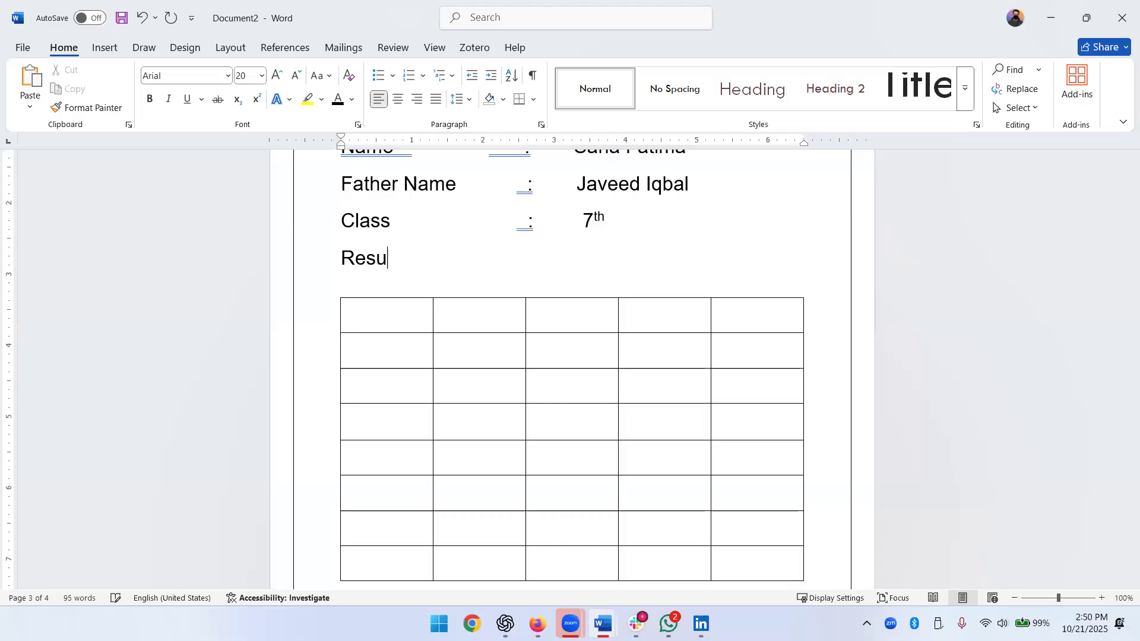
pyautogui.write('lt Status')
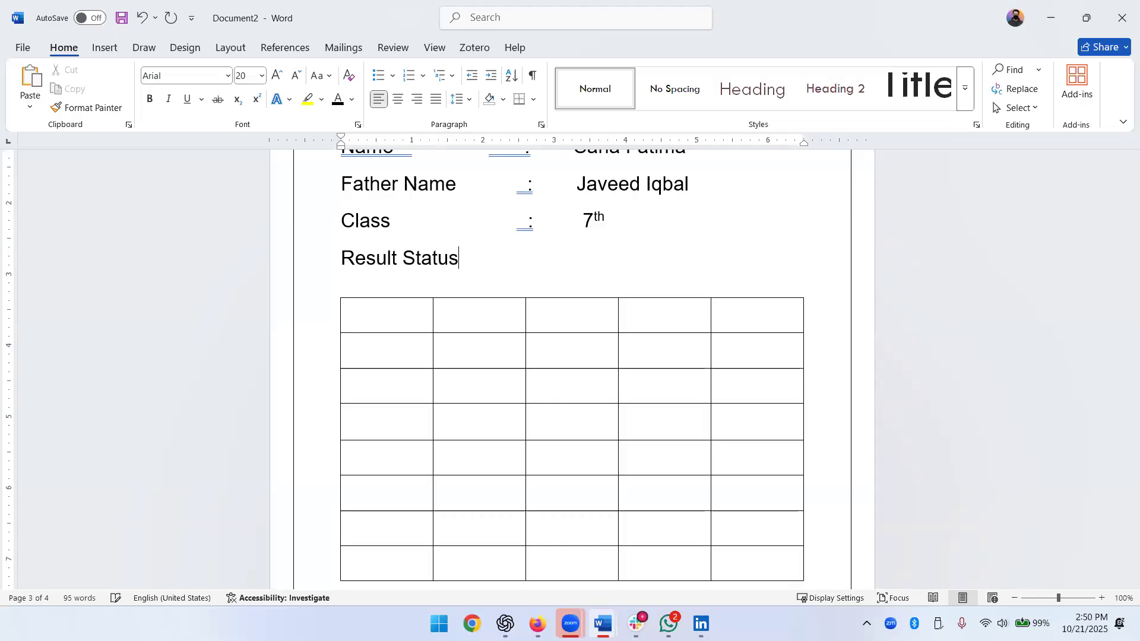
pyautogui.scroll(5, 414, 333)
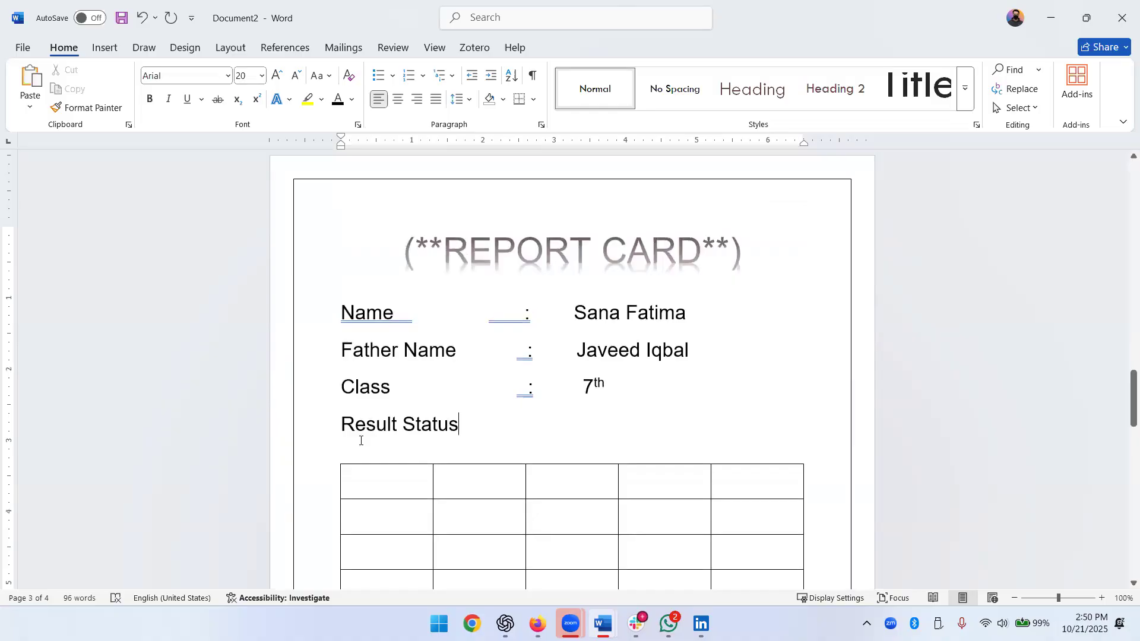
pyautogui.write(':')
pyautogui.press('BackSpace')
pyautogui.press('BackSpace')
pyautogui.tripleClick(344, 425)
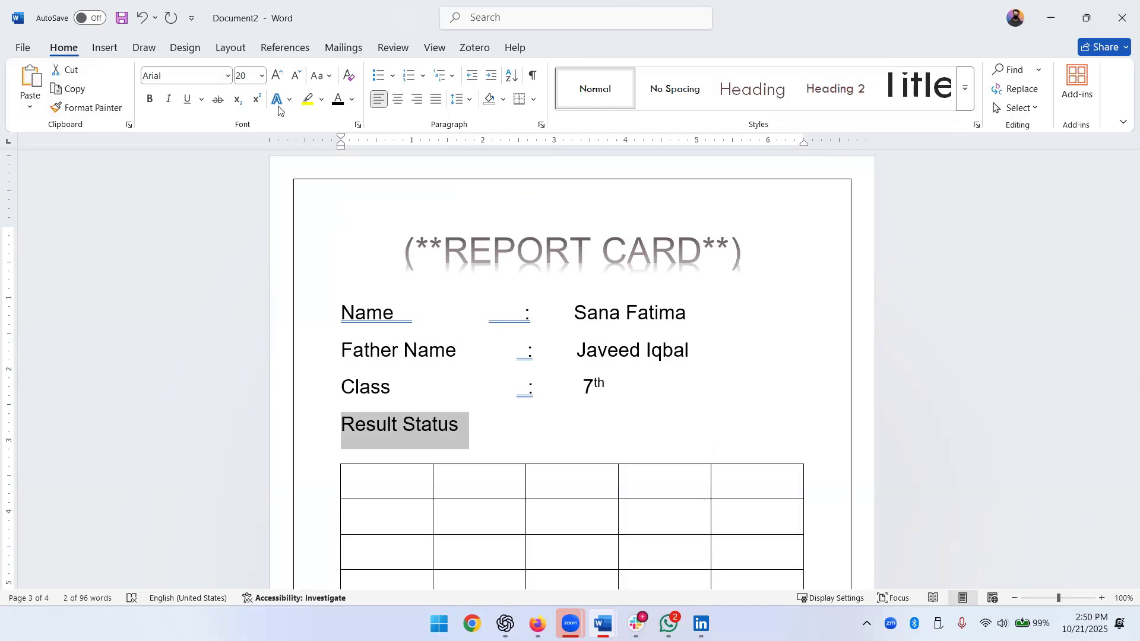
pyautogui.click(403, 105)
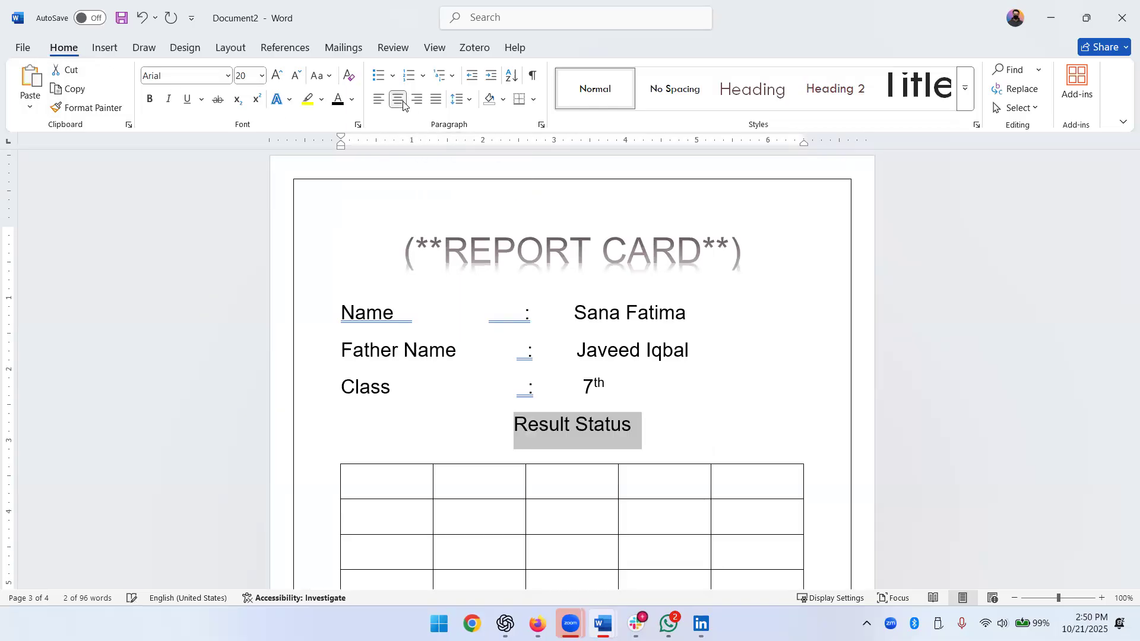
pyautogui.click(701, 428)
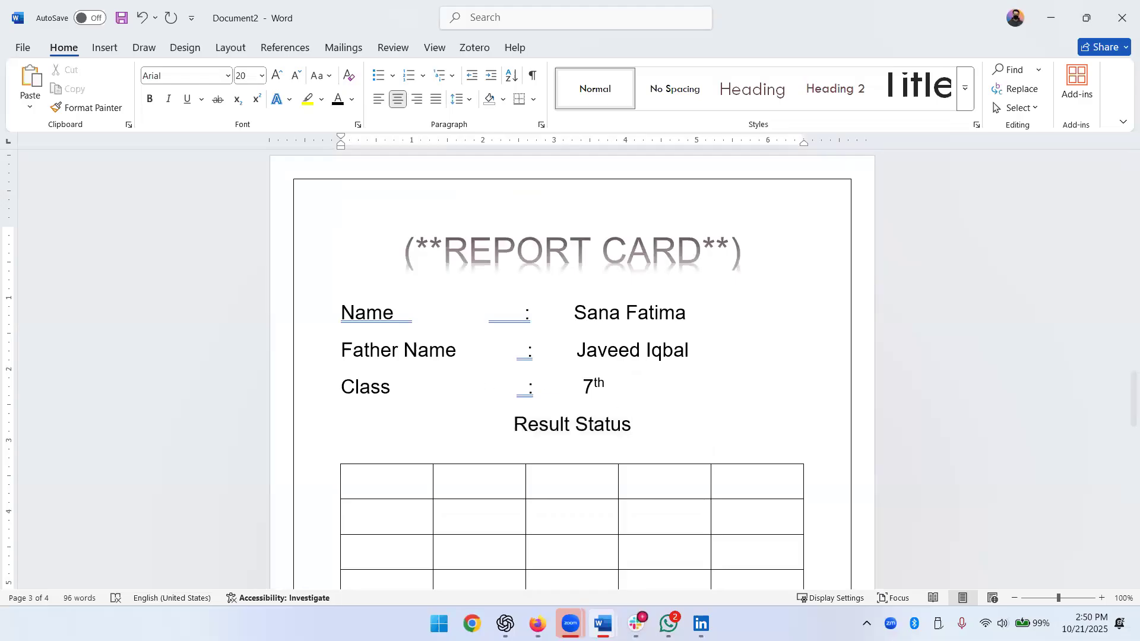
pyautogui.scroll(10, 661, 377)
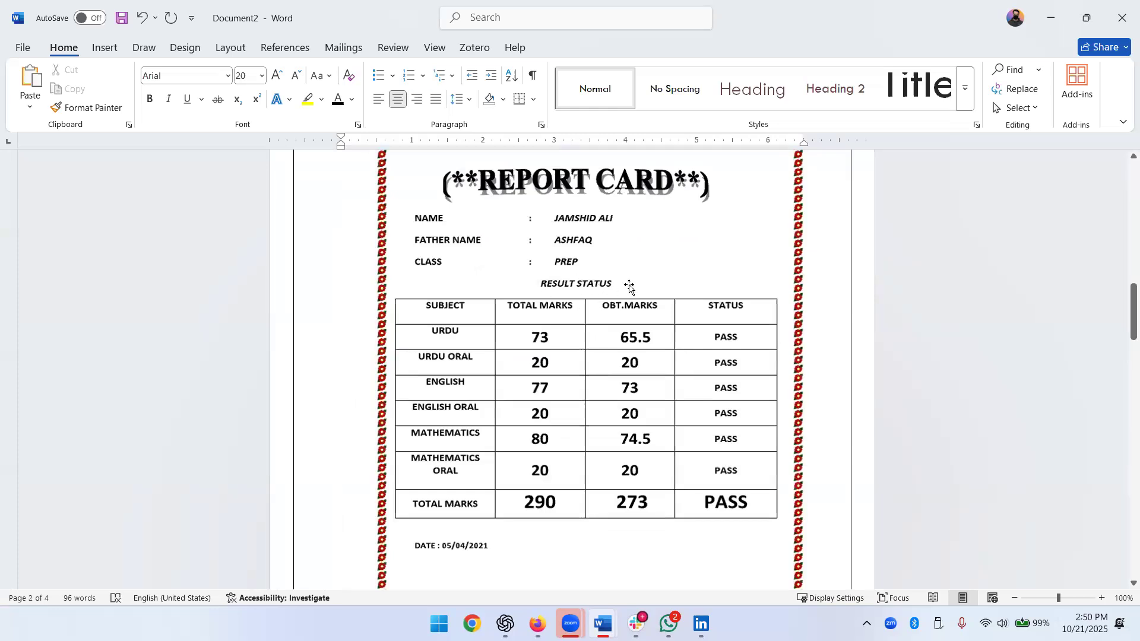
pyautogui.scroll(-4, 625, 356)
pyautogui.scroll(3, 626, 359)
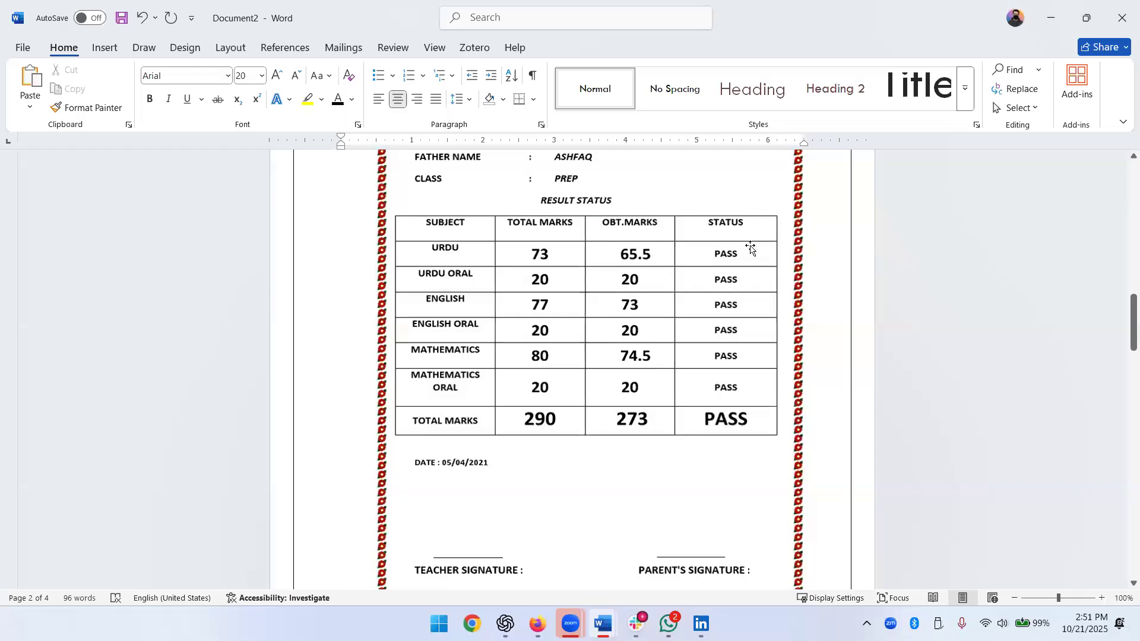
pyautogui.scroll(-3, 725, 454)
pyautogui.scroll(6, 725, 454)
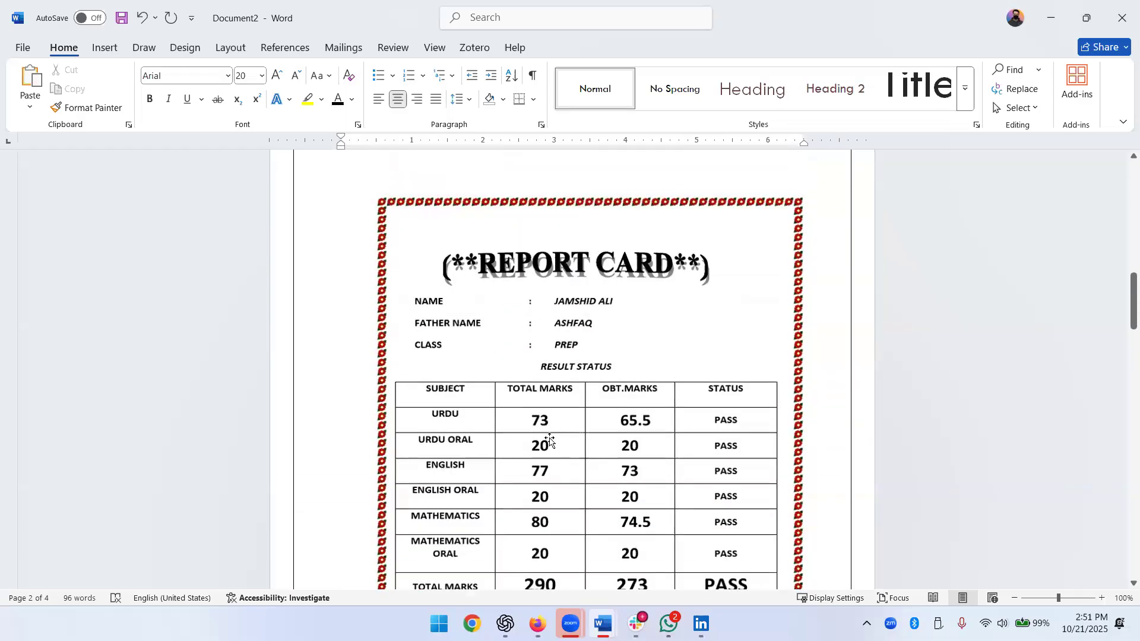
pyautogui.scroll(-14, 550, 440)
# Type Subject, Total Marks and Obt Marks into the first three header cells
pyautogui.click(410, 465)
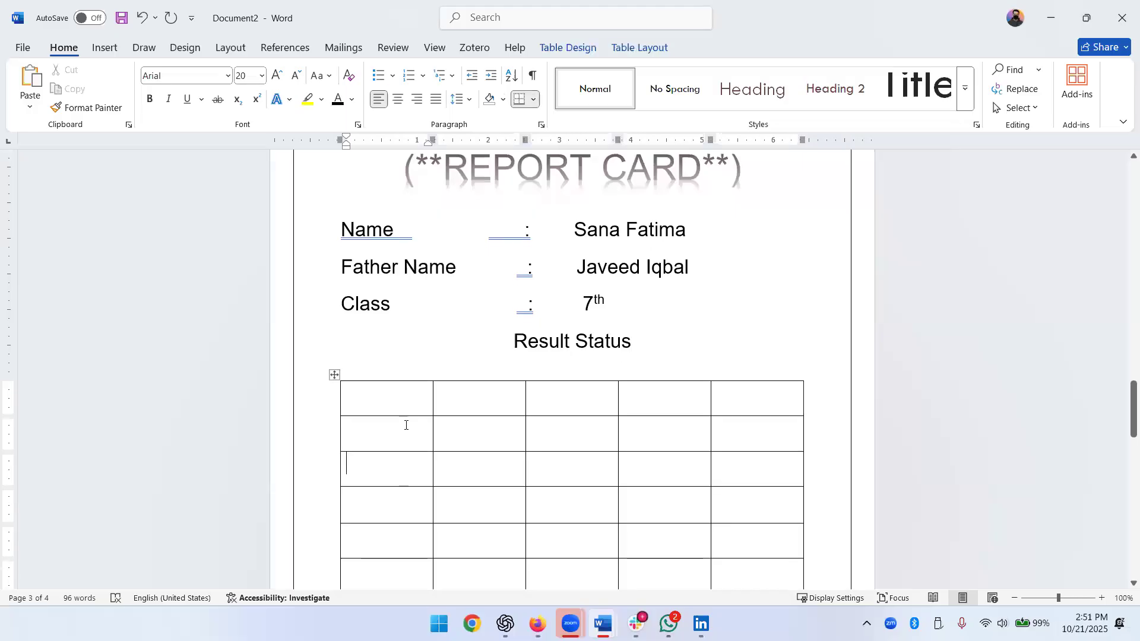
pyautogui.write('Subje')
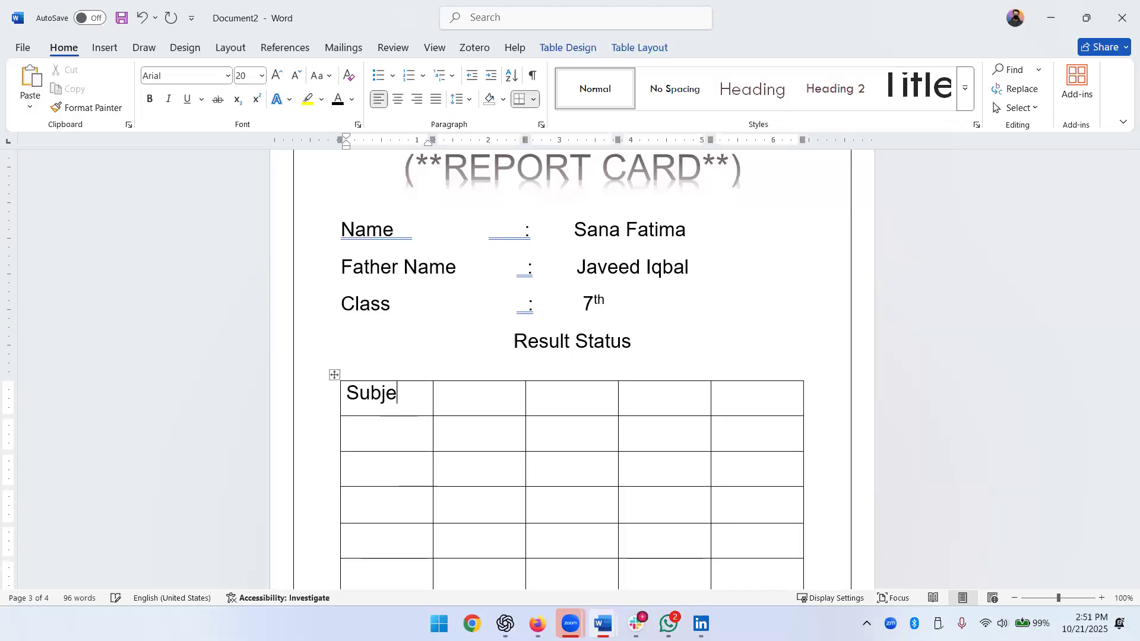
pyautogui.write('ct')
pyautogui.press('Tab')
pyautogui.write('Toatl')
pyautogui.press('BackSpace')
pyautogui.press('BackSpace')
pyautogui.press('BackSpace')
pyautogui.write('tal Mart')
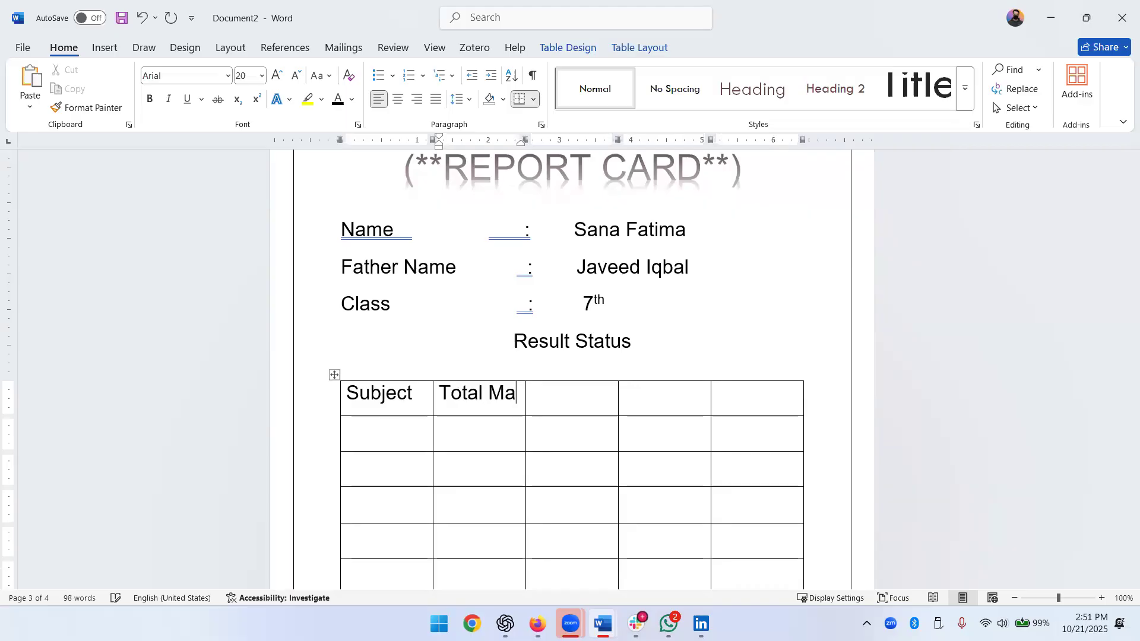
pyautogui.press('BackSpace')
pyautogui.write('rks')
pyautogui.press('Tab')
pyautogui.write('Obt Marks')
pyautogui.press('Tab')
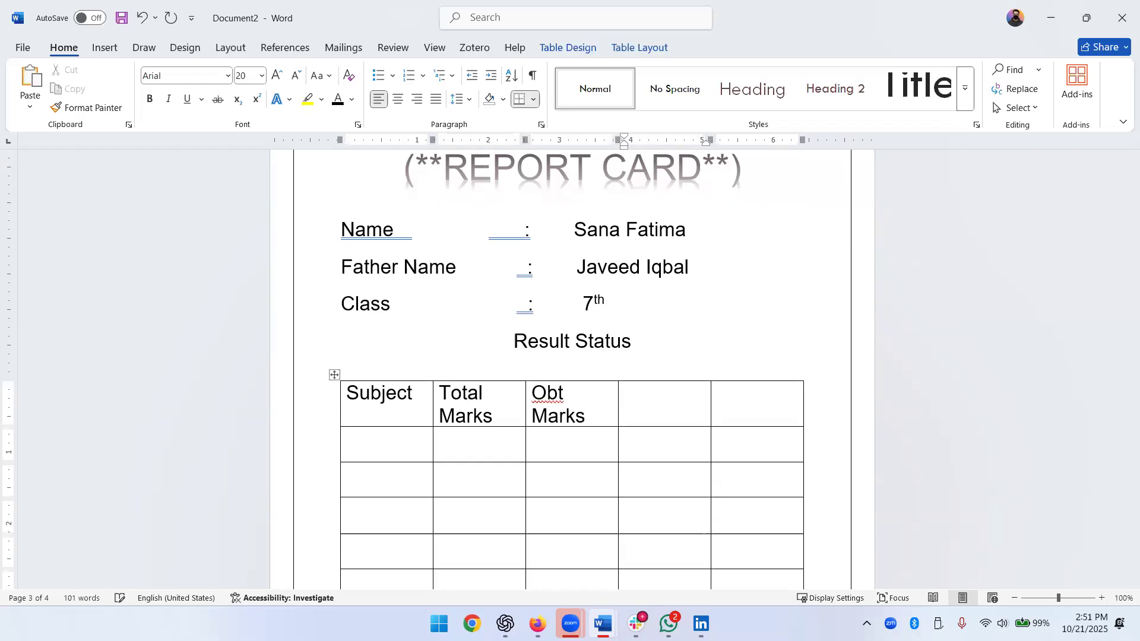
# Enter Status in the fourth header cell and select the empty fifth column
pyautogui.scroll(12, 488, 353)
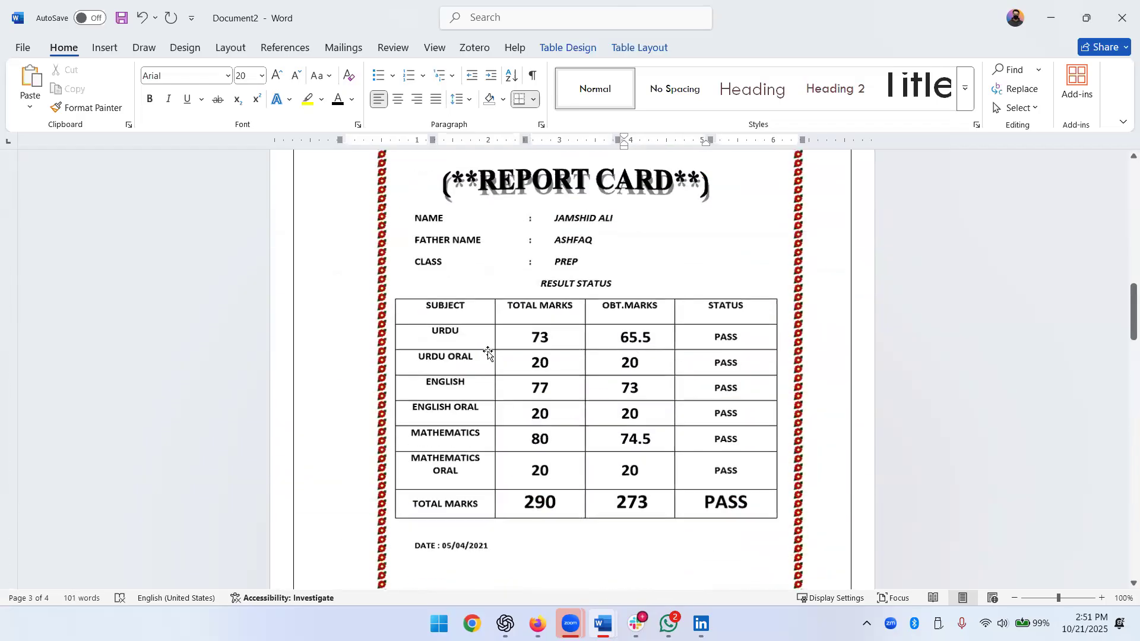
pyautogui.scroll(-7, 679, 329)
pyautogui.scroll(7, 679, 329)
pyautogui.scroll(-15, 683, 326)
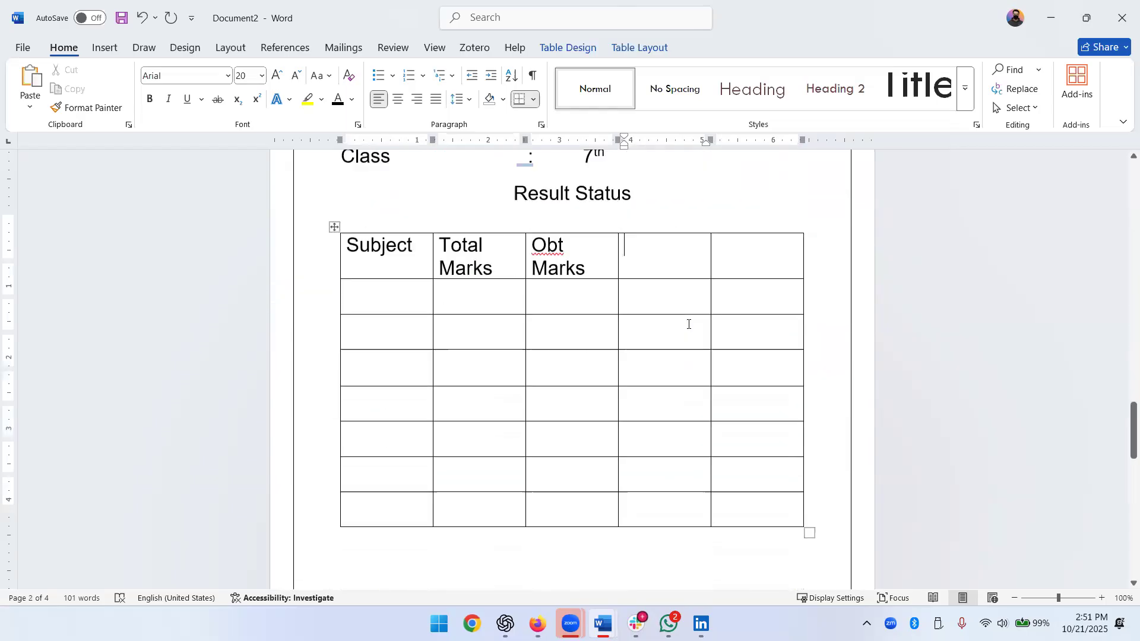
pyautogui.scroll(-1, 682, 321)
pyautogui.scroll(2, 678, 306)
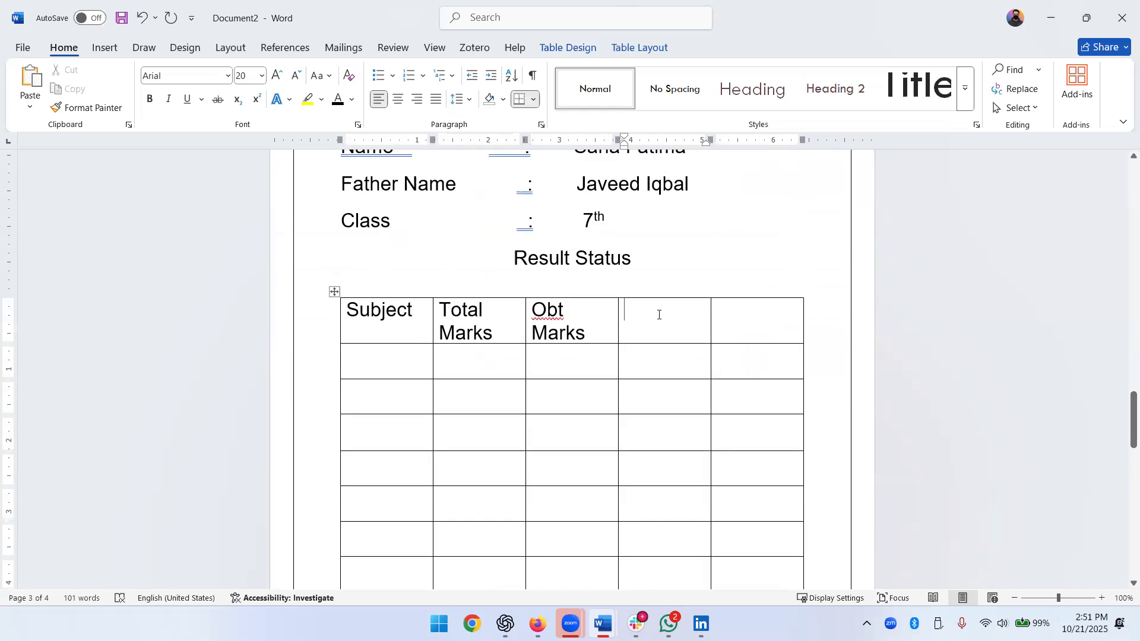
pyautogui.write('Status')
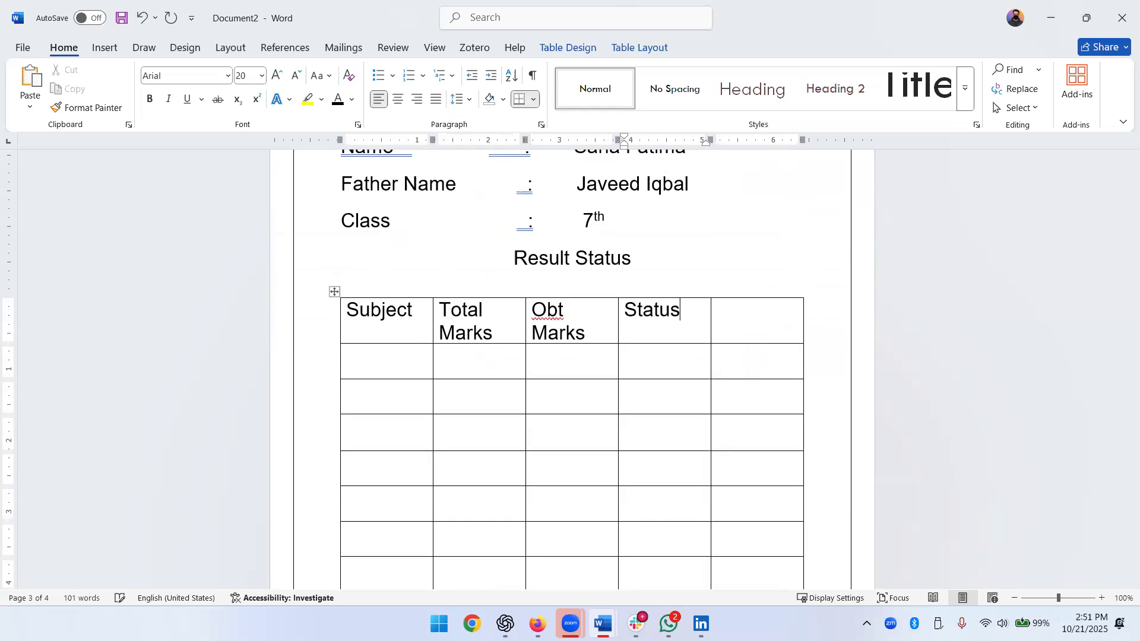
pyautogui.scroll(-2, 776, 260)
pyautogui.moveTo(750, 257); pyautogui.dragTo(755, 491)
pyautogui.moveTo(744, 359); pyautogui.dragTo(742, 245)
pyautogui.click(731, 231)
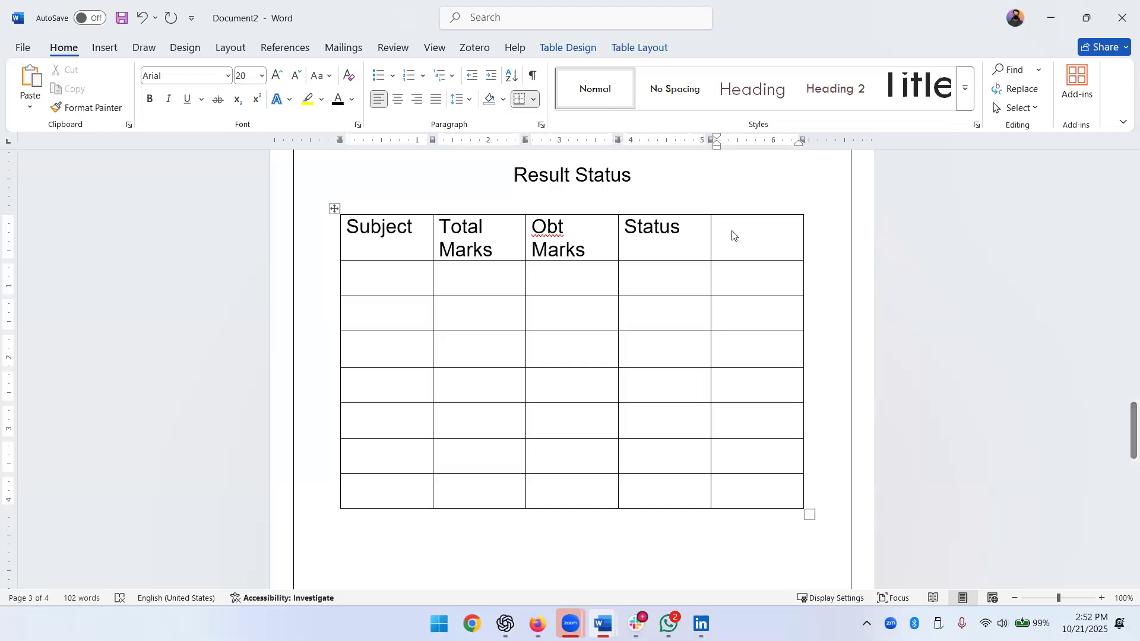
# Select the empty fifth column and remove it with Delete Columns
pyautogui.moveTo(748, 249); pyautogui.dragTo(775, 507)
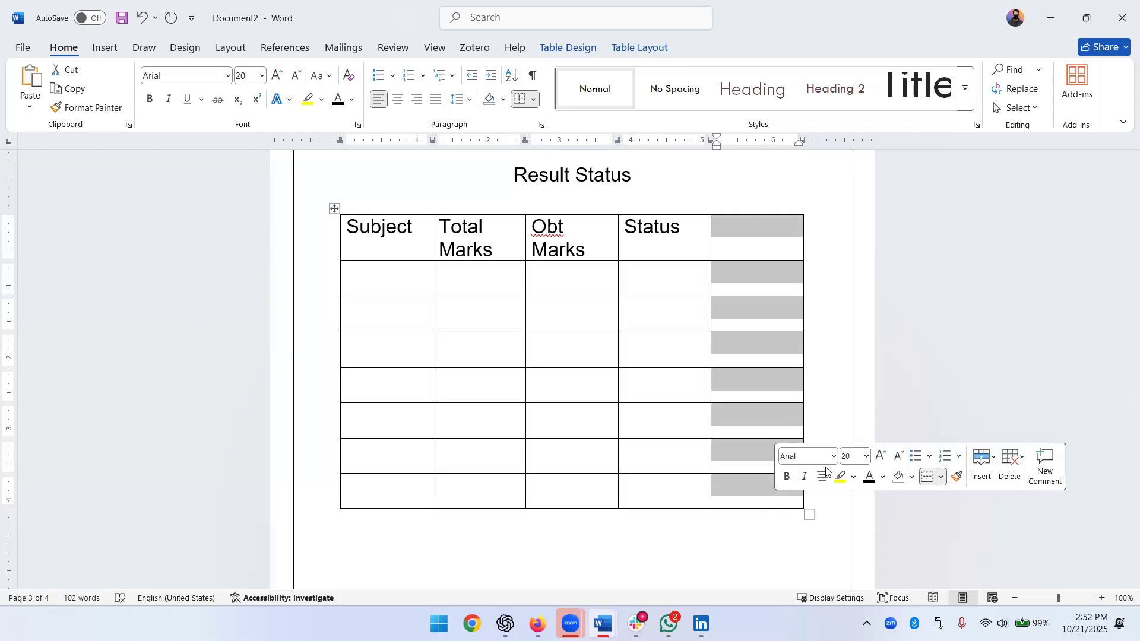
pyautogui.click(1009, 472)
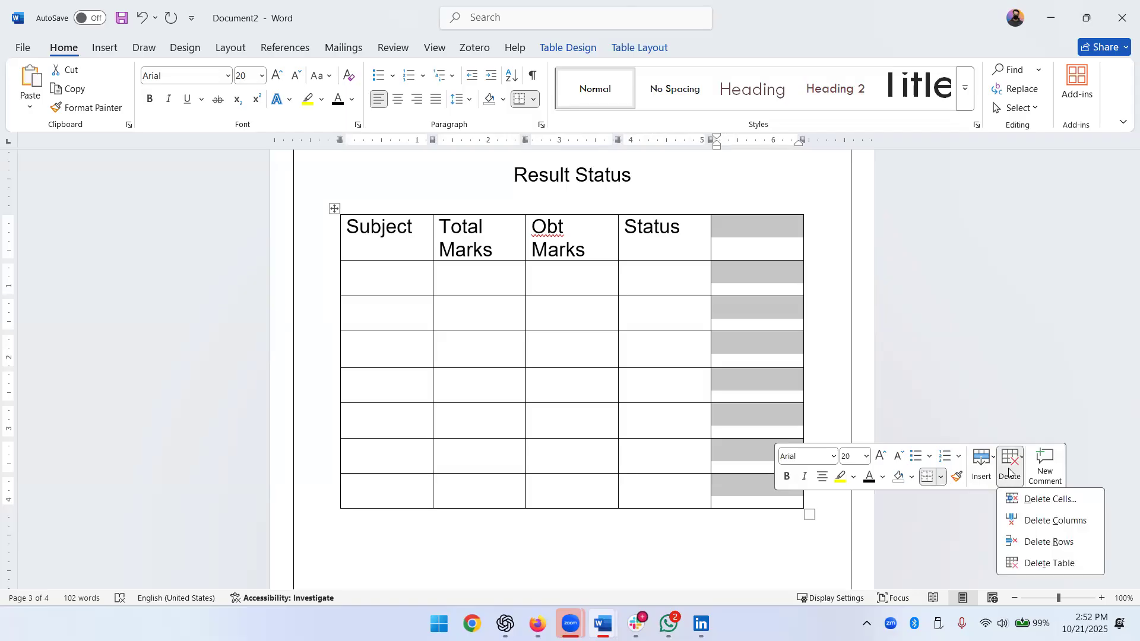
pyautogui.click(1018, 520)
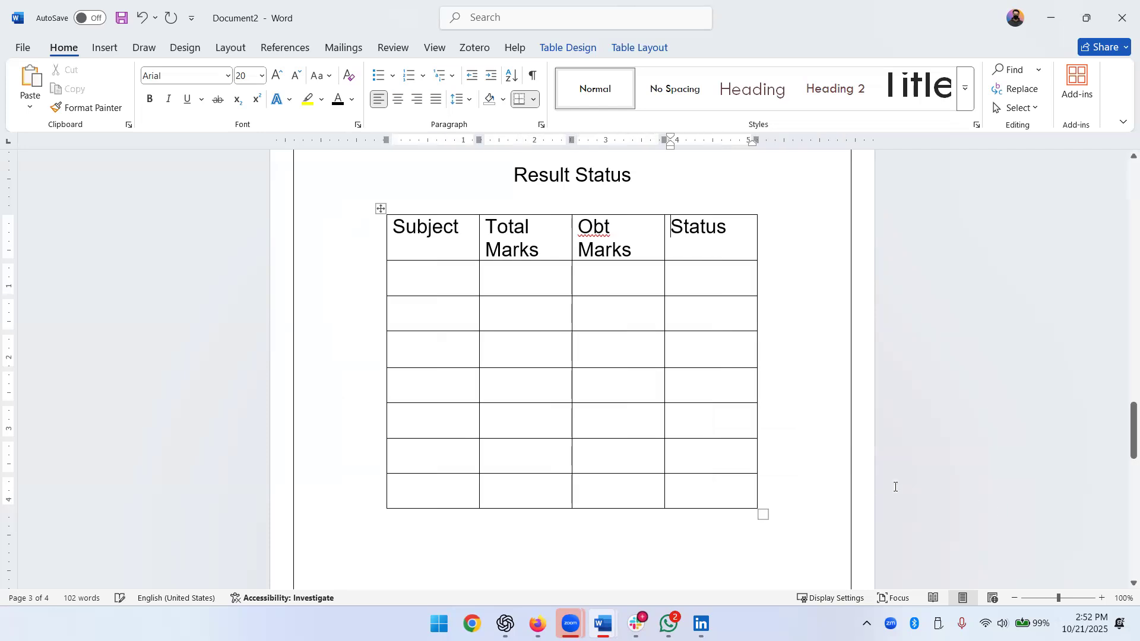
pyautogui.scroll(10, 847, 484)
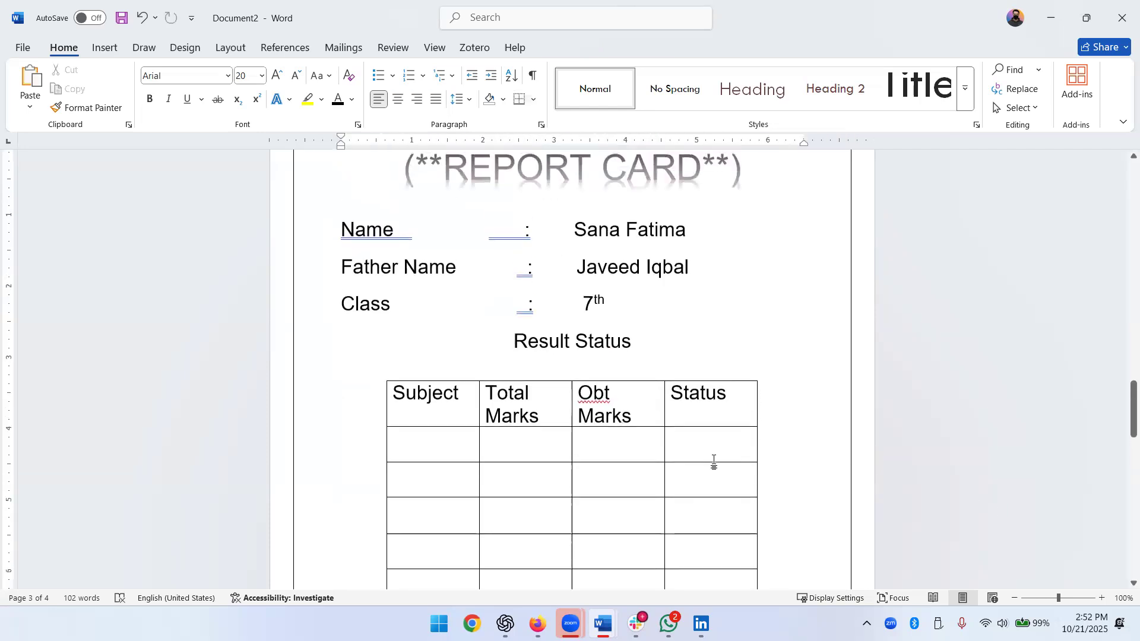
pyautogui.scroll(15, 727, 409)
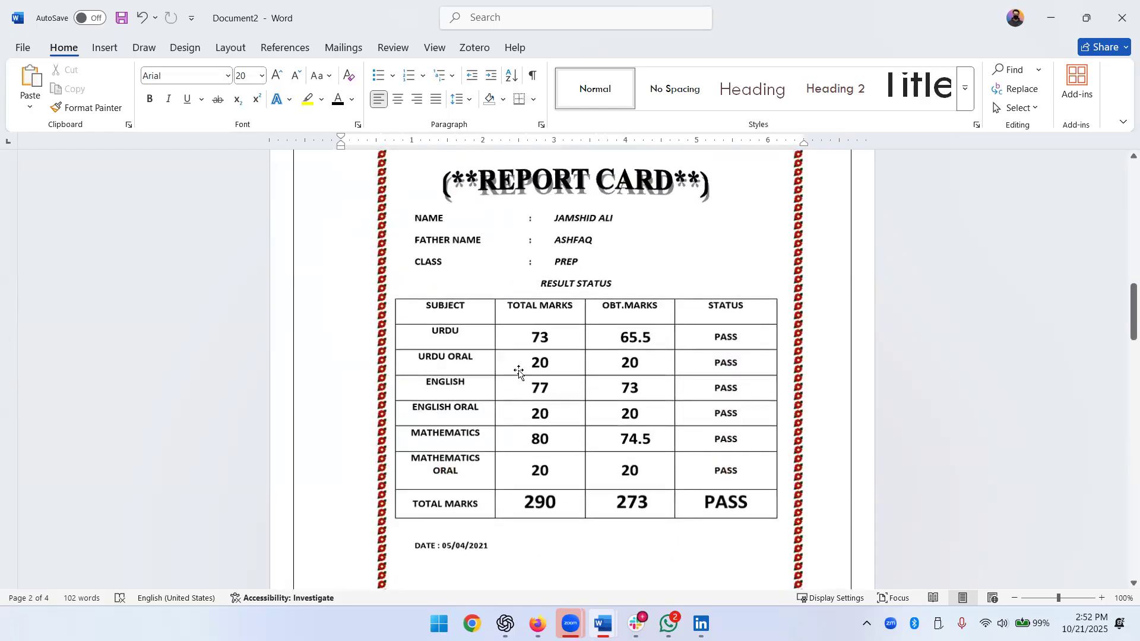
pyautogui.scroll(-5, 519, 373)
pyautogui.scroll(-3, 557, 463)
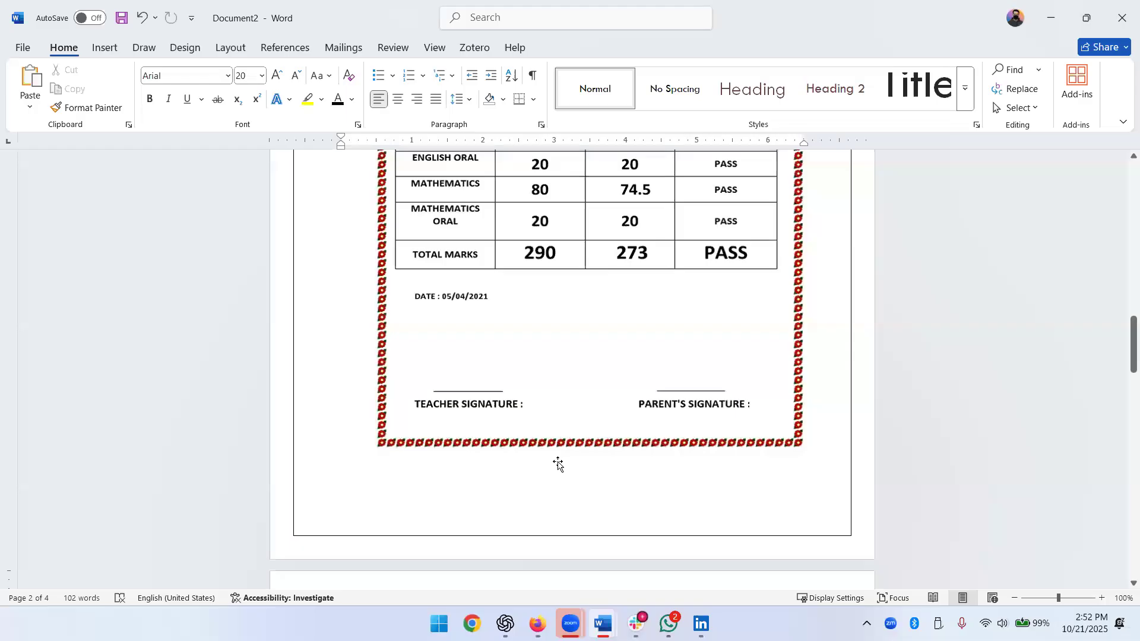
pyautogui.scroll(-9, 558, 462)
pyautogui.scroll(-10, 558, 462)
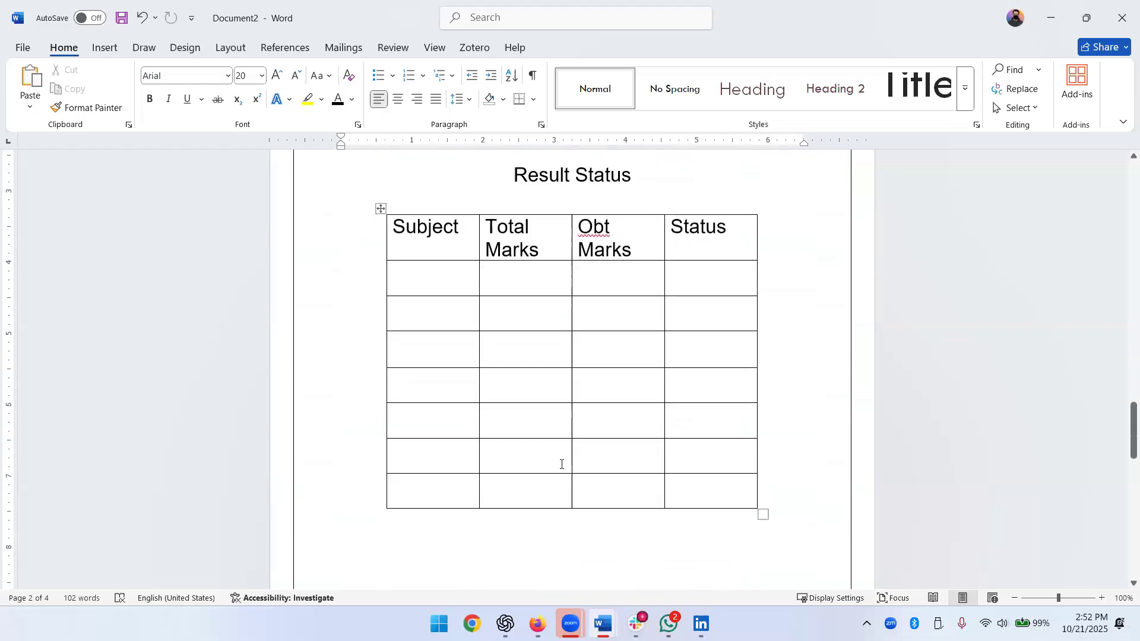
pyautogui.scroll(5, 561, 464)
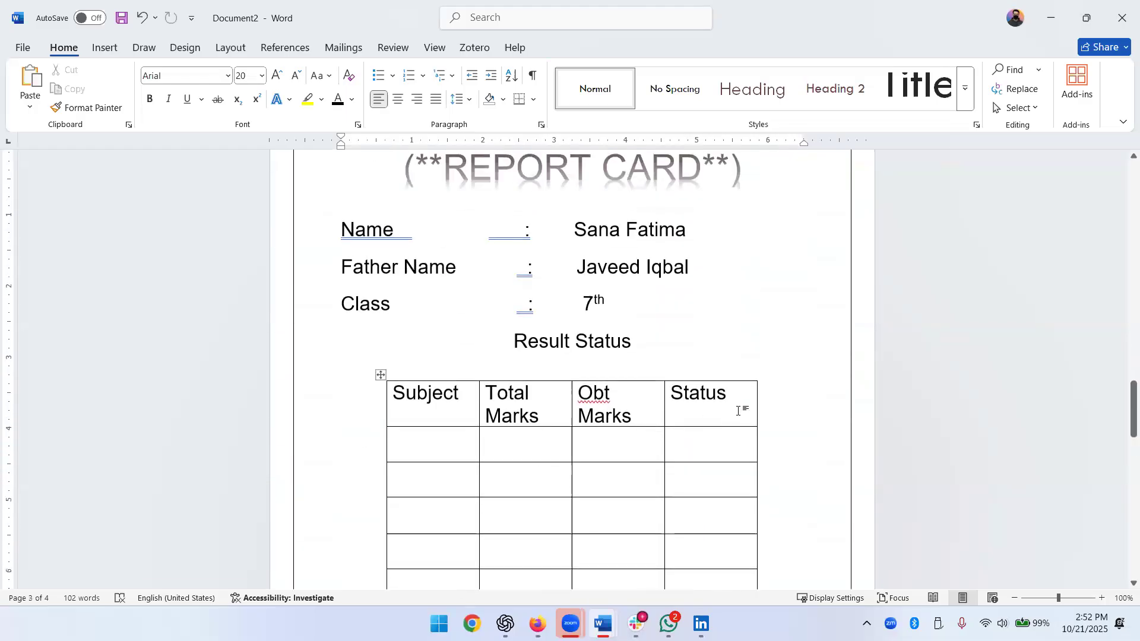
pyautogui.scroll(-3, 738, 411)
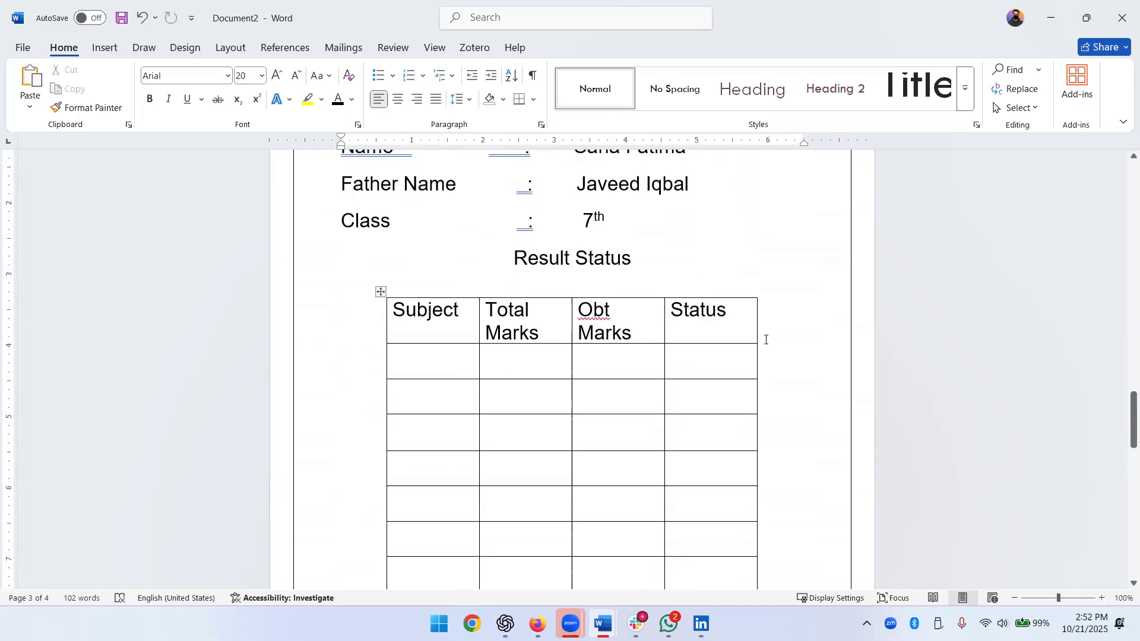
pyautogui.click(766, 340)
# Restore the table, then select and delete its empty fifth column
pyautogui.hotkey('ctrl', 'z')
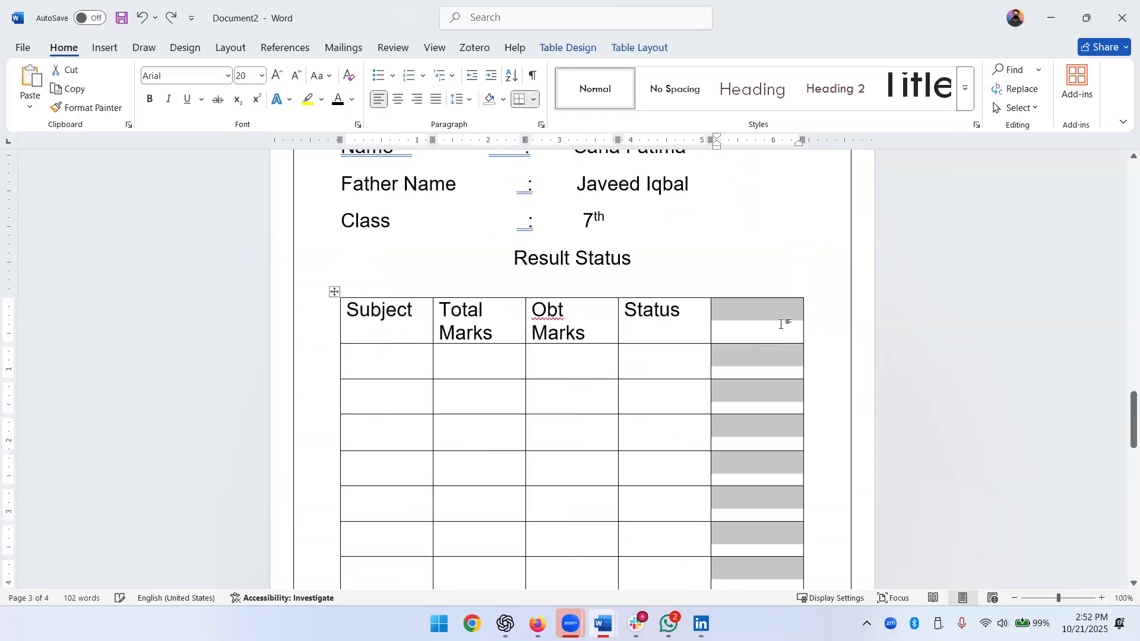
pyautogui.click(824, 275)
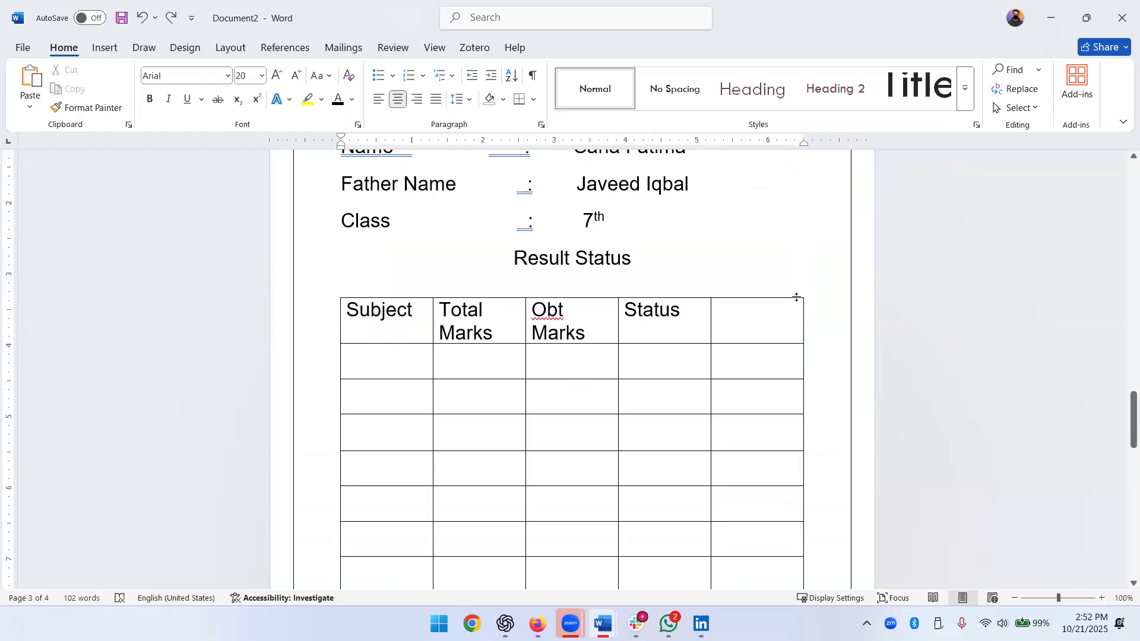
pyautogui.scroll(-3, 784, 279)
pyautogui.moveTo(755, 235); pyautogui.dragTo(744, 489)
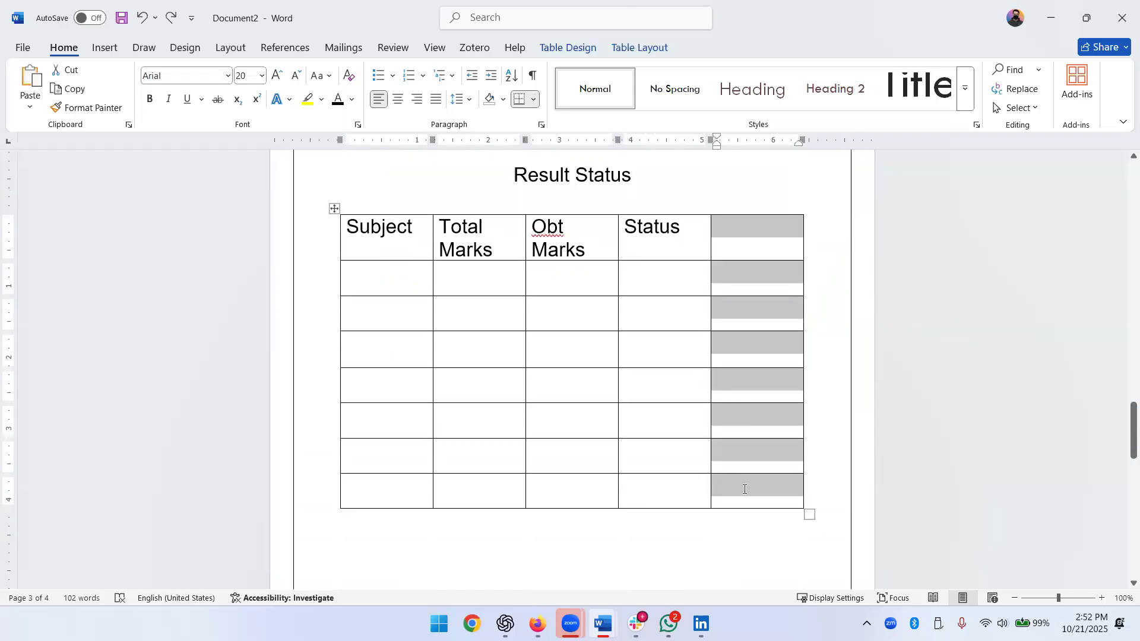
pyautogui.press('BackSpace')
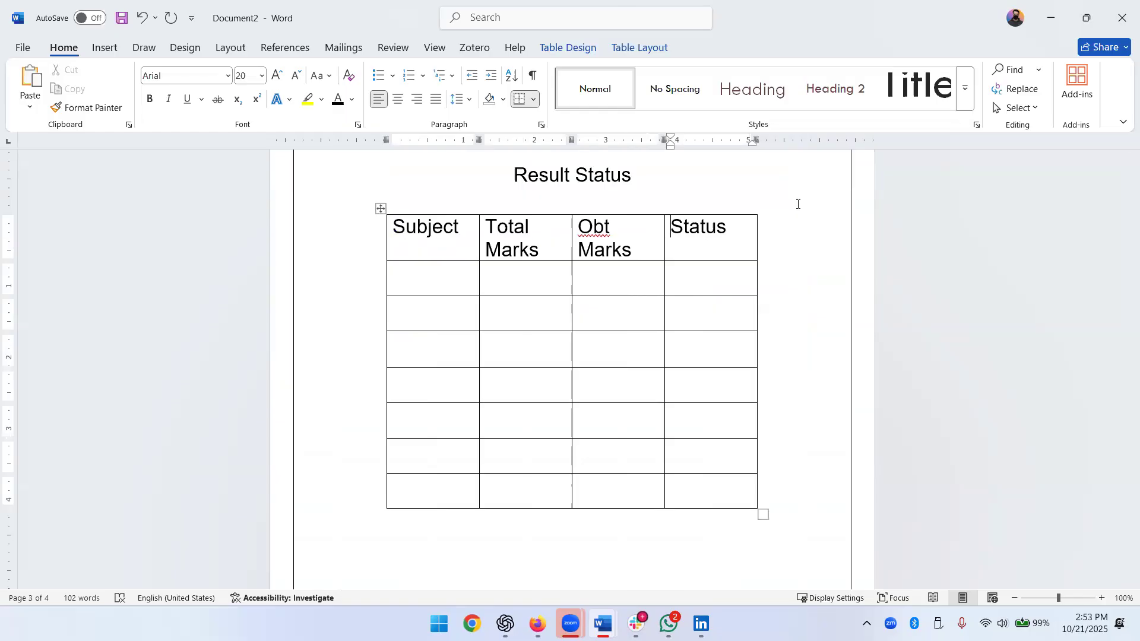
# Remove the empty fifth column again and widen the table so Total Marks and Obt Marks fit on one line
pyautogui.hotkey('ctrl', 'z')
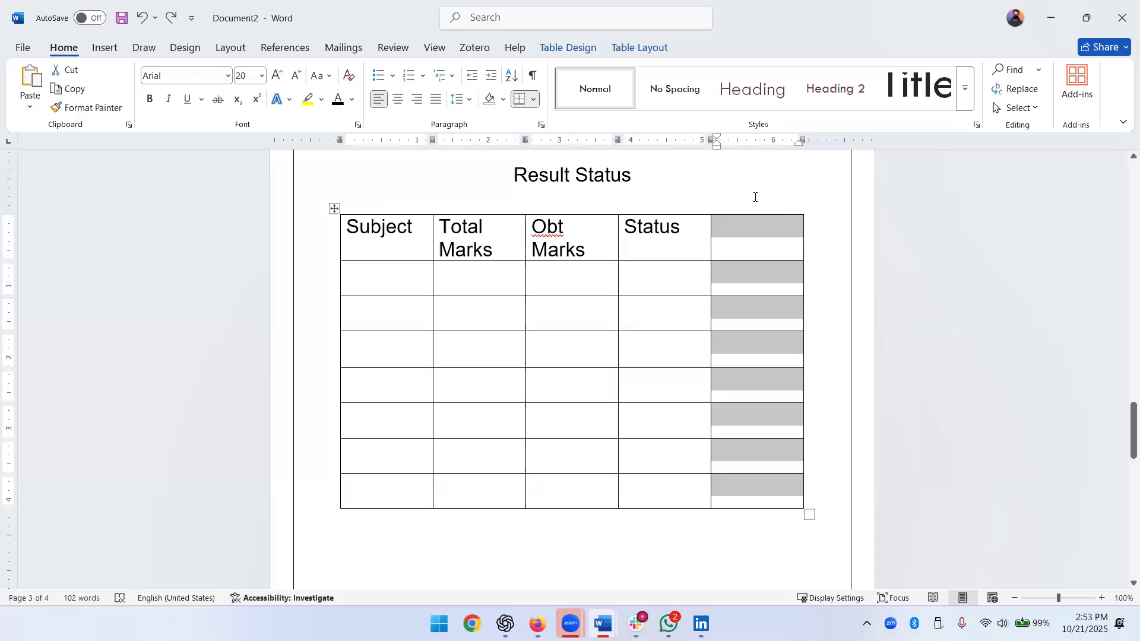
pyautogui.moveTo(755, 239); pyautogui.dragTo(773, 499)
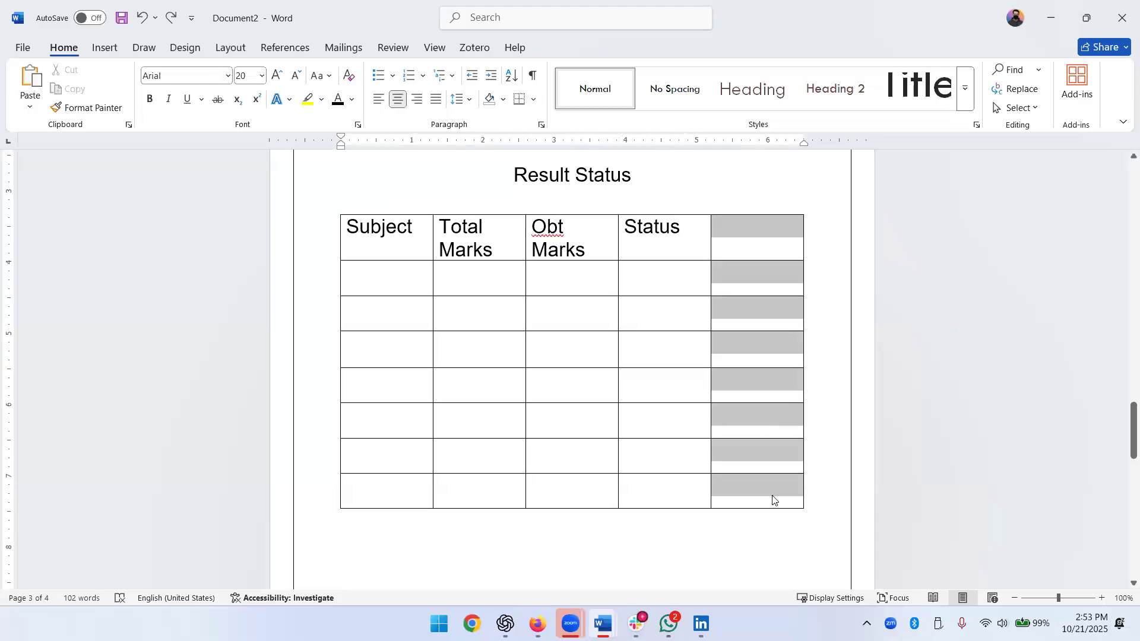
pyautogui.rightClick(739, 497)
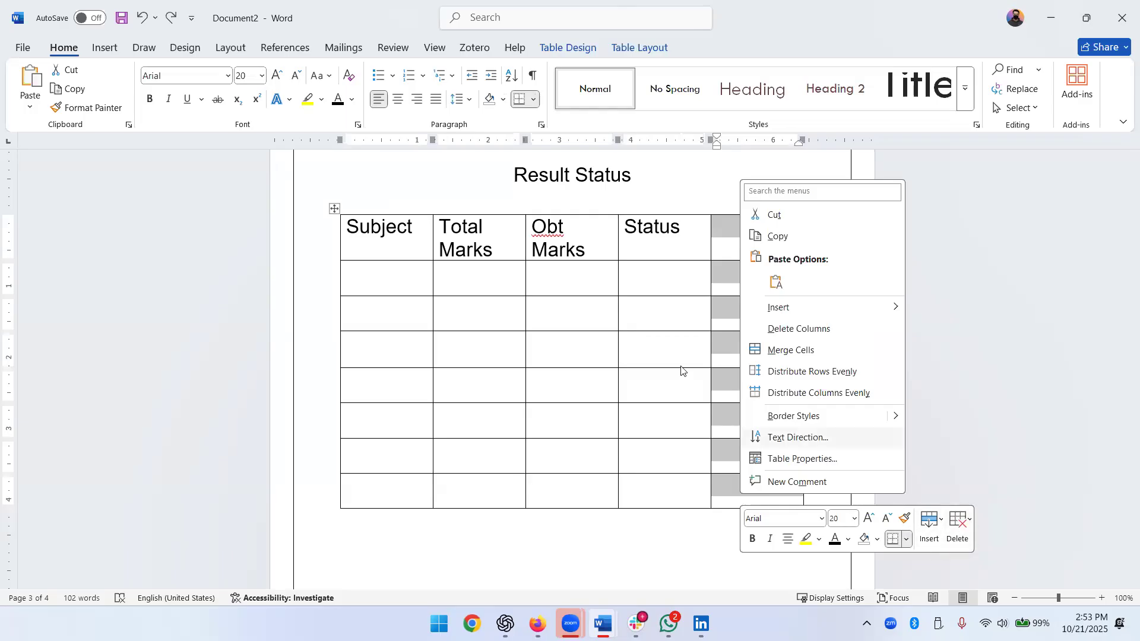
pyautogui.click(725, 240)
pyautogui.moveTo(749, 221); pyautogui.dragTo(787, 506)
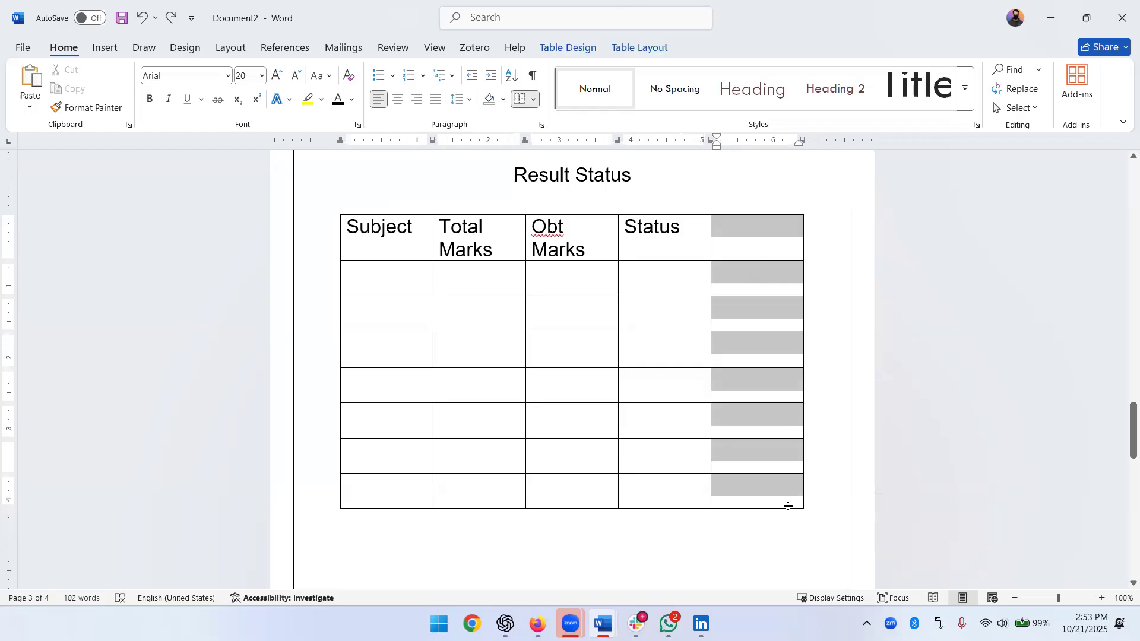
pyautogui.rightClick(788, 506)
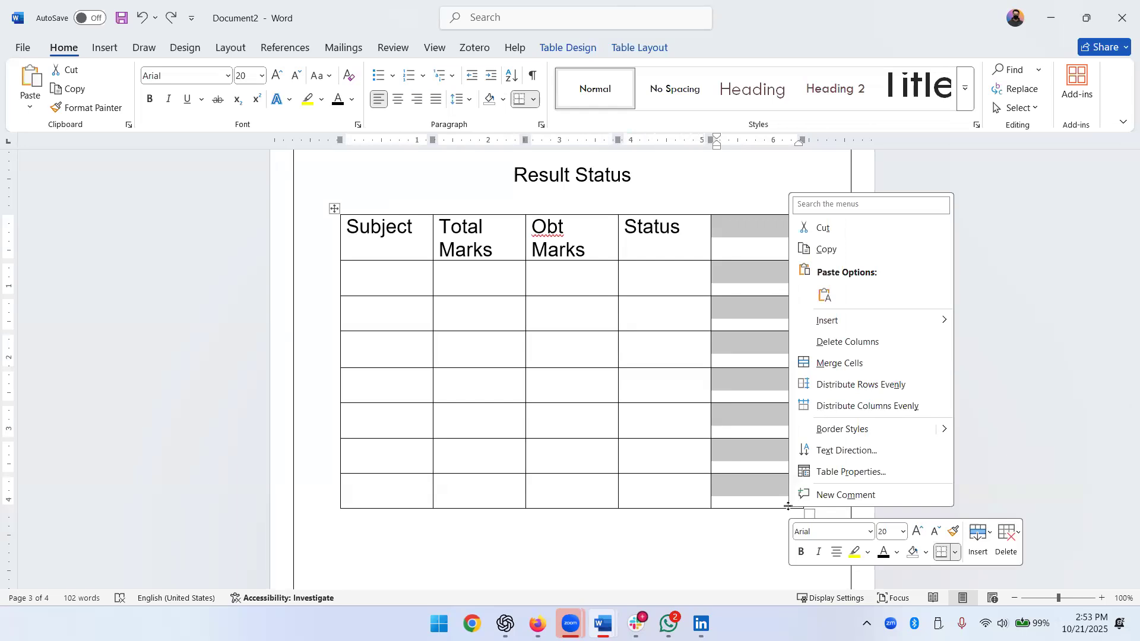
pyautogui.press('Escape')
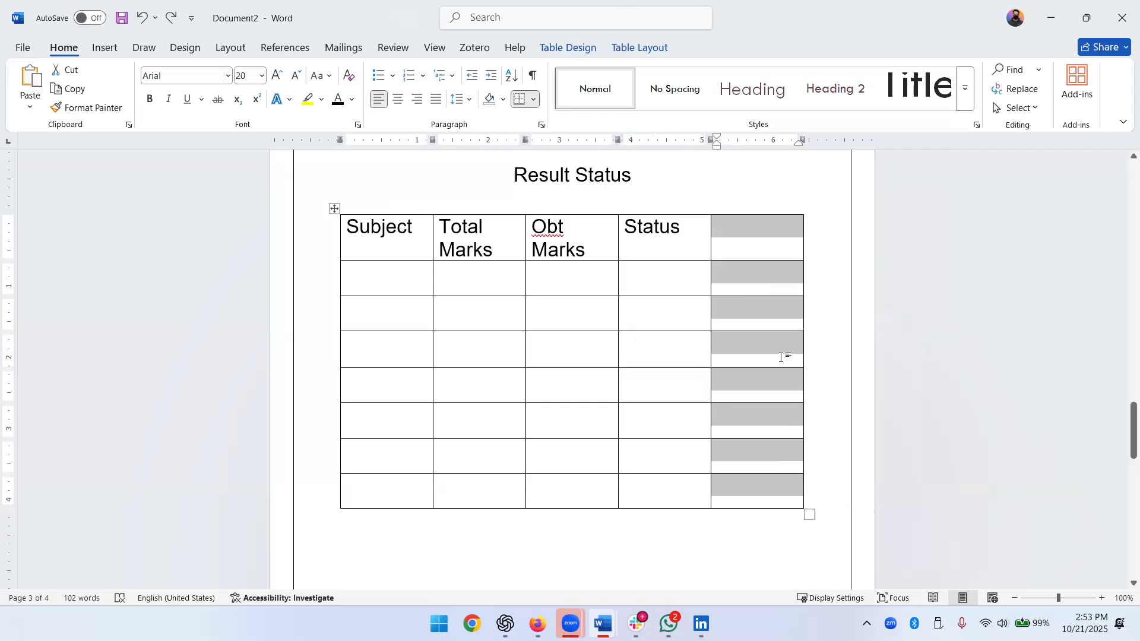
pyautogui.press('BackSpace')
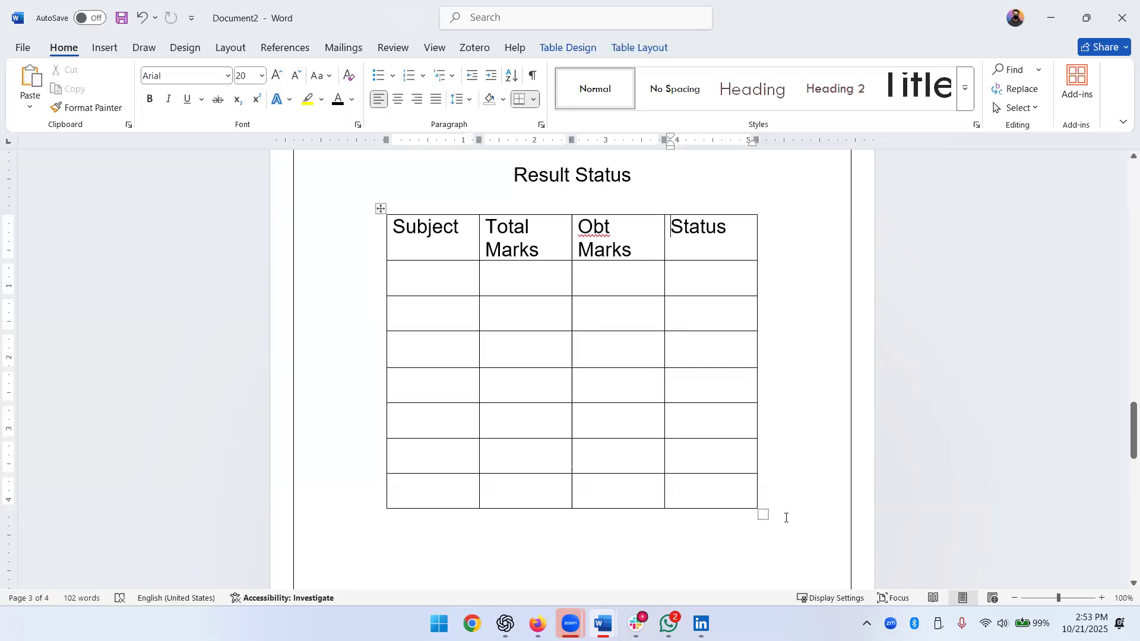
pyautogui.moveTo(763, 514); pyautogui.dragTo(814, 506)
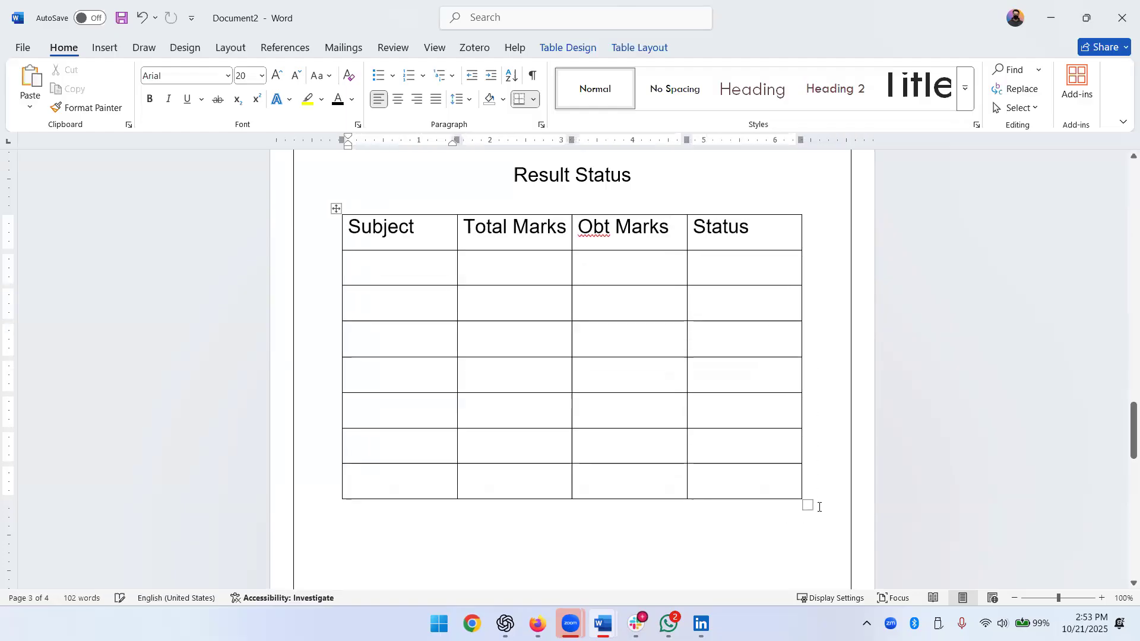
pyautogui.click(786, 458)
pyautogui.moveTo(750, 226); pyautogui.dragTo(729, 226)
pyautogui.moveTo(658, 226); pyautogui.dragTo(659, 228)
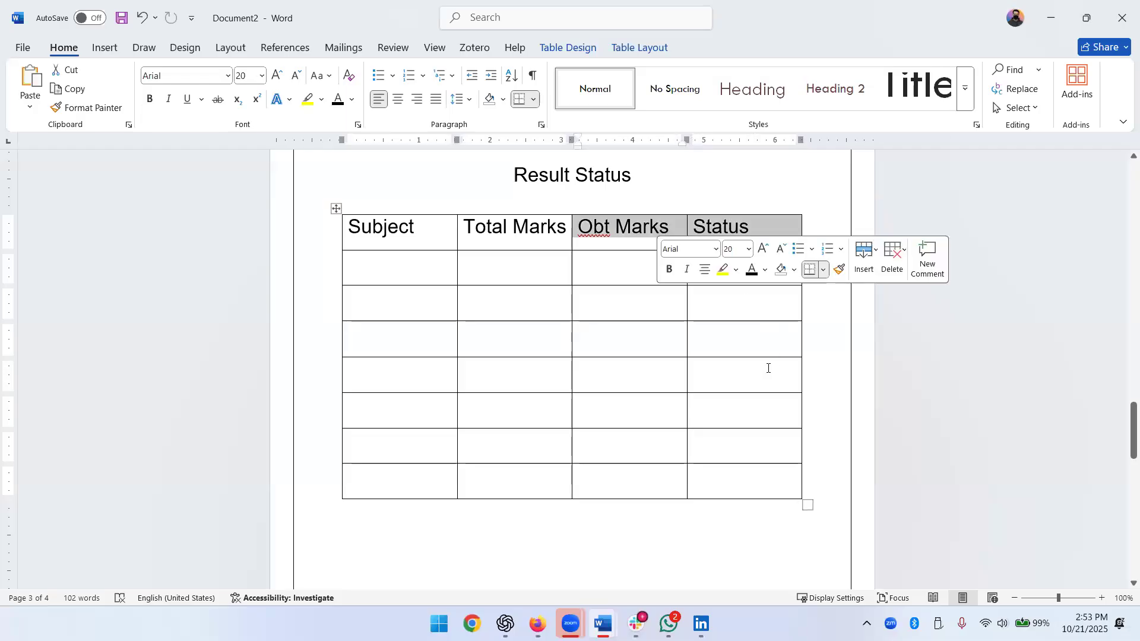
pyautogui.press('Delete')
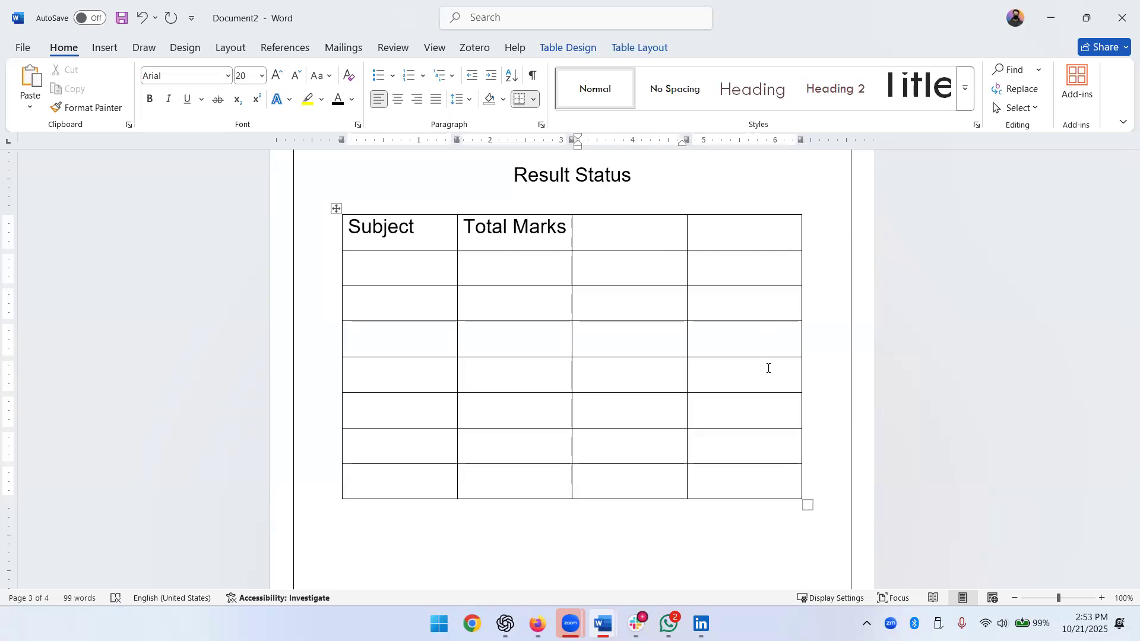
pyautogui.hotkey('ctrl', 'z')
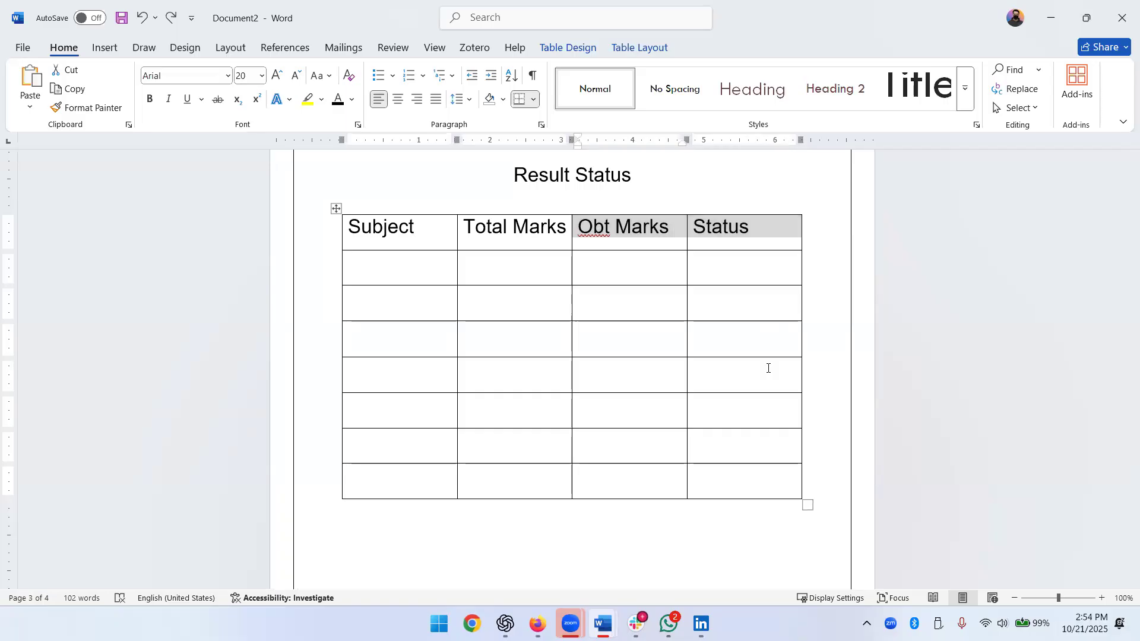
pyautogui.click(768, 368)
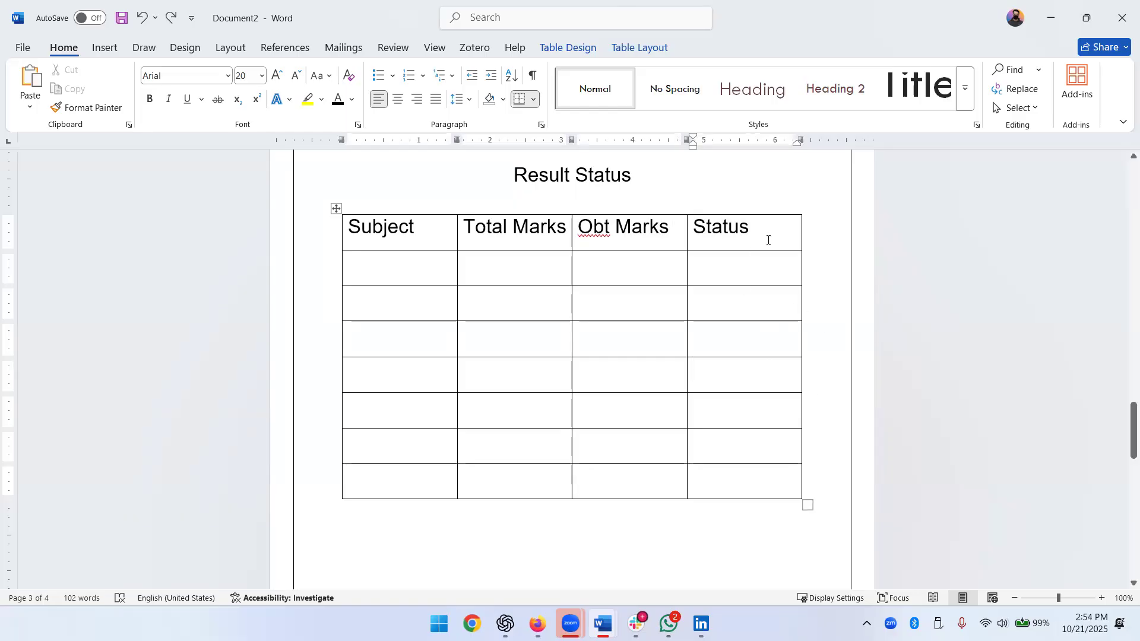
pyautogui.moveTo(626, 220); pyautogui.dragTo(742, 228)
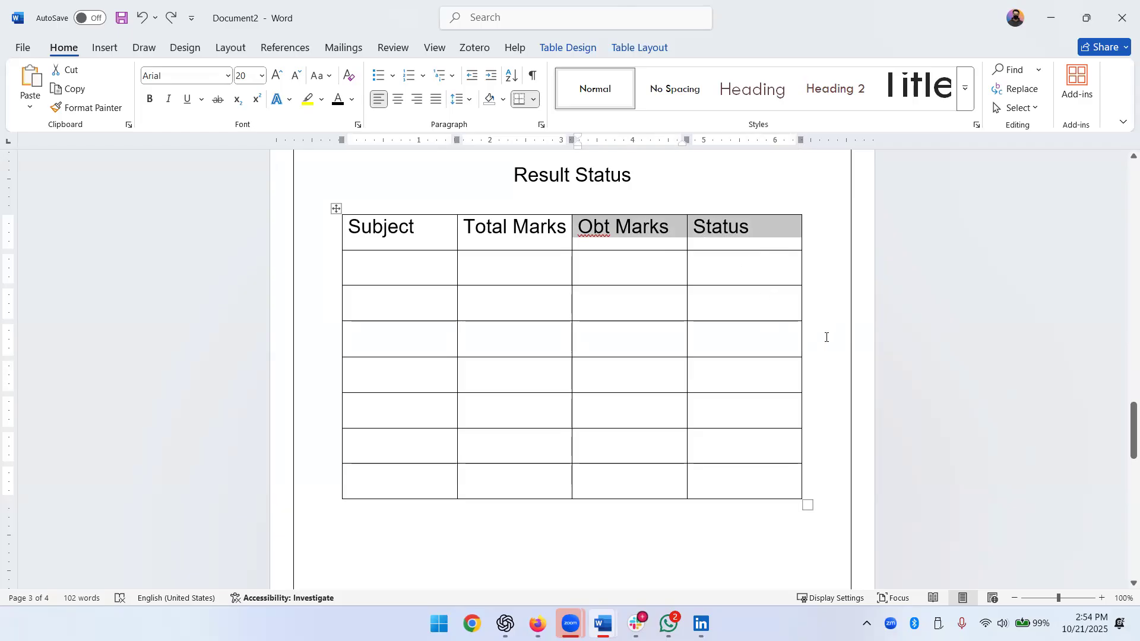
pyautogui.press('Up')
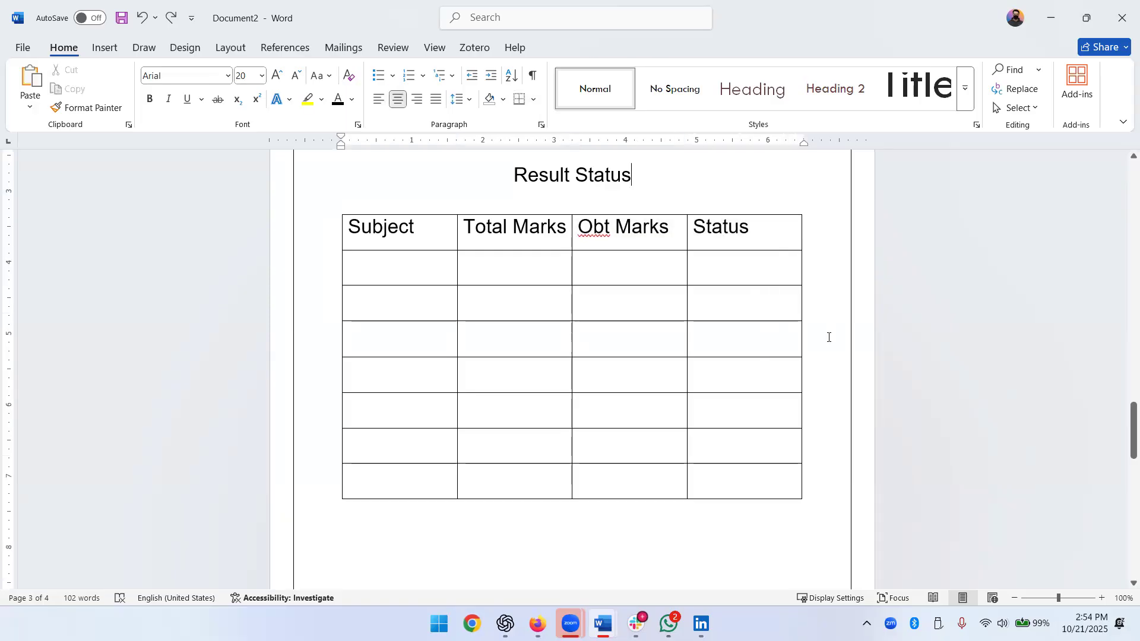
# Enter Urdu, Urdu oral and English in the table's Subject column
pyautogui.scroll(10, 829, 337)
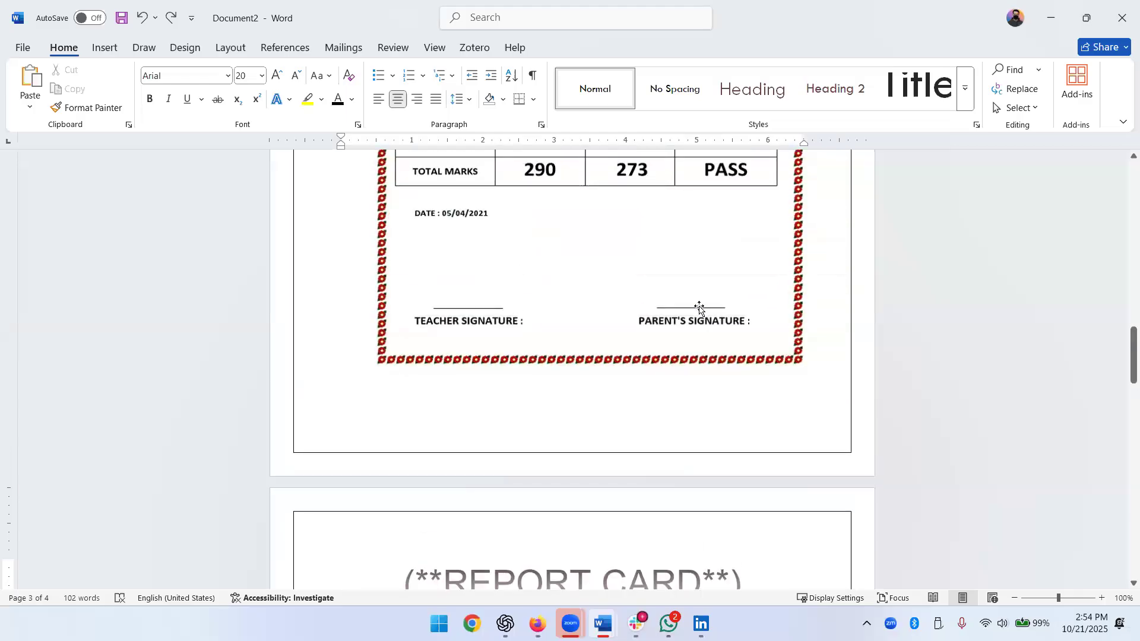
pyautogui.scroll(4, 700, 308)
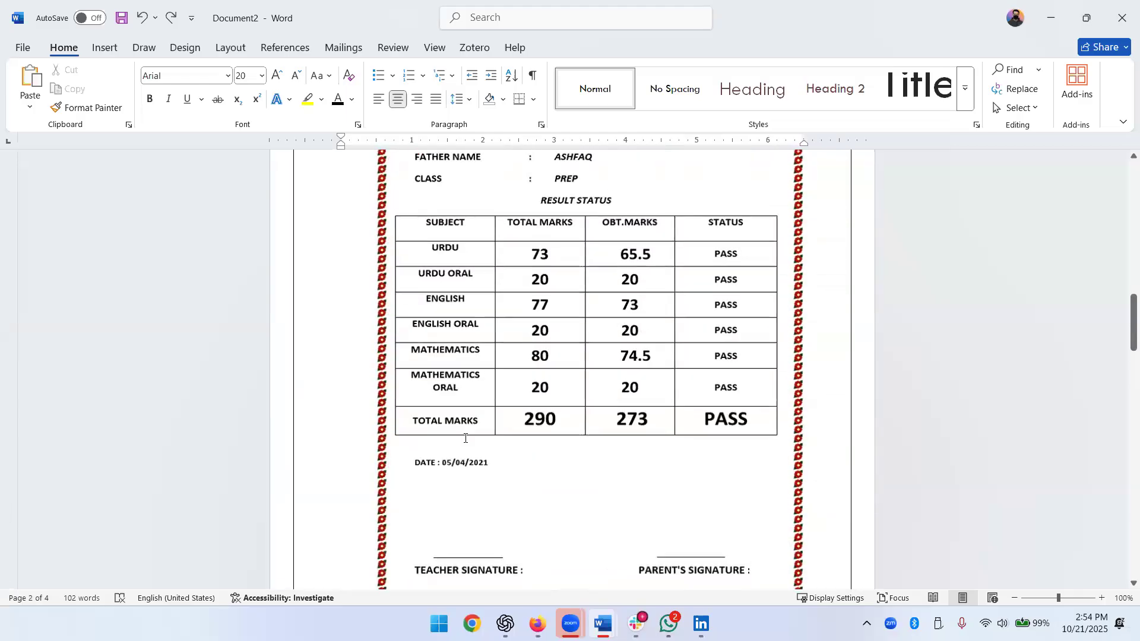
pyautogui.scroll(-11, 465, 438)
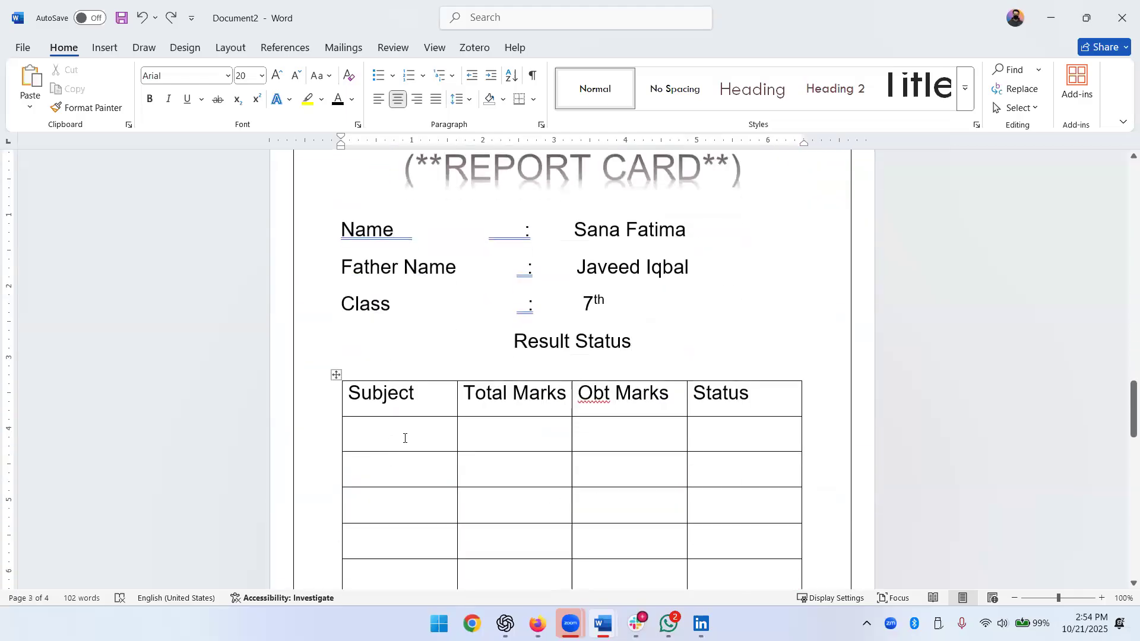
pyautogui.click(404, 438)
pyautogui.write('Urdu')
pyautogui.press('Tab')
pyautogui.press('Tab')
pyautogui.press('Tab')
pyautogui.press('Tab')
pyautogui.write('Urdu POr')
pyautogui.press('BackSpace')
pyautogui.press('BackSpace')
pyautogui.press('BackSpace')
pyautogui.write('oral')
pyautogui.press('Tab')
pyautogui.click(373, 502)
pyautogui.write('English')
# Add Eng Oral, Math, Math Oral and a final Total Marks row below English
pyautogui.scroll(4, 483, 252)
pyautogui.scroll(5, 484, 252)
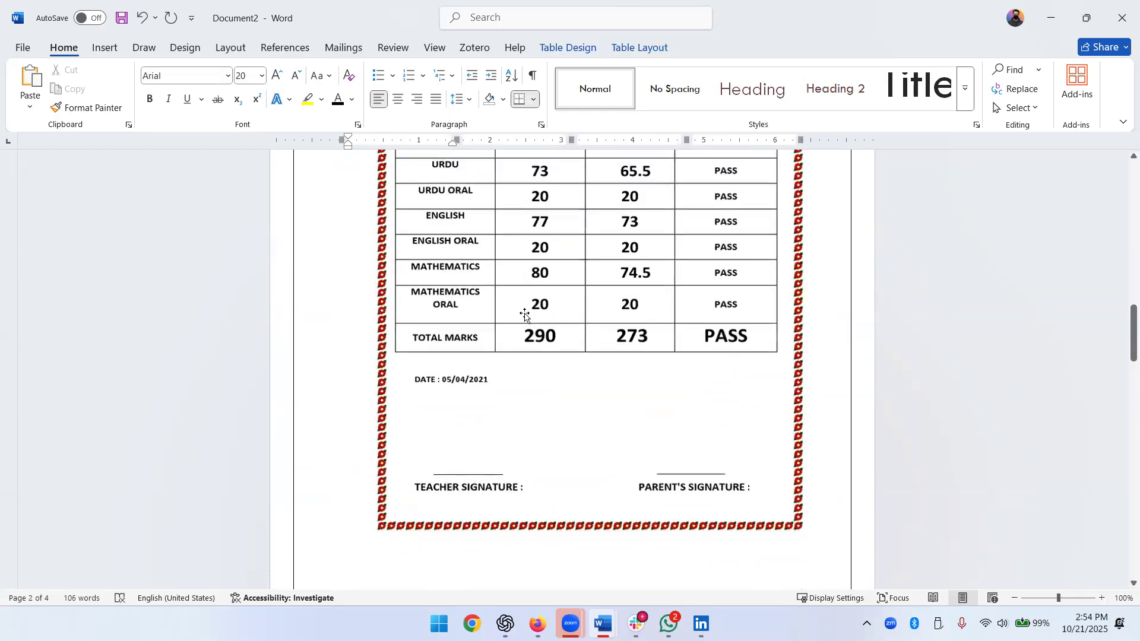
pyautogui.scroll(-9, 525, 315)
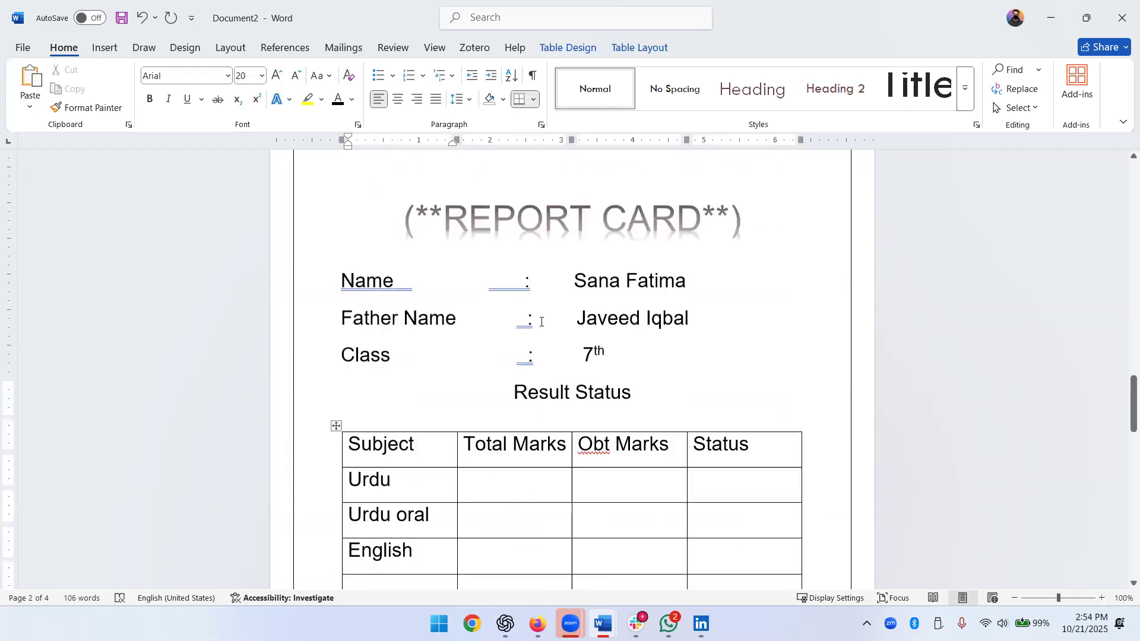
pyautogui.scroll(-4, 542, 321)
pyautogui.press('Down')
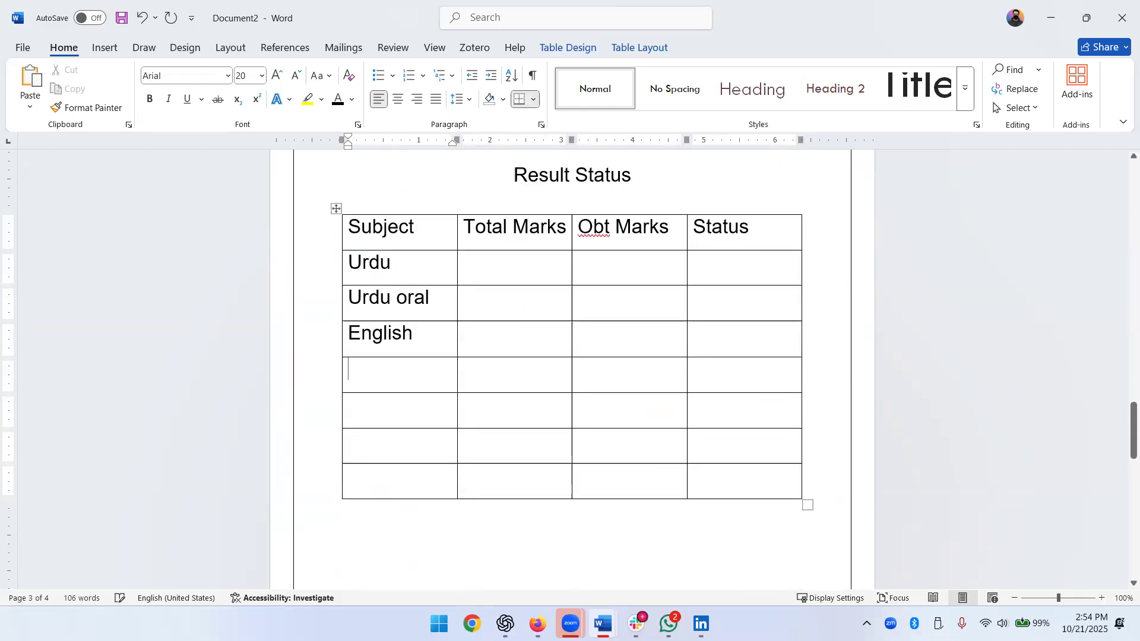
pyautogui.write('Eng Oral')
pyautogui.press('Tab')
pyautogui.press('Tab')
pyautogui.press('Tab')
pyautogui.press('Tab')
pyautogui.write('Math')
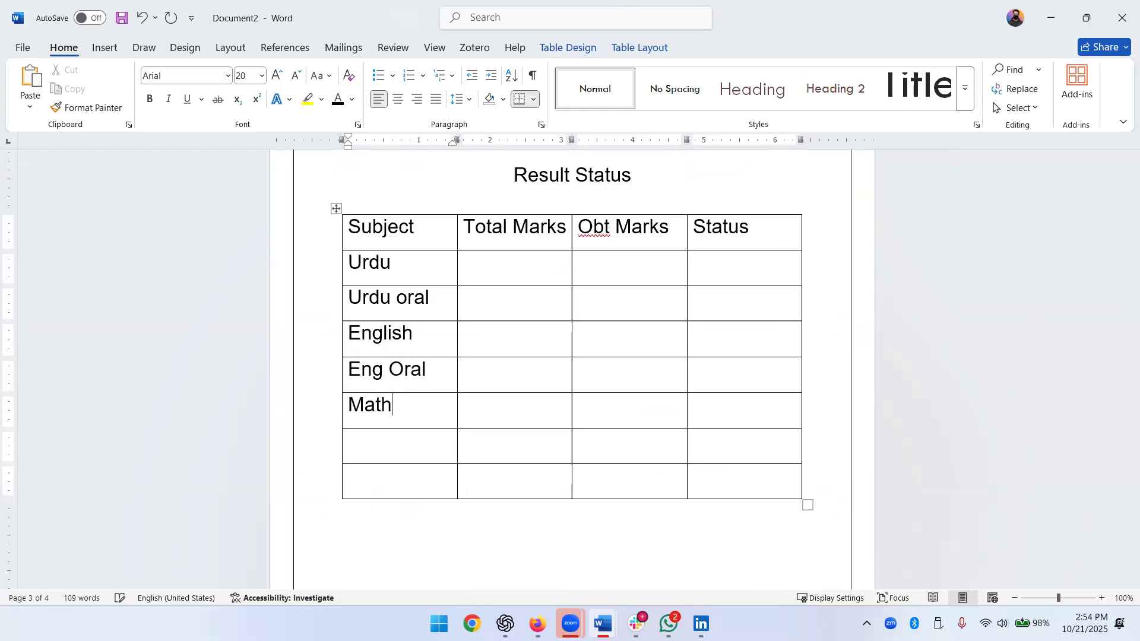
pyautogui.write('Math Oral')
pyautogui.scroll(15, 463, 451)
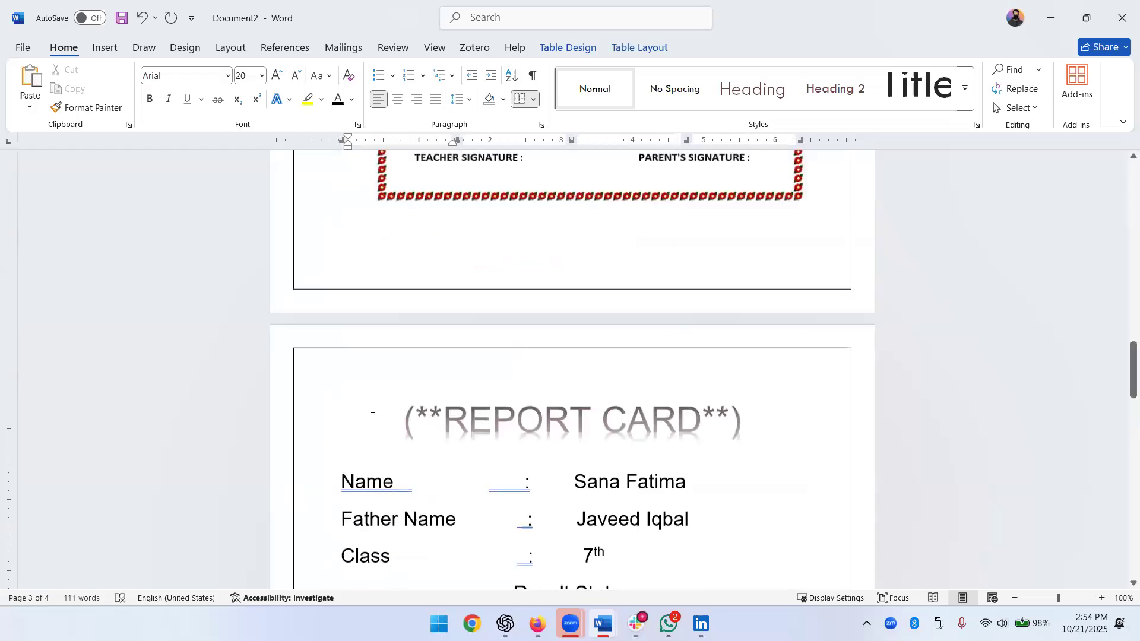
pyautogui.scroll(-15, 463, 452)
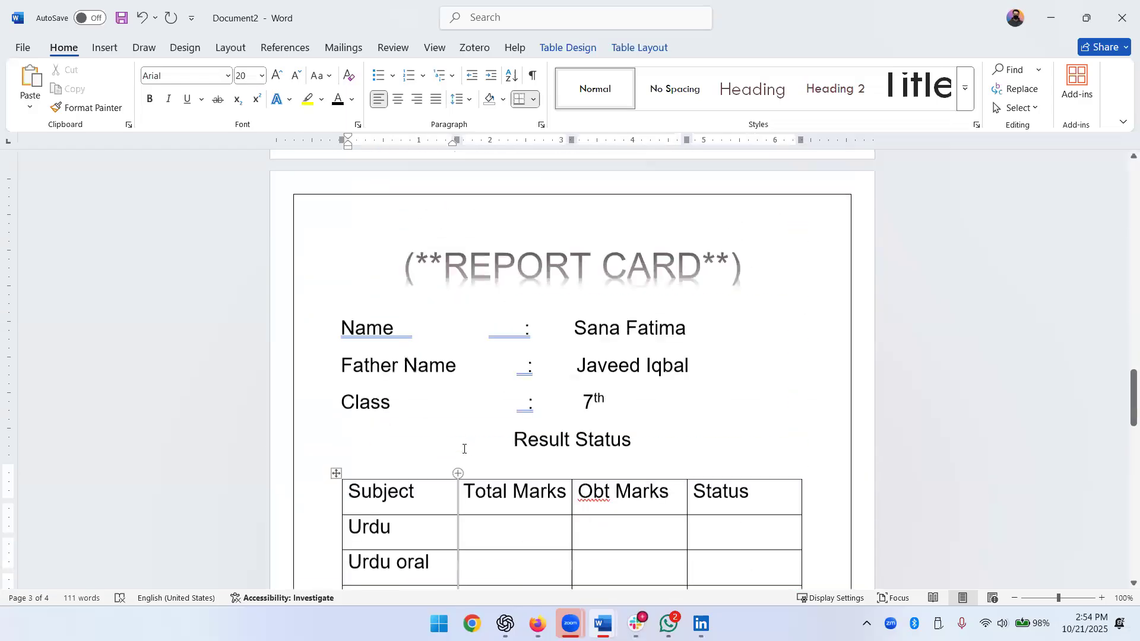
pyautogui.click(417, 481)
pyautogui.write('T')
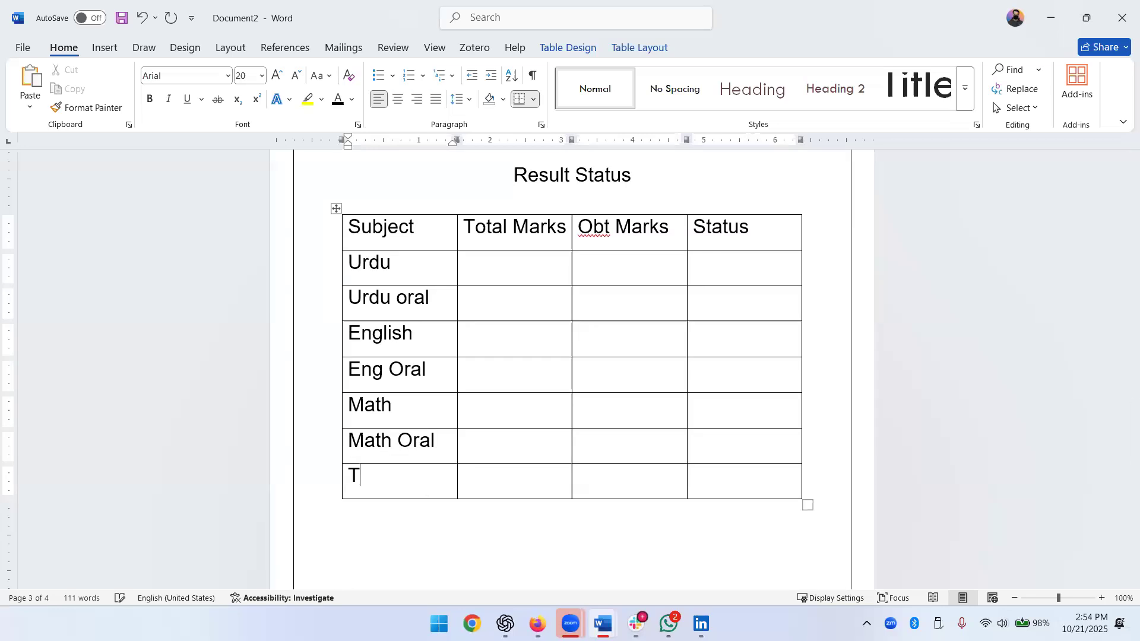
pyautogui.write('otal Marks')
pyautogui.scroll(10, 479, 456)
pyautogui.scroll(5, 564, 312)
pyautogui.scroll(-10, 563, 321)
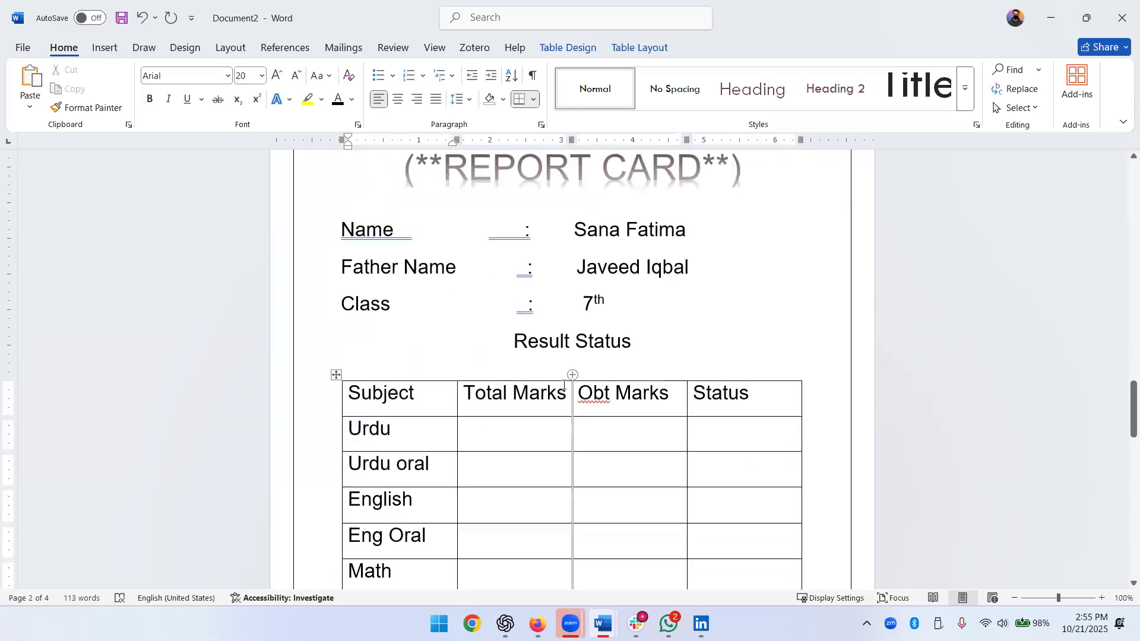
pyautogui.scroll(-5, 564, 384)
pyautogui.scroll(2, 486, 232)
# Enter Total Marks of 100, 50, 100, 50, 100, 50 for the six subjects
pyautogui.click(468, 263)
pyautogui.write('100')
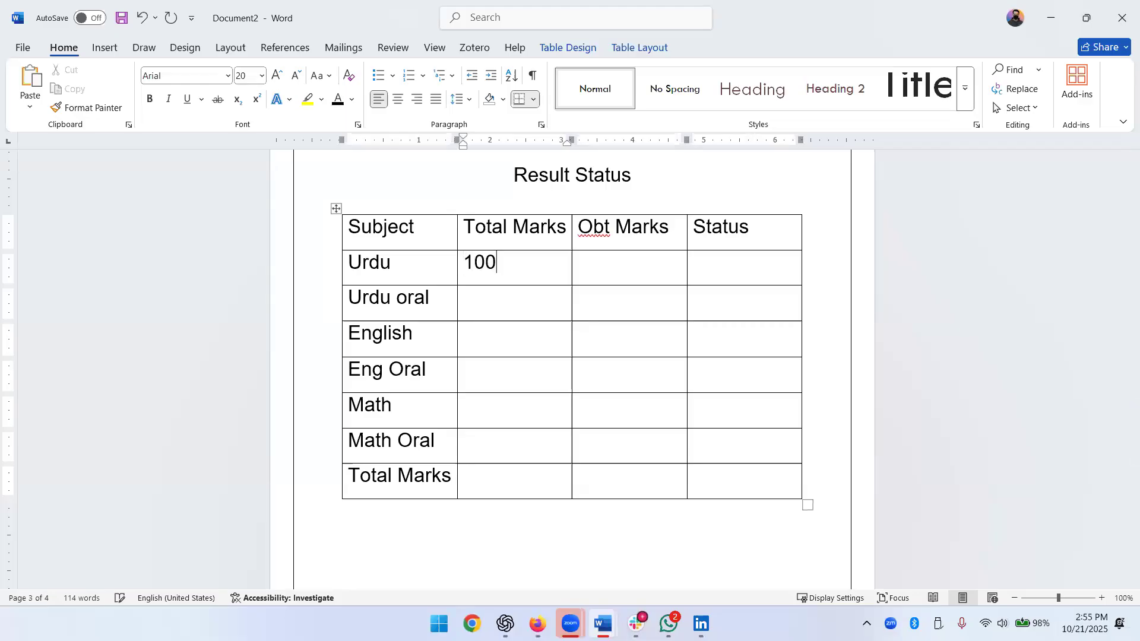
pyautogui.press('Down')
pyautogui.write('50')
pyautogui.press('Down')
pyautogui.write('200')
pyautogui.press('BackSpace')
pyautogui.press('BackSpace')
pyautogui.press('BackSpace')
pyautogui.write('100')
pyautogui.press('Down')
pyautogui.write('1')
pyautogui.press('BackSpace')
pyautogui.write('50')
pyautogui.press('Down')
pyautogui.write('100')
pyautogui.press('Down')
pyautogui.write('50')
pyautogui.press('Down')
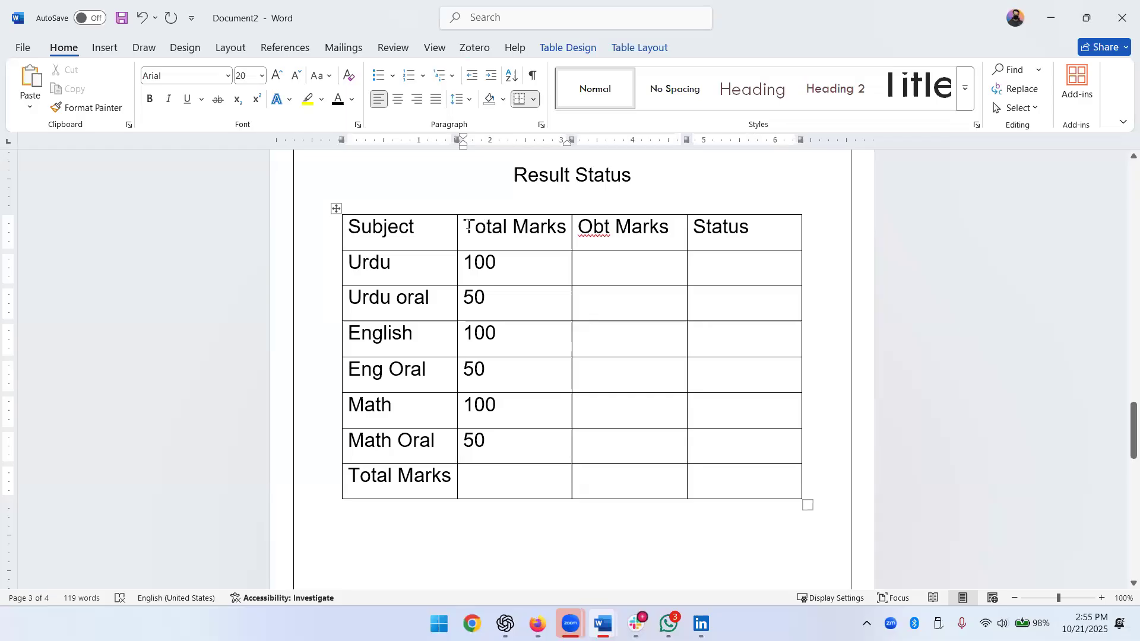
# Enter 450 as the overall total in the Total Marks row
pyautogui.click(506, 280)
pyautogui.click(509, 342)
pyautogui.click(515, 404)
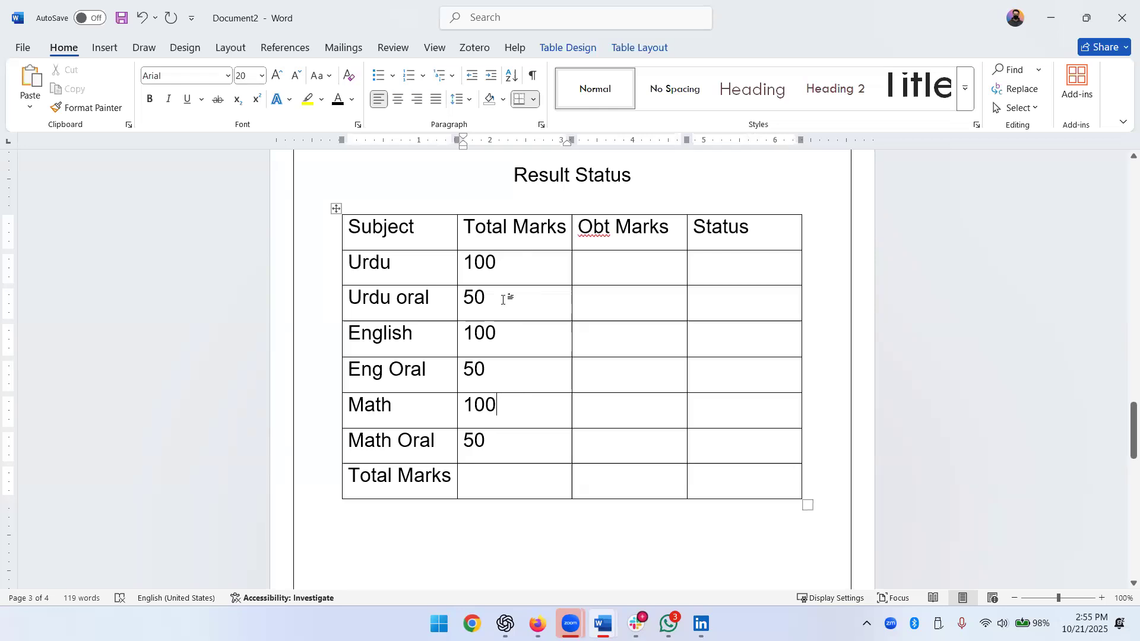
pyautogui.click(507, 478)
pyautogui.write('45')
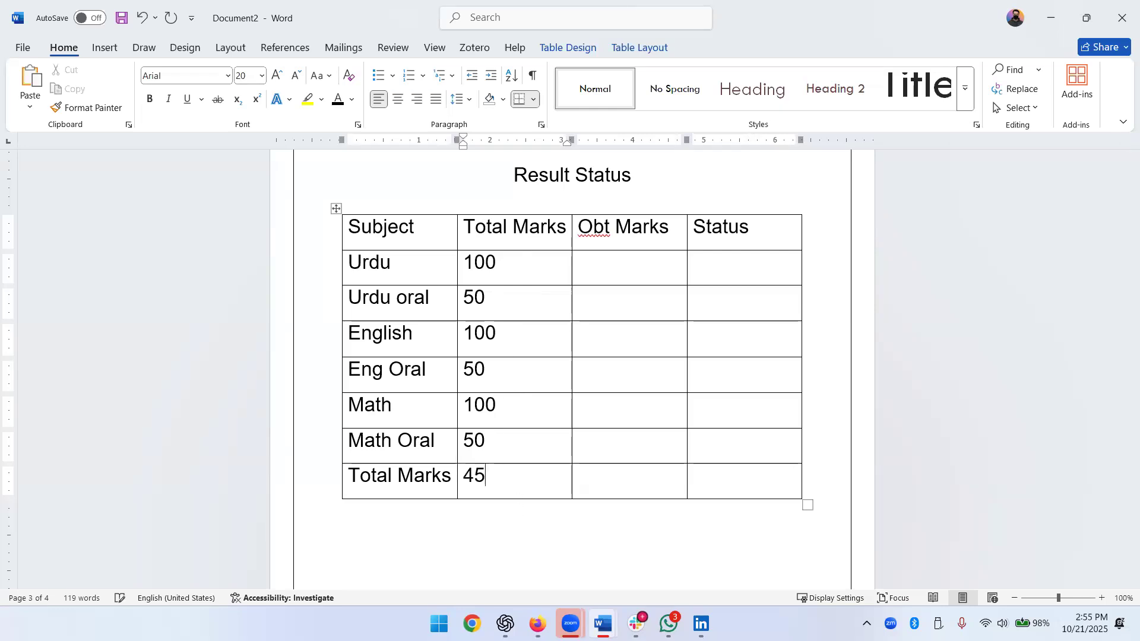
pyautogui.write('0')
pyautogui.click(574, 482)
pyautogui.scroll(6, 636, 434)
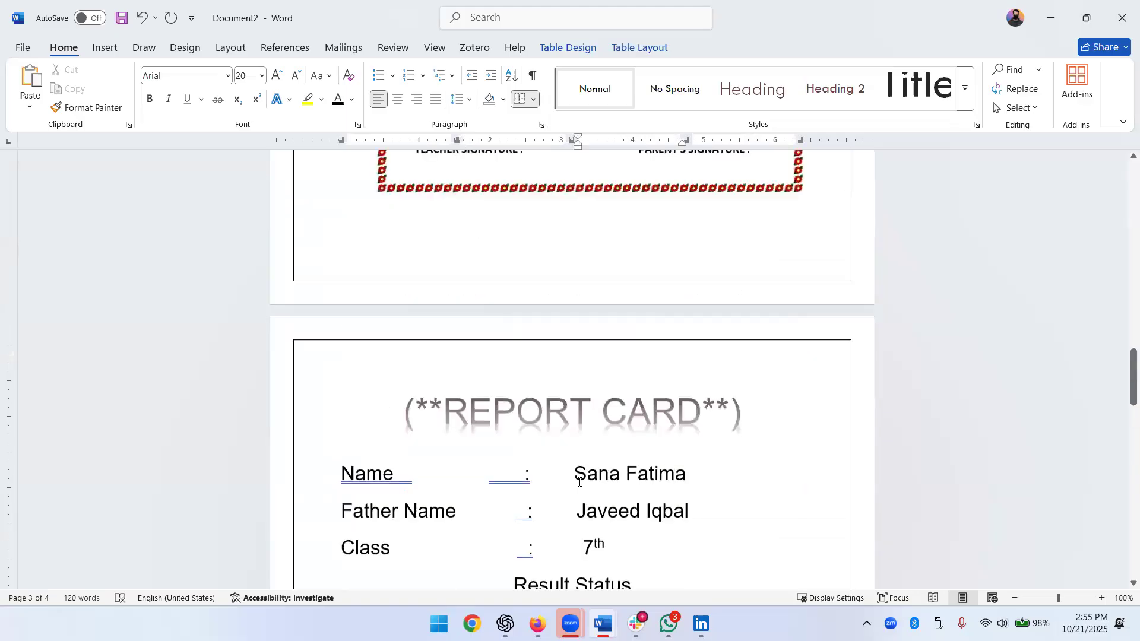
# Enter obtained marks 95, 45, 100, 50, 90, 50 for the six subjects
pyautogui.scroll(-5, 636, 433)
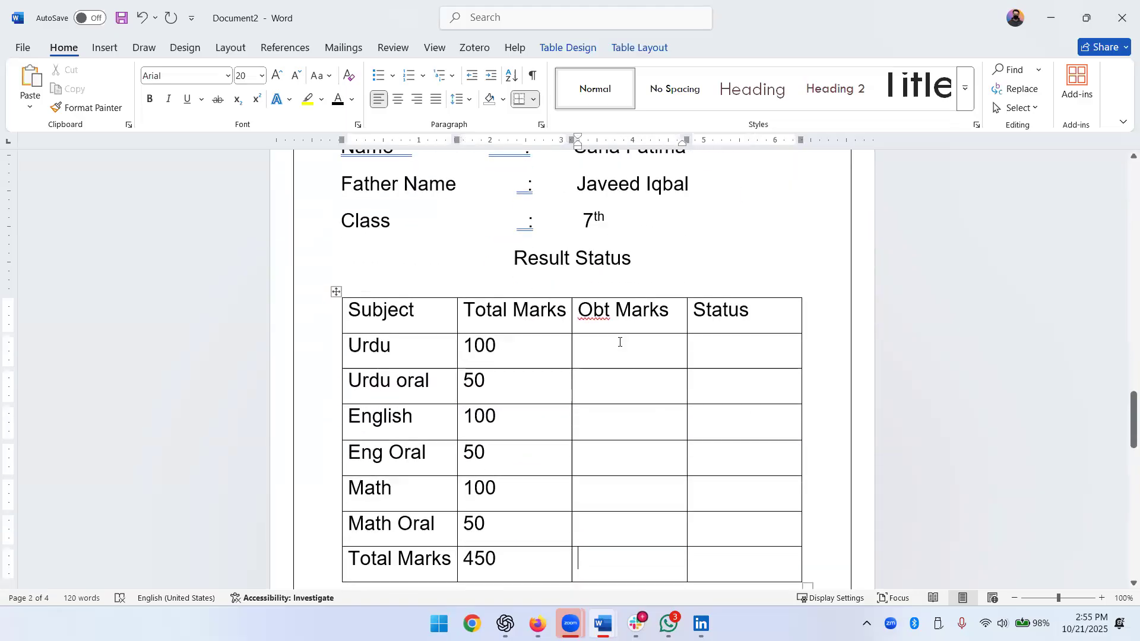
pyautogui.click(618, 345)
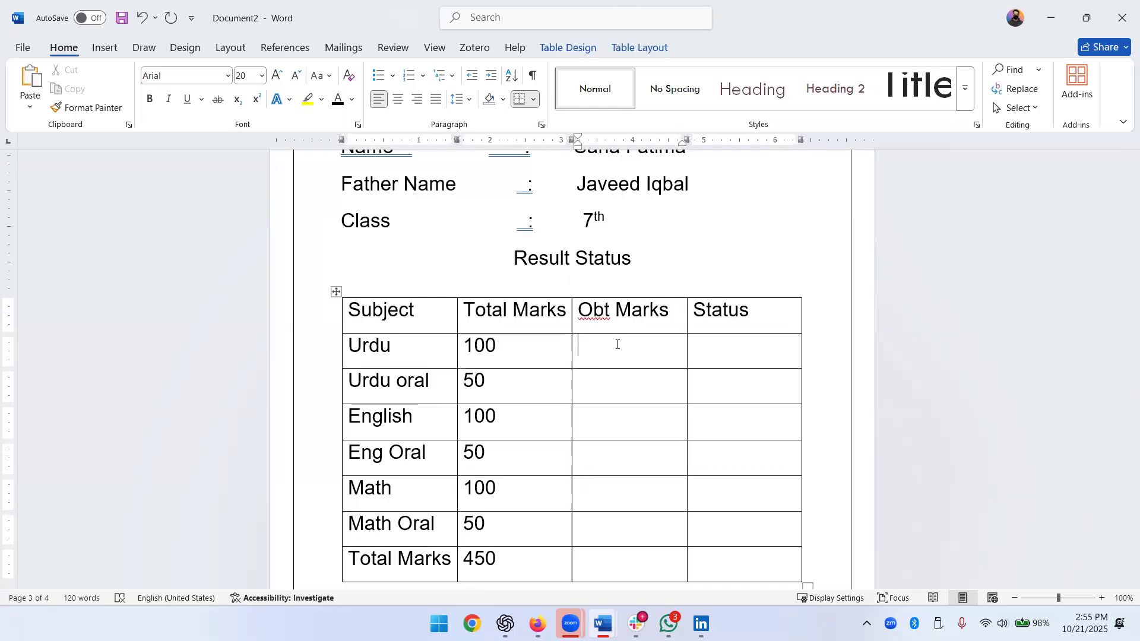
pyautogui.scroll(2, 617, 344)
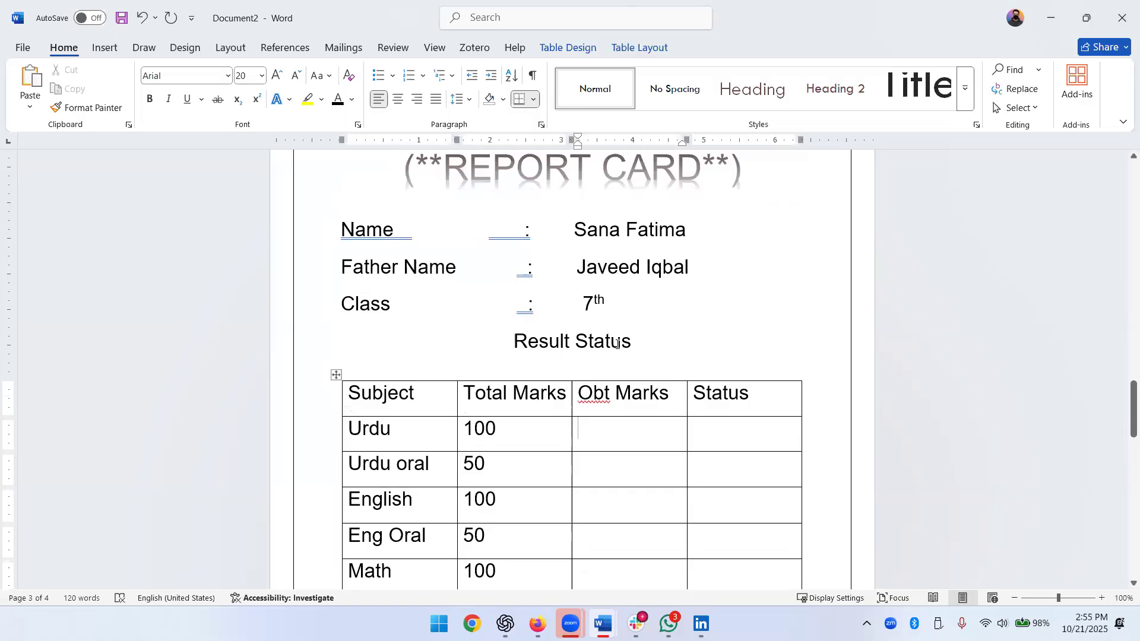
pyautogui.press('Down')
pyautogui.write('95')
pyautogui.press('Down')
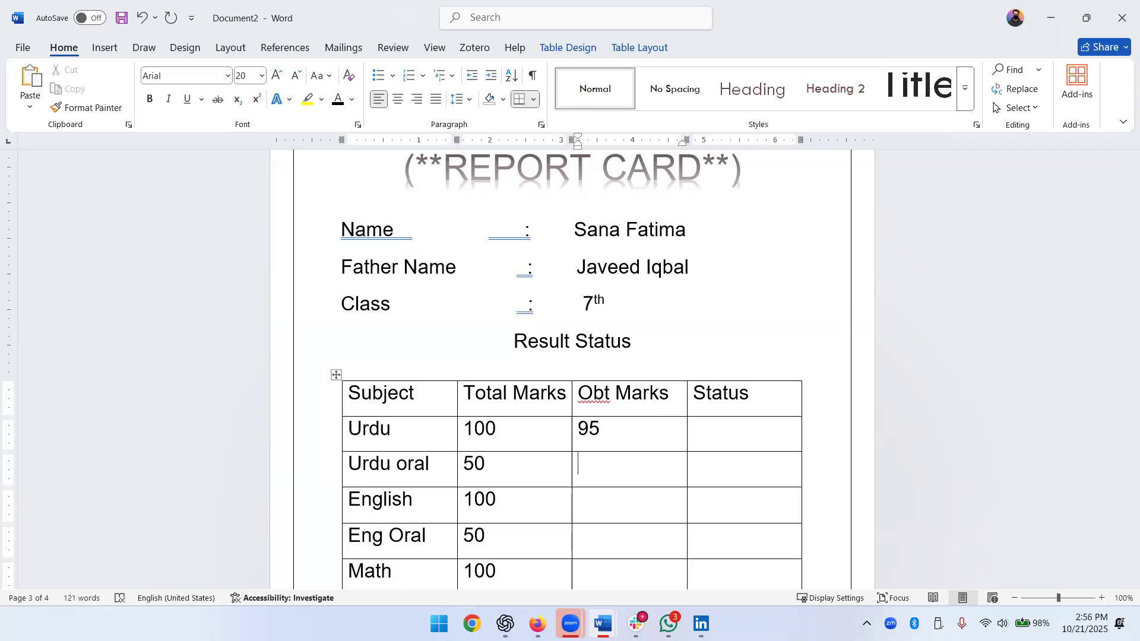
pyautogui.write('45')
pyautogui.press('Down')
pyautogui.write('100')
pyautogui.scroll(-1, 645, 435)
pyautogui.scroll(-2, 644, 435)
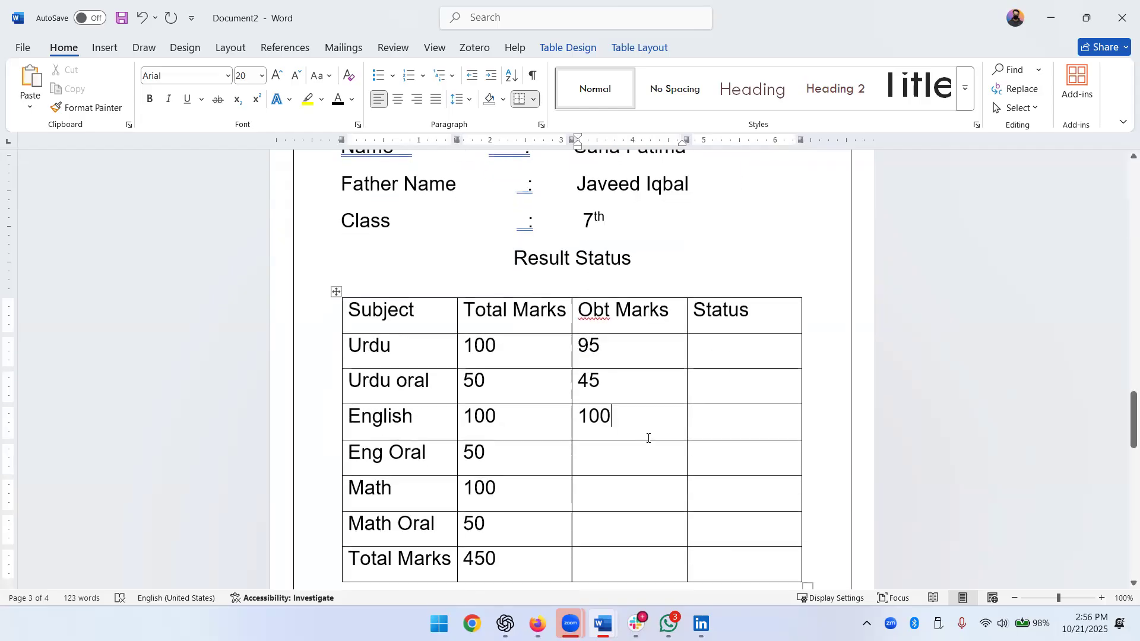
pyautogui.click(604, 462)
pyautogui.write('50')
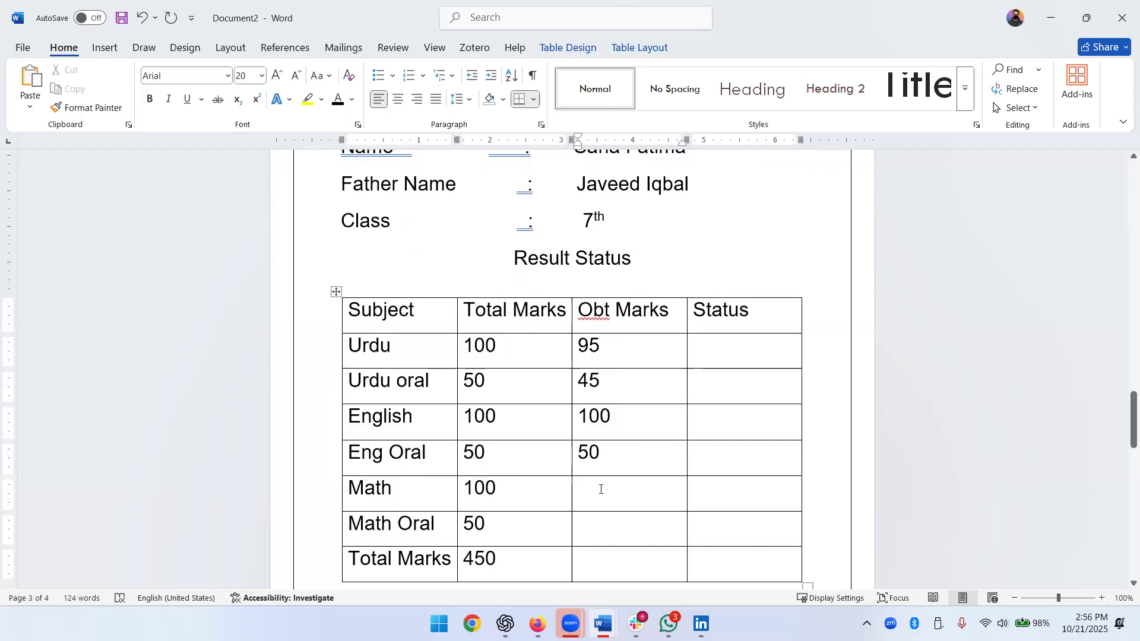
pyautogui.write('90')
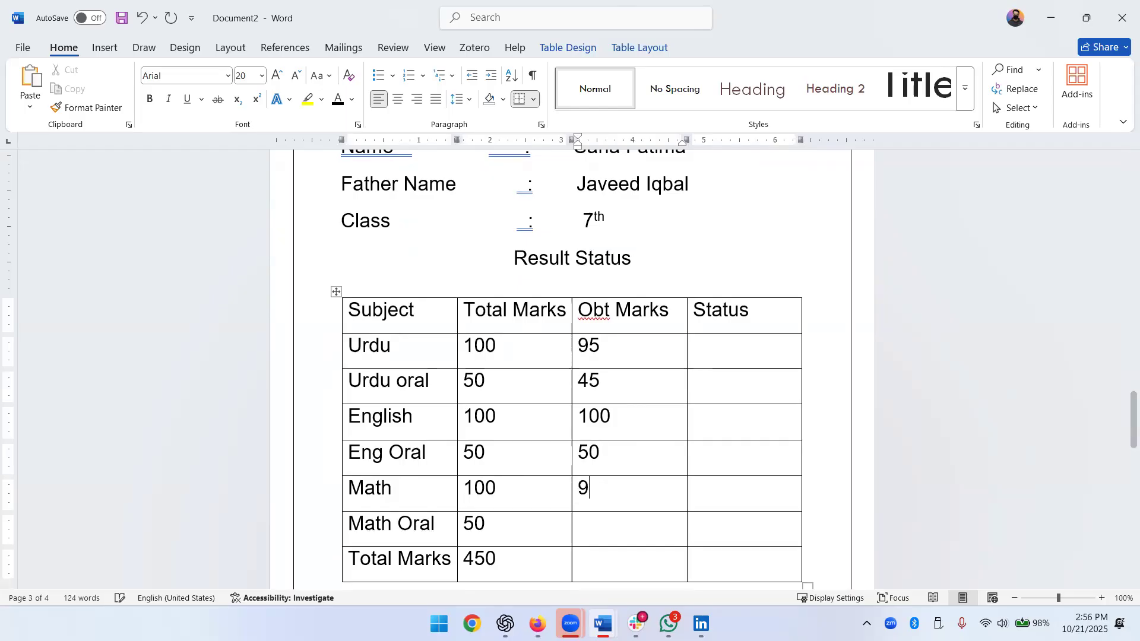
pyautogui.click(607, 518)
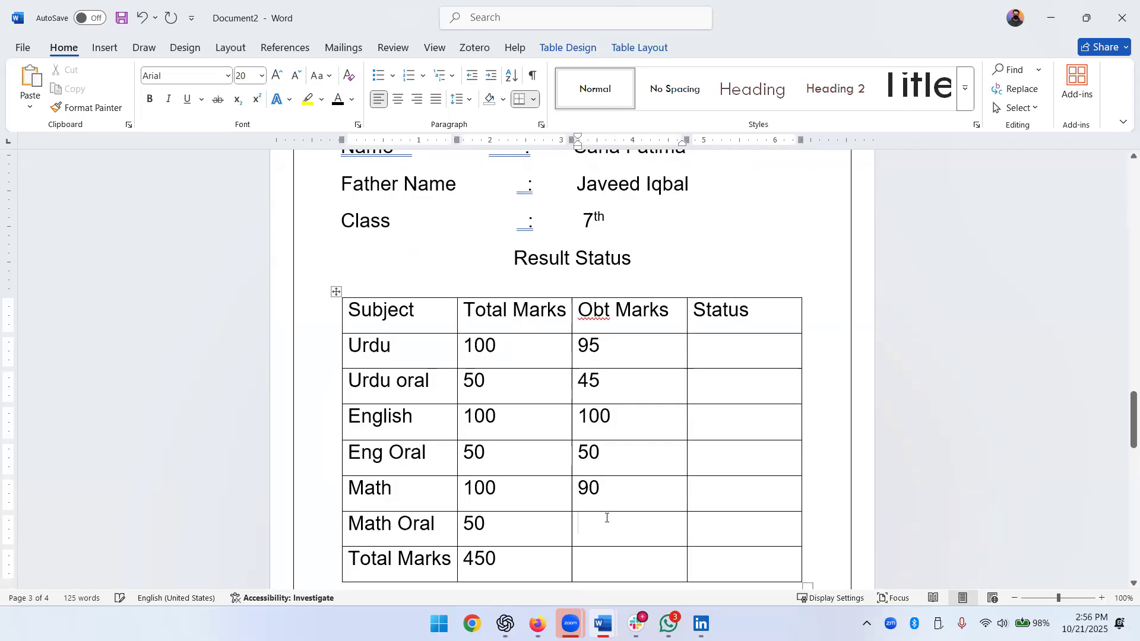
pyautogui.write('50')
pyautogui.click(618, 563)
# Enter 430 as the obtained-marks total, correcting the mistyped 420
pyautogui.click(617, 424)
pyautogui.click(623, 465)
pyautogui.click(615, 535)
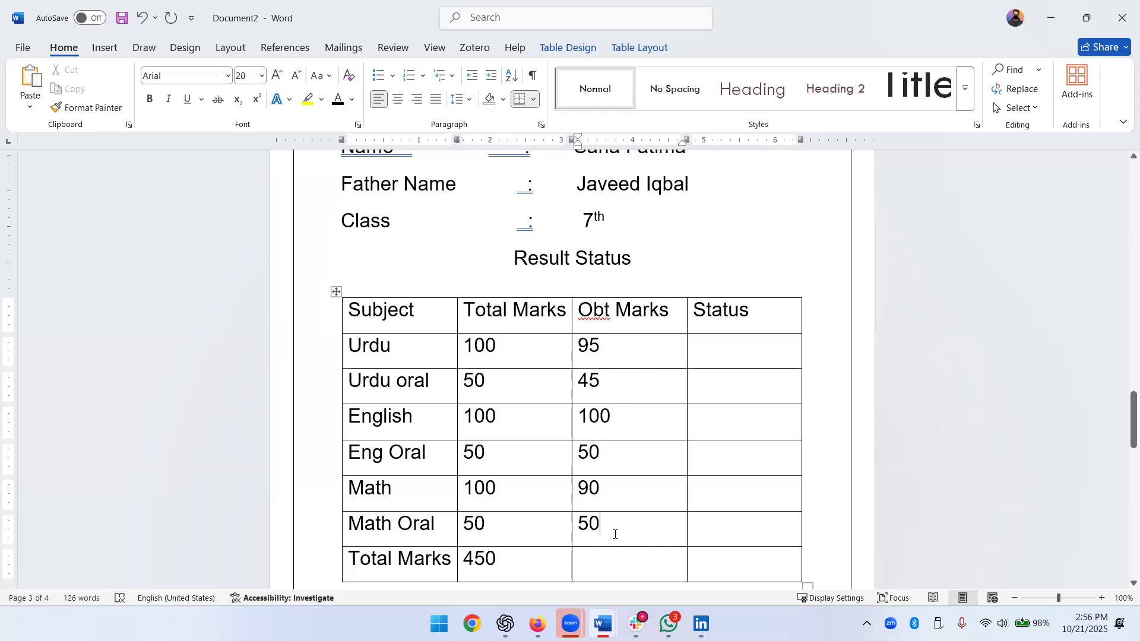
pyautogui.click(615, 500)
pyautogui.click(617, 560)
pyautogui.write('4')
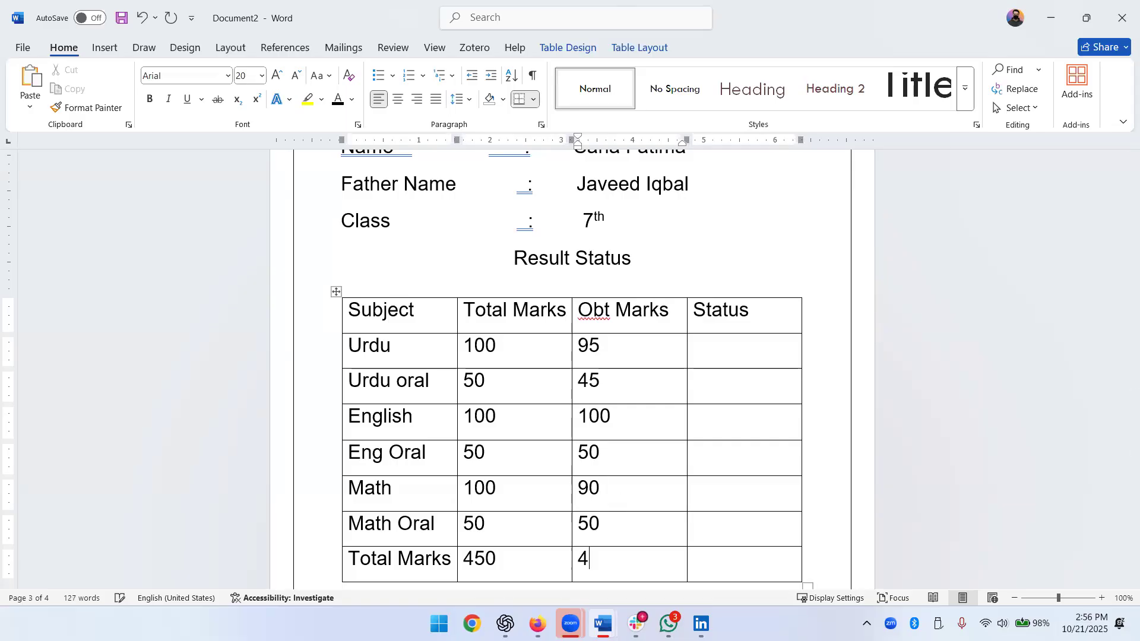
pyautogui.write('20')
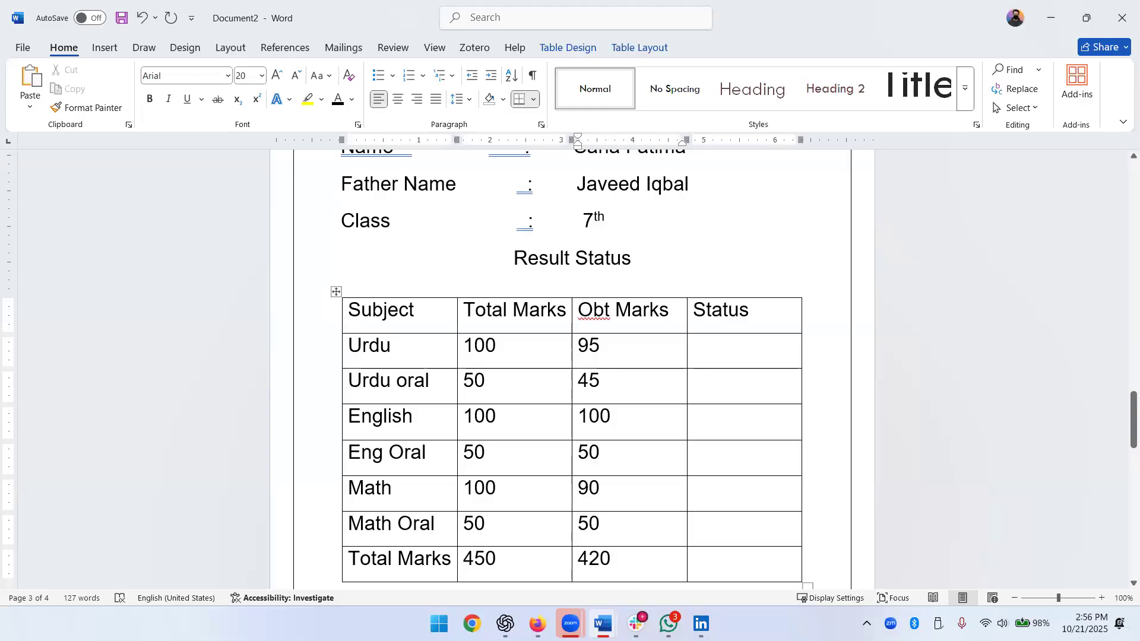
pyautogui.press('BackSpace')
pyautogui.press('BackSpace')
pyautogui.write('30')
# Type Pass into every Status cell, including the Total Marks row
pyautogui.click(713, 348)
pyautogui.write('pass')
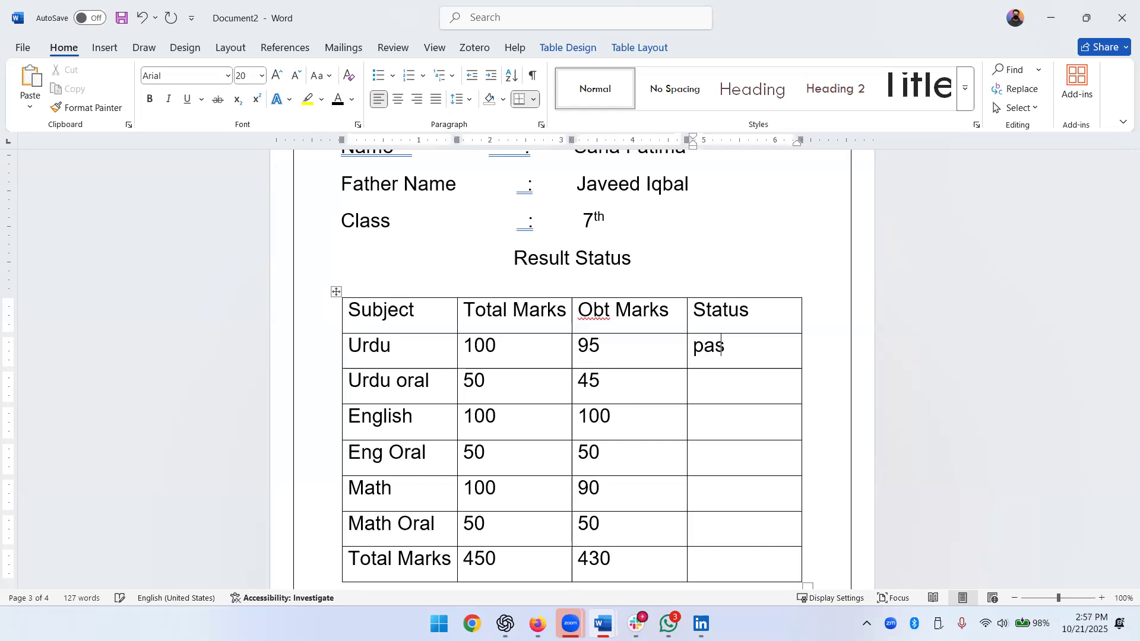
pyautogui.press('Down')
pyautogui.write('pass')
pyautogui.press('Down')
pyautogui.write('pass')
pyautogui.press('Down')
pyautogui.write('pass')
pyautogui.press('Down')
pyautogui.write('pass')
pyautogui.press('Down')
pyautogui.write('pass')
pyautogui.press('Down')
pyautogui.write('pass')
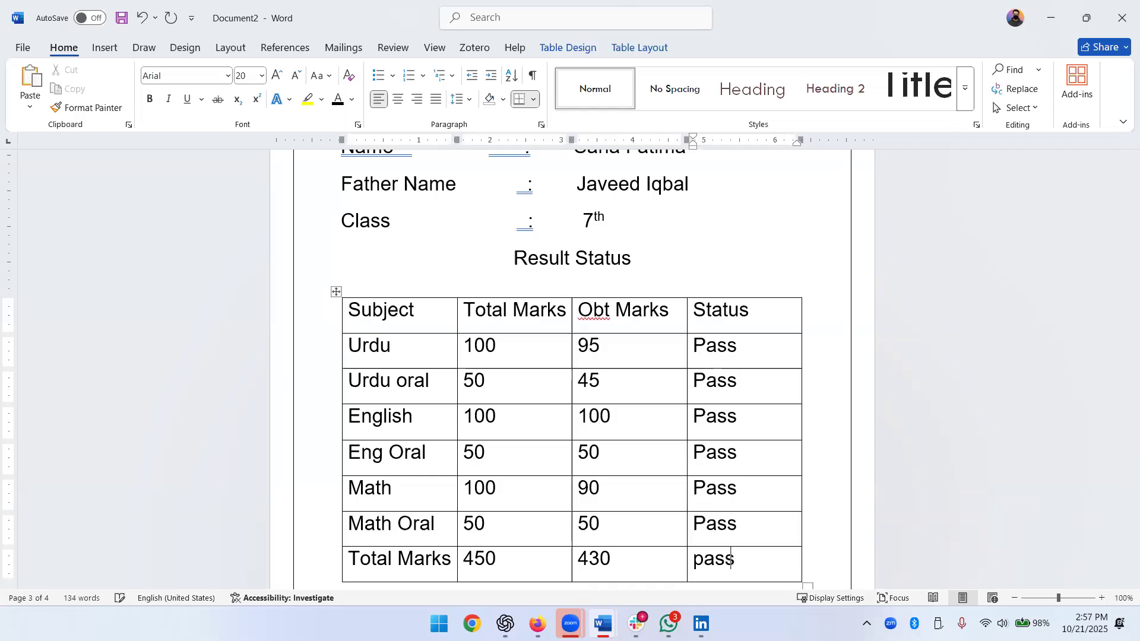
pyautogui.press('Down')
# Scroll between page 2's sample card and the bottom of page 3's marks table
pyautogui.scroll(10, 763, 300)
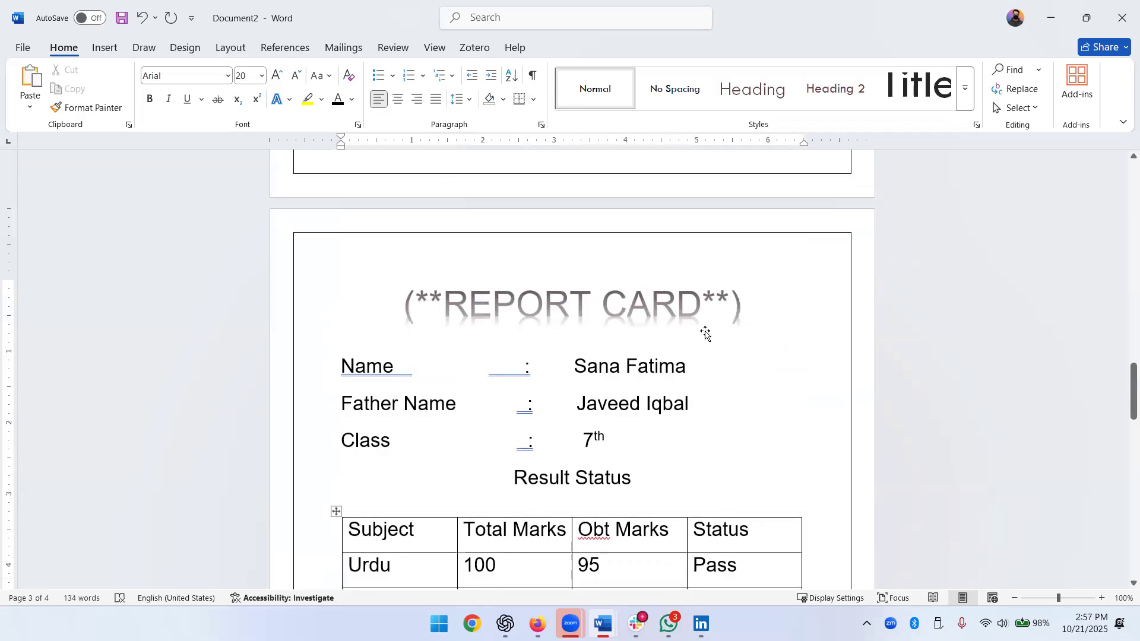
pyautogui.scroll(1, 706, 334)
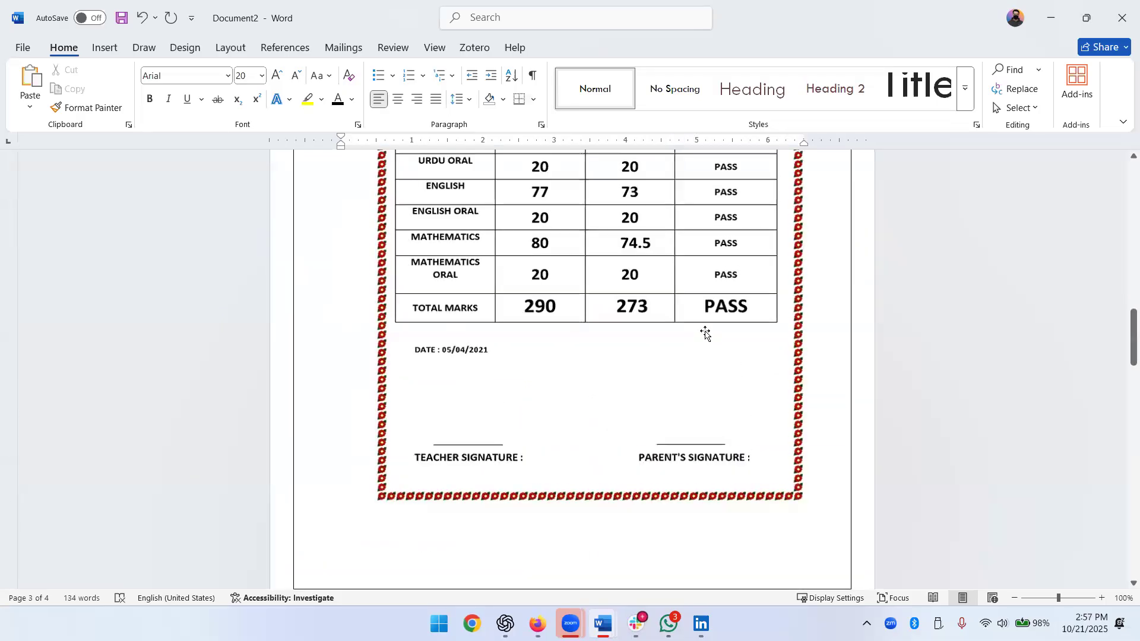
pyautogui.scroll(2, 705, 334)
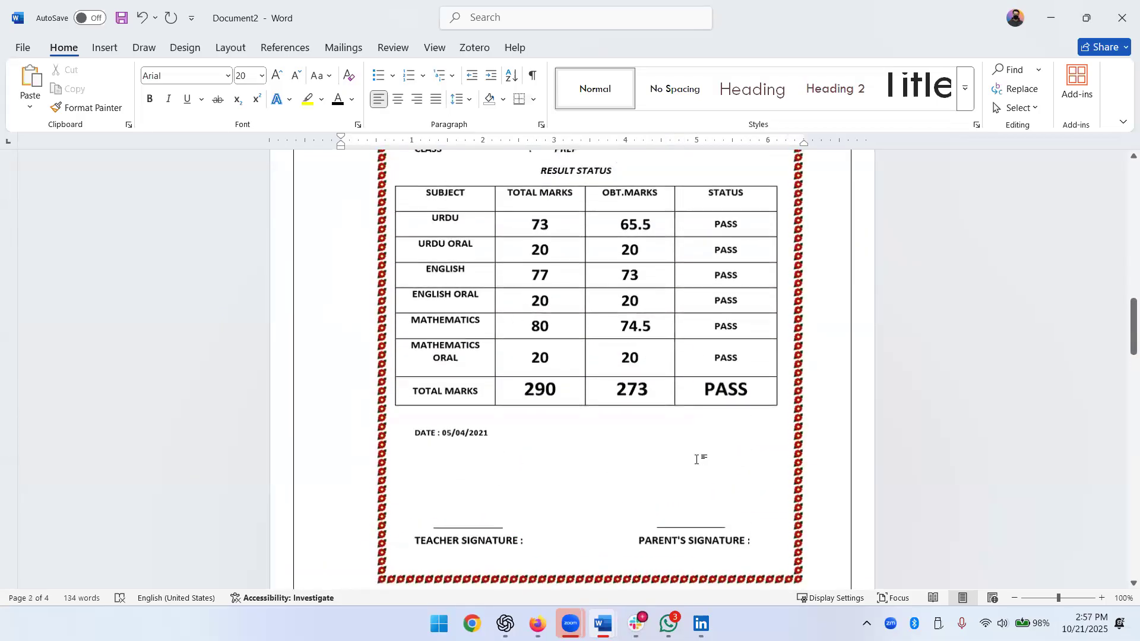
pyautogui.scroll(-10, 697, 459)
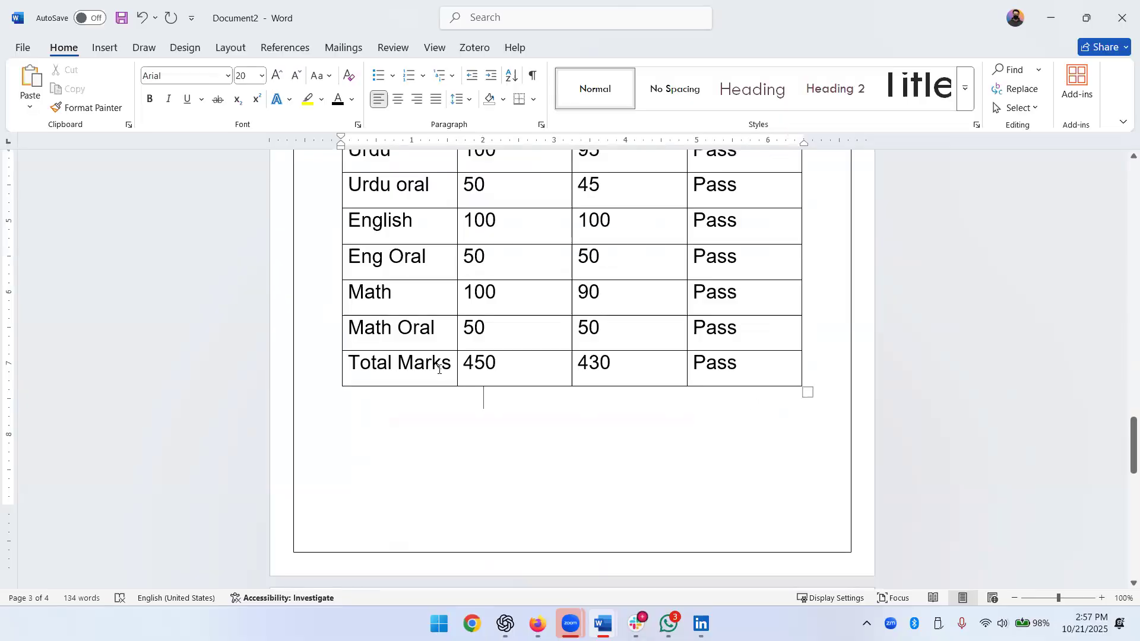
pyautogui.scroll(2, 731, 361)
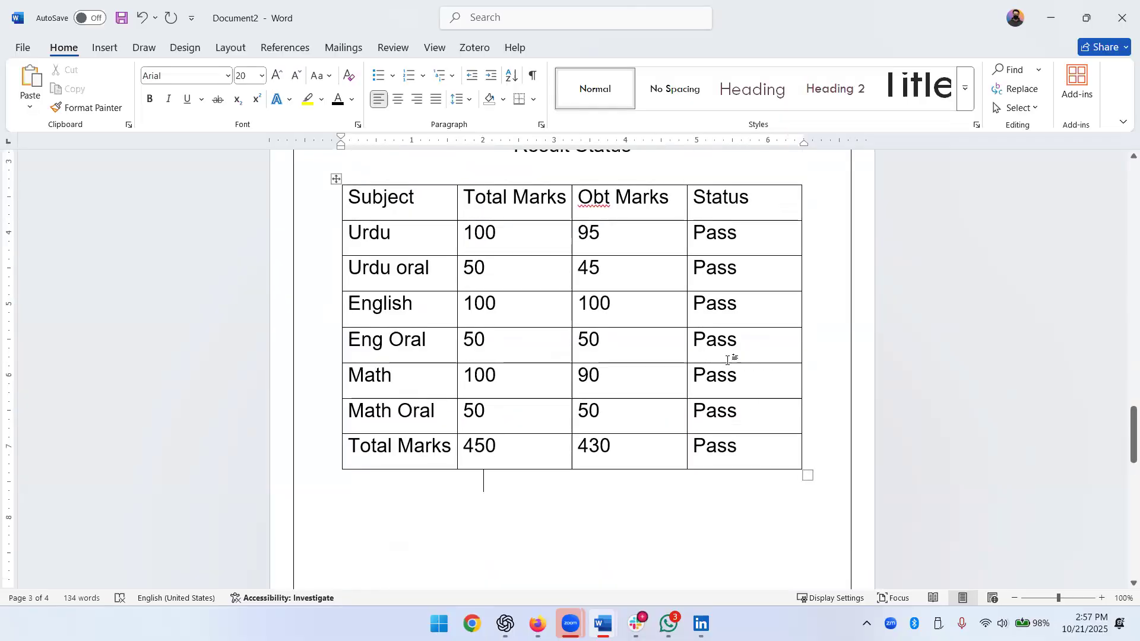
pyautogui.keyDown('ctrl'); pyautogui.scroll(-4, 727, 360); pyautogui.keyUp('ctrl')
pyautogui.keyDown('ctrl'); pyautogui.scroll(2, 514, 392); pyautogui.keyUp('ctrl')
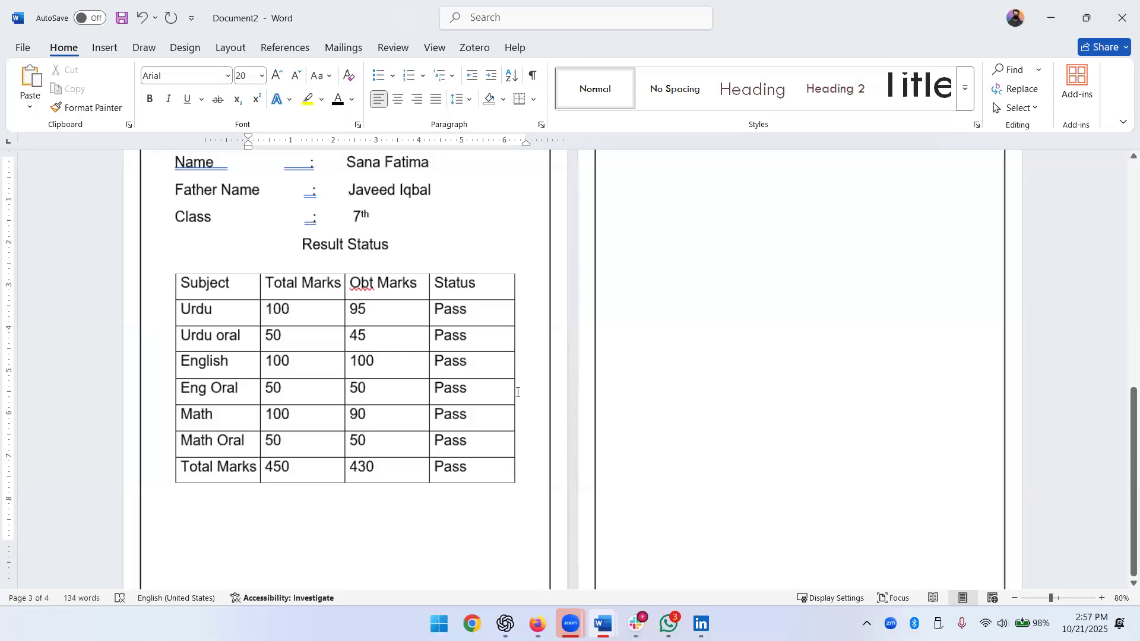
pyautogui.keyDown('ctrl'); pyautogui.scroll(1, 395, 465); pyautogui.keyUp('ctrl')
pyautogui.scroll(12, 465, 412)
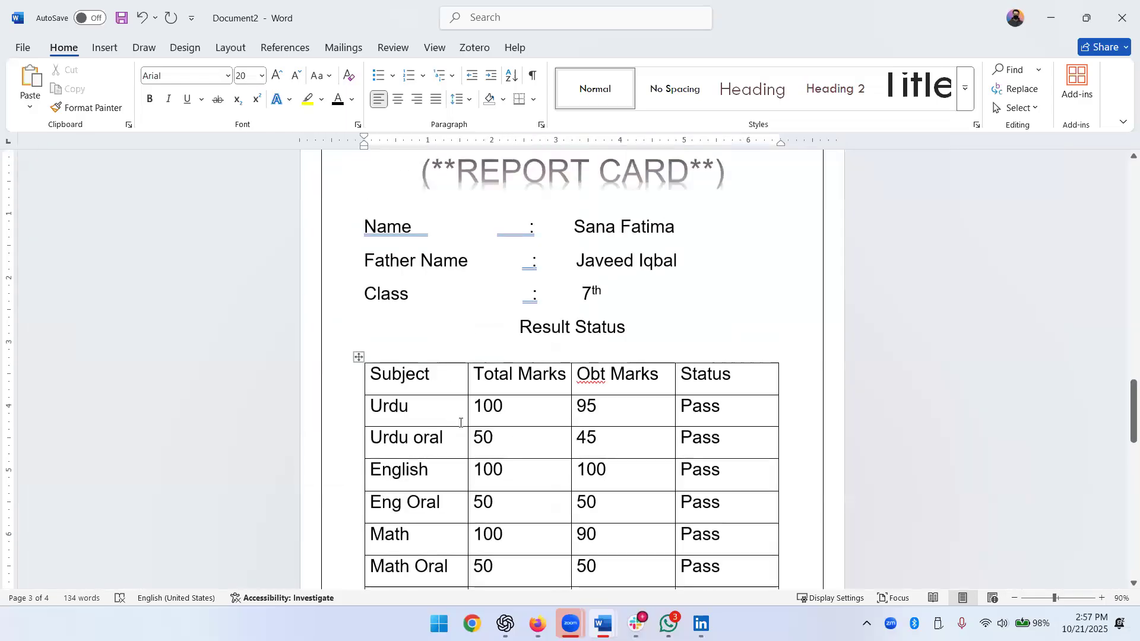
pyautogui.scroll(1, 479, 408)
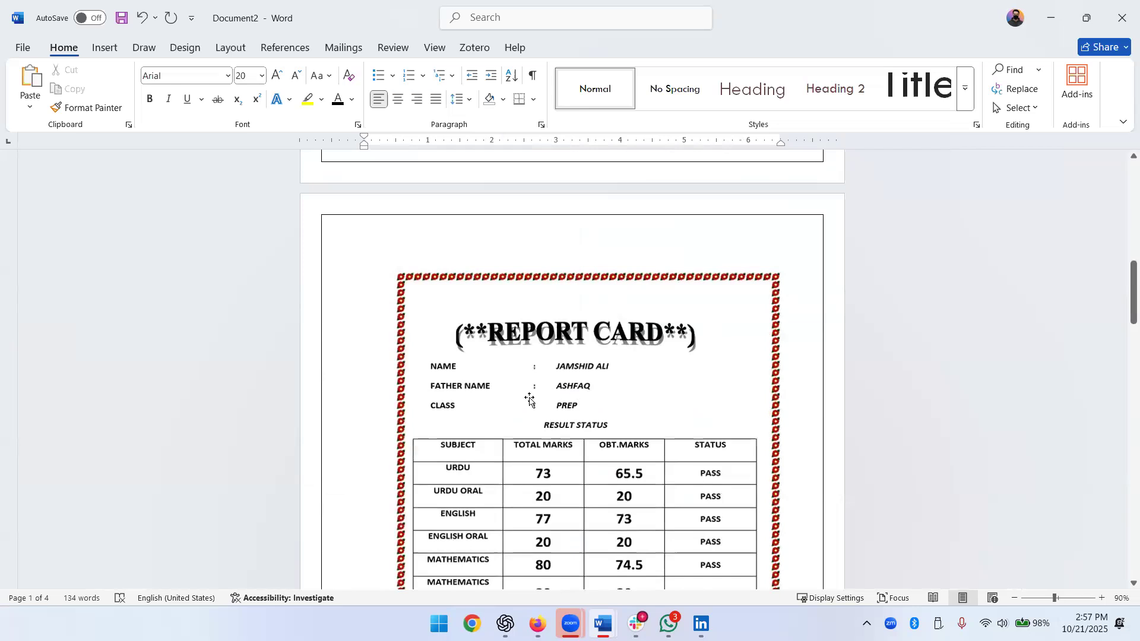
pyautogui.scroll(-2, 593, 433)
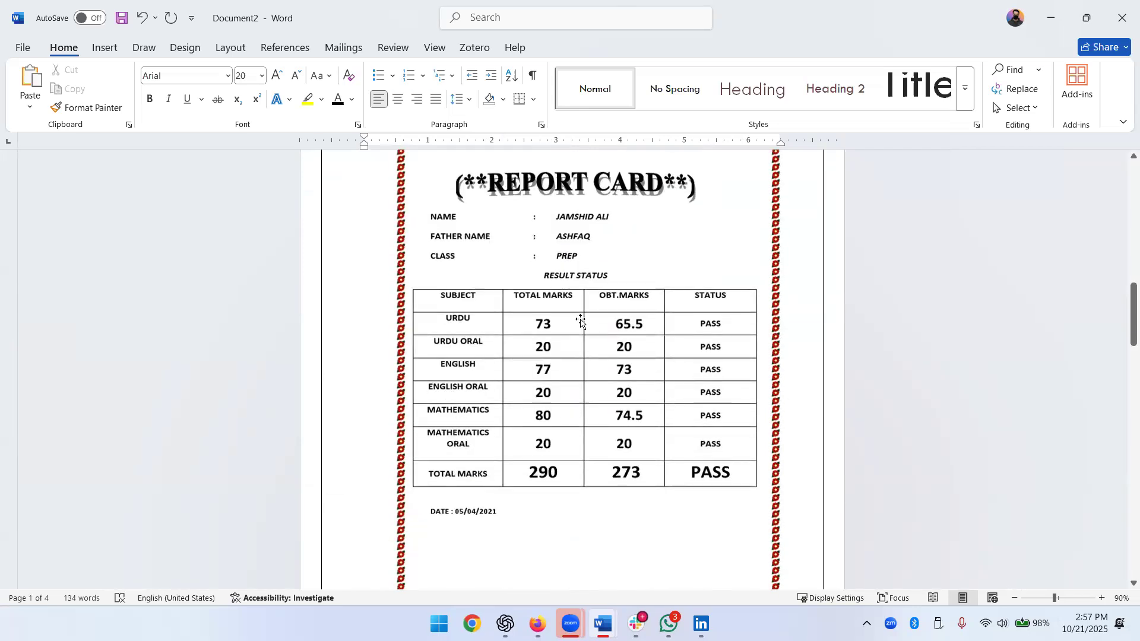
pyautogui.scroll(-10, 549, 376)
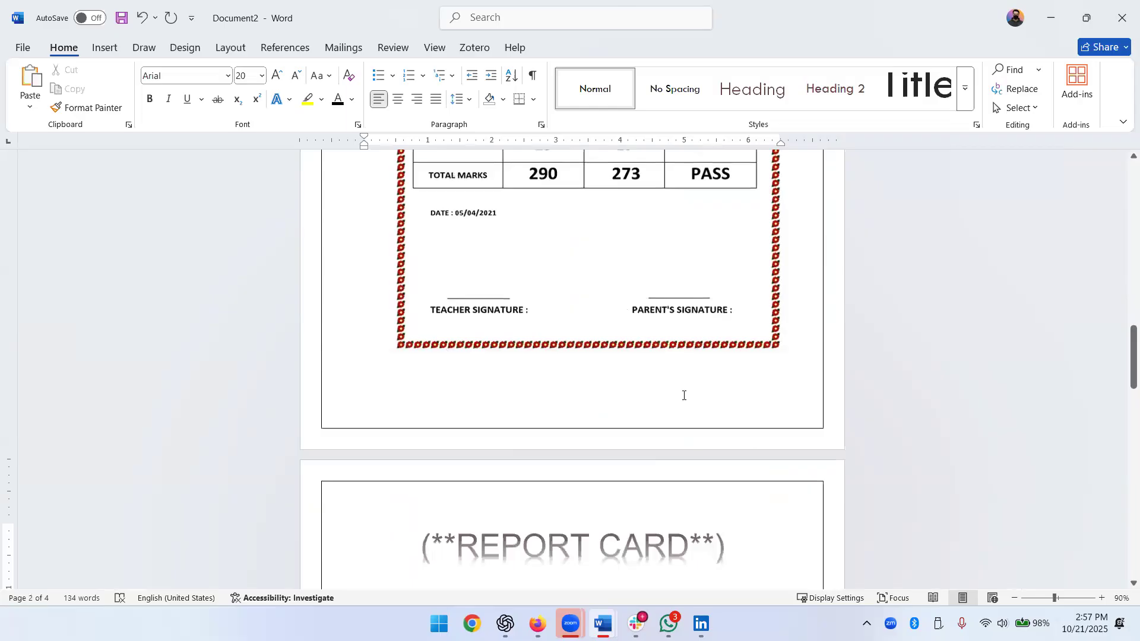
pyautogui.scroll(-1, 609, 384)
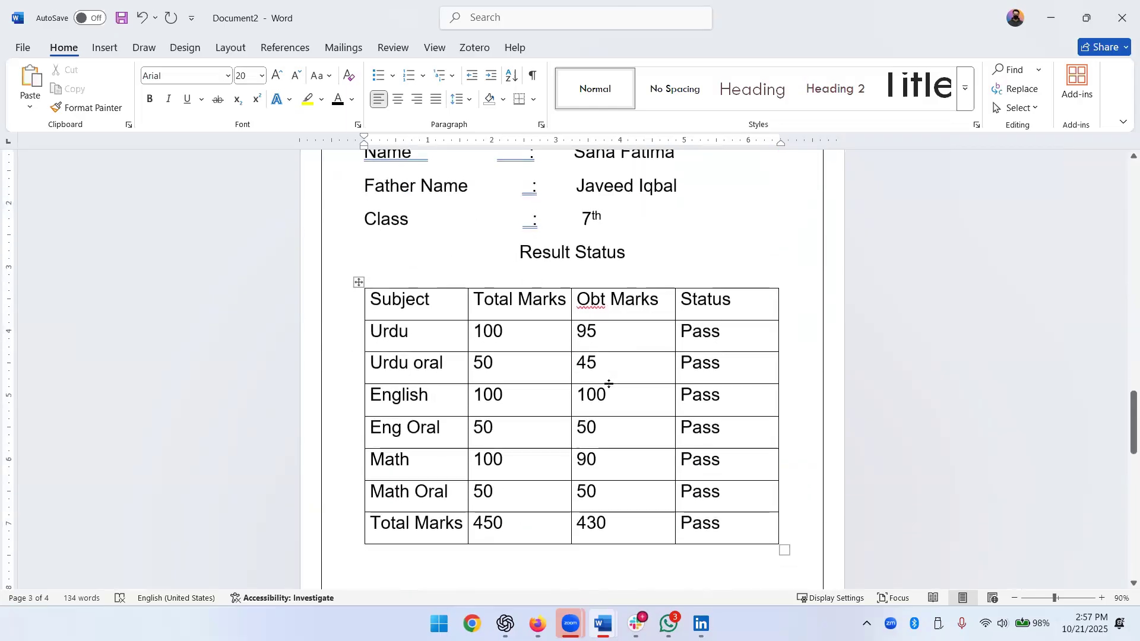
pyautogui.scroll(-4, 609, 384)
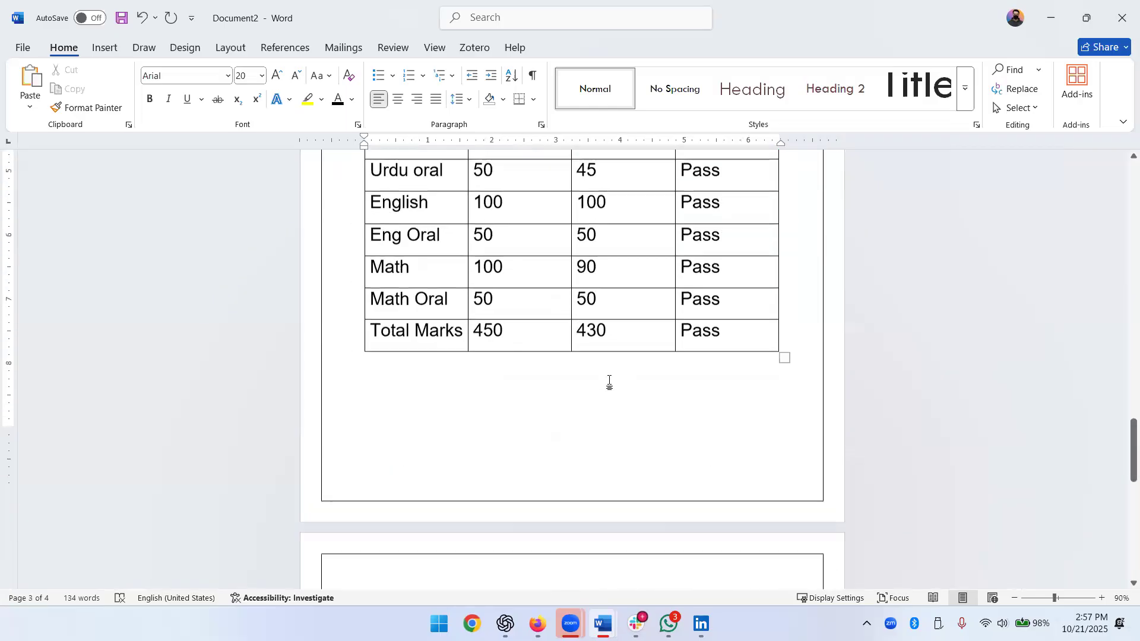
# Add 'Date: 21-10-2025' on a new line below the marks table
pyautogui.click(365, 331)
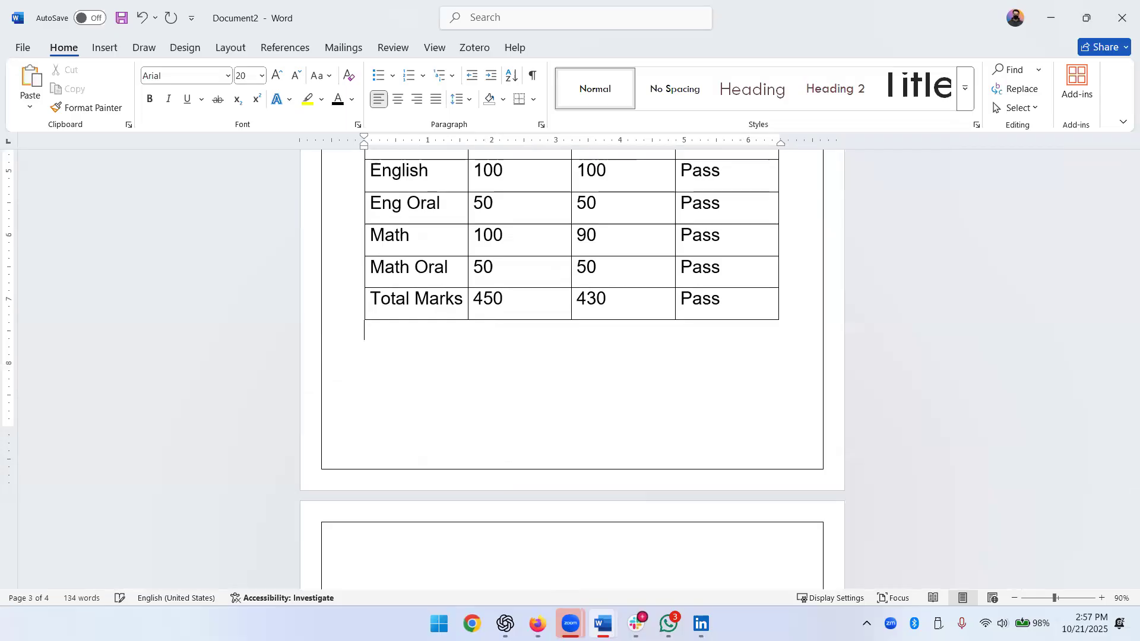
pyautogui.scroll(15, 549, 344)
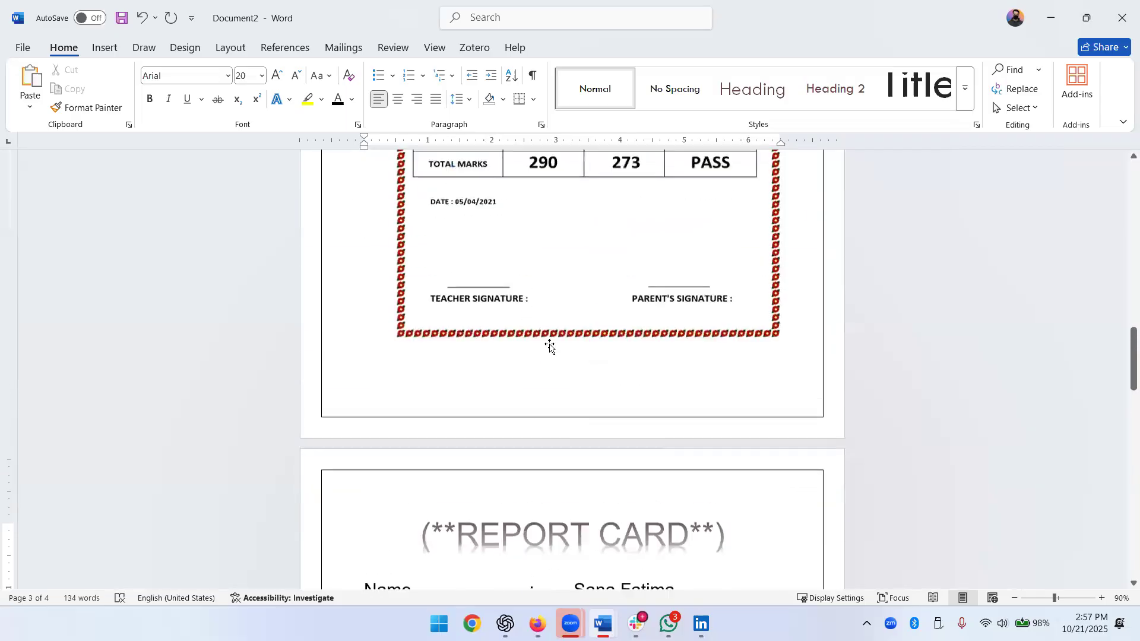
pyautogui.scroll(-13, 639, 311)
pyautogui.write('Date')
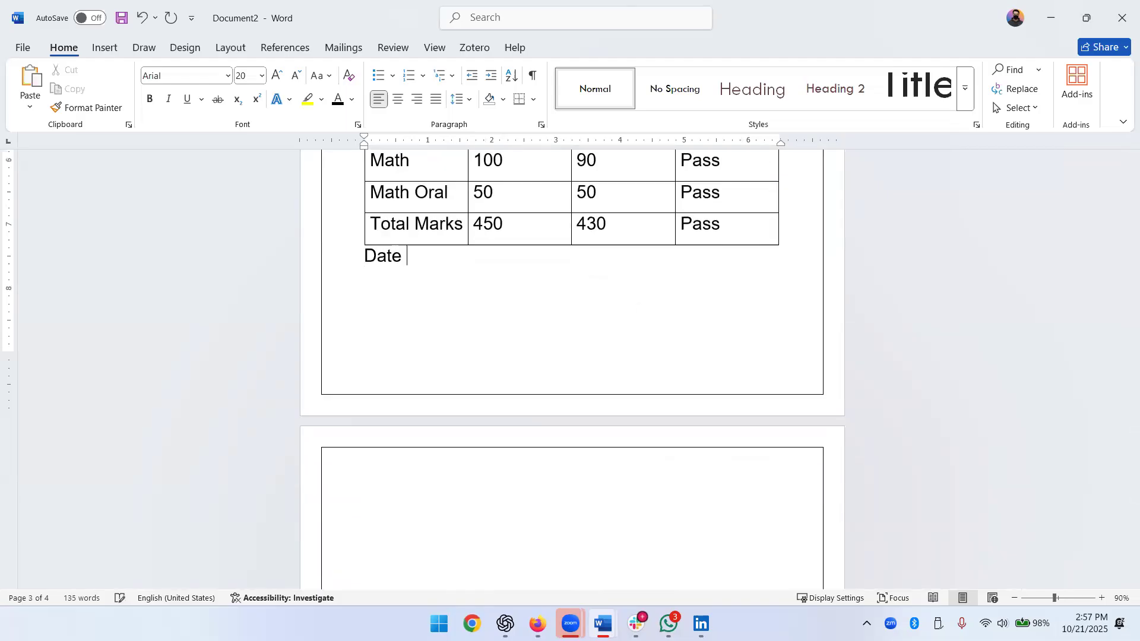
pyautogui.press('BackSpace')
pyautogui.write(': 21-10-2025')
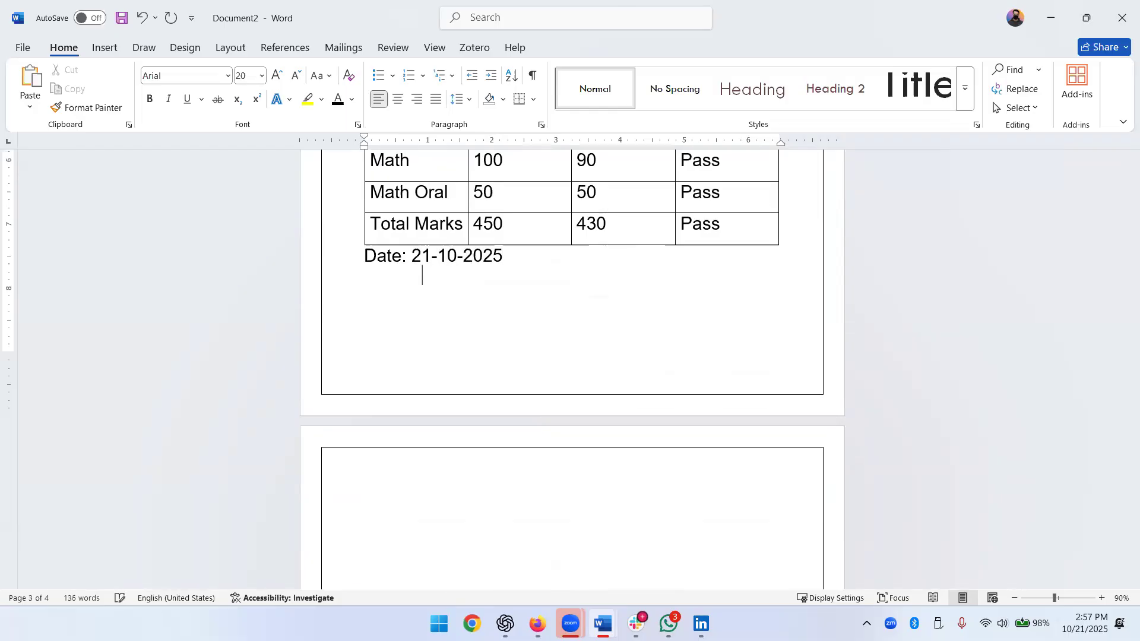
pyautogui.press('Return')
# Add a 'Teacher Signature' and 'Parent Signature' line under the date
pyautogui.scroll(10, 571, 369)
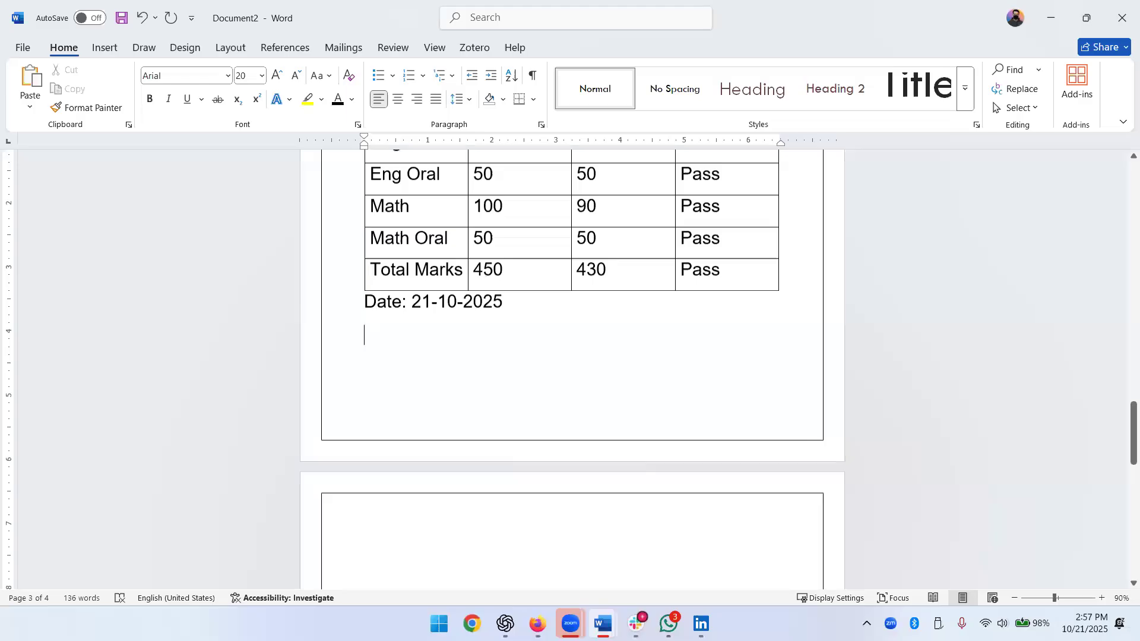
pyautogui.scroll(-5, 571, 368)
pyautogui.scroll(-4, 636, 311)
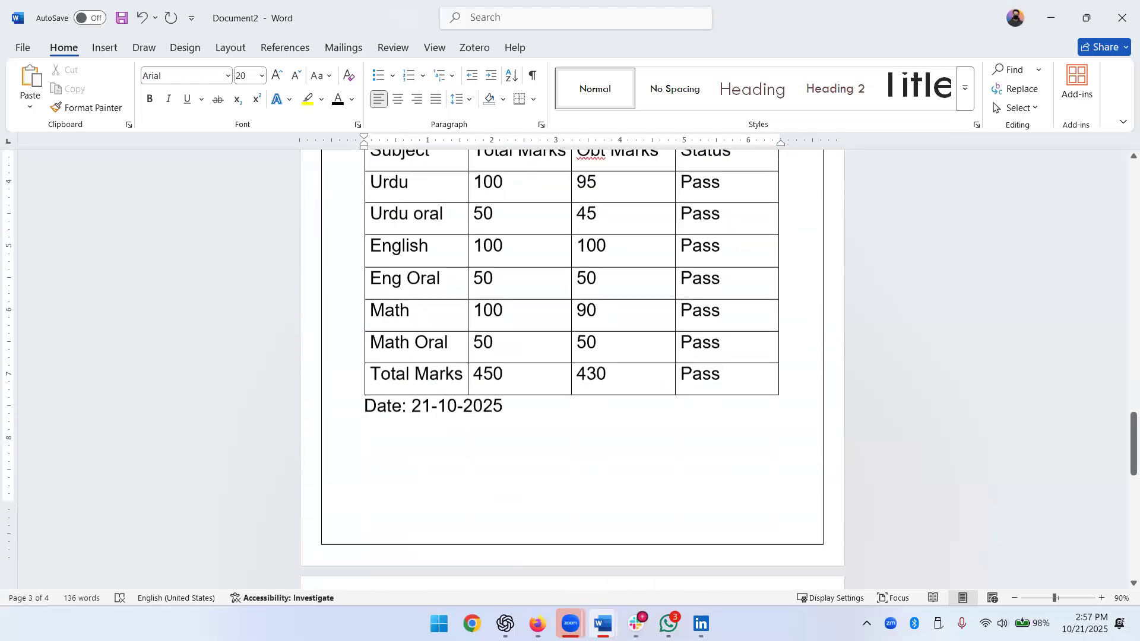
pyautogui.write('Teacher ')
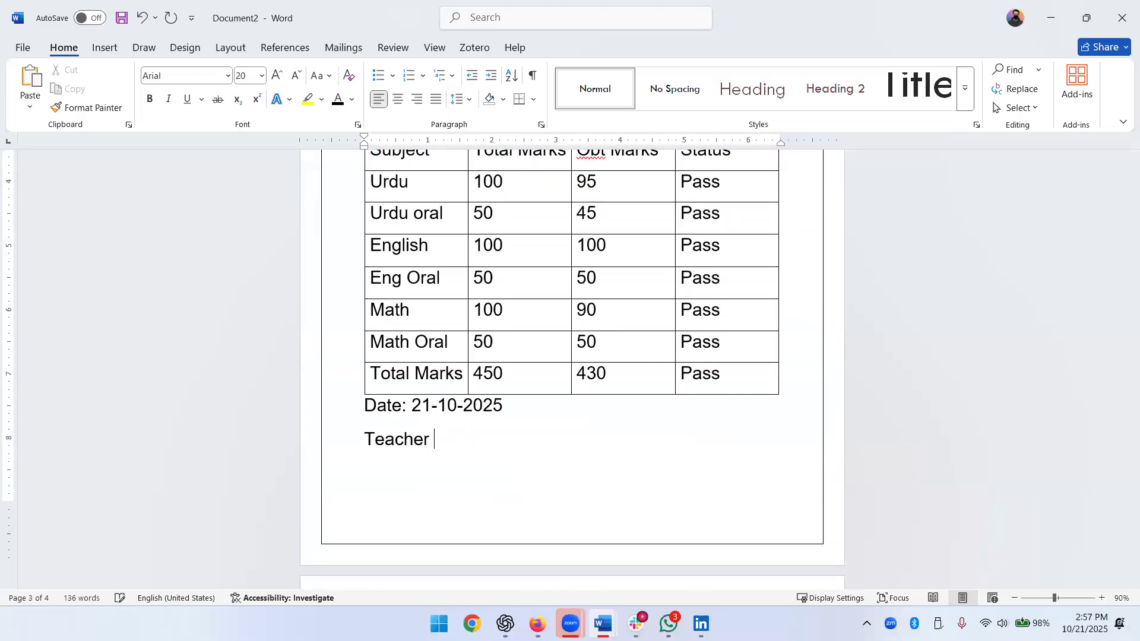
pyautogui.write('Signature')
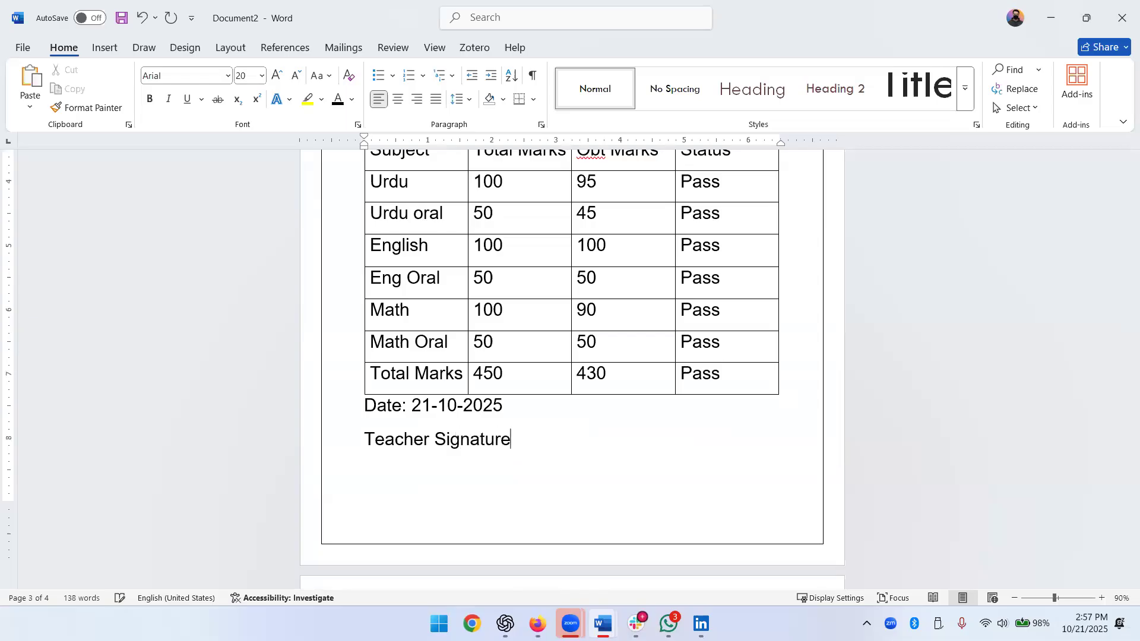
pyautogui.press('Tab')
pyautogui.write('Parent Signatr')
pyautogui.press('BackSpace')
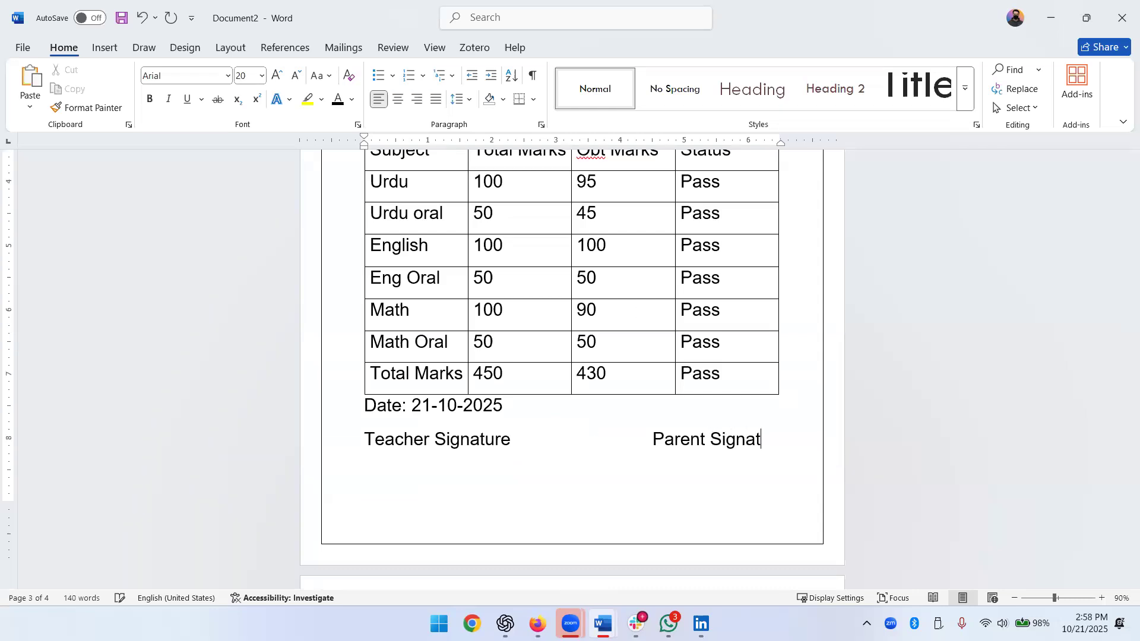
pyautogui.write('ure')
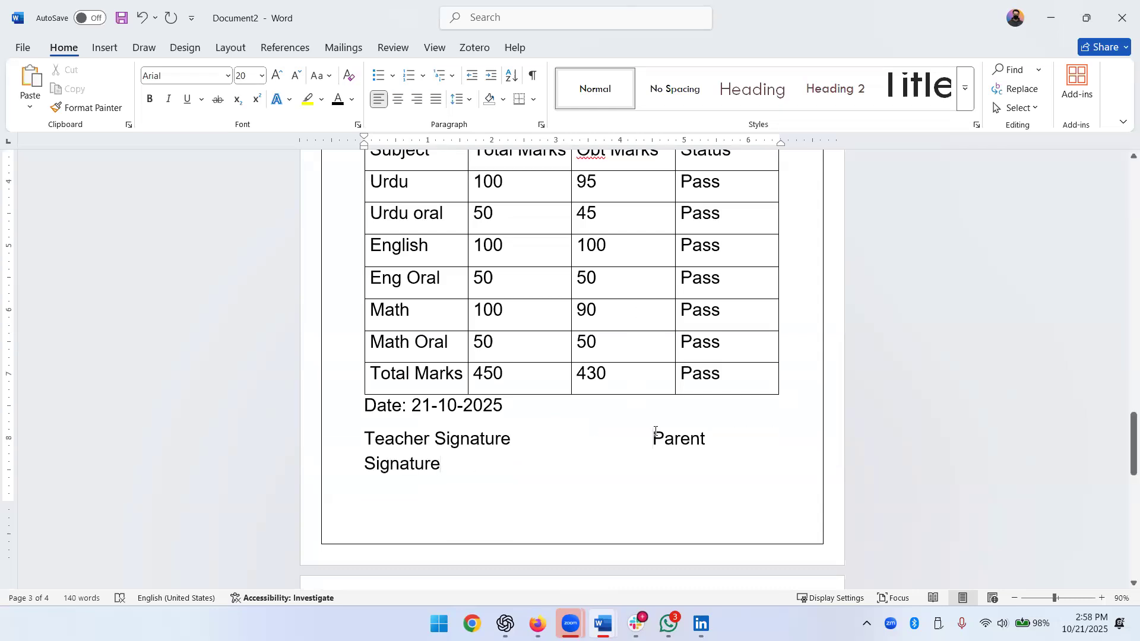
pyautogui.press('BackSpace')
pyautogui.scroll(15, 723, 436)
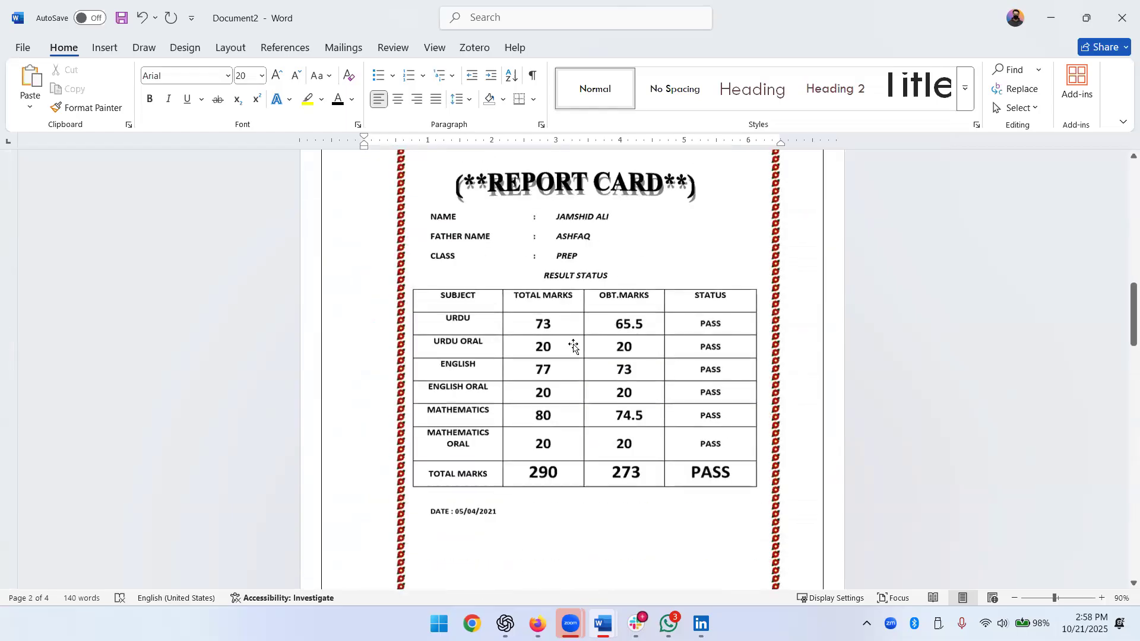
# Scroll down from page 2 to the date and signature lines on page 3
pyautogui.scroll(-5, 574, 344)
pyautogui.scroll(-10, 574, 345)
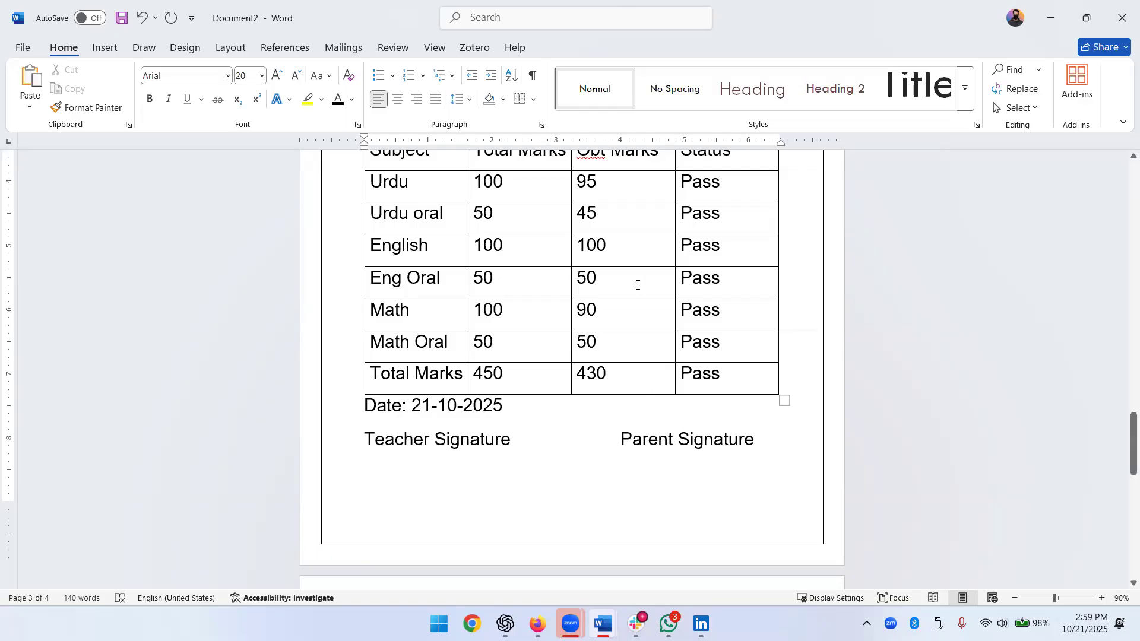
pyautogui.scroll(6, 635, 283)
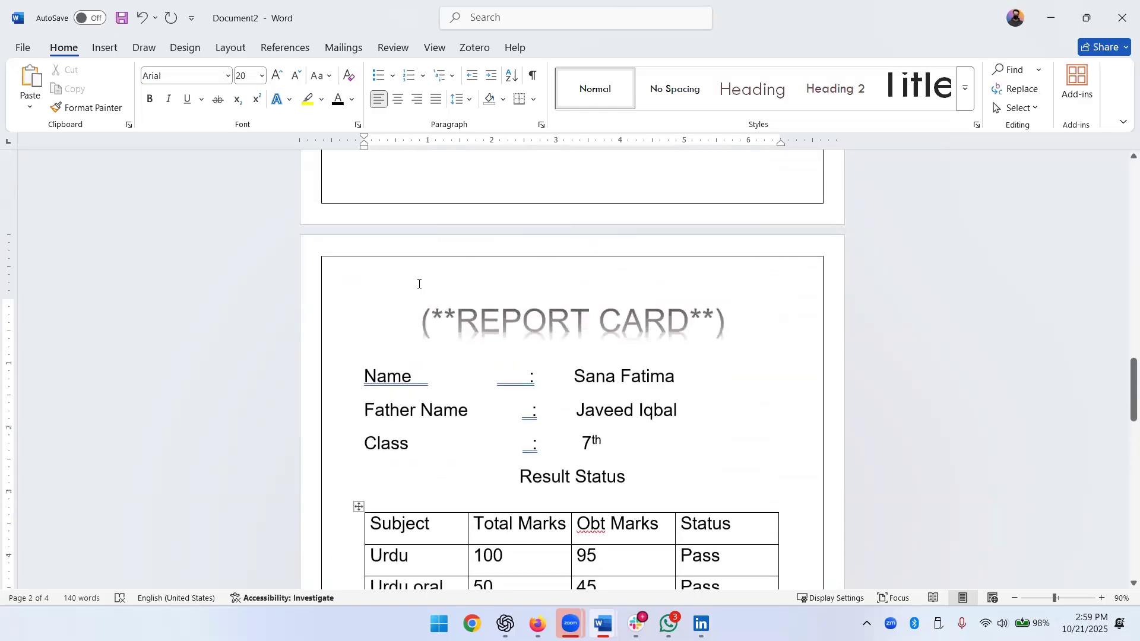
pyautogui.scroll(-2, 419, 283)
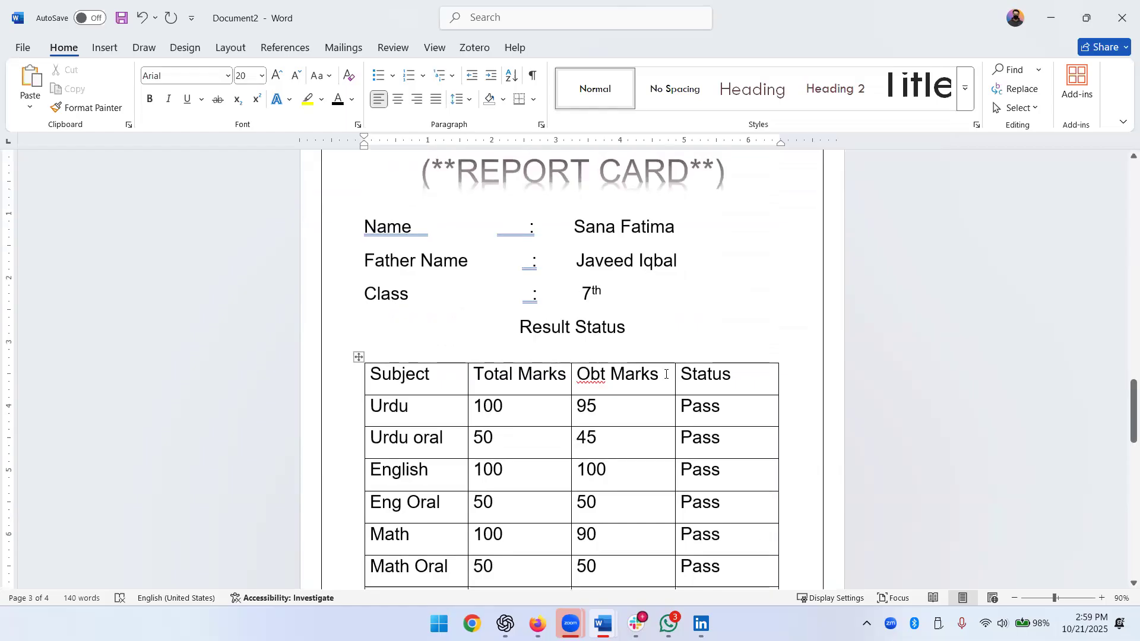
pyautogui.scroll(-1, 593, 386)
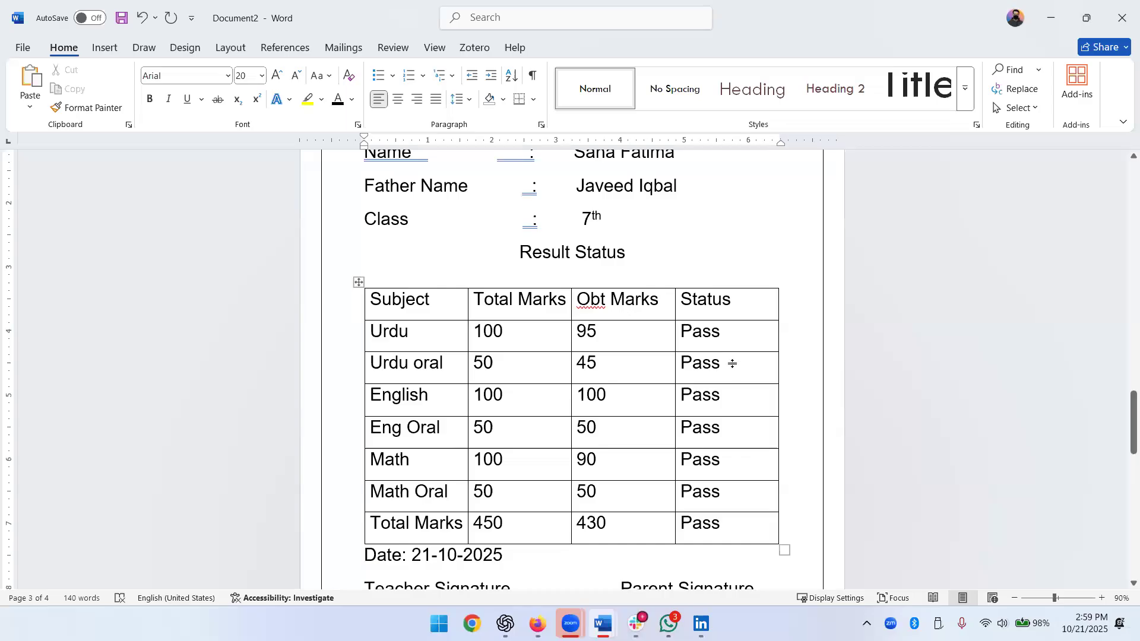
pyautogui.scroll(-2, 732, 364)
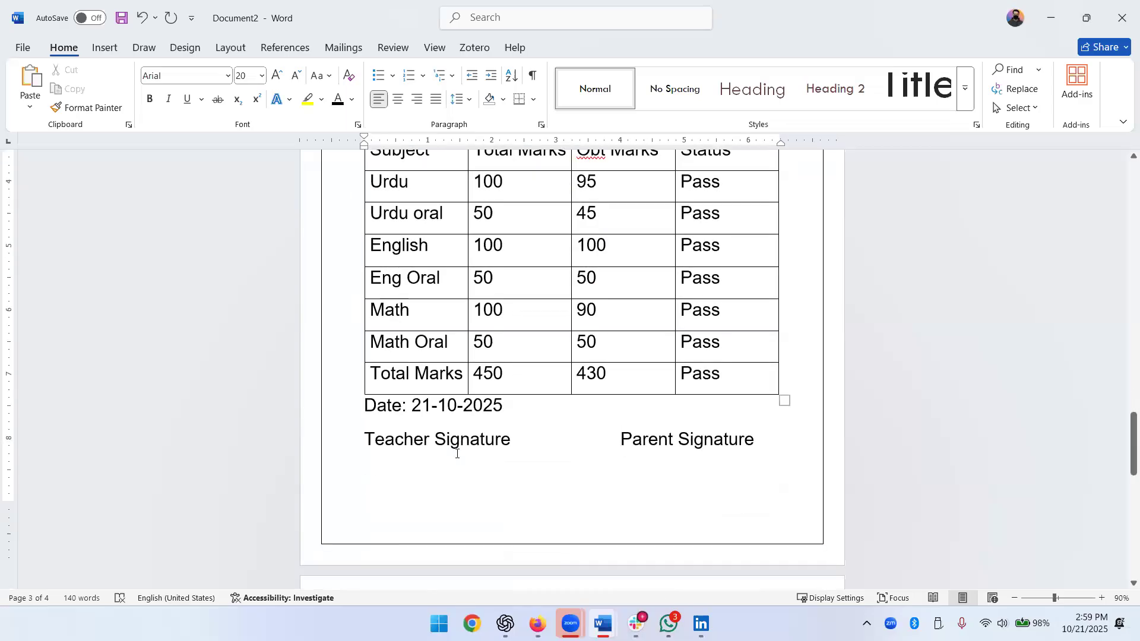
pyautogui.scroll(3, 590, 448)
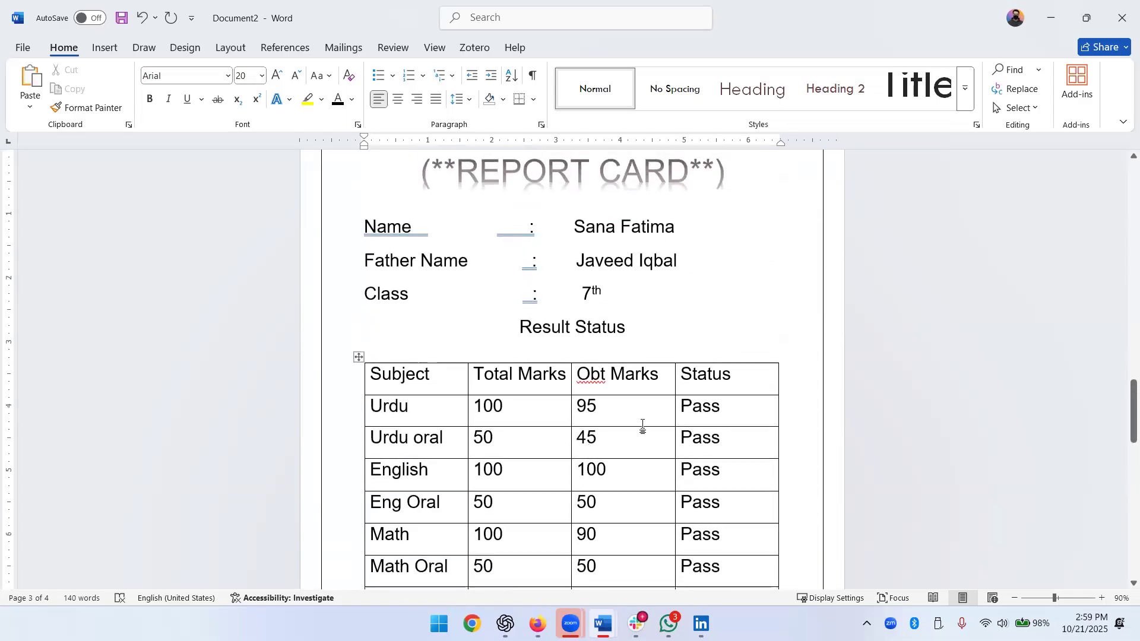
pyautogui.scroll(1, 649, 422)
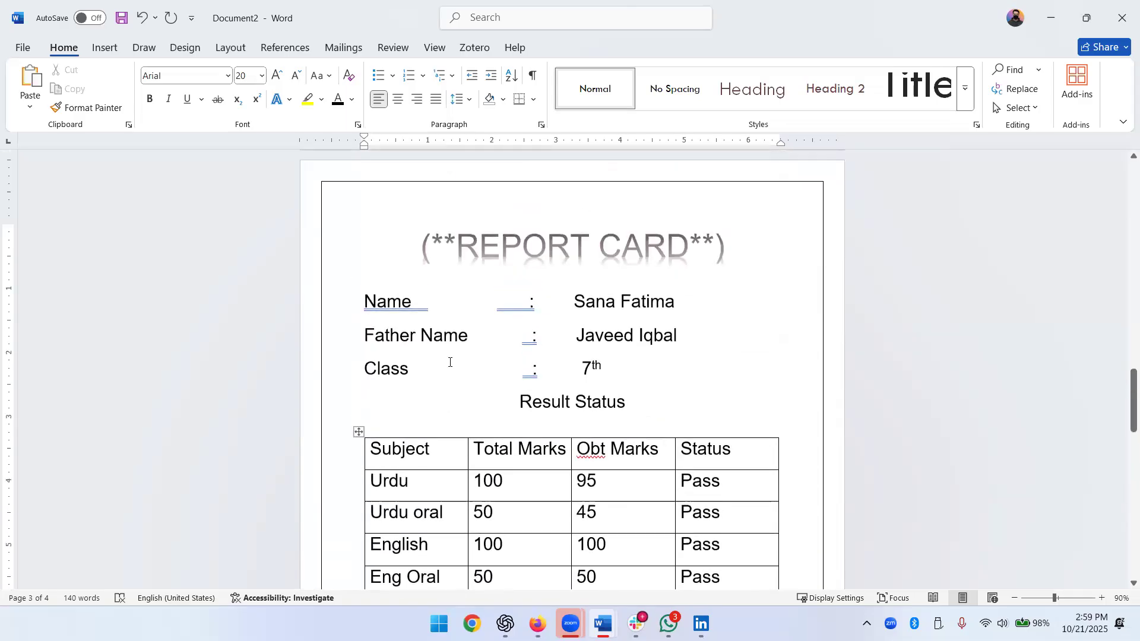
pyautogui.scroll(-4, 549, 315)
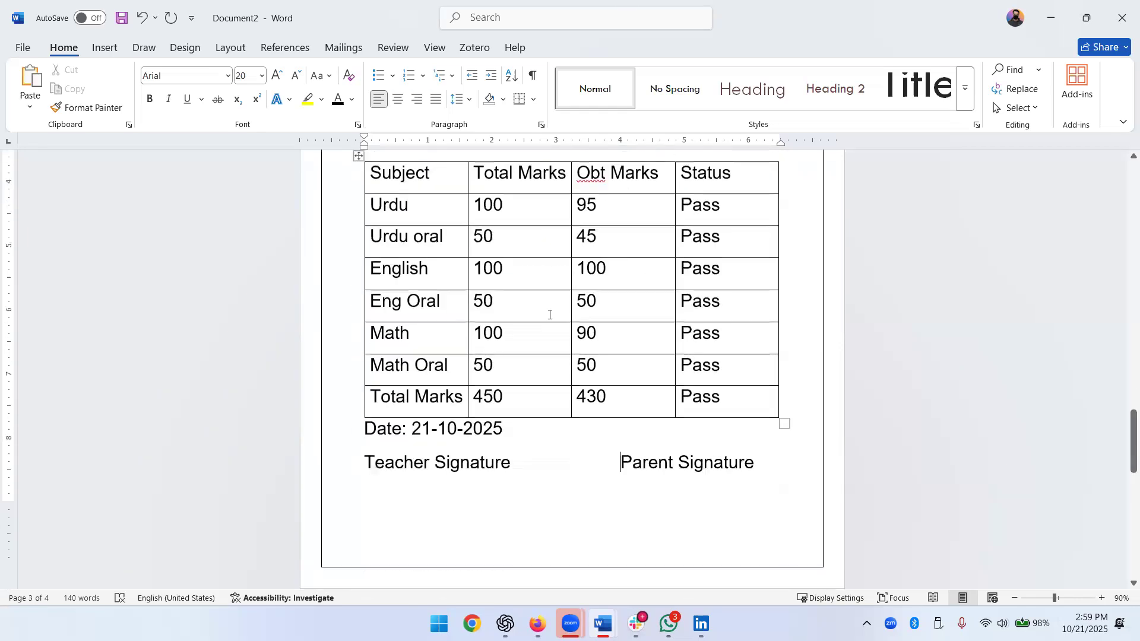
pyautogui.scroll(4, 552, 317)
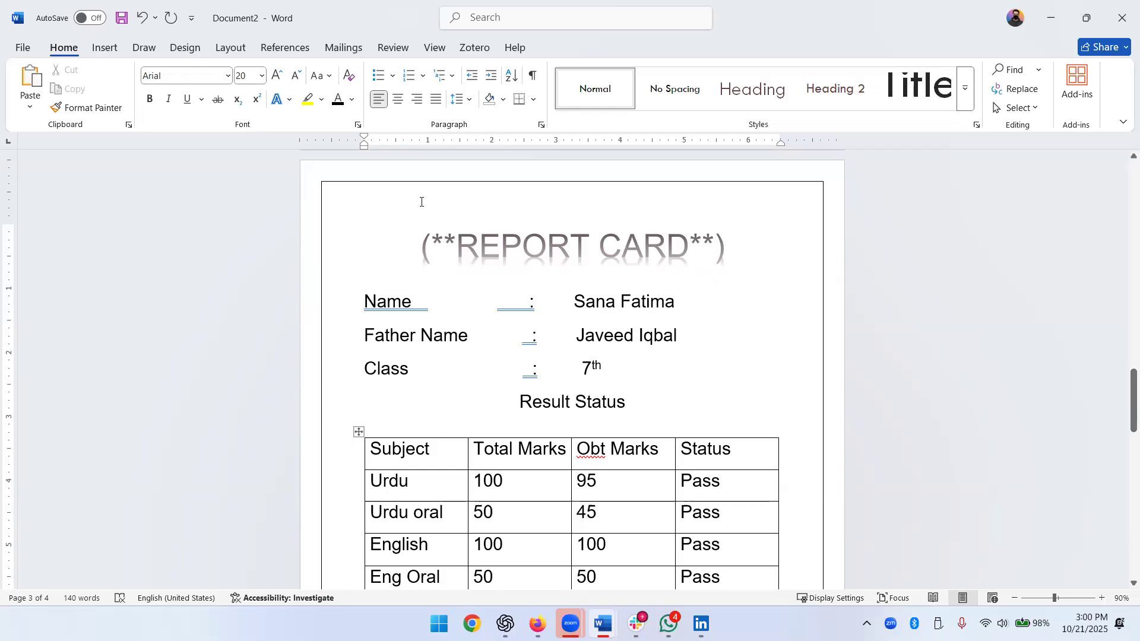
pyautogui.scroll(-5, 421, 202)
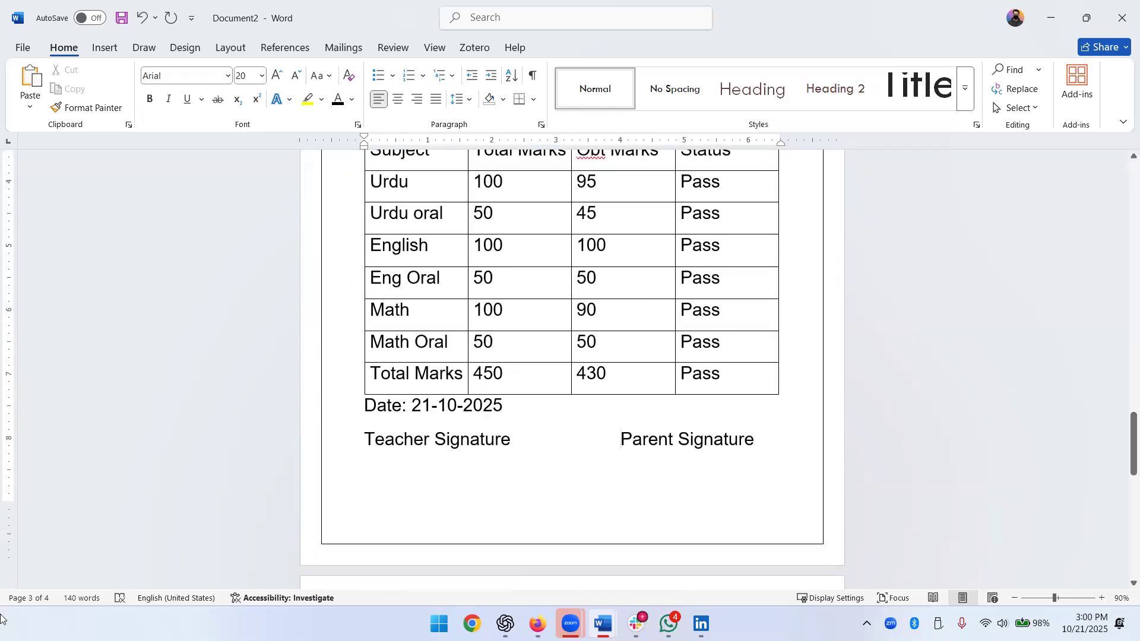